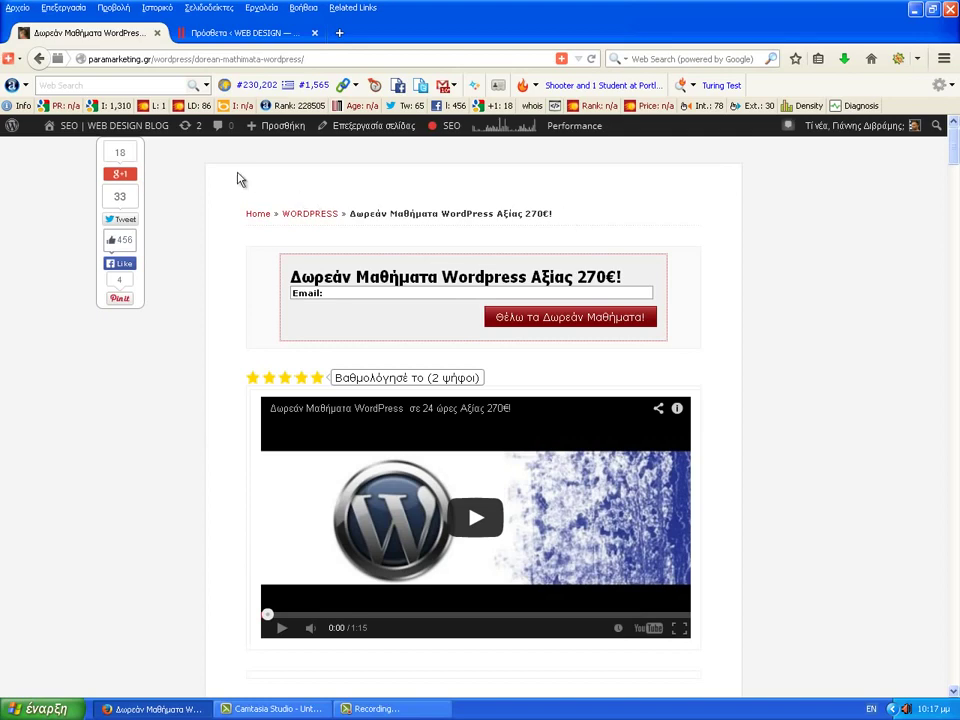
From the WEB DESIGN site's plugin administration, open the site's front page in a new tab and view it
click(35, 61)
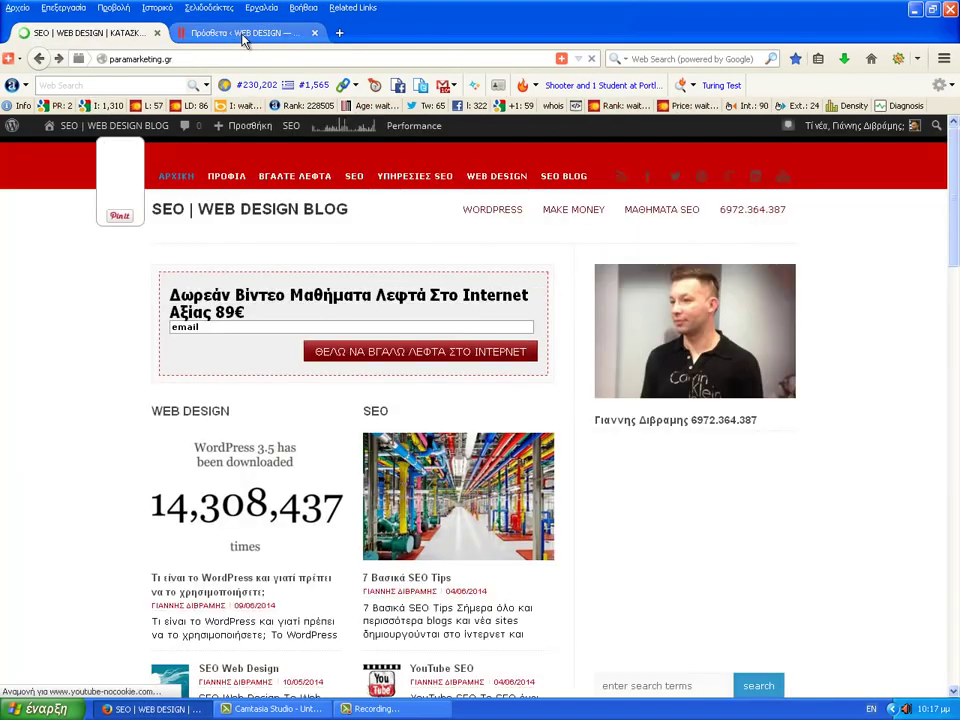
click(242, 35)
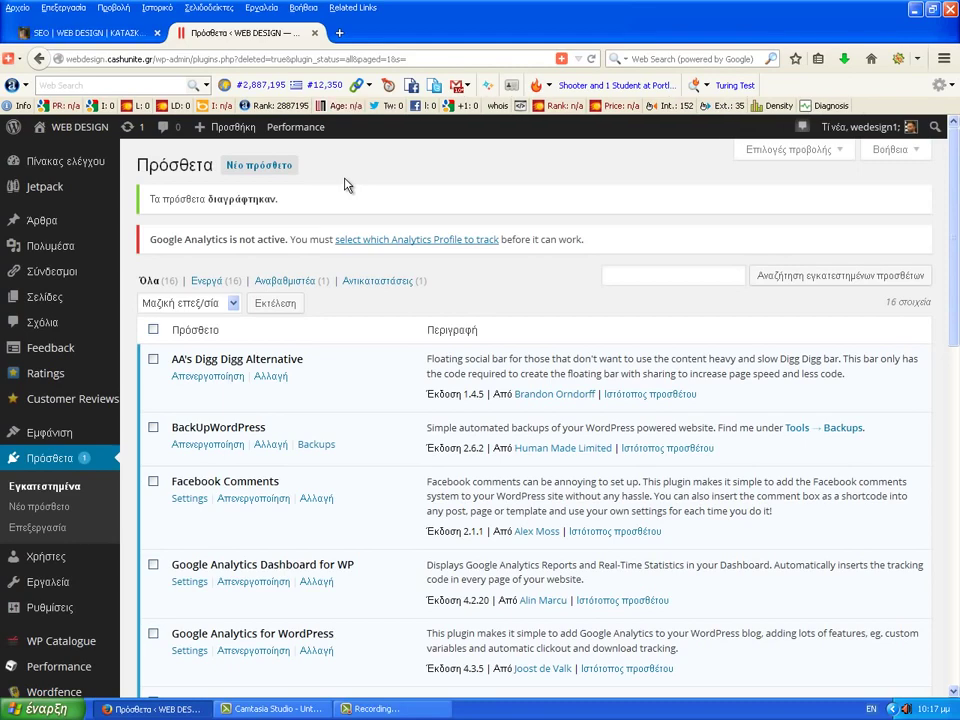
mouse_move(80, 127)
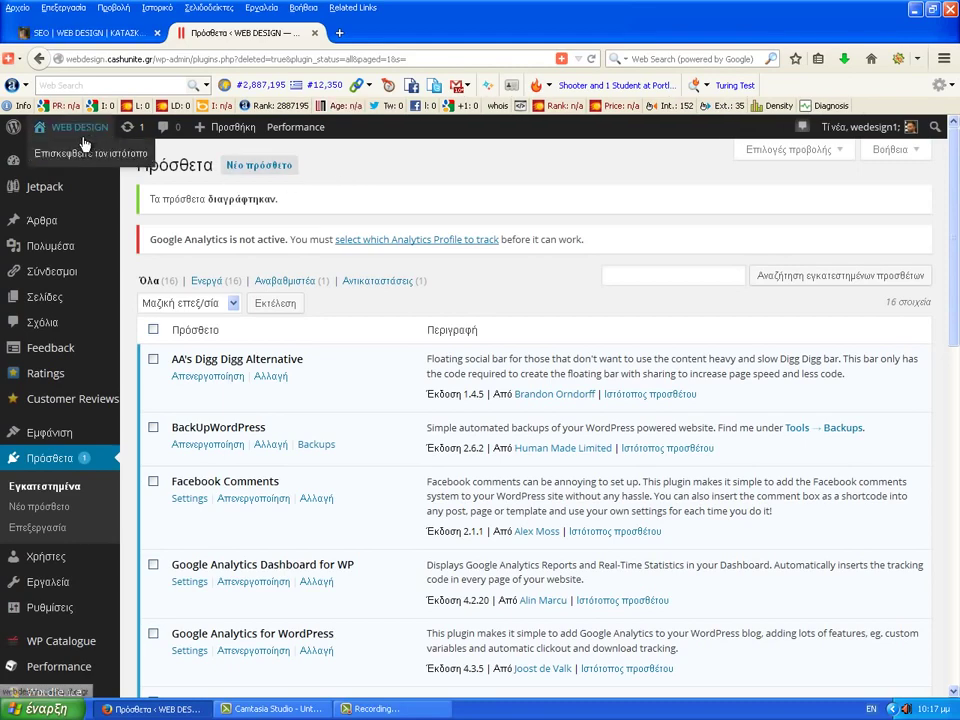
right_click(82, 152)
click(276, 156)
click(393, 39)
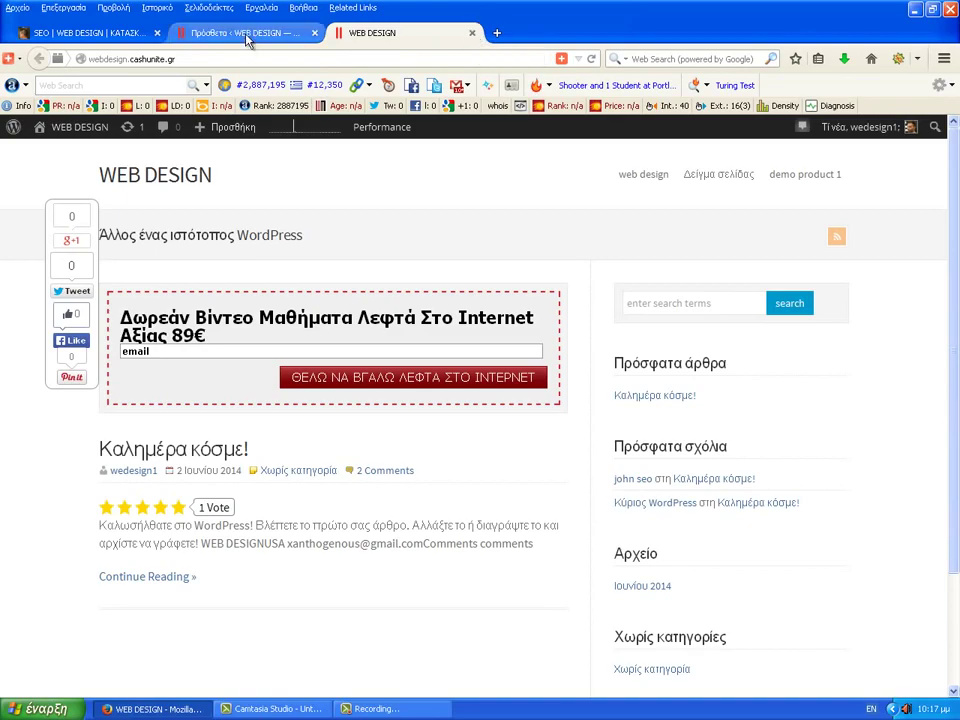
Return to the site's administration and save the permalink settings with the post name structure (Όνομα άρθρου)
click(187, 34)
scroll(371, 330, down, 5)
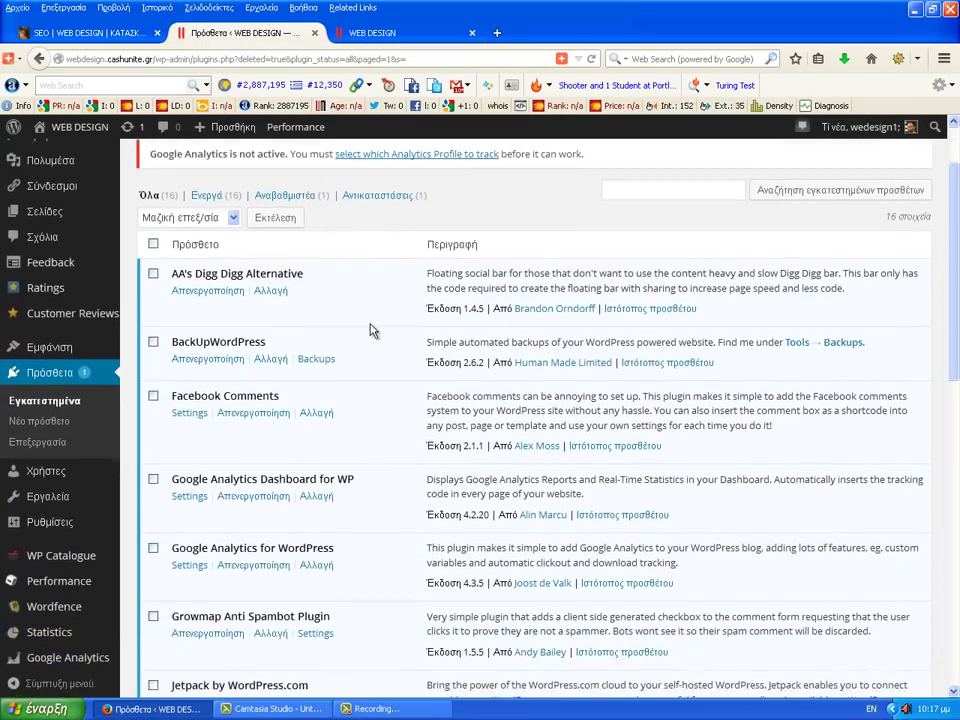
scroll(368, 332, up, 5)
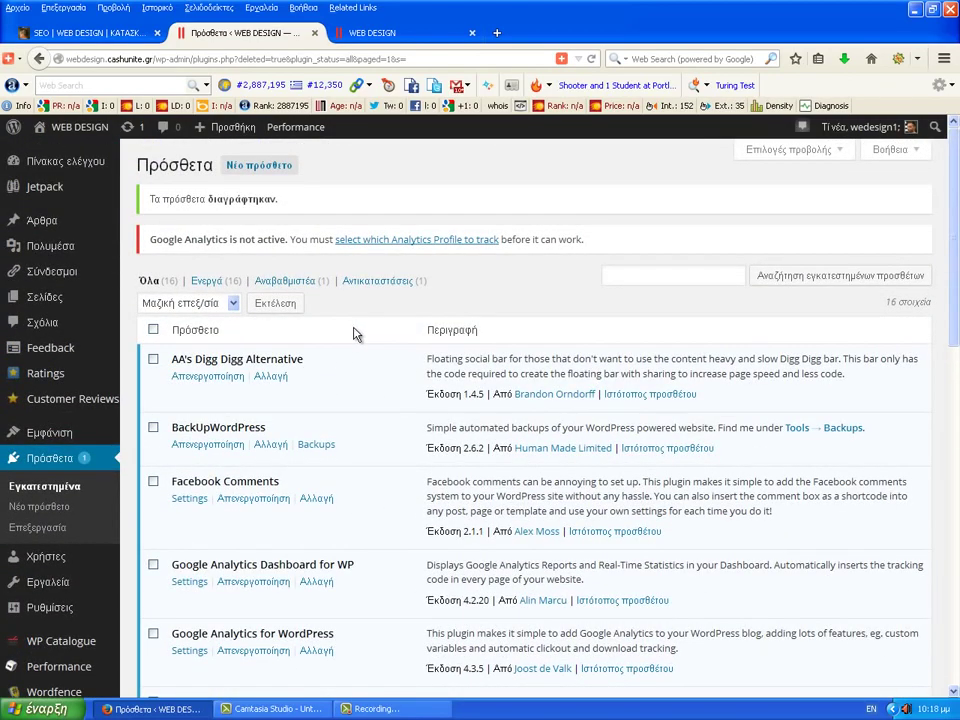
scroll(355, 330, down, 1)
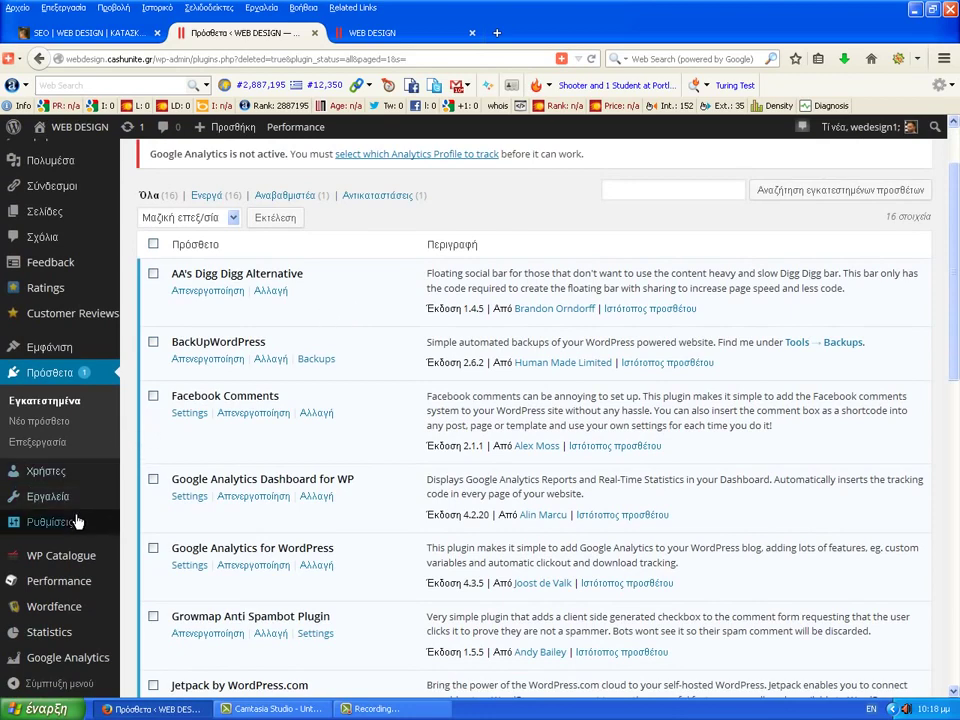
mouse_move(72, 521)
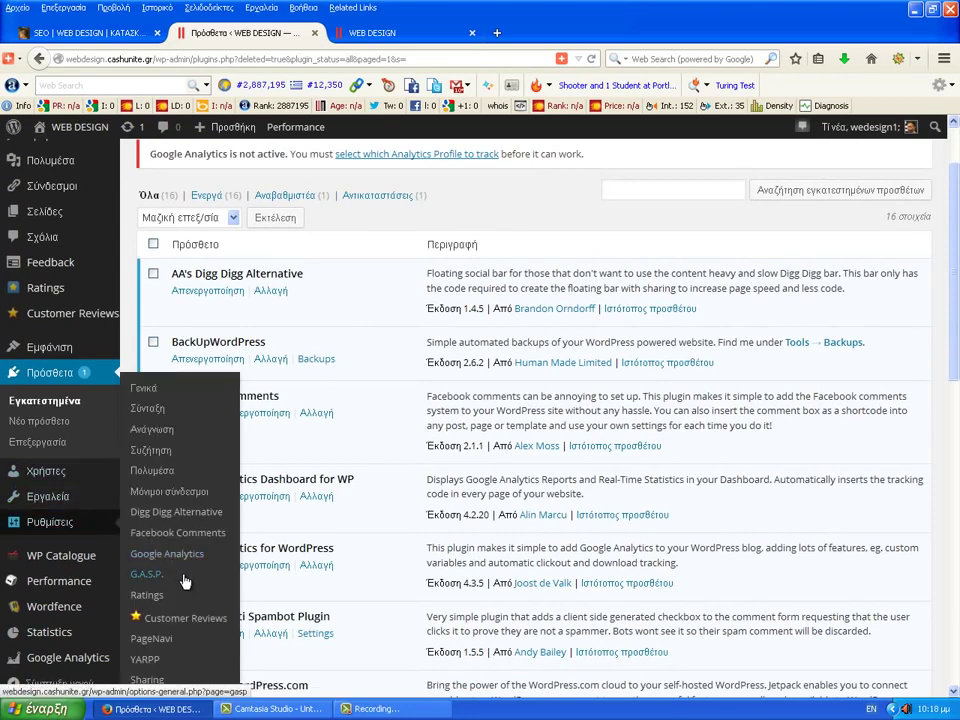
click(170, 492)
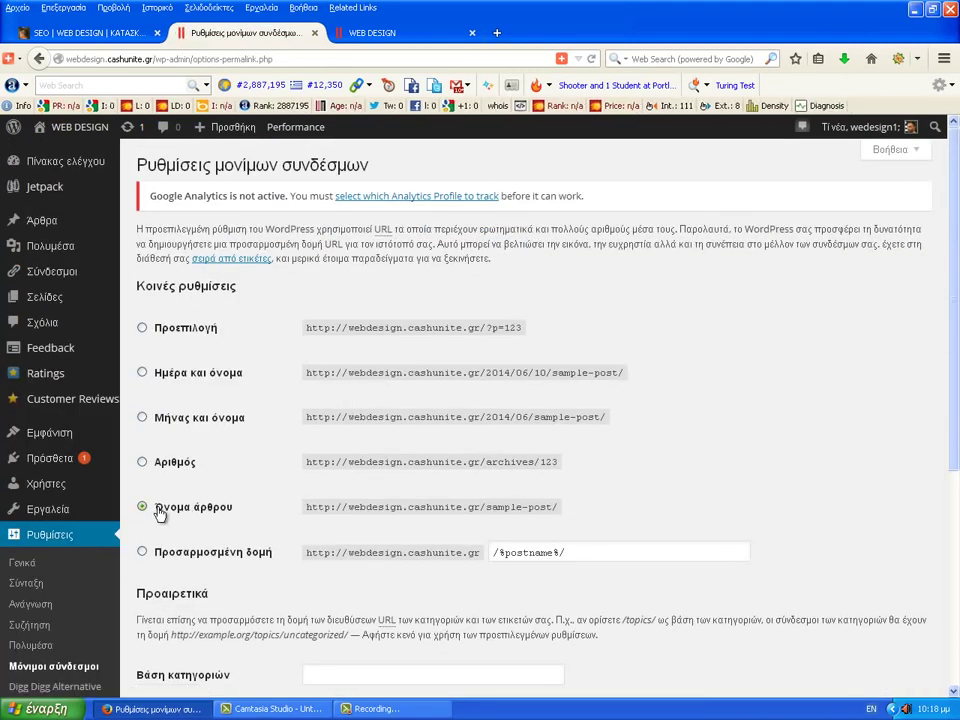
scroll(413, 343, down, 3)
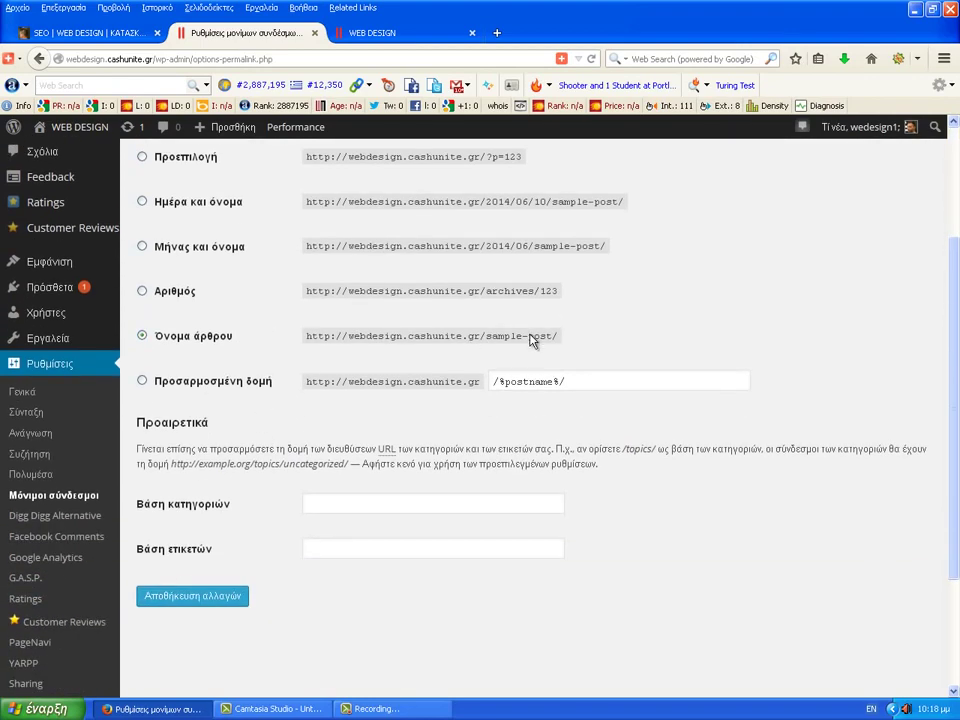
click(204, 597)
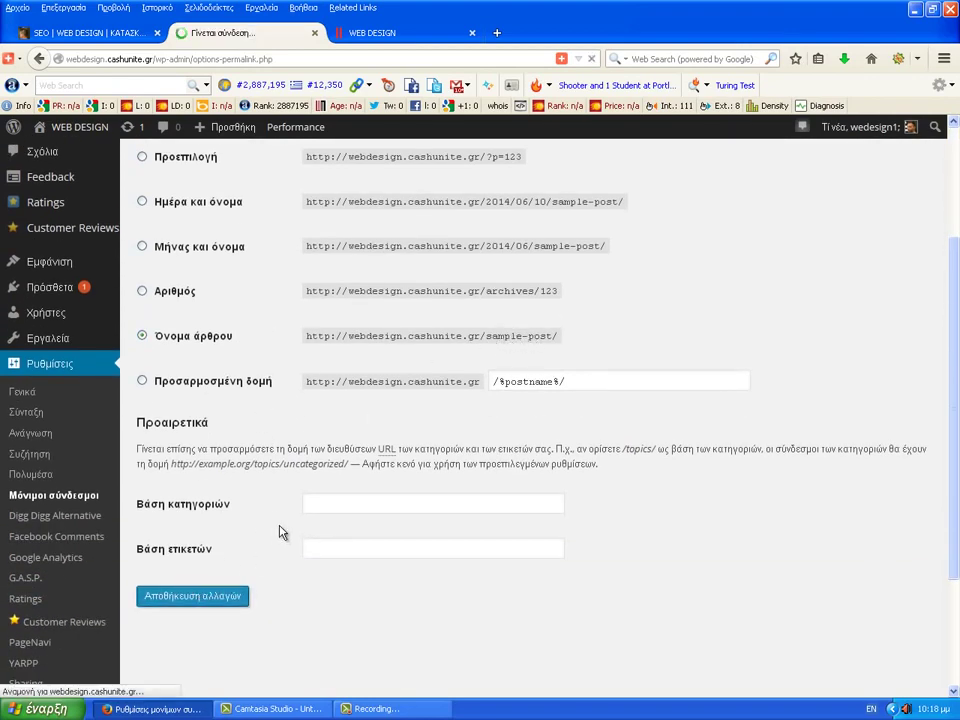
In the general settings, set the site's tagline (Υπότιτλος) to "Make money | SEO Google | Web Design"
scroll(265, 506, down, 3)
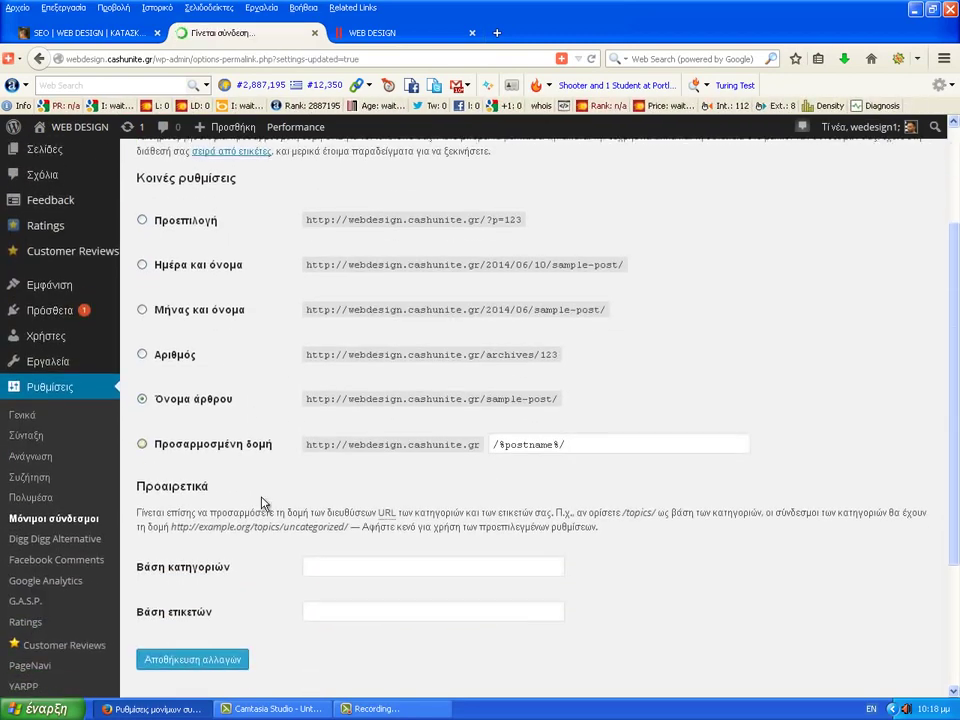
click(25, 393)
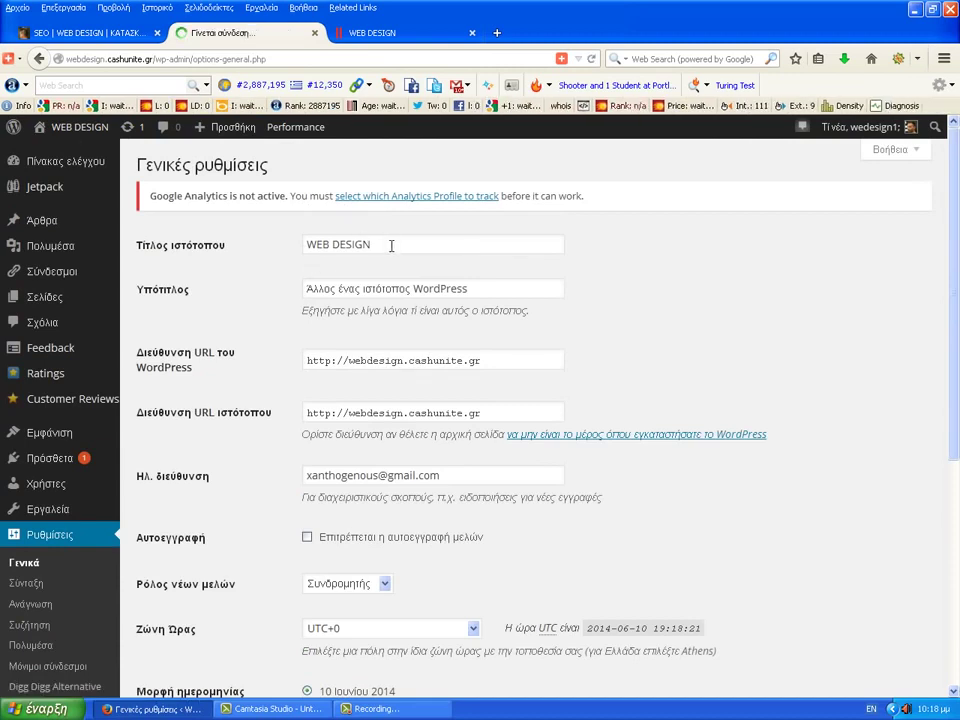
drag(443, 244, 275, 244)
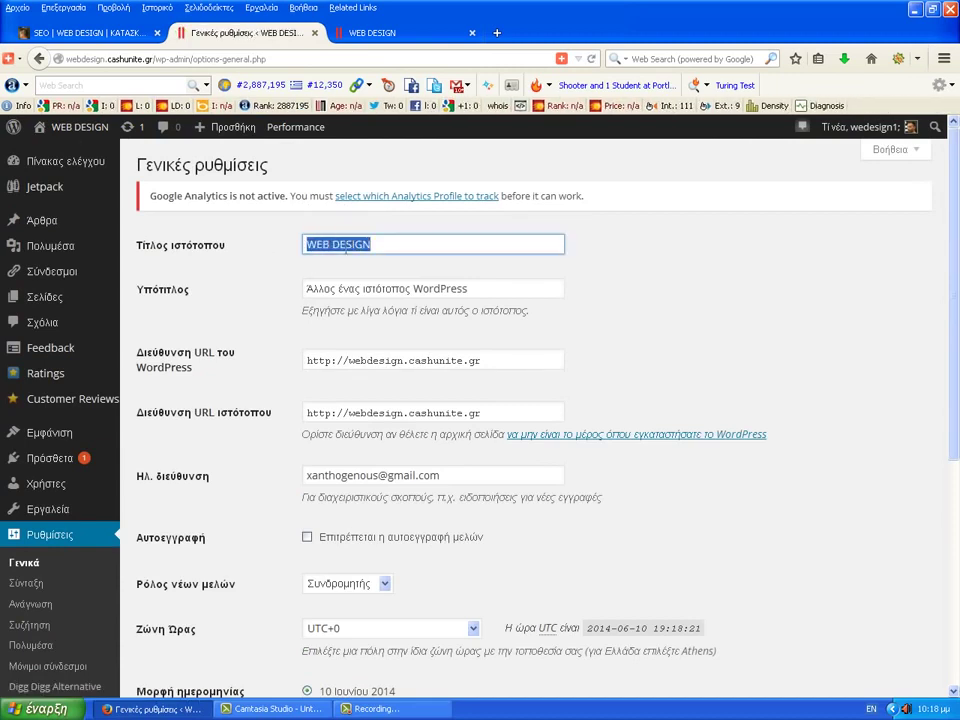
drag(472, 289, 268, 294)
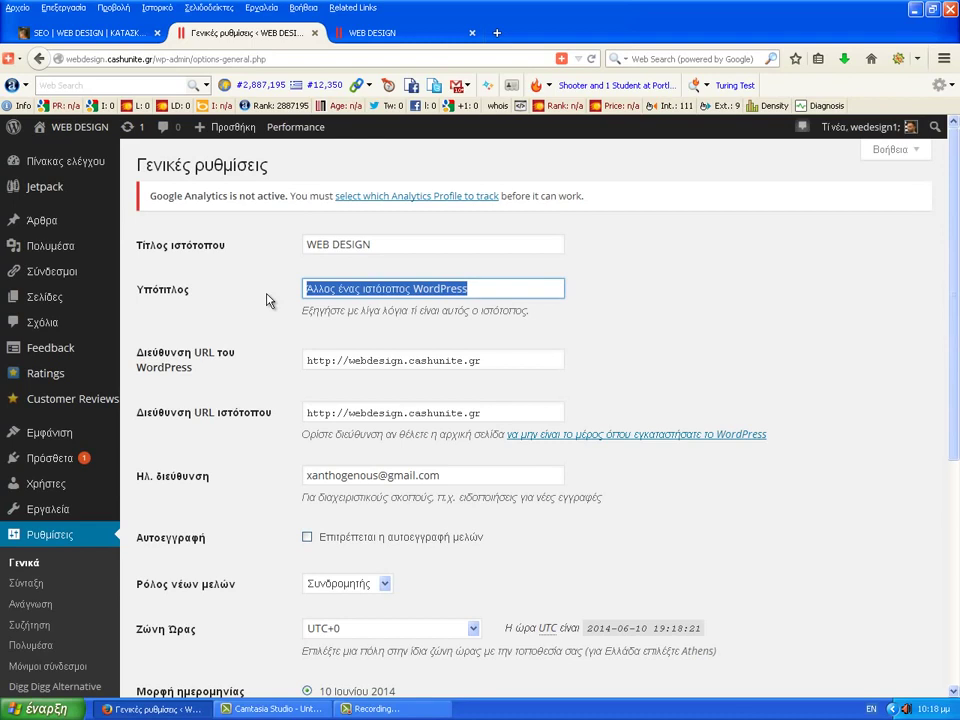
text(web)
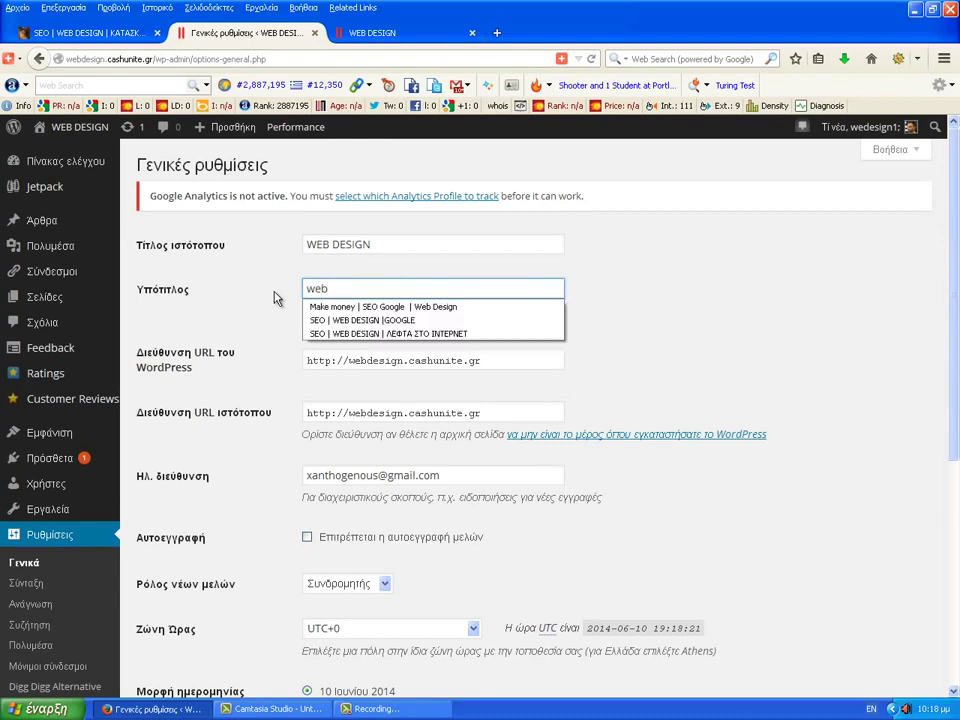
click(317, 306)
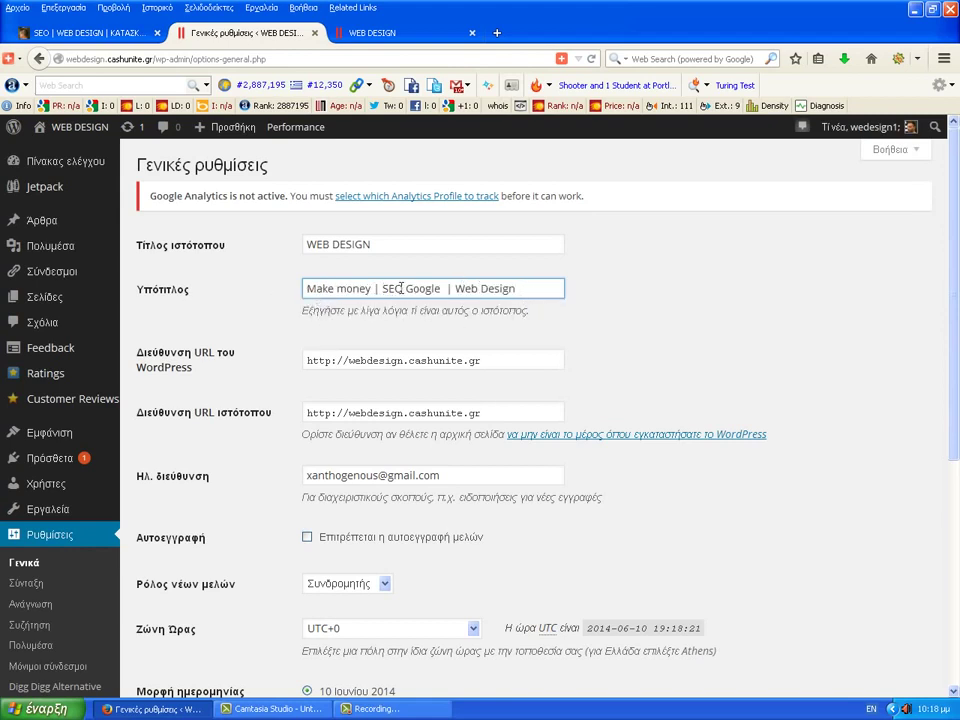
double_click(377, 288)
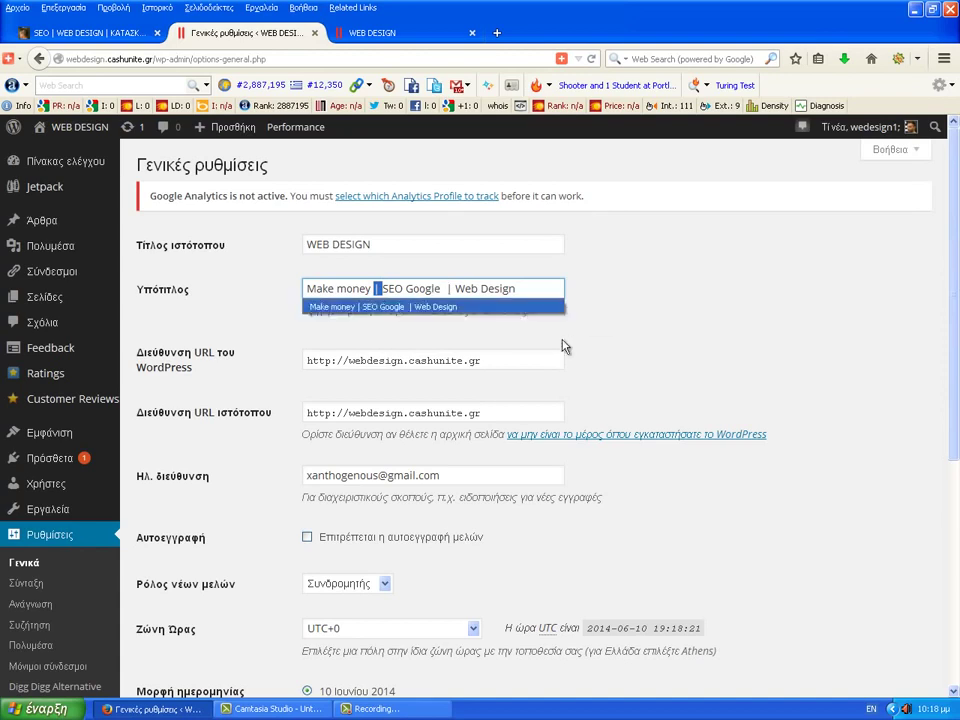
click(562, 332)
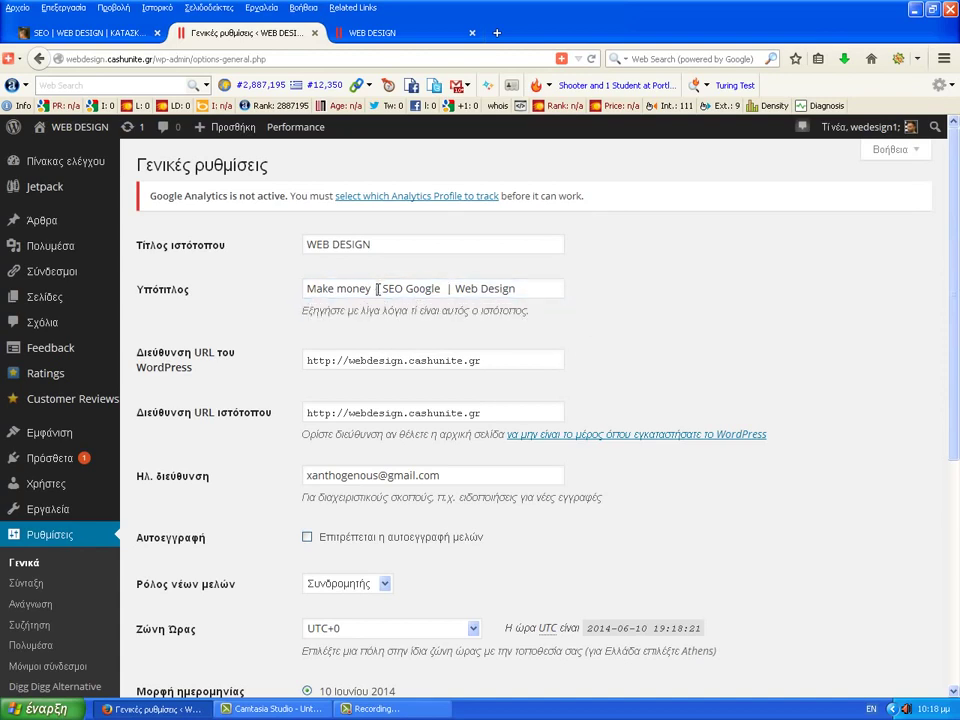
click(540, 288)
drag(540, 288, 287, 283)
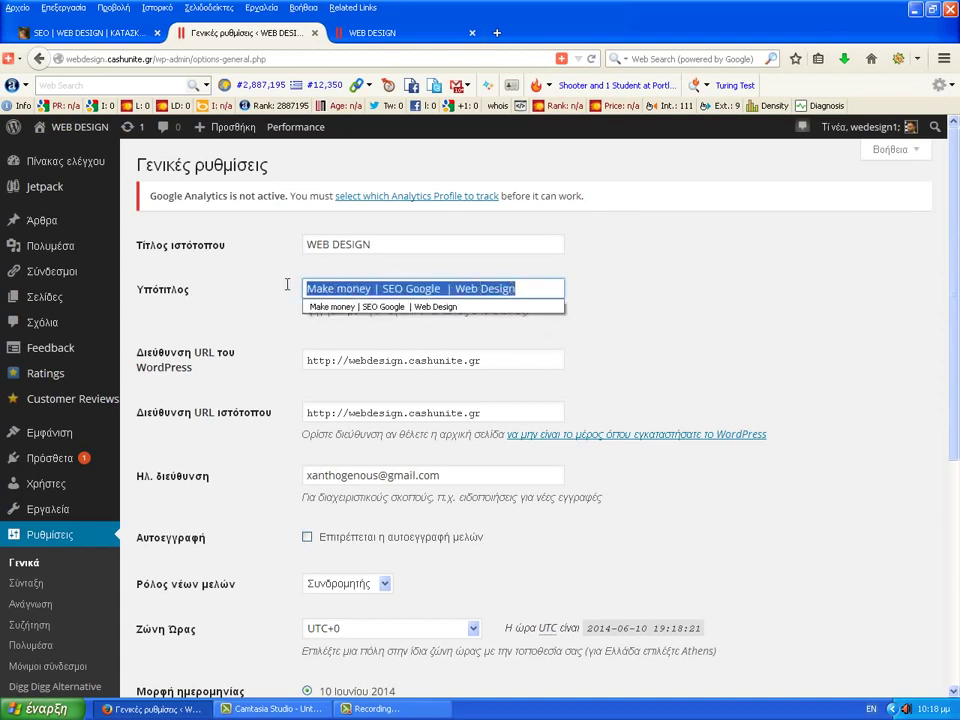
click(666, 323)
Set the site's time zone to UTC+2 in the general settings
scroll(604, 390, down, 3)
click(470, 457)
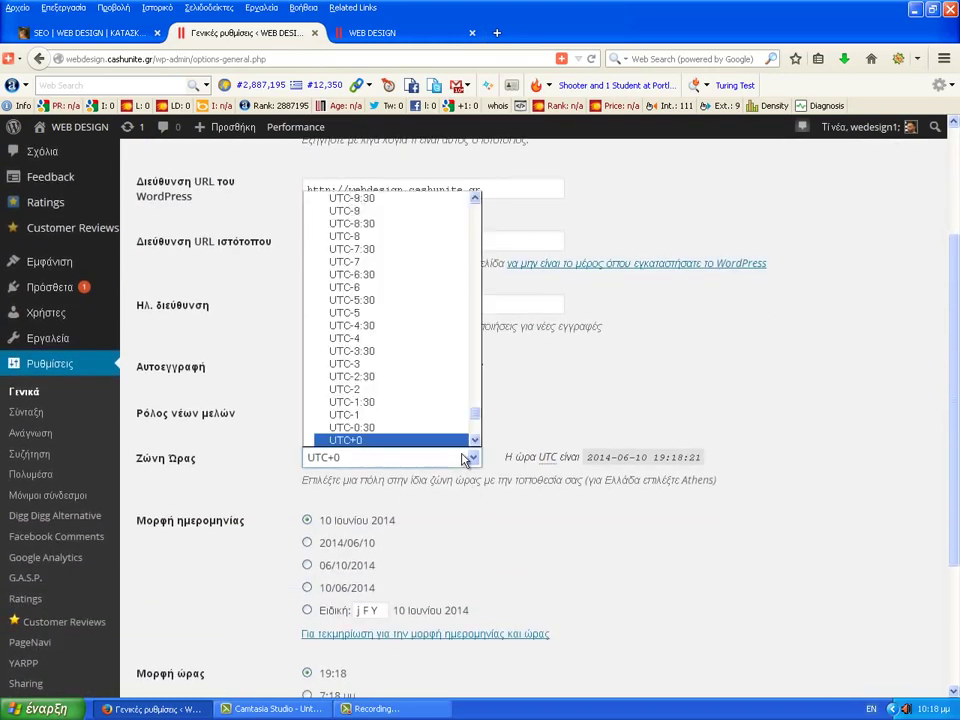
scroll(414, 411, down, 2)
click(405, 406)
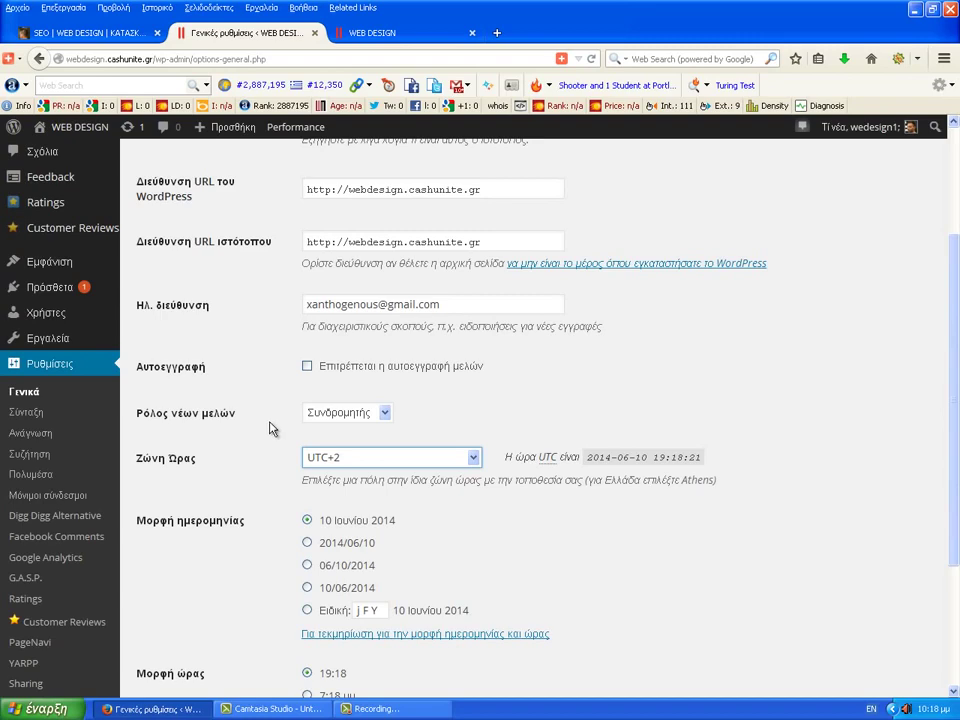
Check the WordPress address and site address URLs, then save the general settings
scroll(270, 428, up, 2)
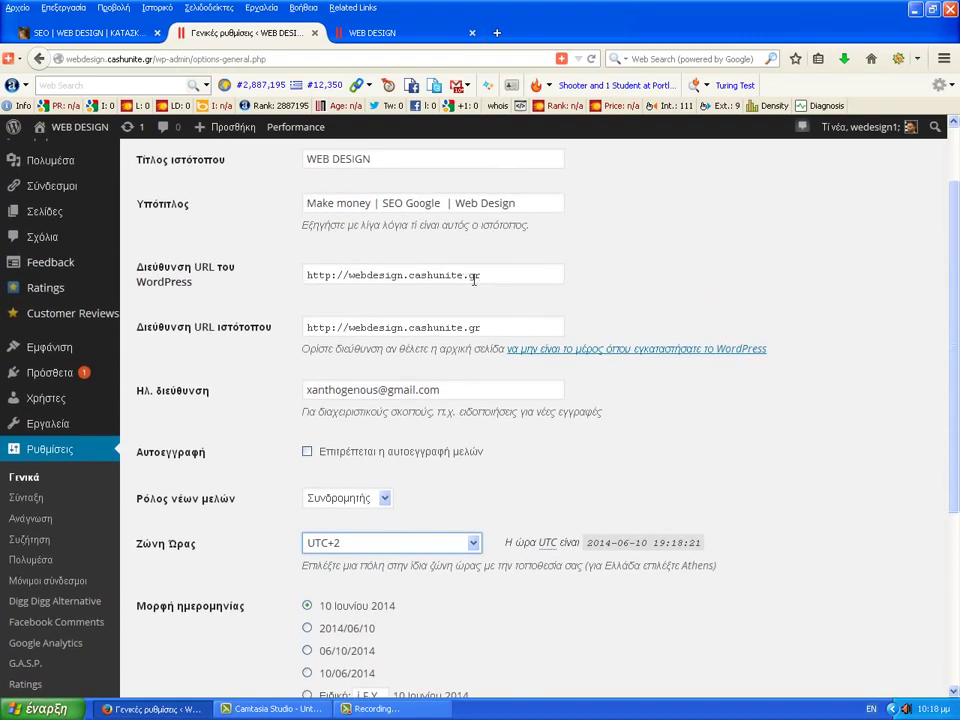
drag(474, 280, 272, 274)
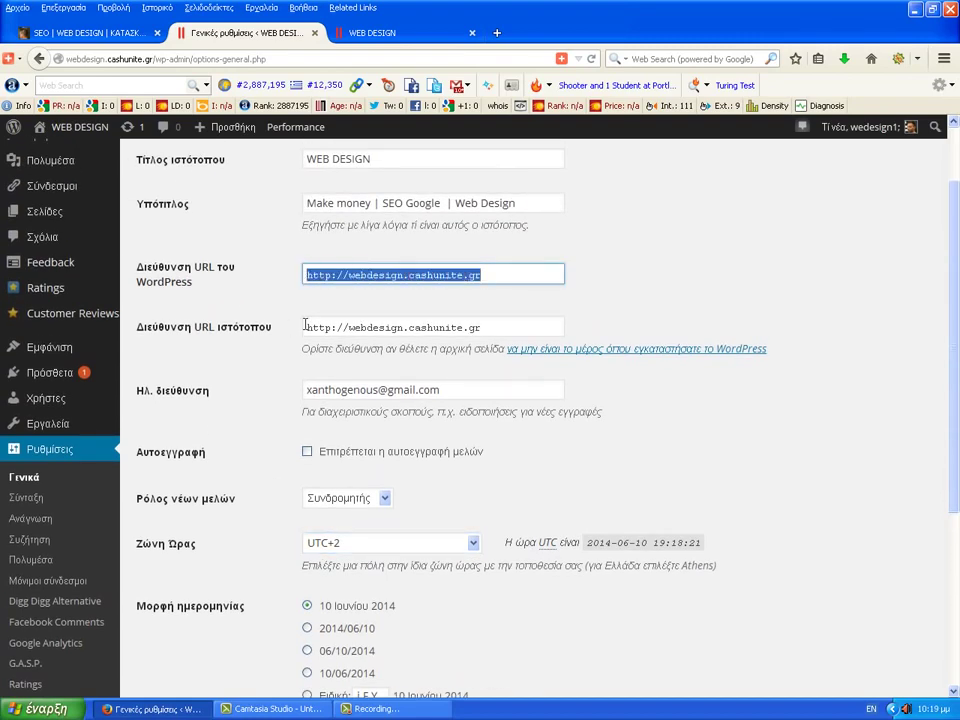
drag(489, 328, 306, 328)
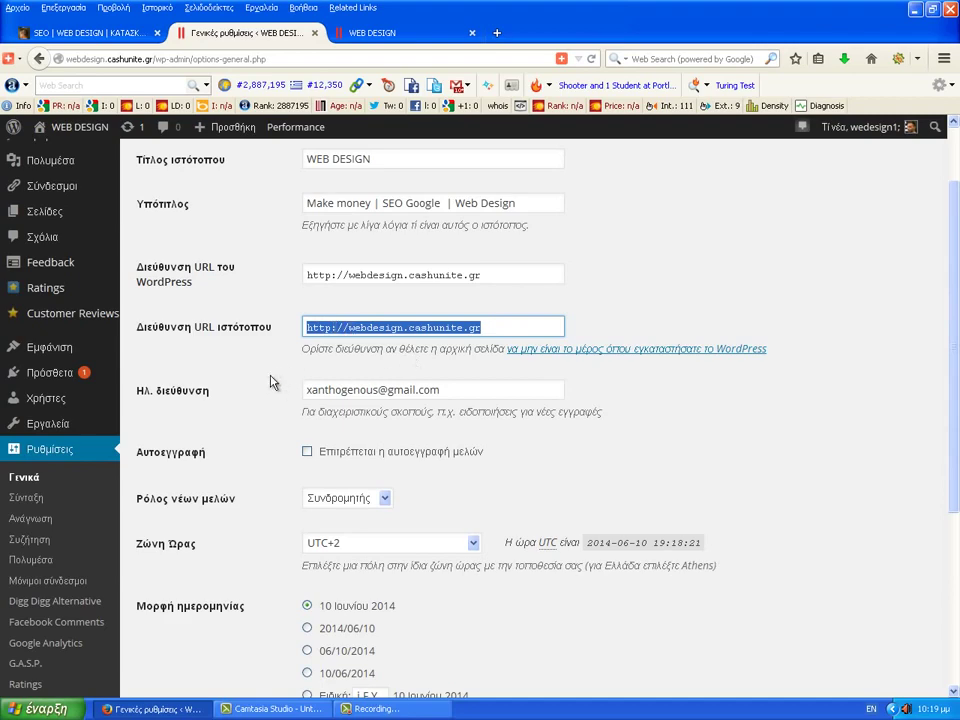
scroll(275, 400, down, 1)
scroll(276, 412, down, 3)
key(Return)
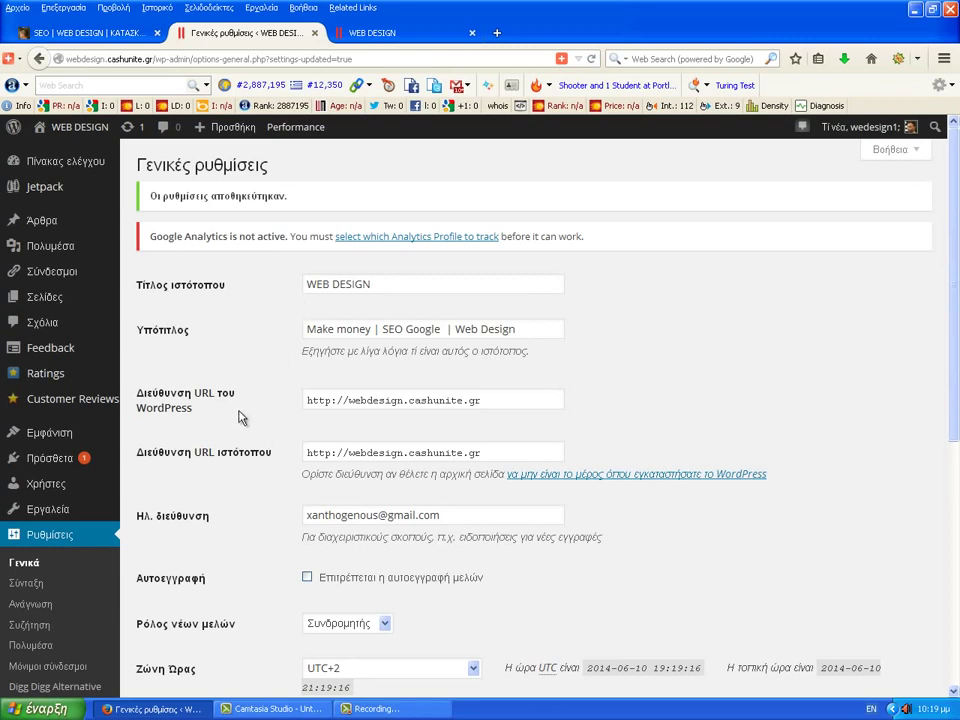
Search for new plugins to install with the term "WORDPRESS SEO"
click(77, 465)
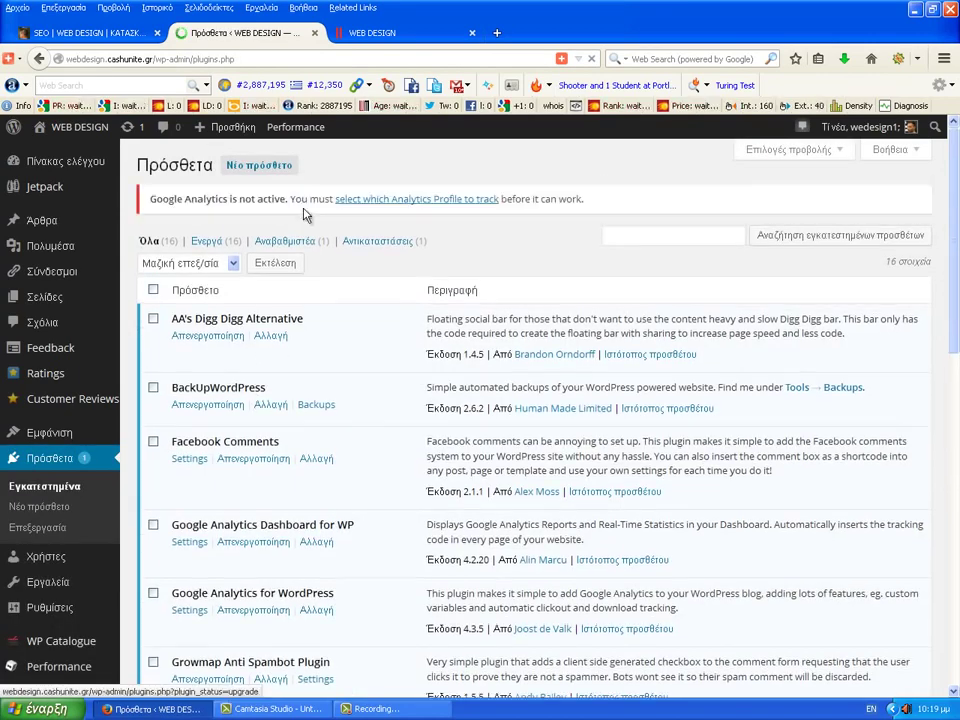
click(258, 167)
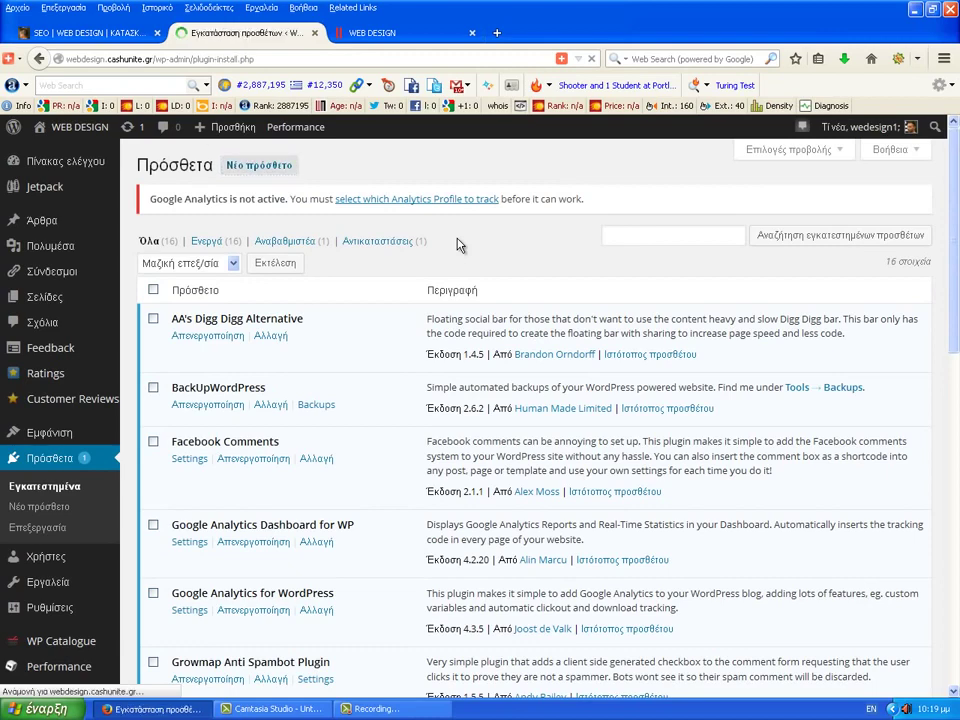
text(word)
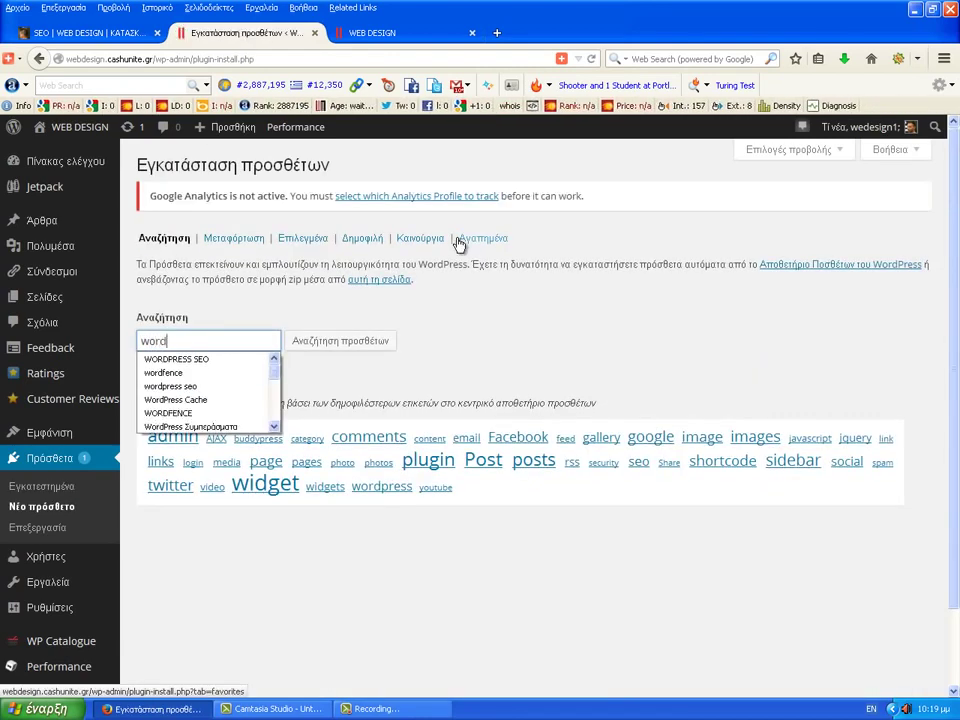
click(258, 359)
key(Return)
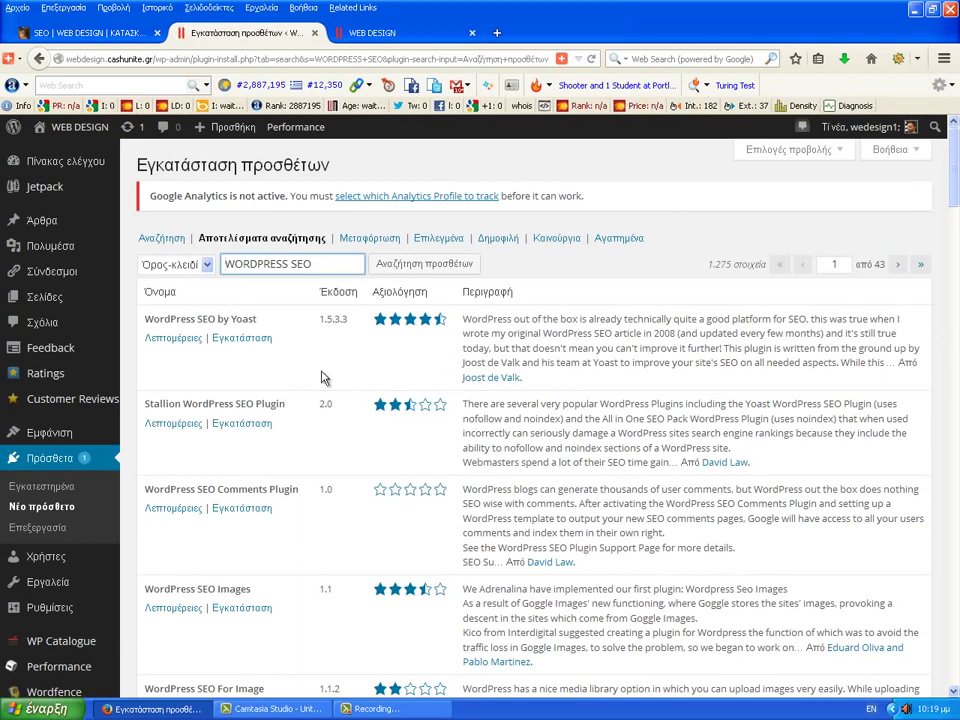
Install the WordPress SEO by Yoast plugin and activate it
click(241, 338)
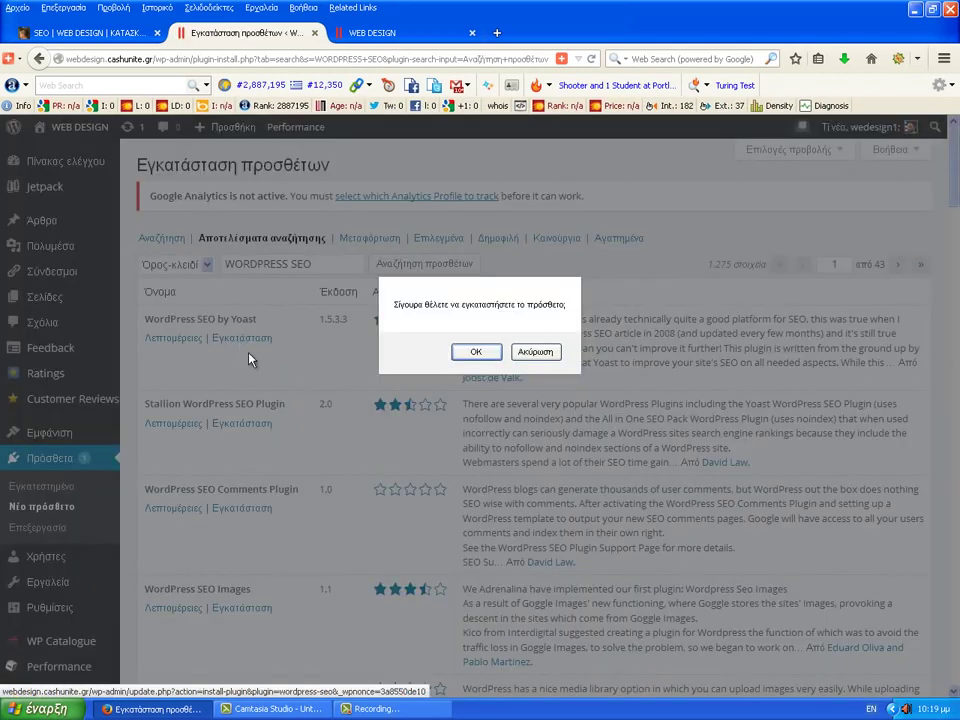
click(474, 352)
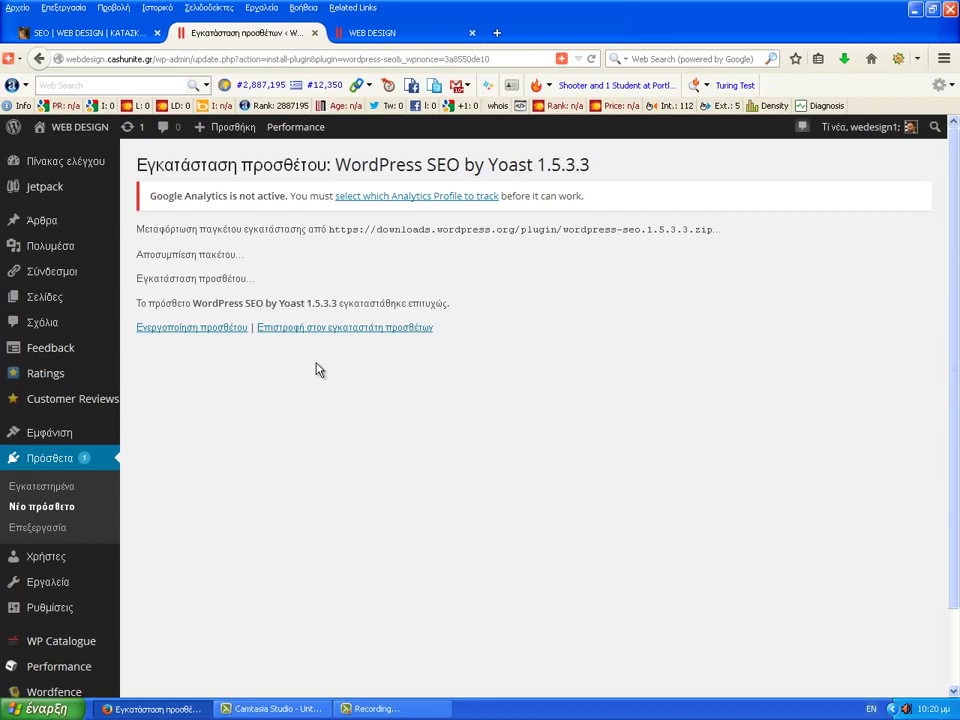
click(224, 329)
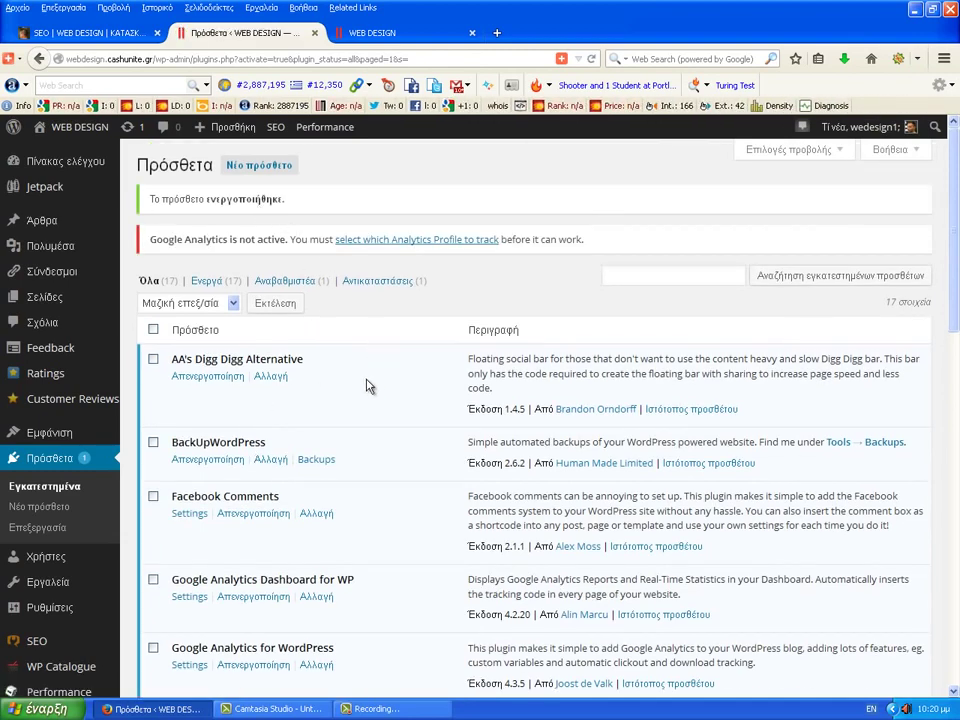
In the SEO plugin's general settings, stop disabling the Advanced part of the WordPress SEO meta box and save the changes
scroll(366, 386, down, 3)
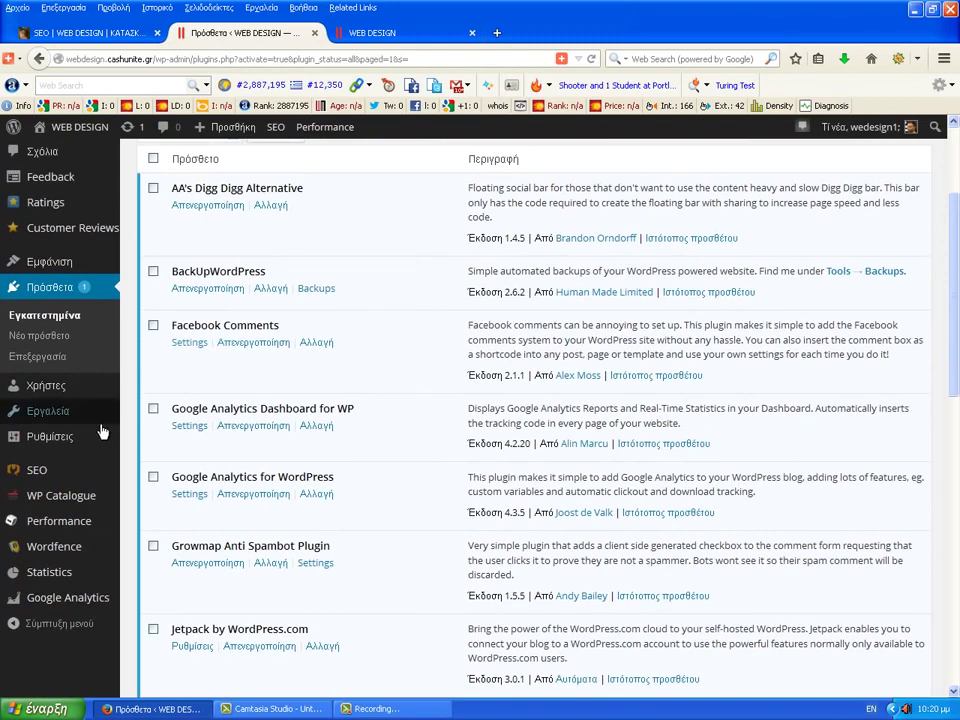
mouse_move(54, 476)
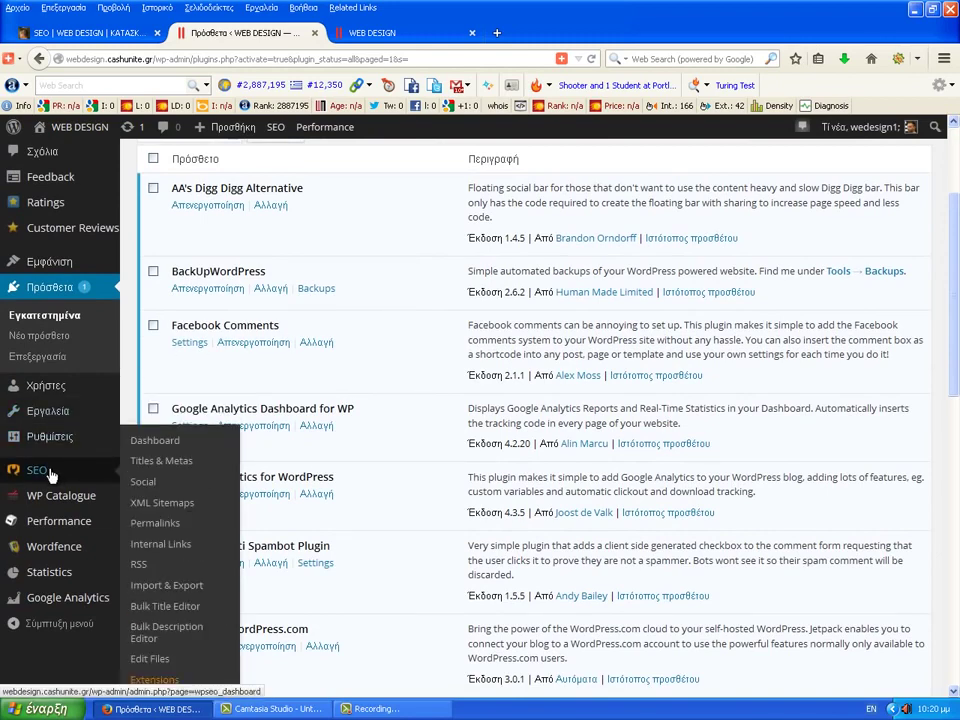
click(166, 444)
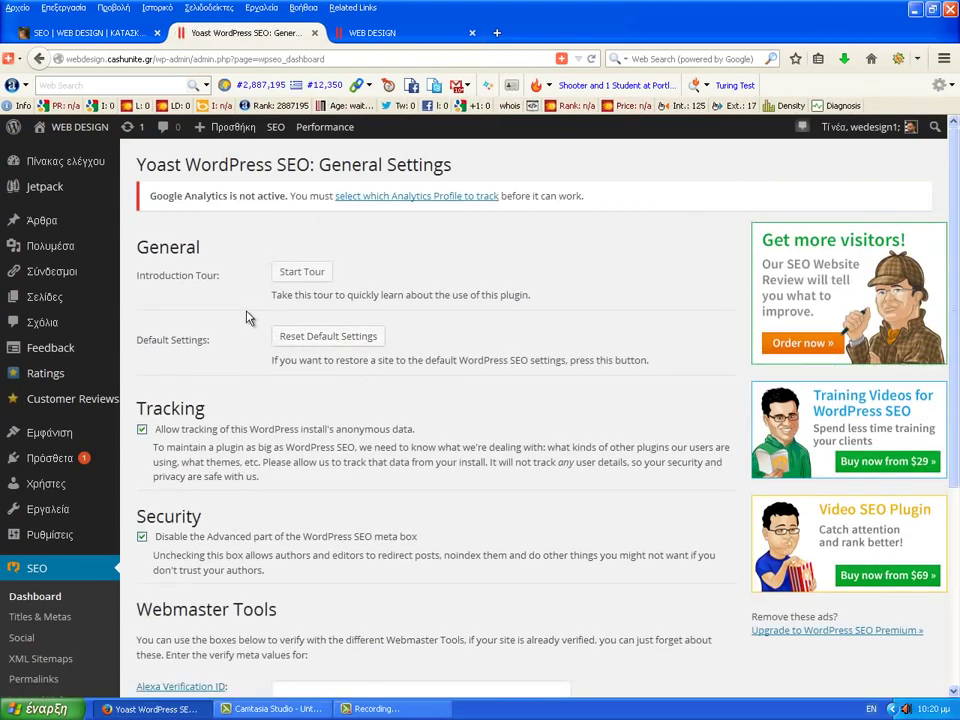
scroll(248, 317, down, 2)
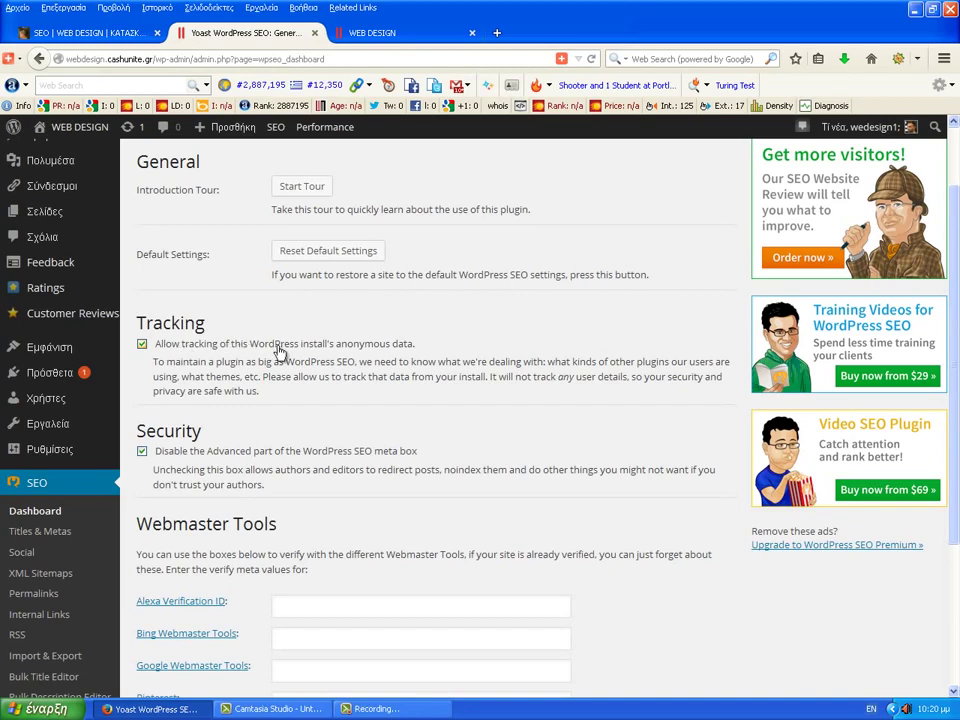
scroll(278, 354, down, 4)
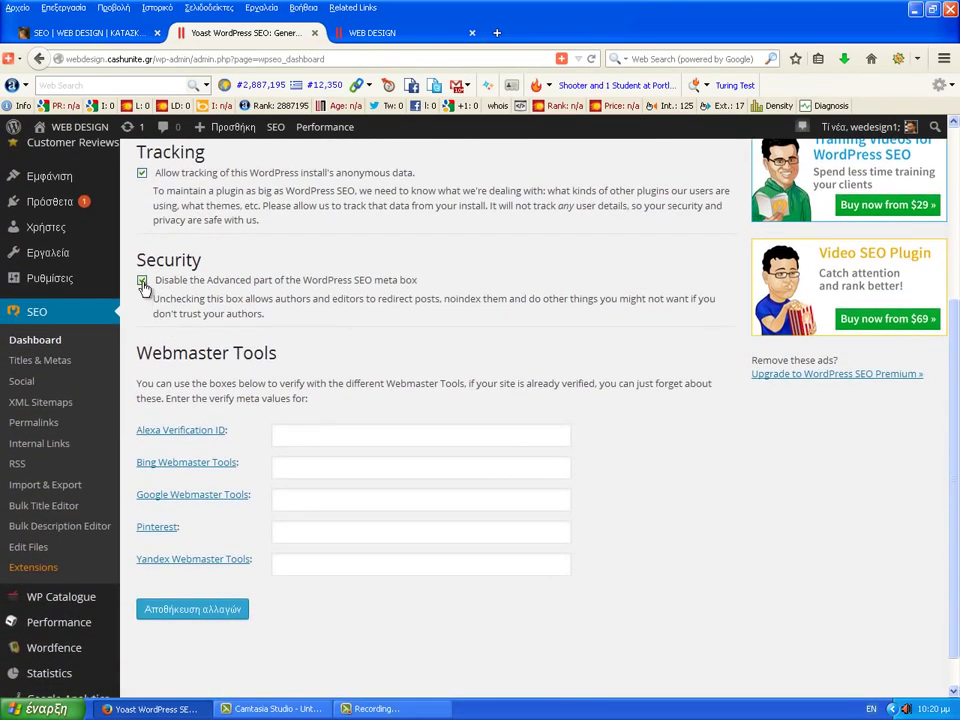
click(142, 281)
click(235, 608)
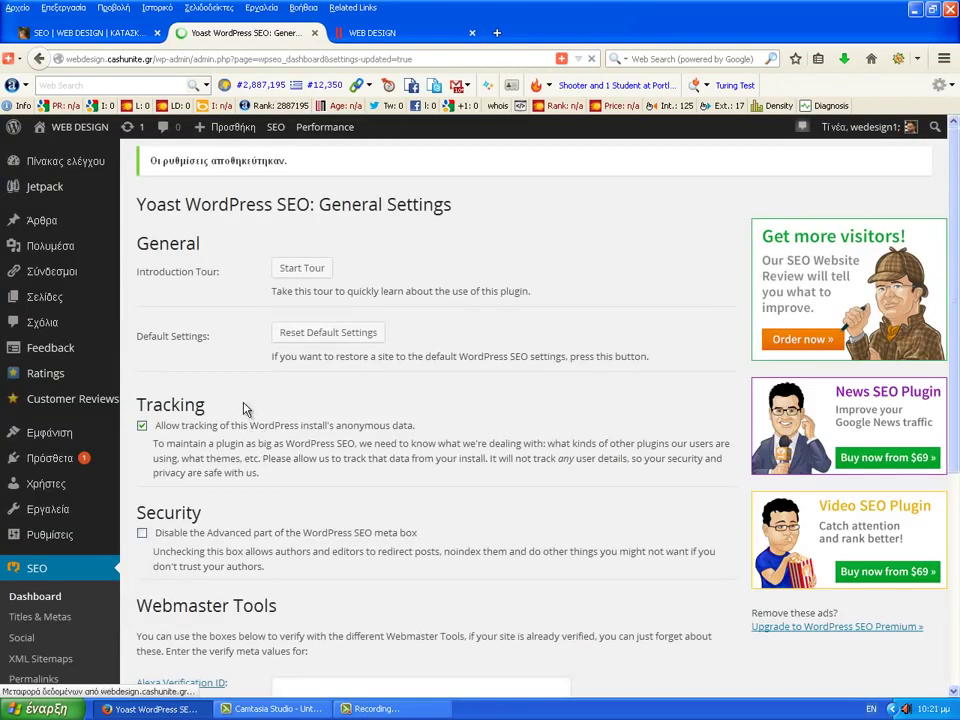
In the Titles & Metas general settings, enable Force rewrite titles and the meta keywords tag, and save the changes
scroll(246, 410, down, 3)
scroll(238, 416, down, 1)
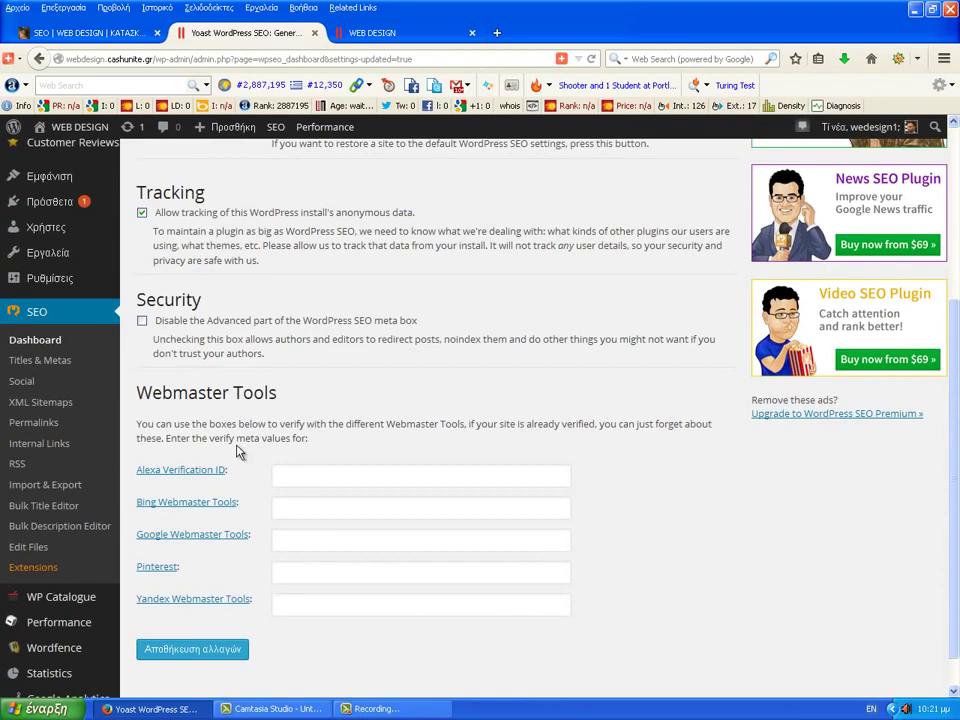
click(44, 362)
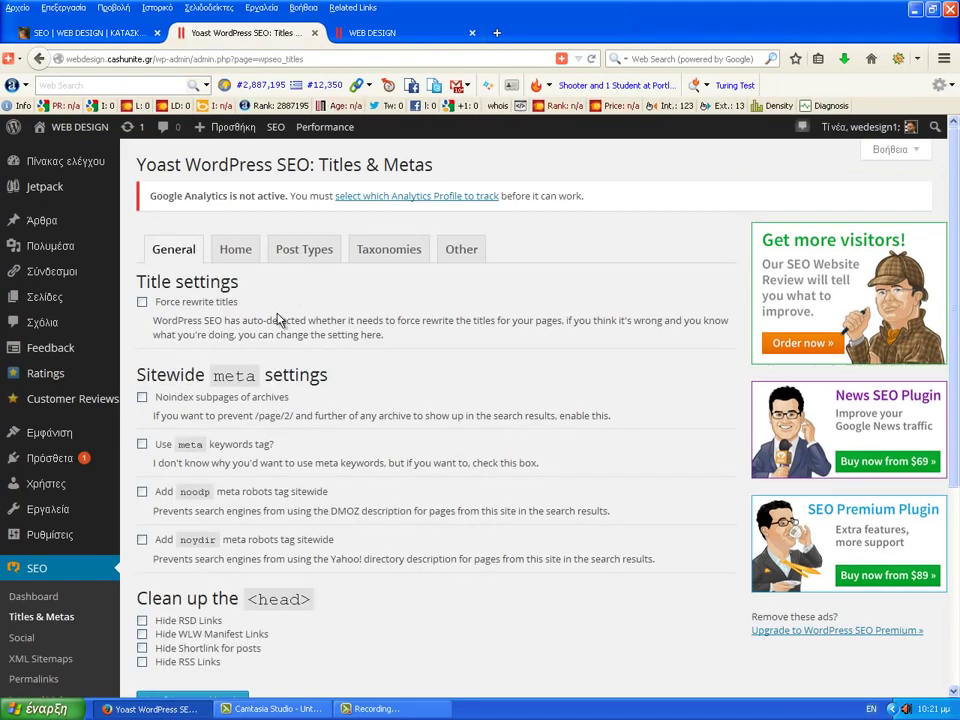
click(142, 302)
scroll(206, 339, down, 2)
click(143, 361)
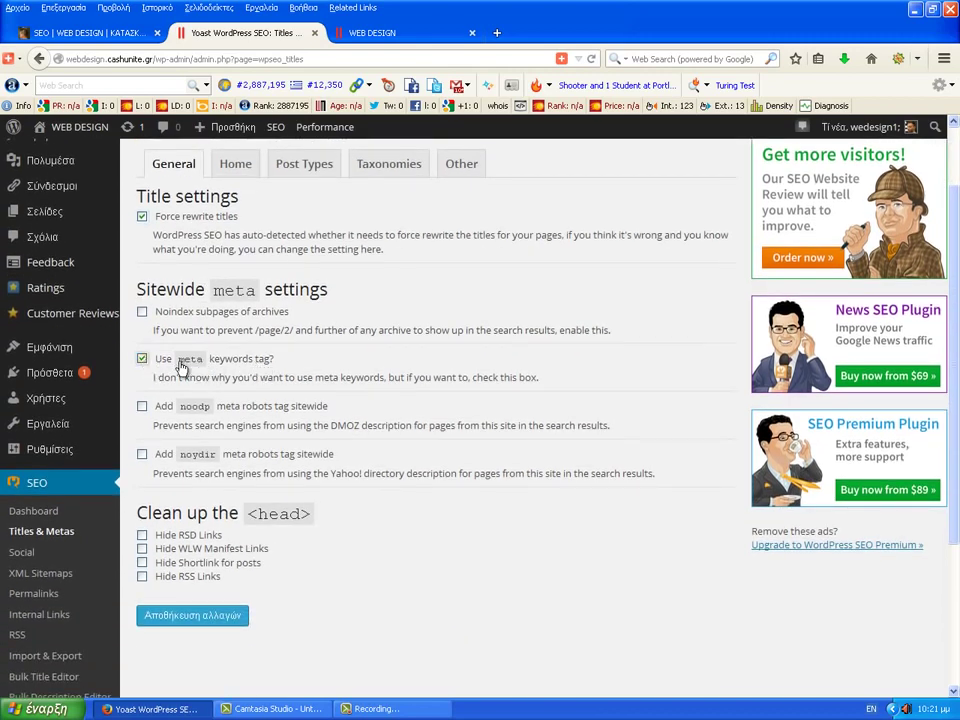
click(211, 620)
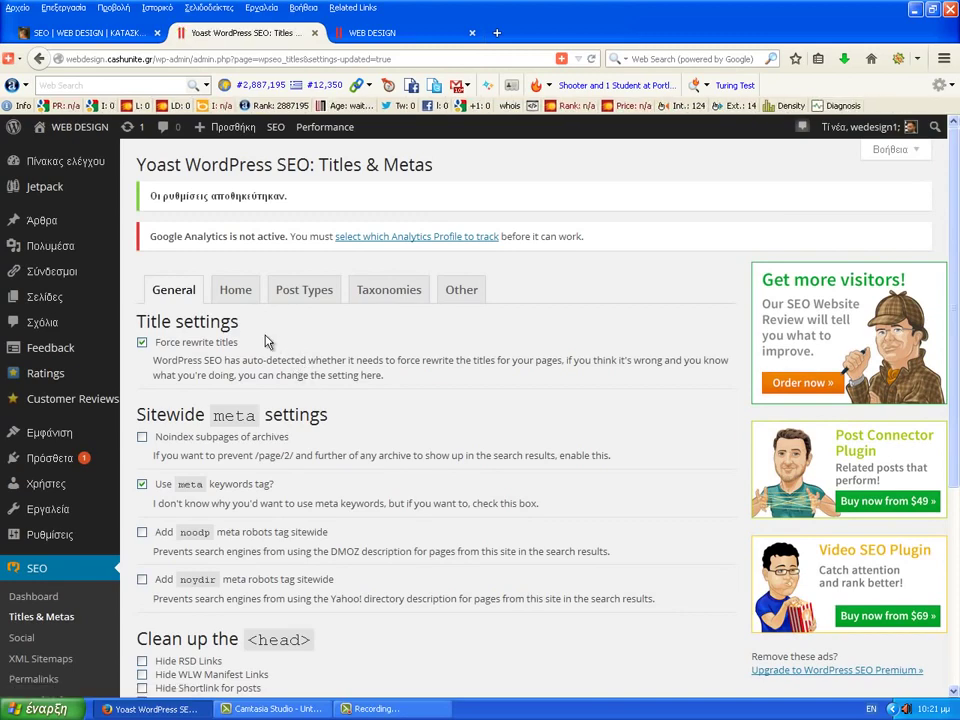
Set the homepage meta description template to "Κατασκευή ιστοσελίδων και web design για να βγείτε στην πρώτη σελίδα της Google!"
click(237, 296)
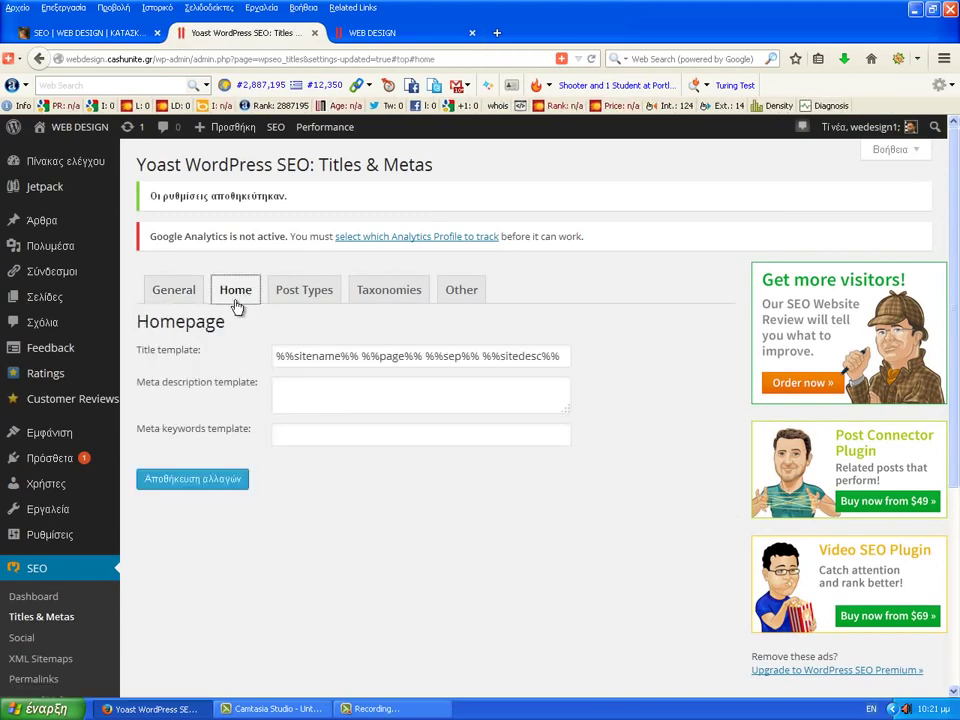
click(303, 389)
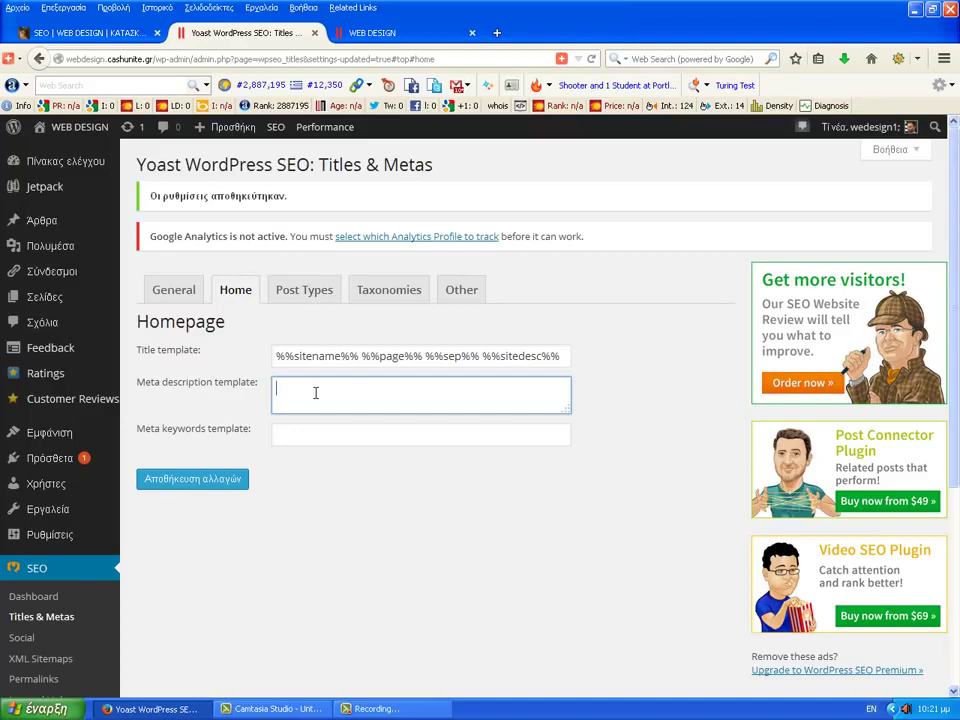
key(alt+shift)
text(και)
key(BackSpace)
key(BackSpace)
key(BackSpace)
text(Και)
text(ασκευή ιστοσ)
text(ελίδων και)
text( ςεβ δεσιγν)
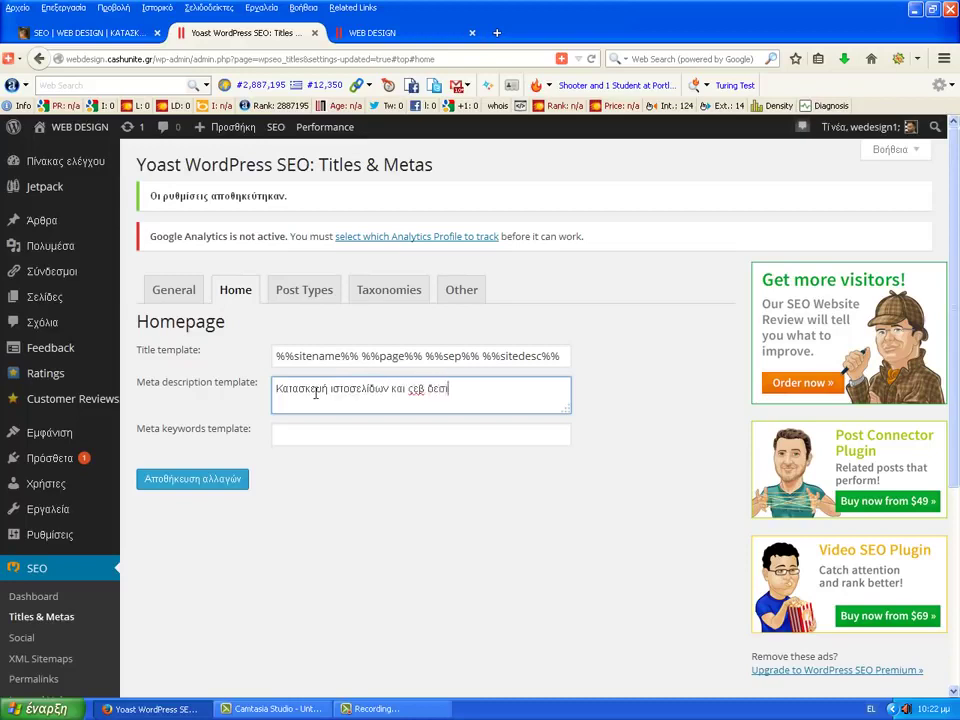
key(BackSpace)
key(BackSpace)
key(BackSpace)
key(BackSpace)
key(BackSpace)
key(BackSpace)
key(BackSpace)
key(BackSpace)
key(BackSpace)
key(alt+shift)
text(web design)
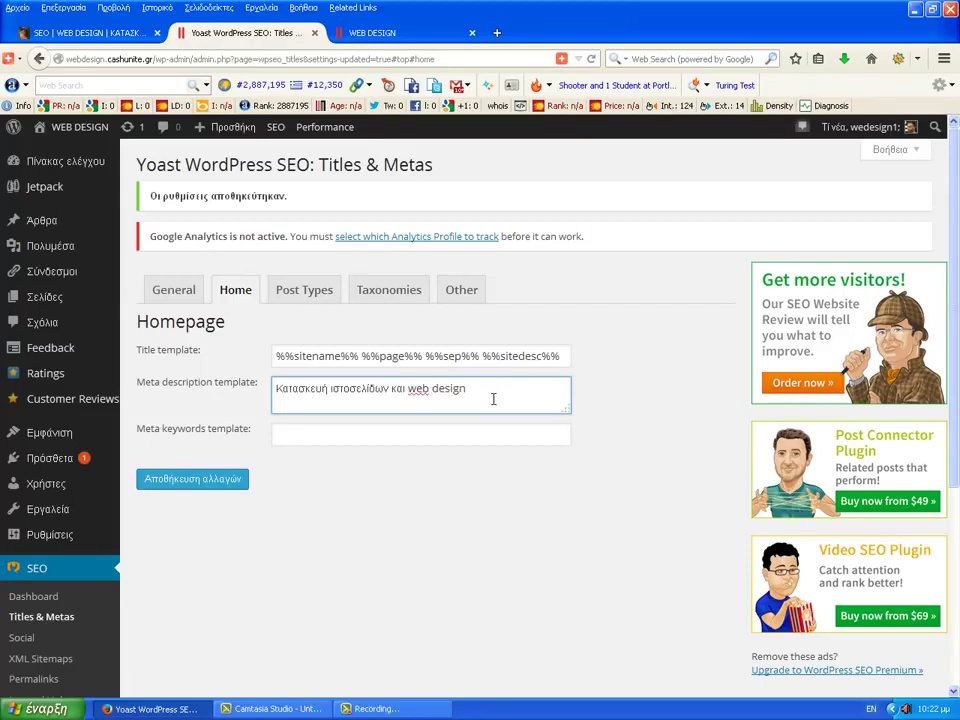
key(alt+shift)
text(για να βγ)
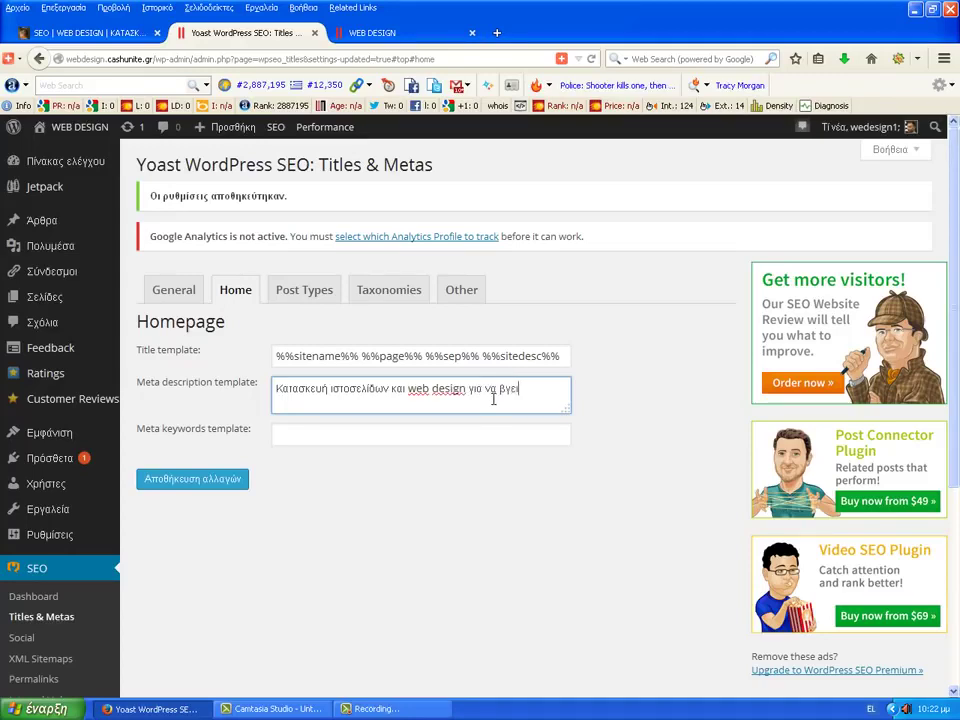
text(είτε στην π΄ρωτ)
key(BackSpace)
key(BackSpace)
key(BackSpace)
key(BackSpace)
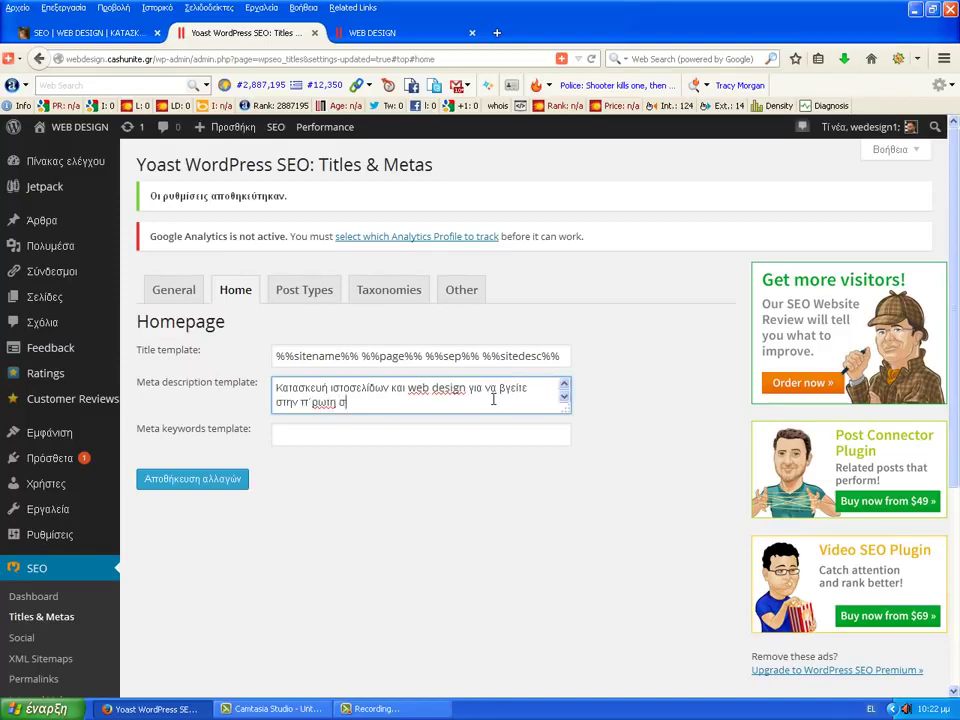
text(ρώτη σελίδα. της)
key(alt+shift)
text(Google)
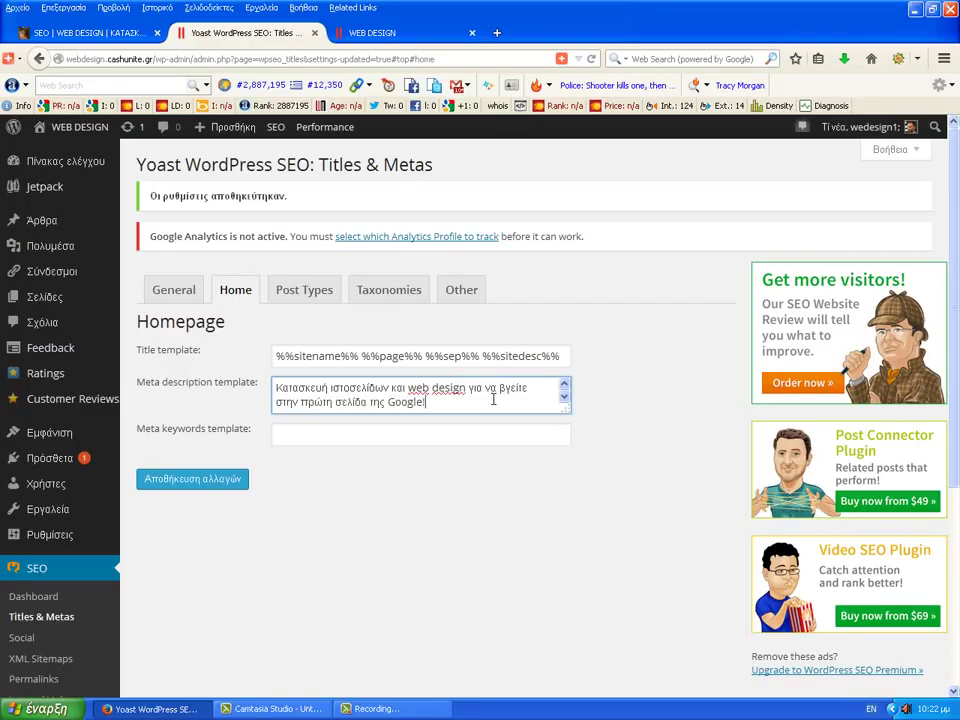
text(!)
Set the homepage meta keywords template to "wordpress, web design, google, seo, κατασκευή ιστοσελίδων" and save the changes
click(395, 432)
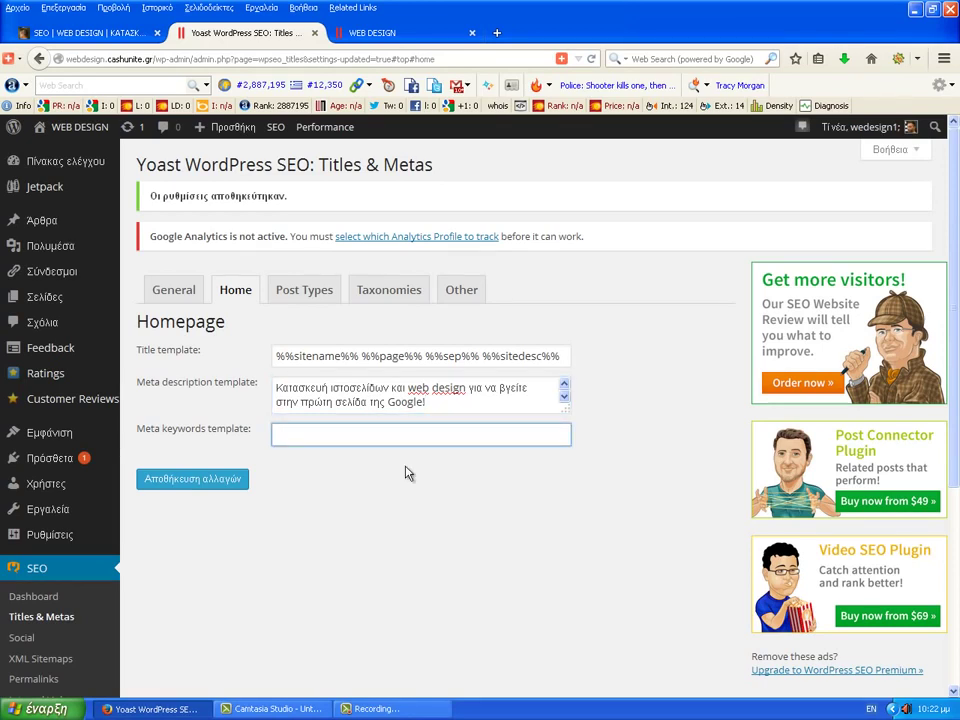
text(wordpress, web design)
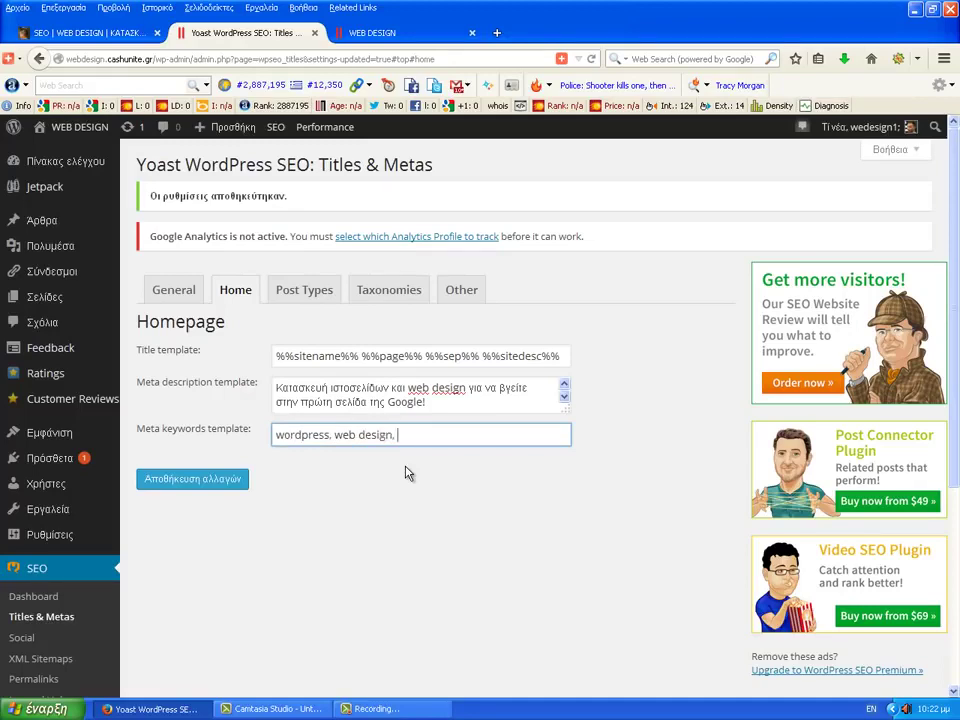
text(, google, seio)
key(BackSpace)
key(BackSpace)
text(o,)
key(alt+shift)
text(και)
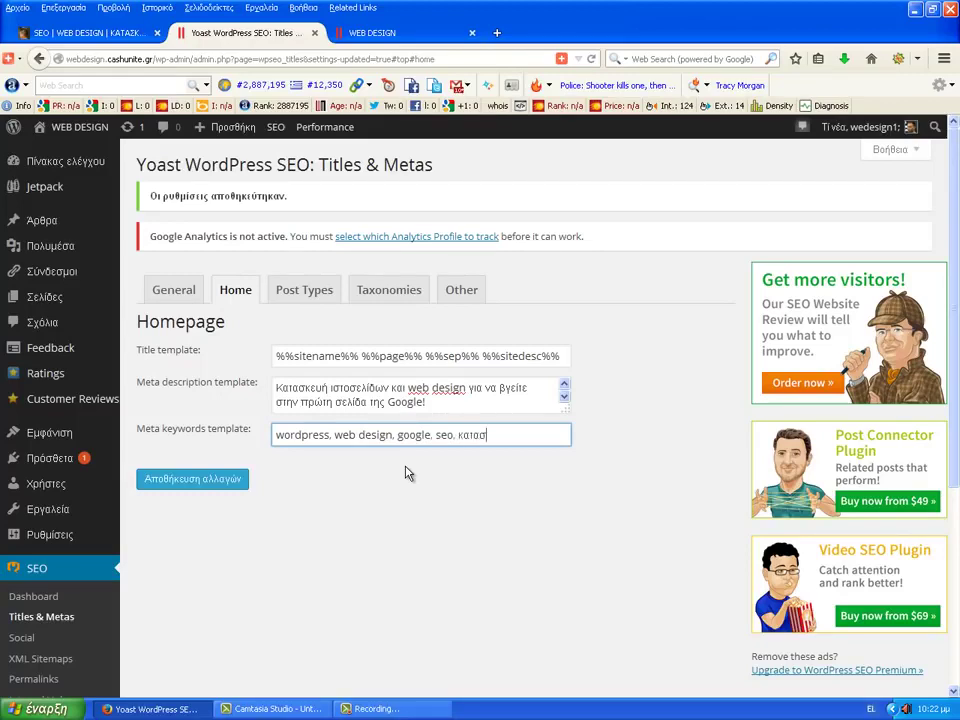
text(τασεκ)
key(BackSpace)
text(κευή ιστοσελίδων)
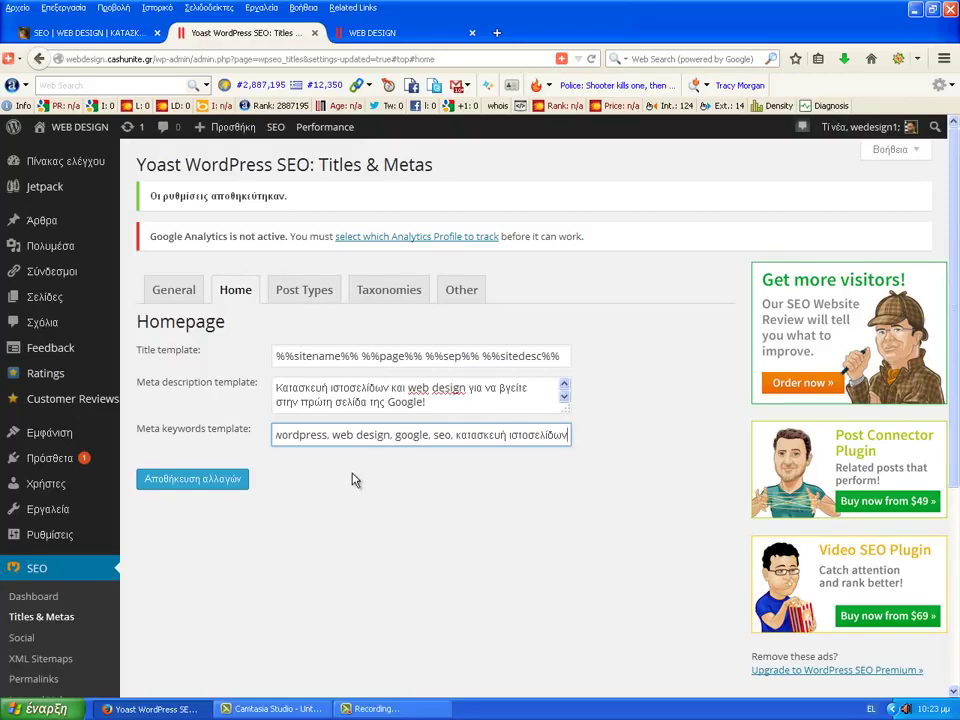
click(224, 481)
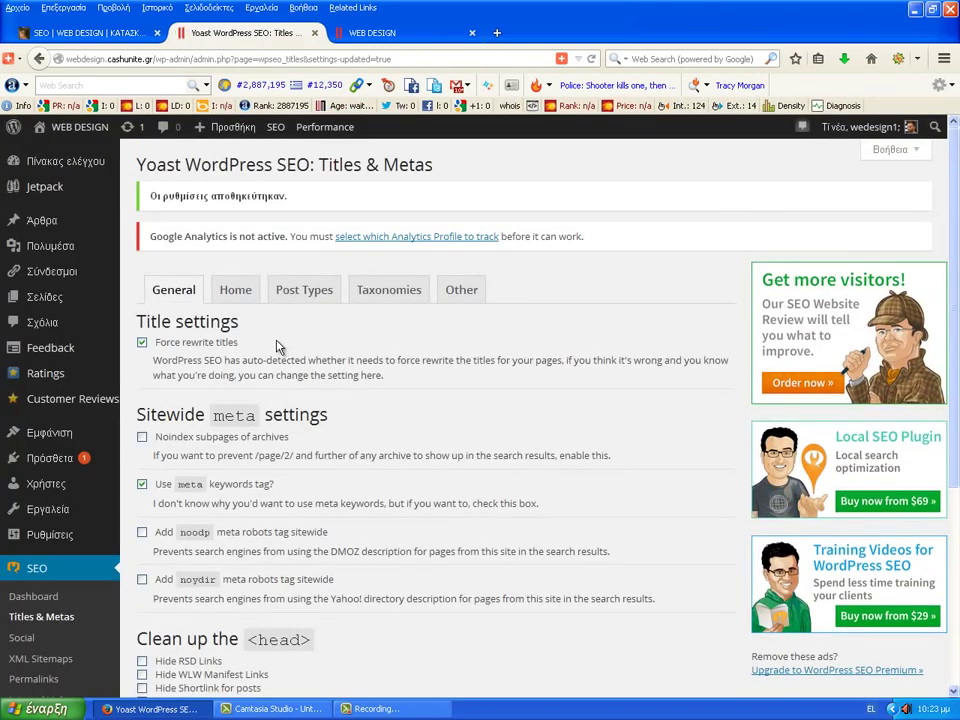
Check the saved homepage templates and look through the settings for post types, taxonomies and other archives
click(234, 294)
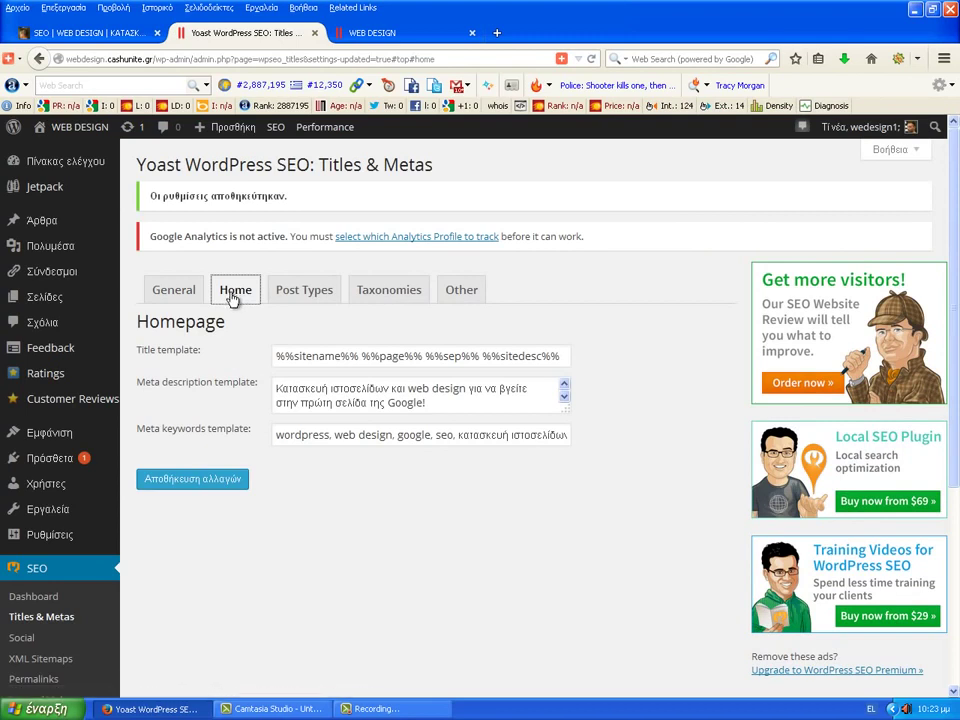
click(316, 354)
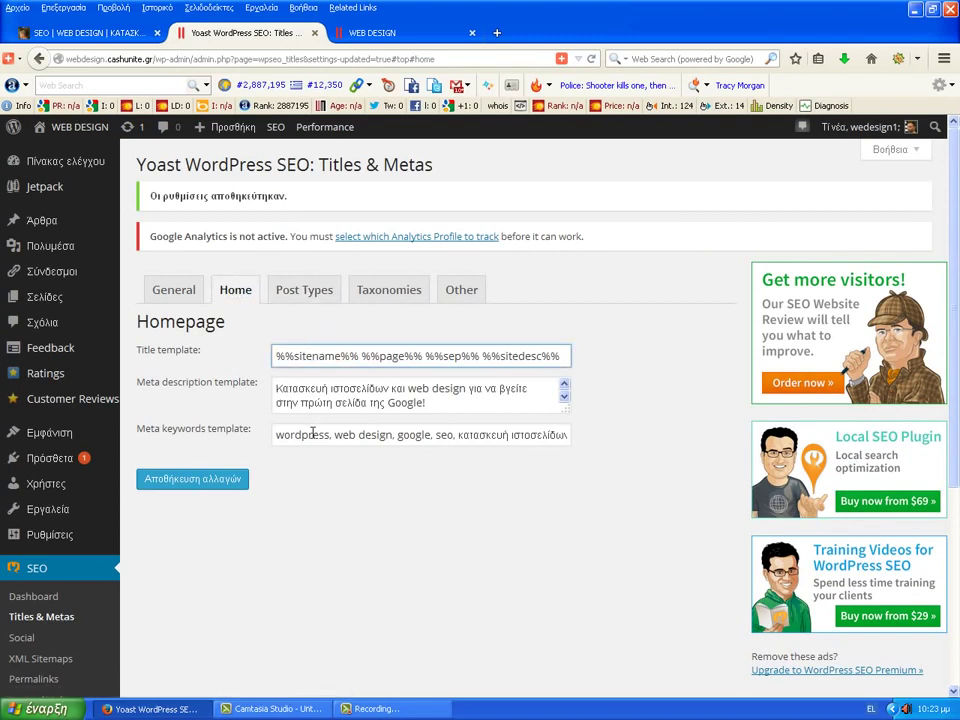
click(310, 294)
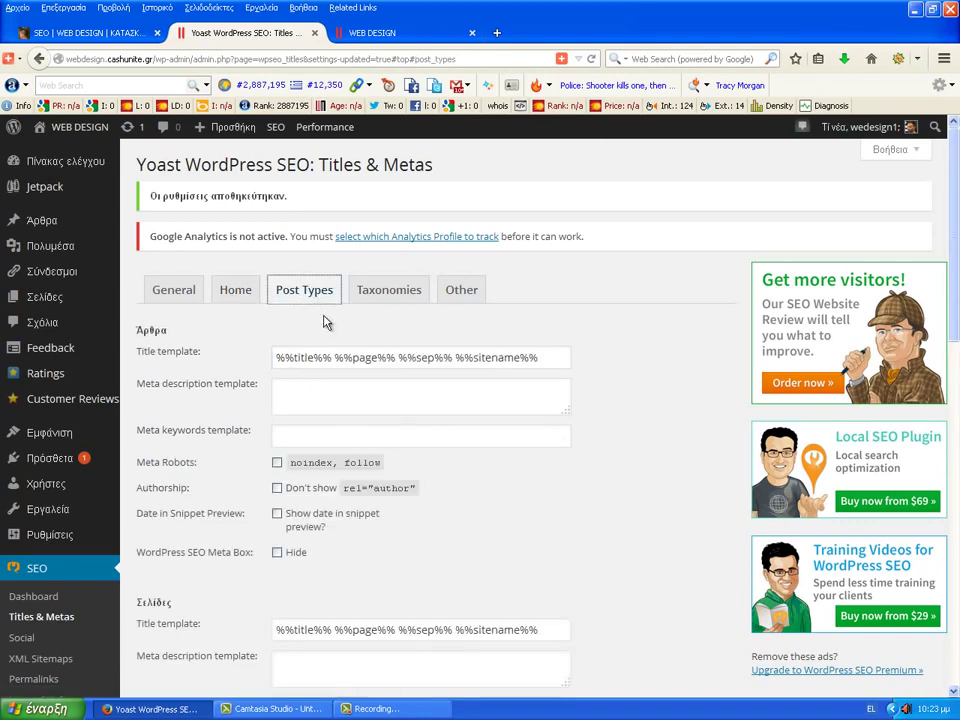
click(425, 290)
click(467, 294)
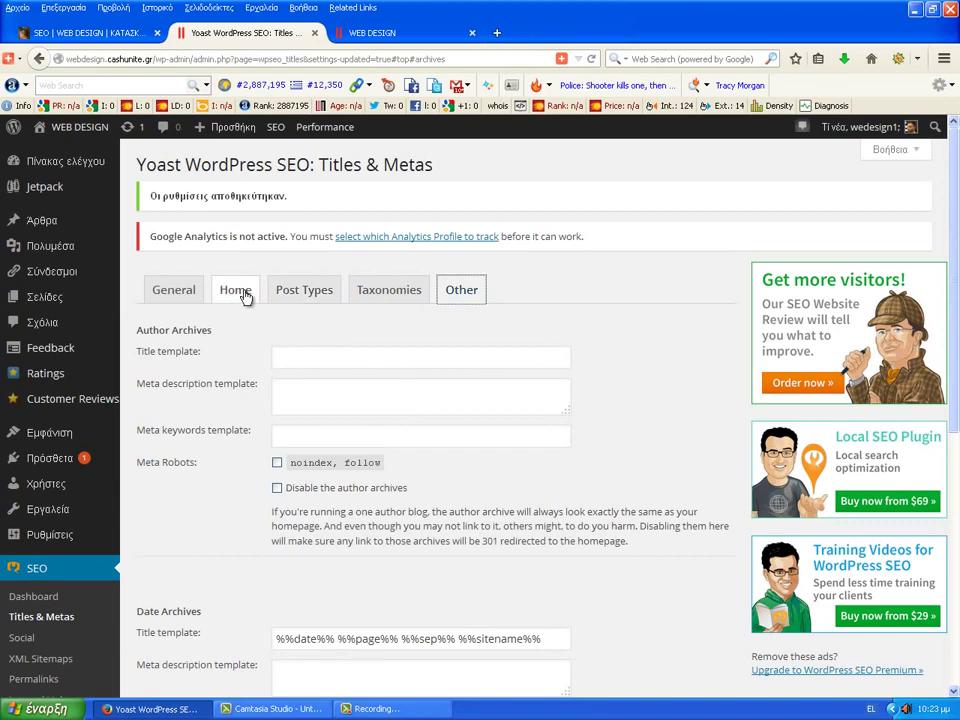
Copy the homepage meta description template into the meta description template for posts (Άρθρα)
click(240, 292)
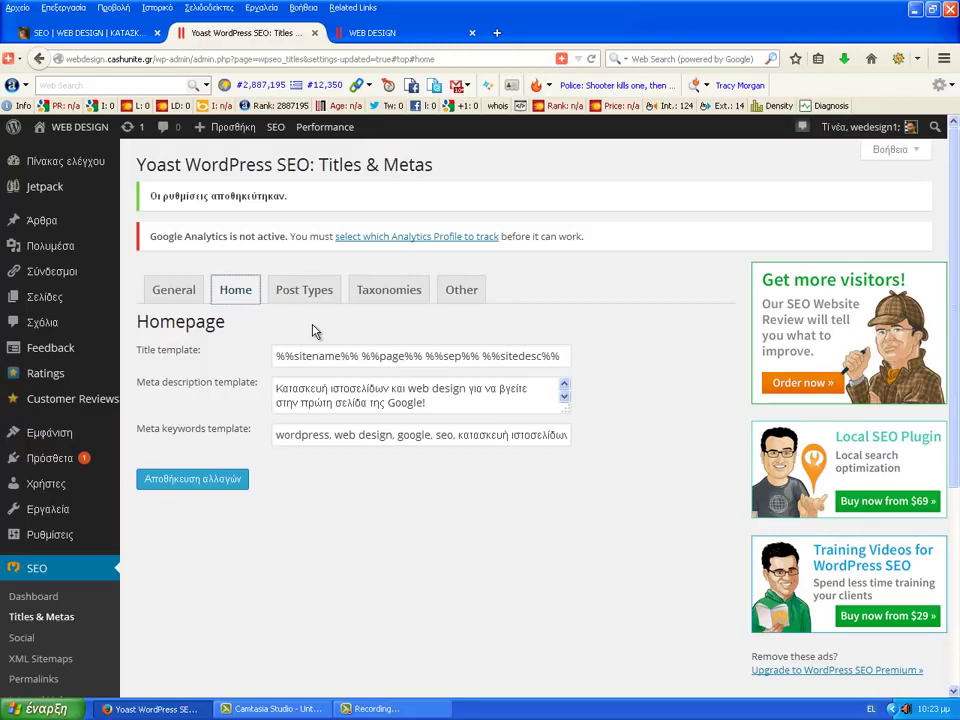
click(436, 403)
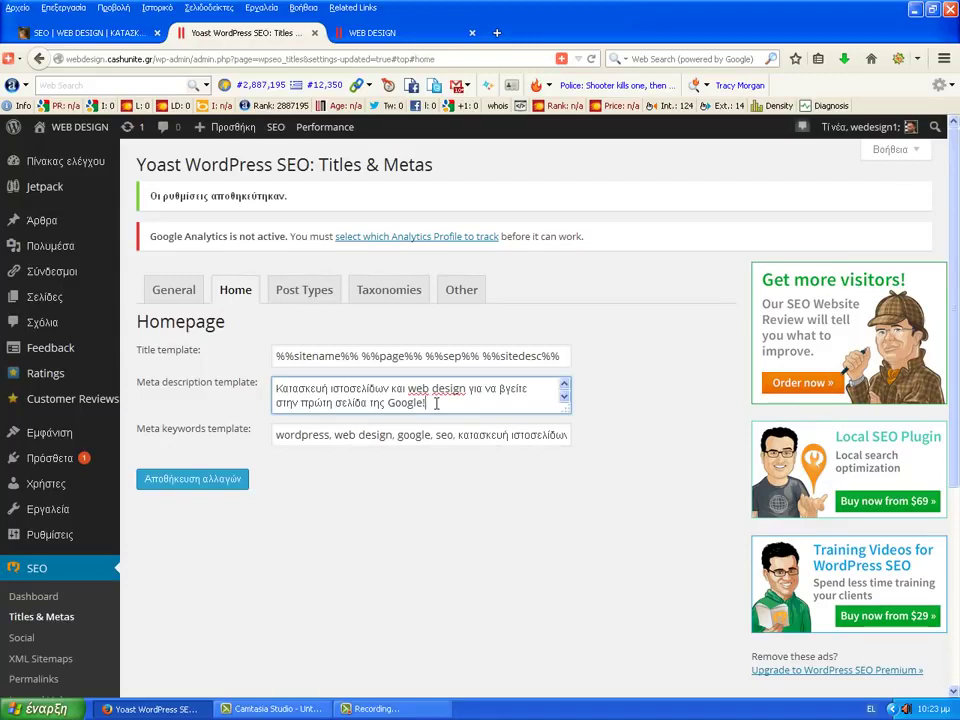
key(ctrl+a)
key(ctrl+c)
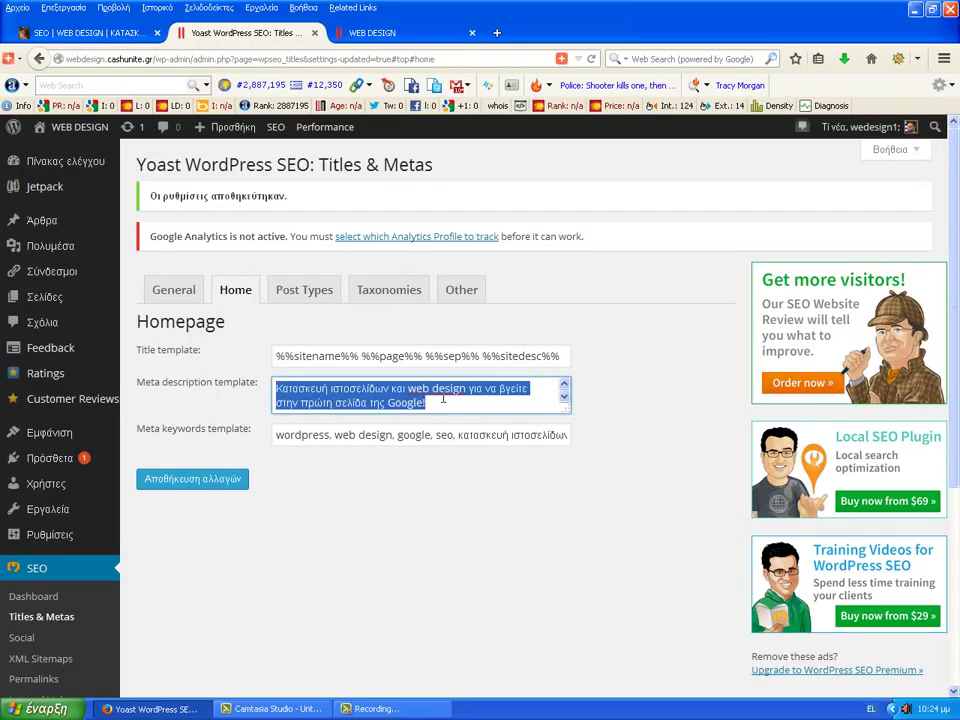
click(313, 292)
click(346, 401)
key(ctrl+v)
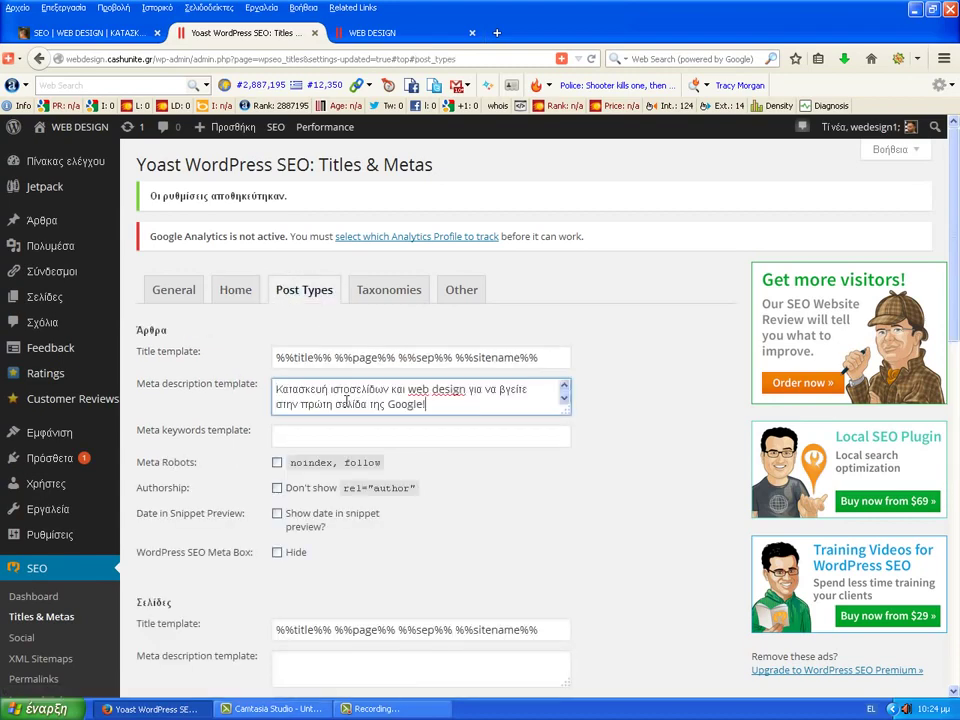
Paste the copied description into the meta description template for pages (Σελίδες) and turn off their "Don't show rel="author"" option
scroll(372, 450, down, 2)
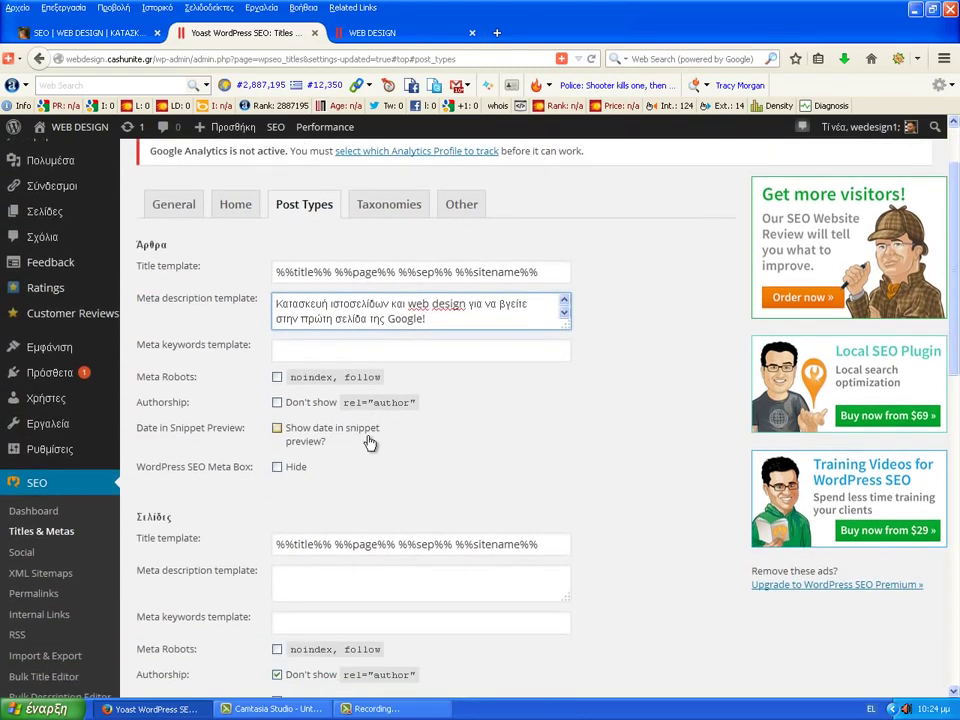
scroll(332, 444, down, 4)
click(332, 420)
key(ctrl+v)
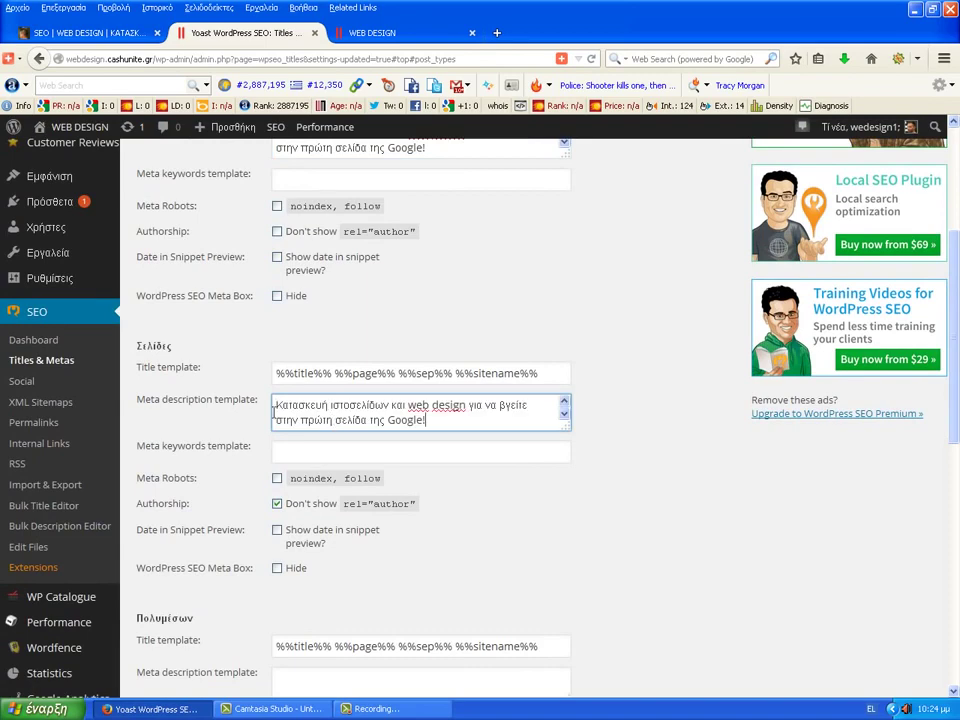
For media (Πολυμέσων), turn off "Don't show rel="author"" and paste the copied description into the meta description template
scroll(274, 412, down, 2)
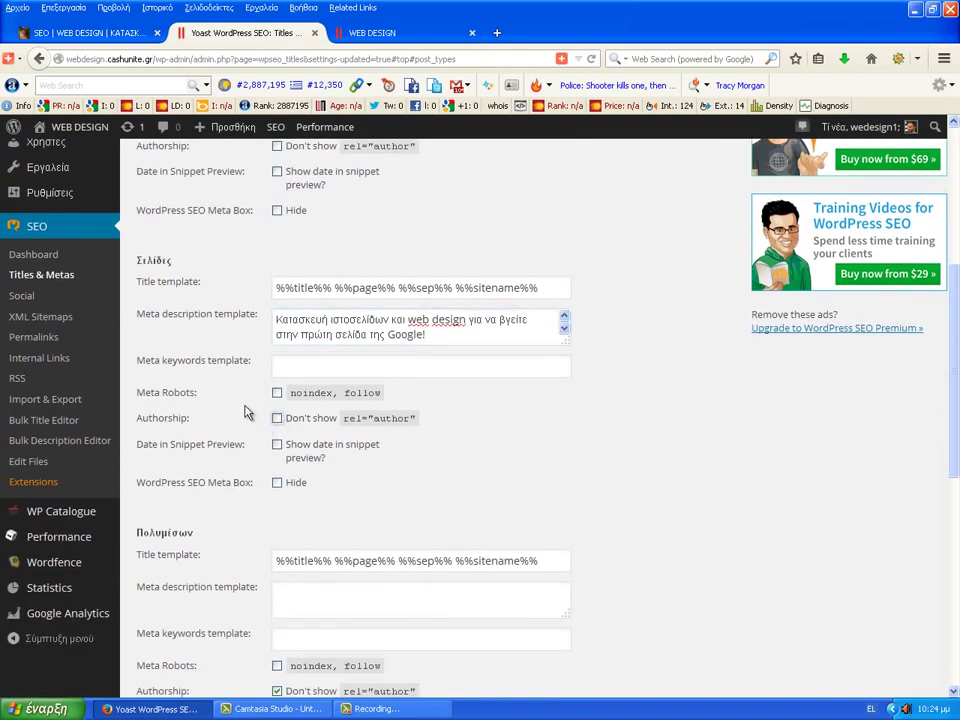
scroll(247, 413, down, 4)
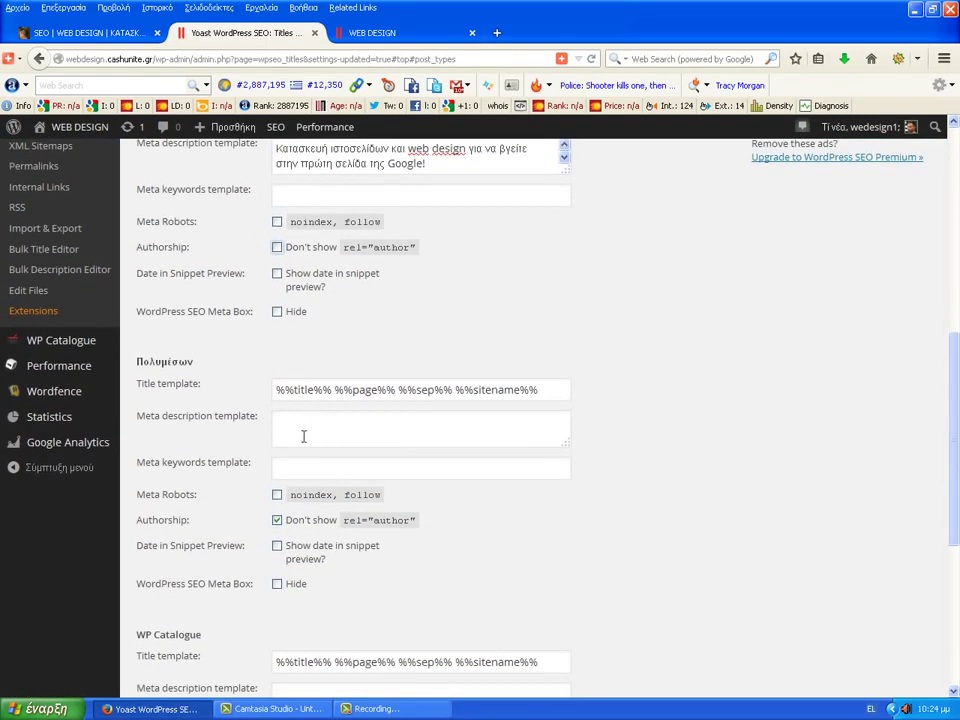
click(277, 520)
click(334, 429)
key(ctrl+v)
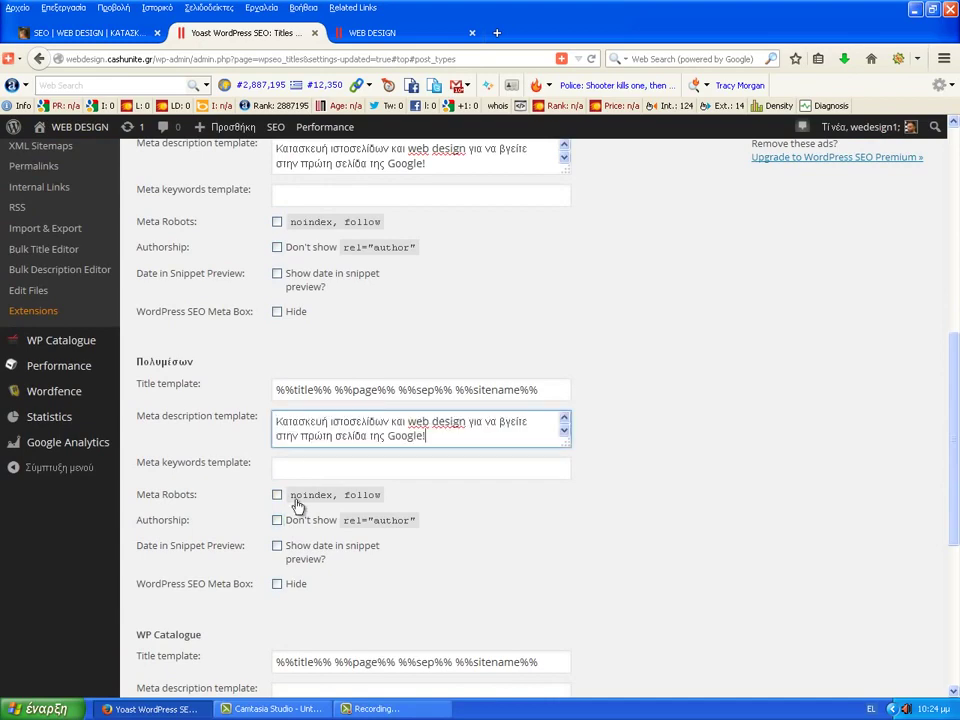
For WP Catalogue, paste the copied description into the meta description template and turn off "Don't show rel="author""
scroll(245, 436, down, 8)
click(310, 365)
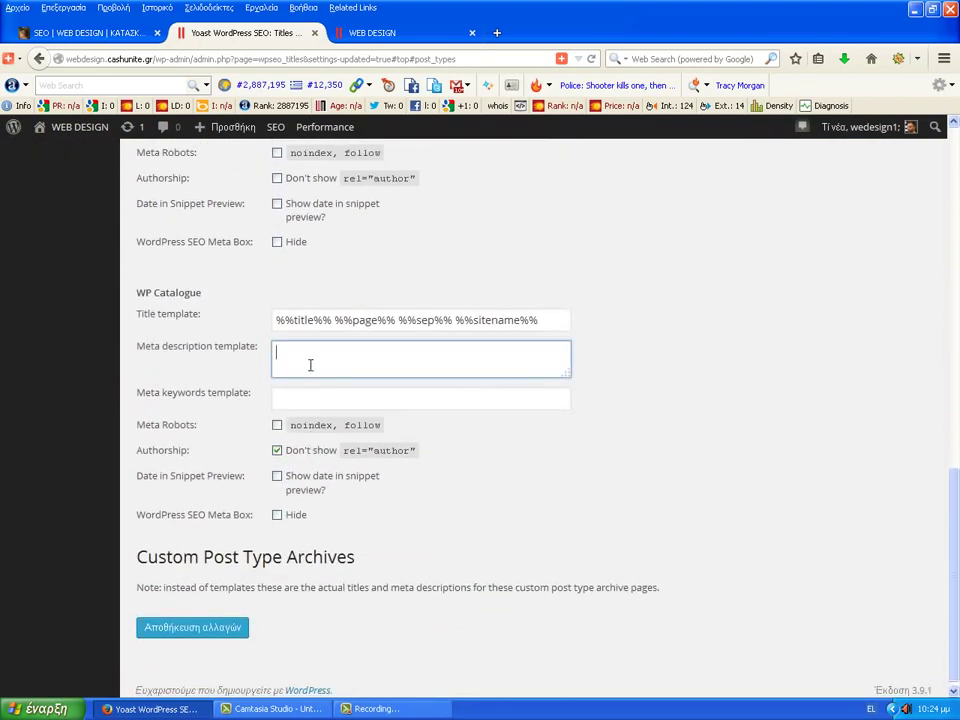
key(ctrl+v)
click(277, 450)
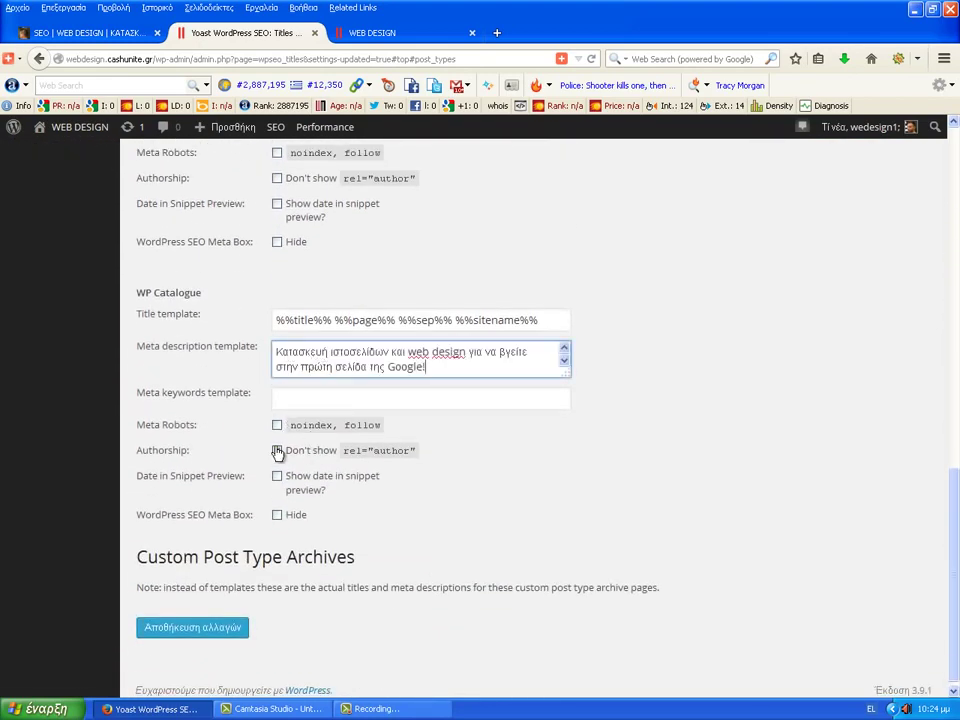
In the taxonomy settings, paste the copied description into the meta description templates for post categories (first Κατηγορίες) and tags (Ετικέτες)
scroll(308, 518, up, 1)
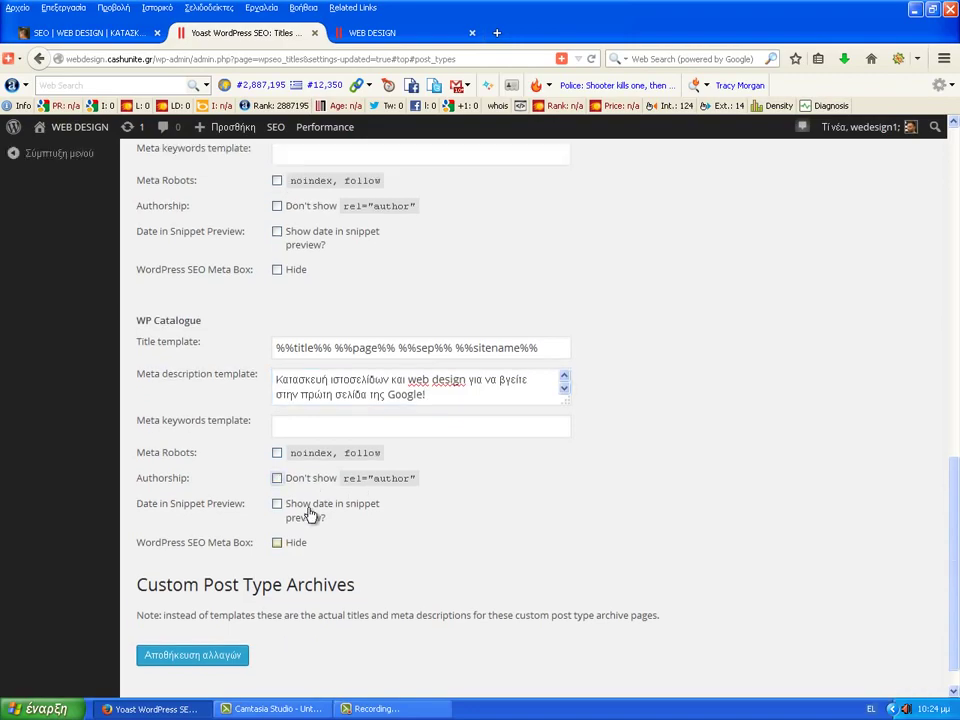
scroll(310, 514, up, 14)
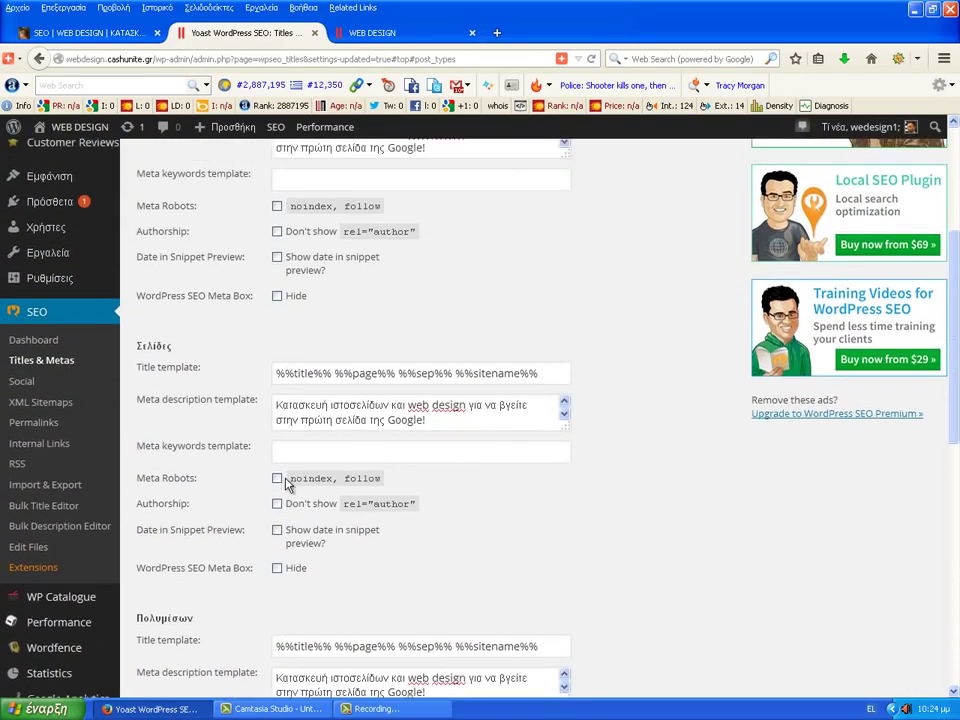
scroll(285, 484, up, 6)
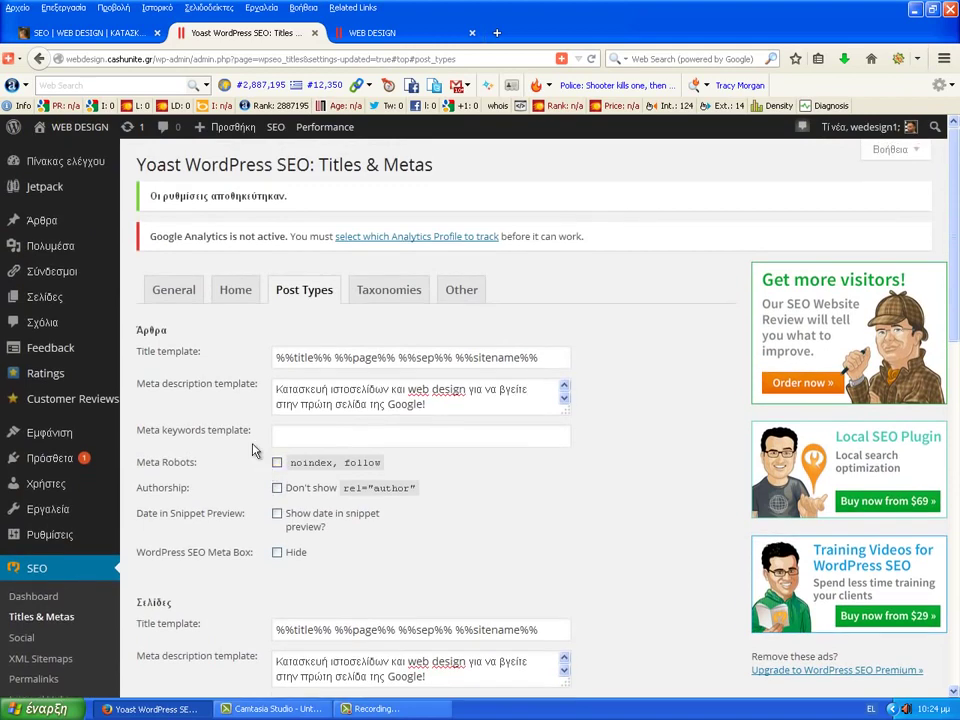
click(395, 290)
click(352, 399)
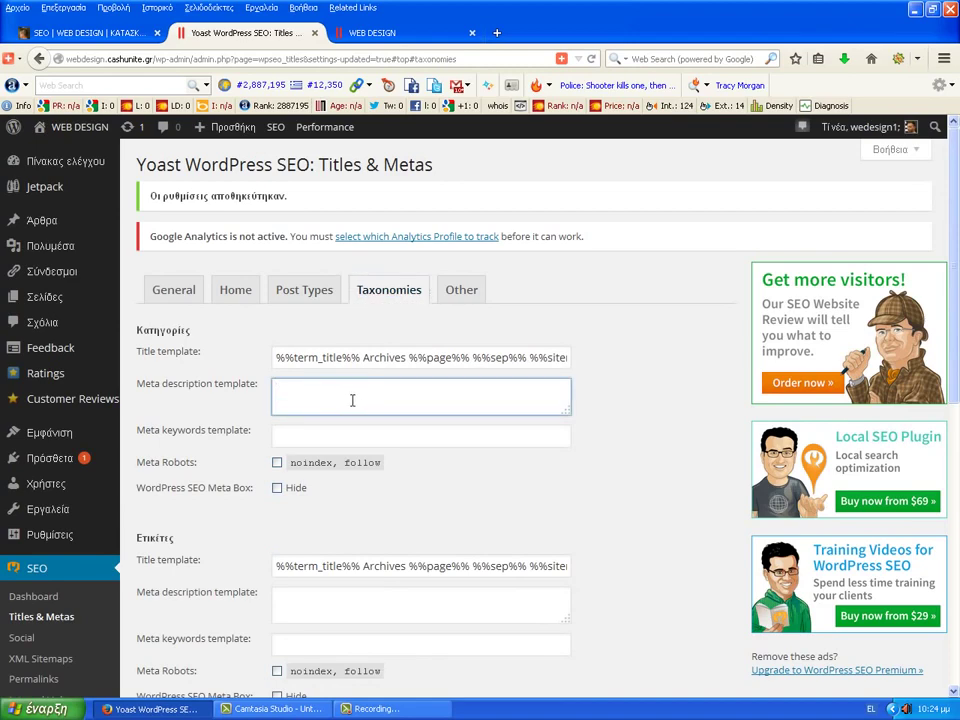
key(ctrl+v)
scroll(358, 490, down, 2)
click(328, 519)
key(ctrl+v)
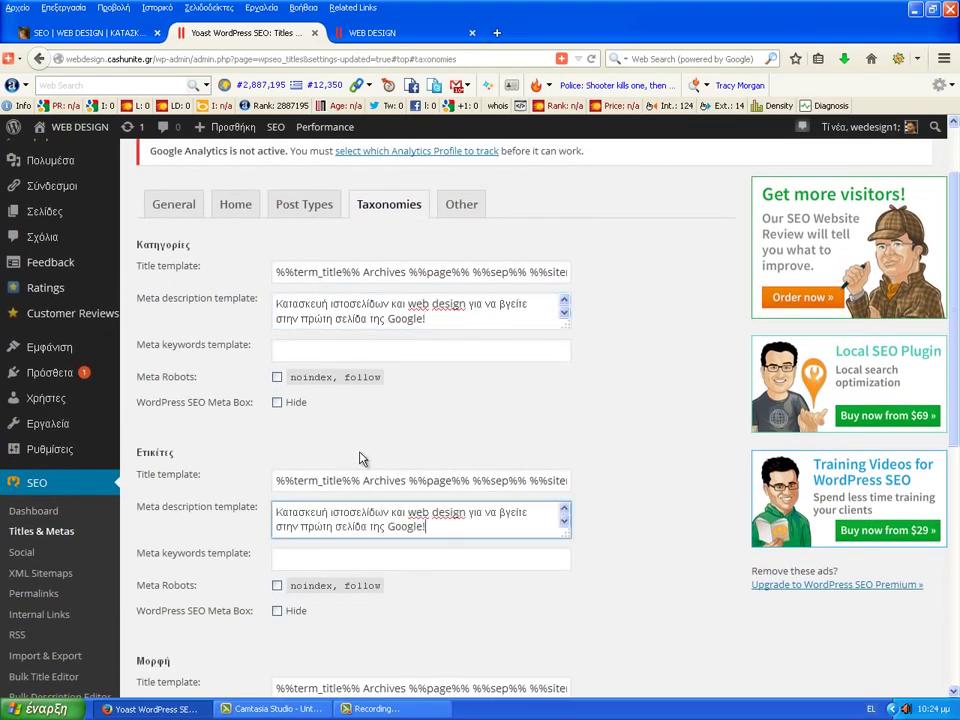
Paste the same description into the meta description templates for the Μορφή taxonomy and the second Κατηγορίες taxonomy
scroll(362, 459, down, 6)
click(319, 390)
key(ctrl+v)
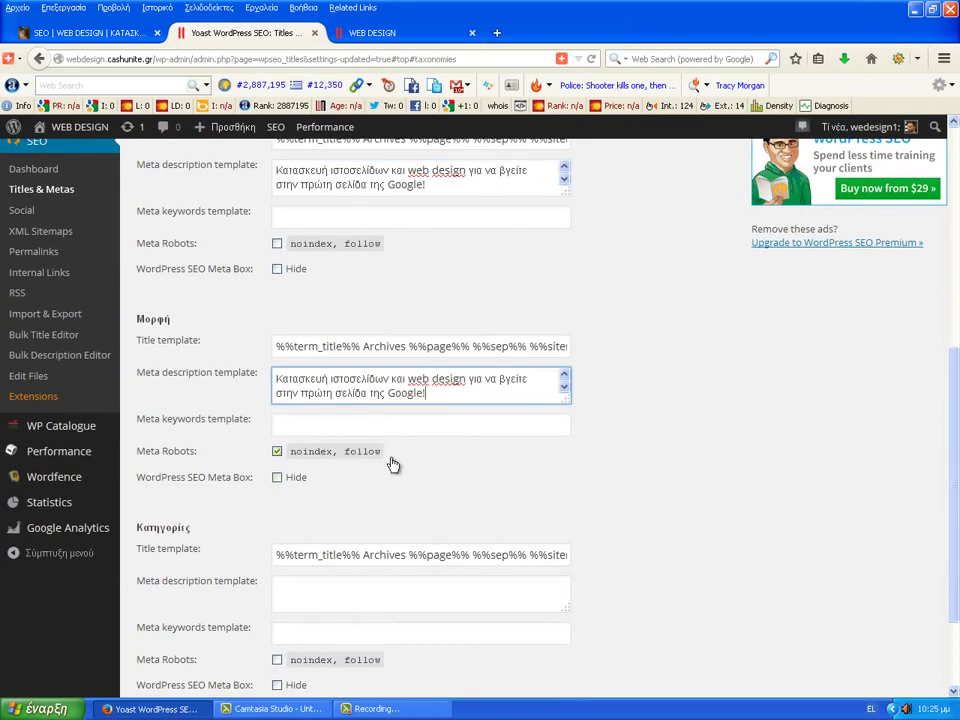
scroll(391, 464, down, 2)
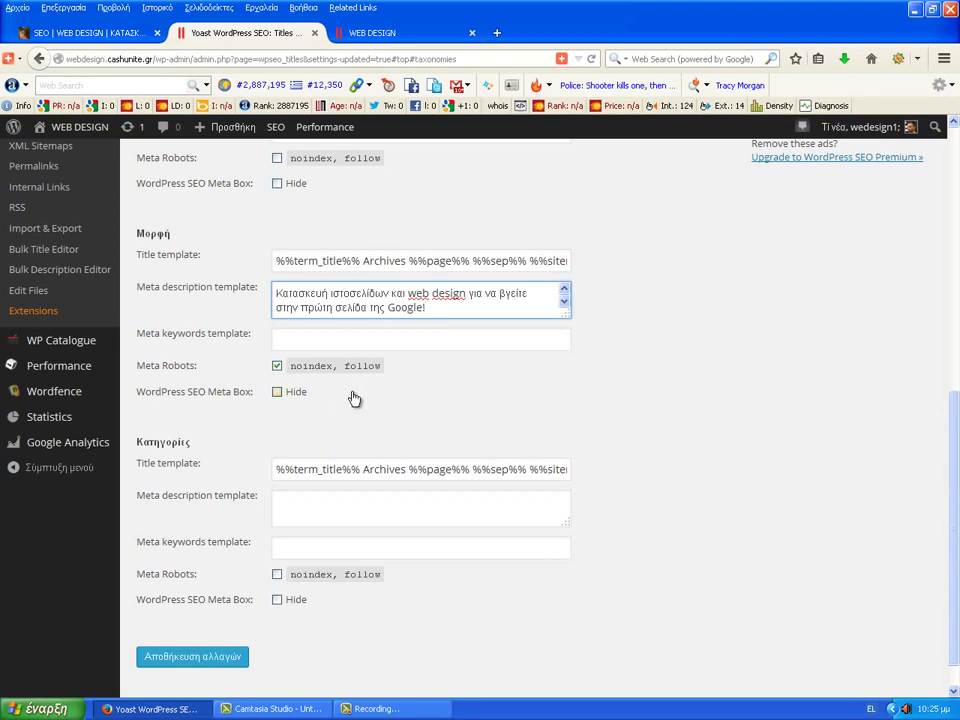
scroll(352, 399, down, 1)
click(309, 458)
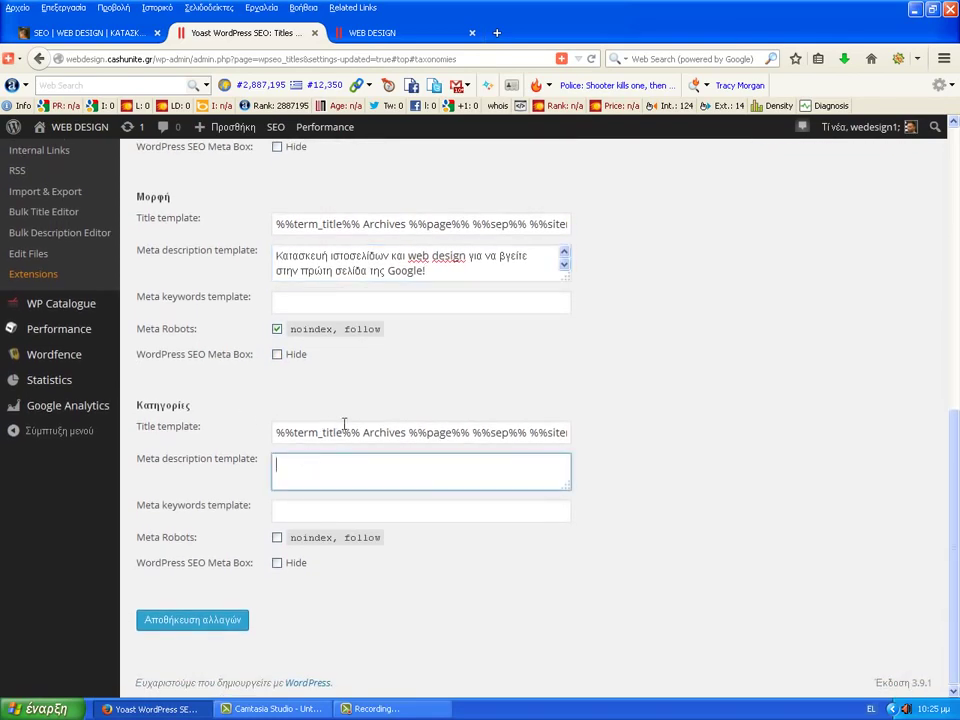
text(Κατασκευή ιστοσελίδων και web design για να βγείτε στην πρώτη σελίδα της Google!)
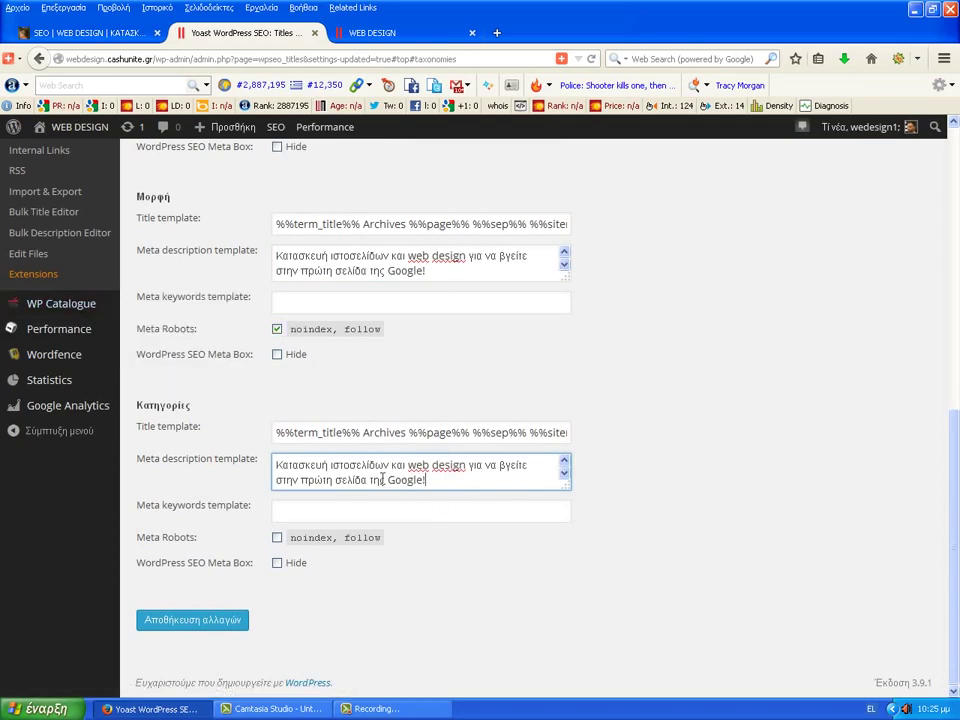
Fill the meta description templates for Author Archives and Date Archives with "Κατασκευή ιστοσελίδων και web design για να βγείτε στην πρώτη σελίδα της Google!"
scroll(381, 479, up, 10)
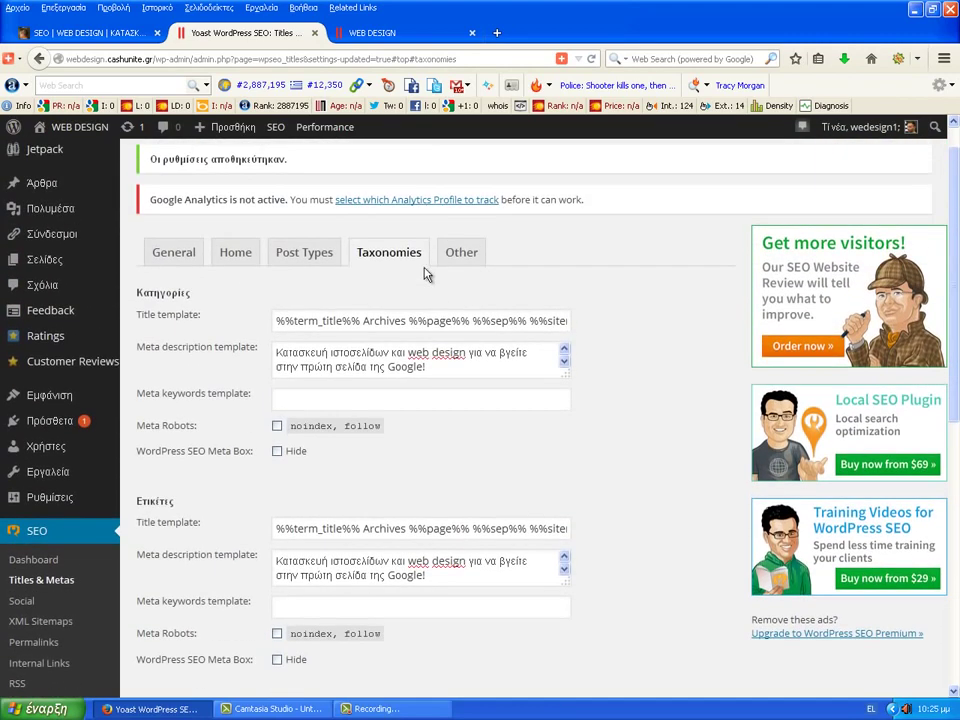
click(463, 254)
click(411, 359)
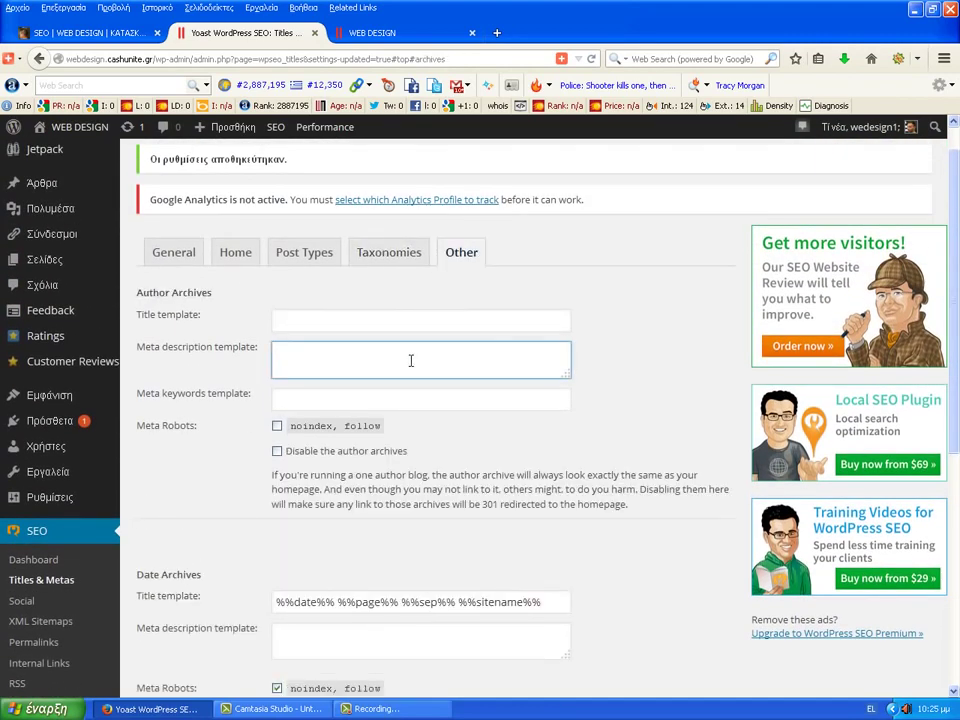
text(Κατασκευή ιστοσελίδων και web design για να βγείτε στην πρώτη σελίδα της Google!)
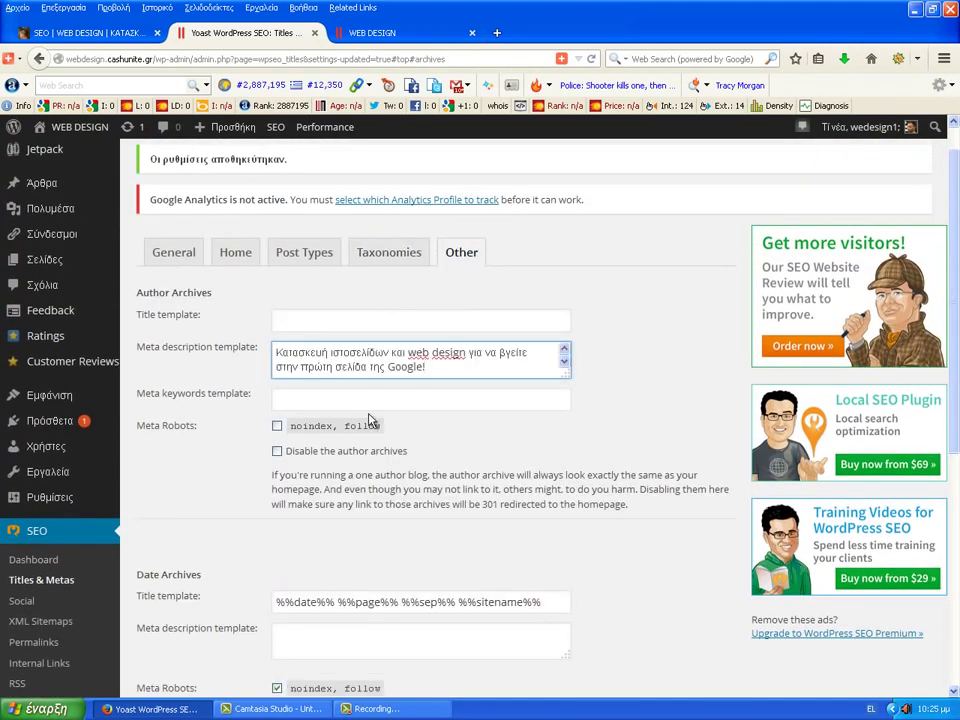
scroll(350, 480, down, 2)
click(336, 550)
text(Κατασκευή ιστοσελίδων και web design για να βγείτε στην πρώτη σελίδα της Google!)
Save the changes made to the title and meta settings
scroll(340, 456, down, 3)
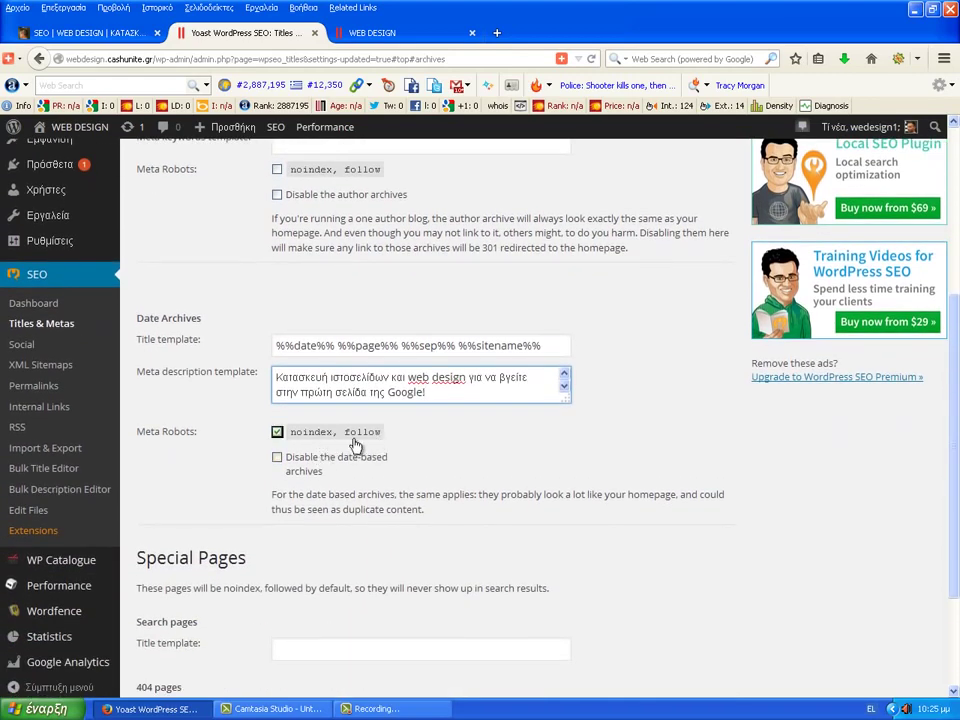
scroll(350, 448, down, 3)
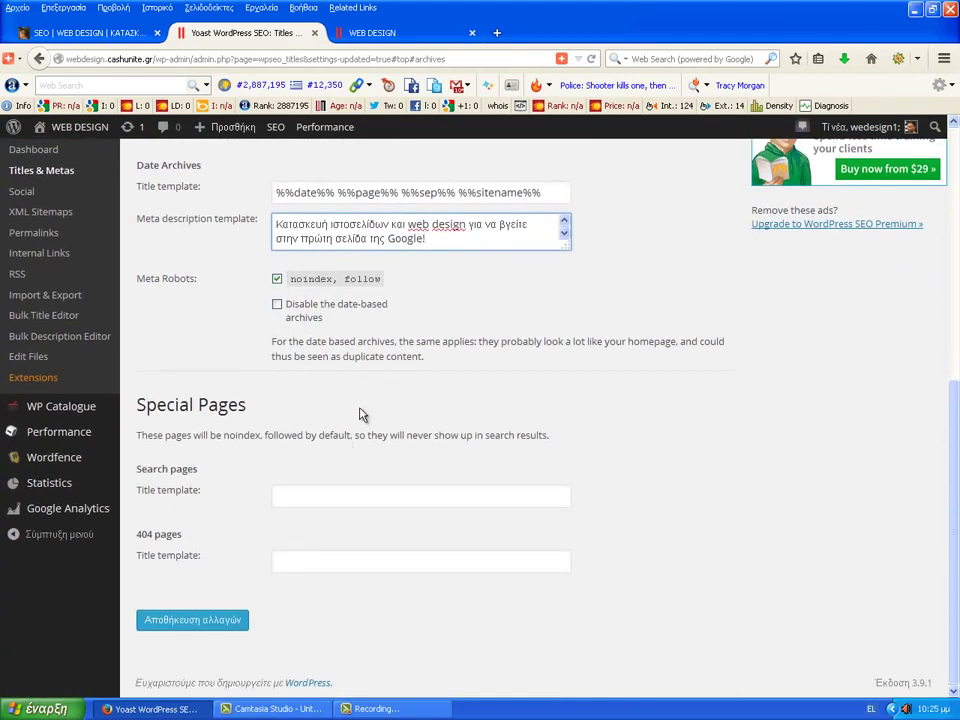
click(212, 614)
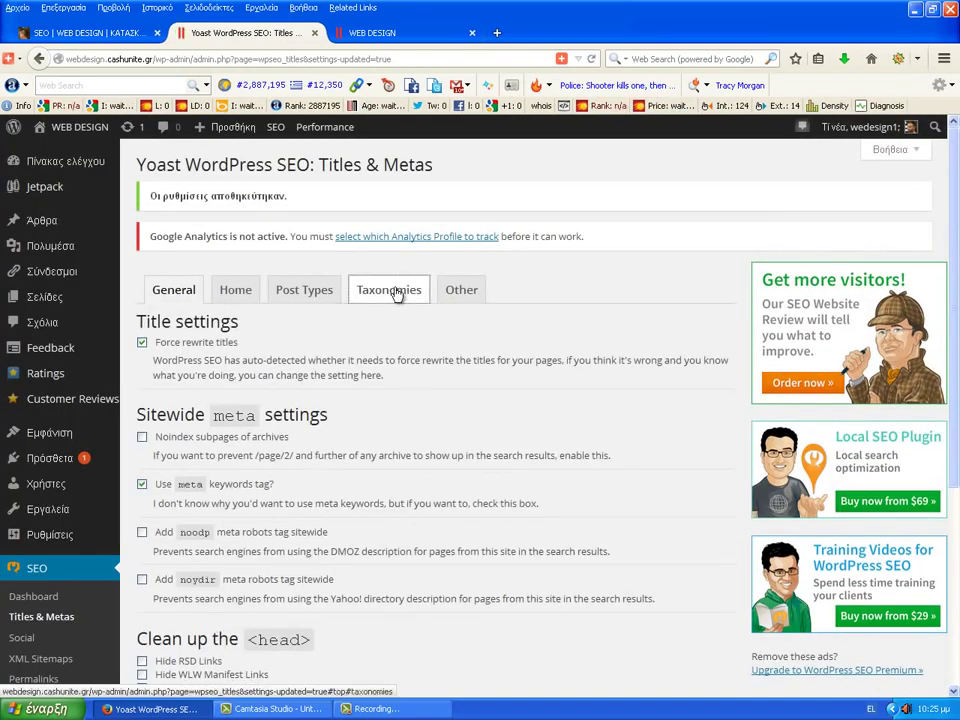
Check the saved meta description templates for the taxonomies and for the author and date archives
click(392, 288)
scroll(448, 372, down, 1)
scroll(445, 370, down, 5)
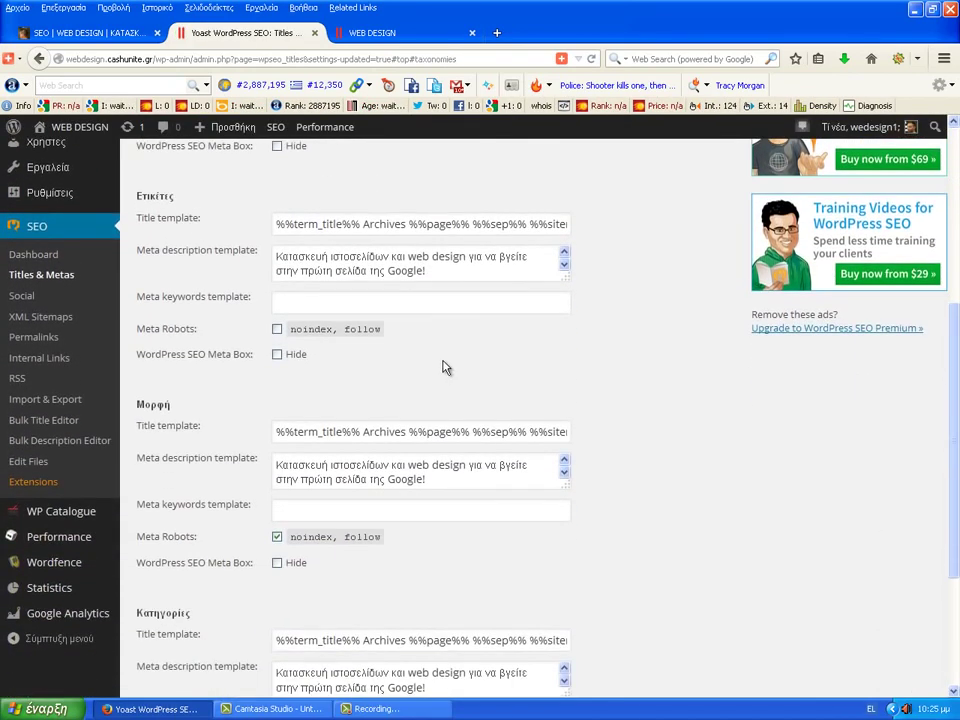
scroll(443, 366, down, 1)
scroll(440, 358, up, 4)
scroll(434, 346, up, 4)
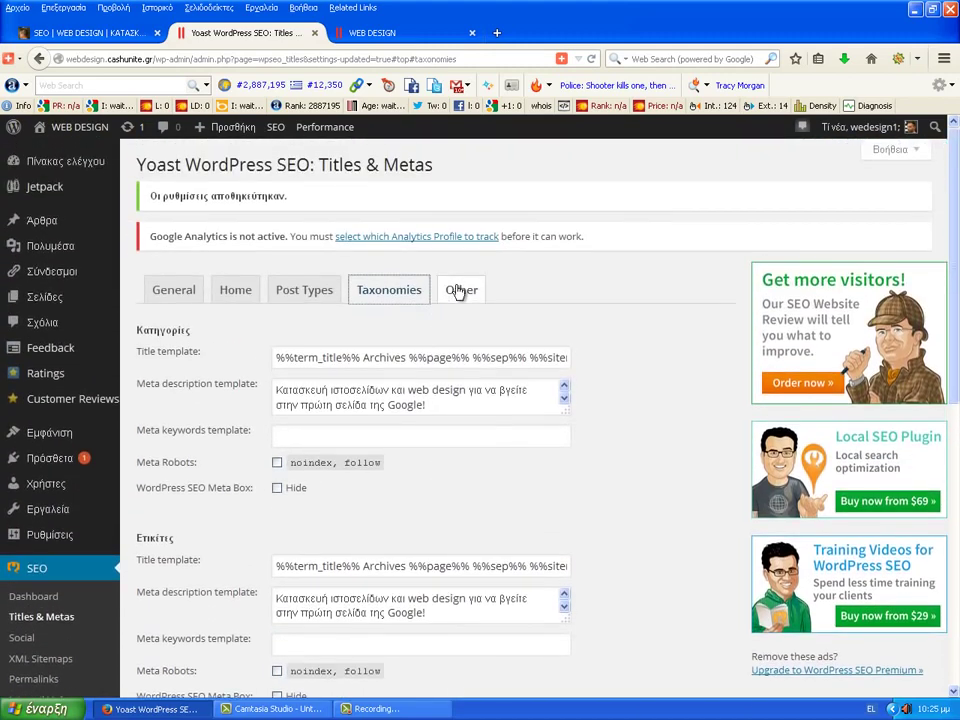
click(456, 291)
scroll(431, 350, down, 2)
scroll(426, 356, down, 3)
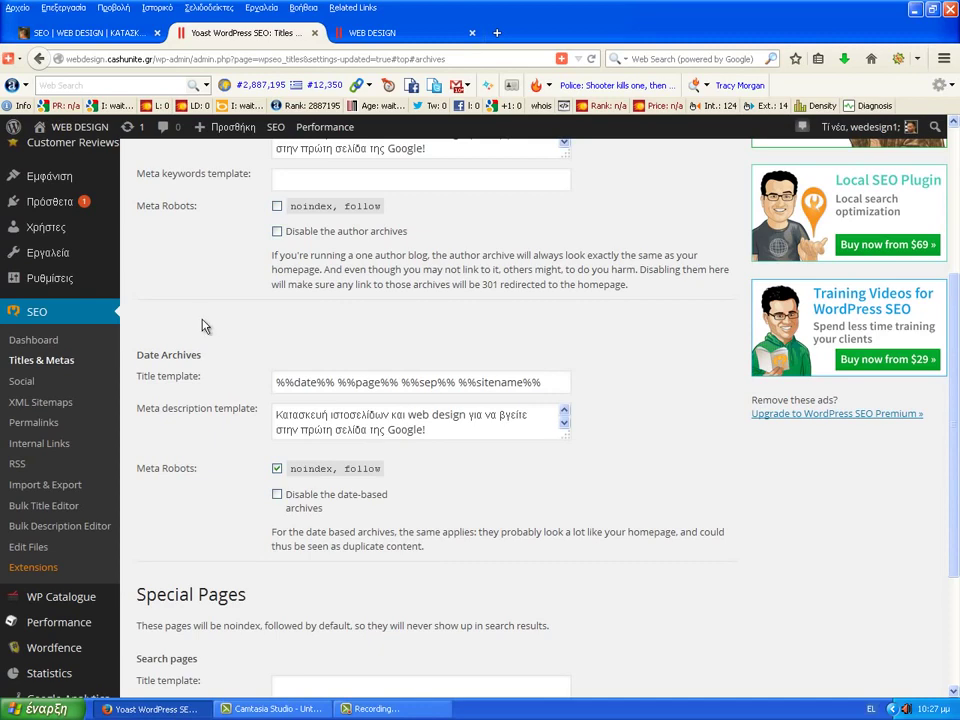
Copy the homepage meta keywords template and paste it into the meta keywords template for posts (Άρθρα)
scroll(210, 336, up, 5)
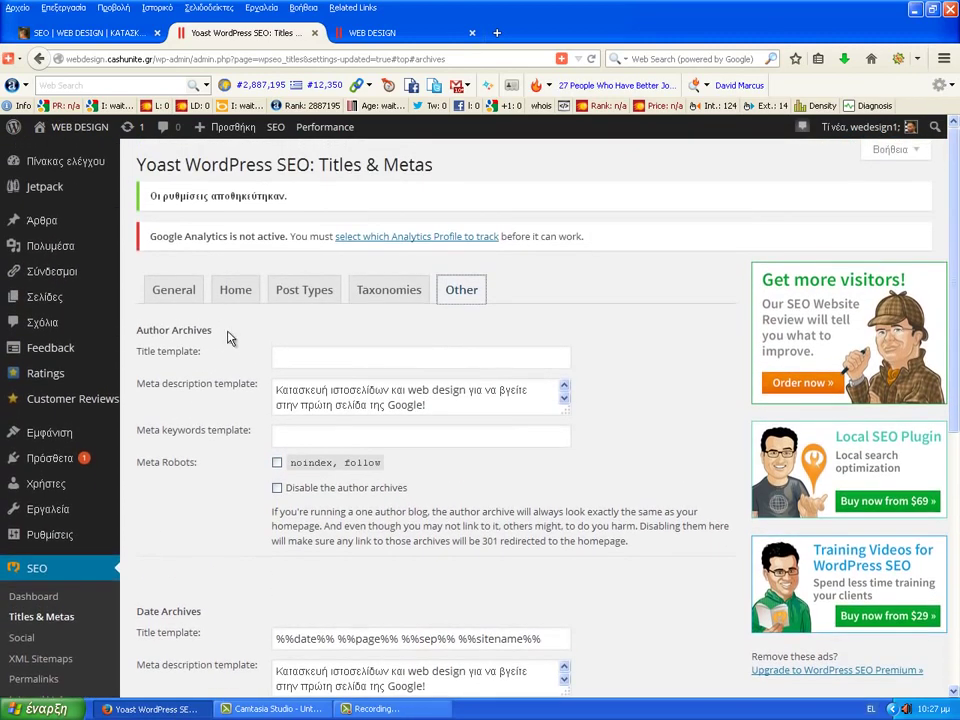
click(238, 293)
click(396, 437)
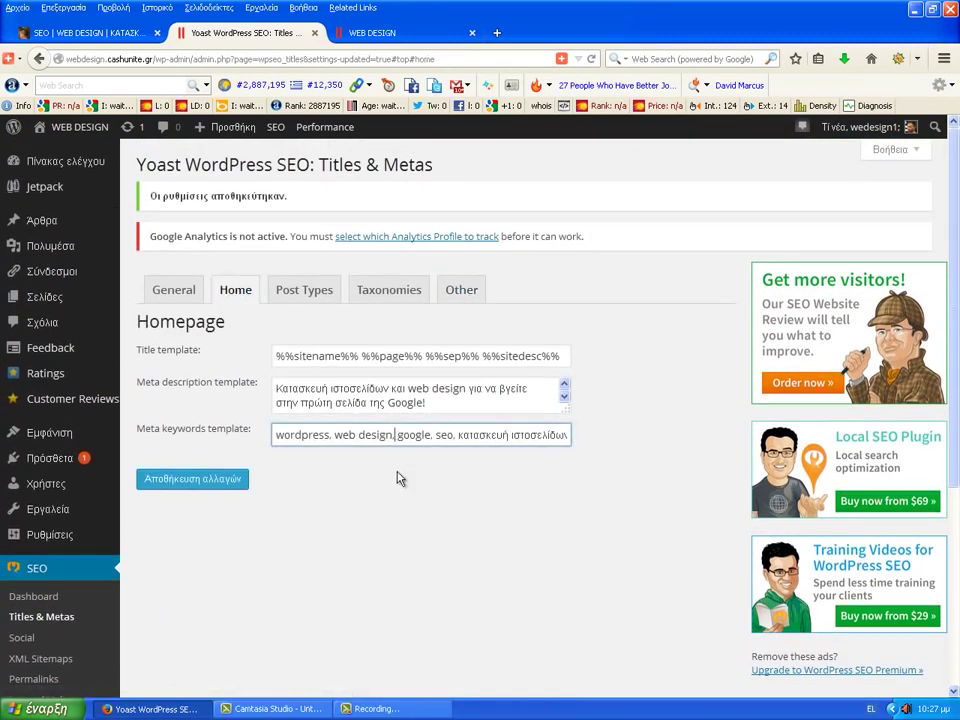
key(ctrl+a)
key(ctrl+c)
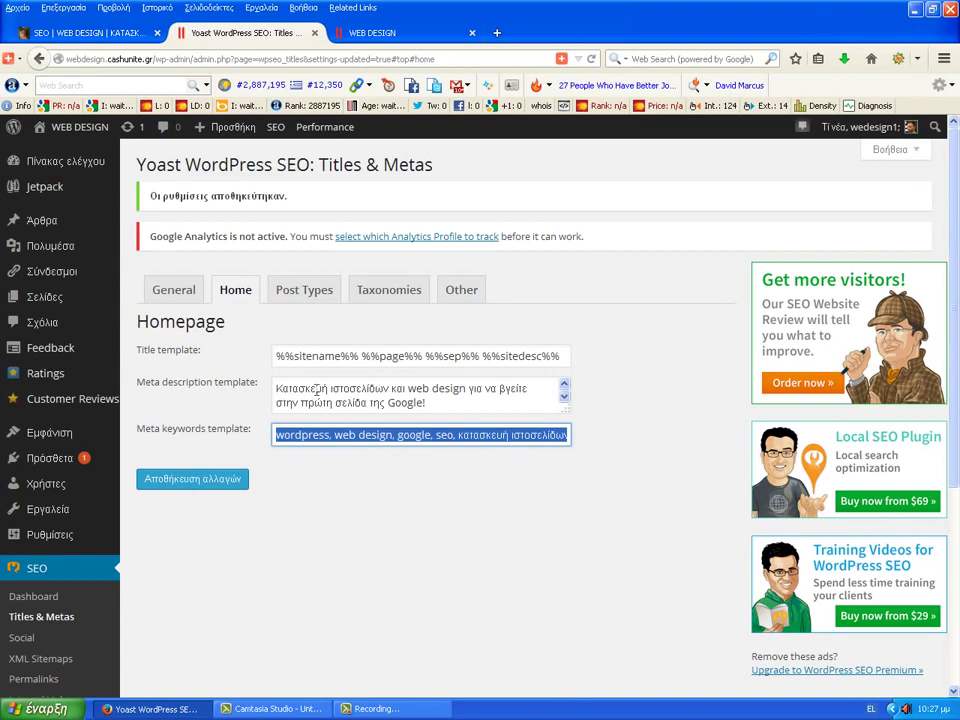
click(305, 289)
key(ctrl+v)
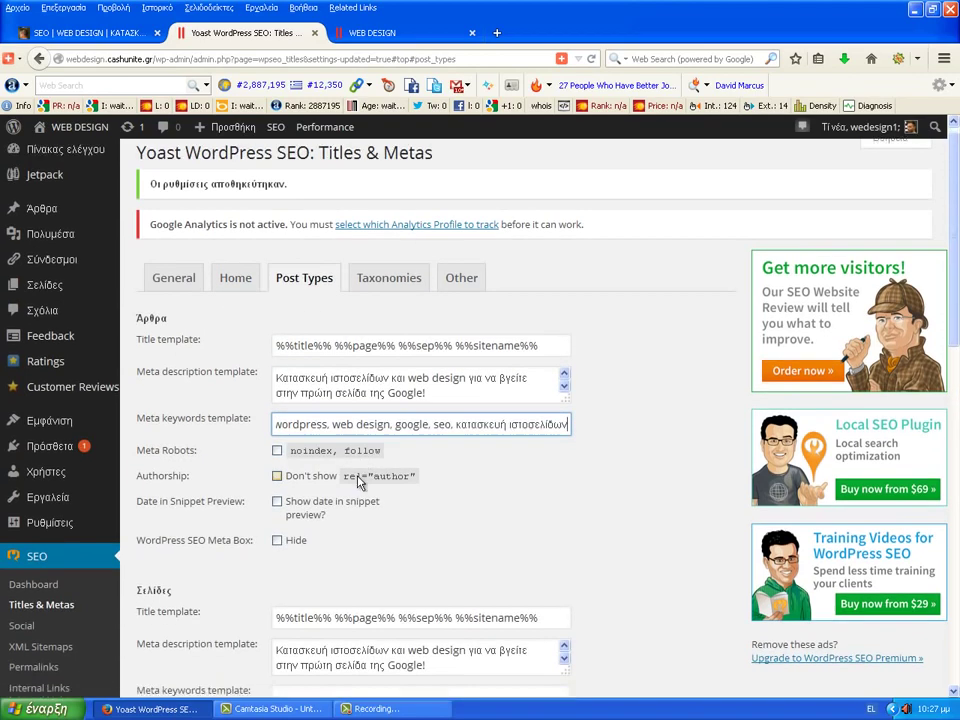
Paste the copied keywords into the meta keywords templates for pages (Σελίδες) and media (Πολυμέσων)
scroll(360, 510, down, 3)
click(371, 532)
key(ctrl+v)
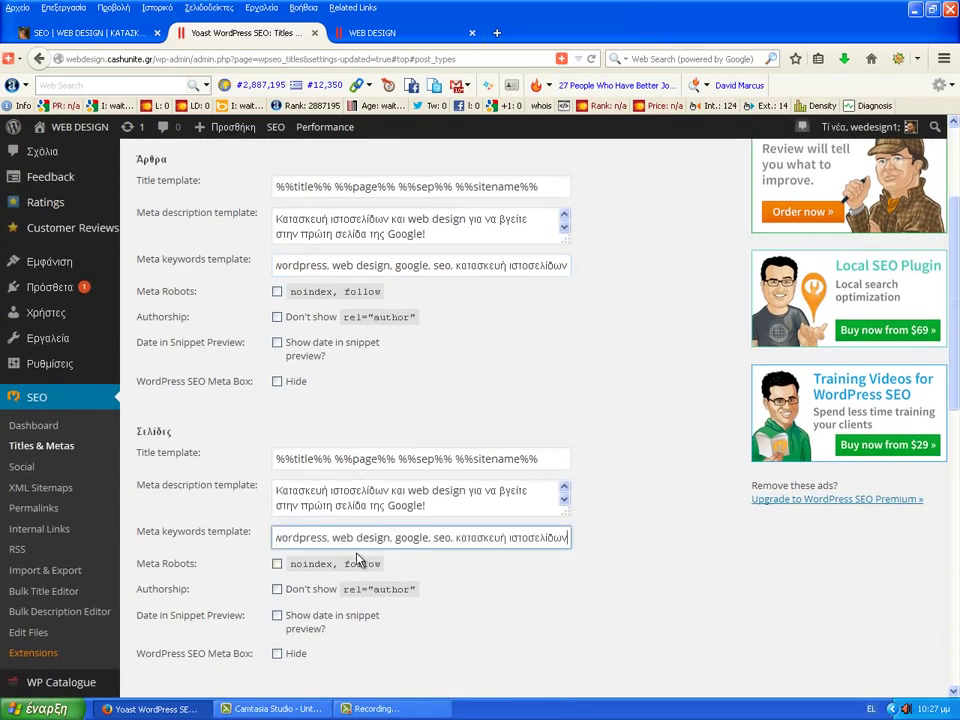
scroll(414, 561, down, 5)
click(414, 555)
key(ctrl+v)
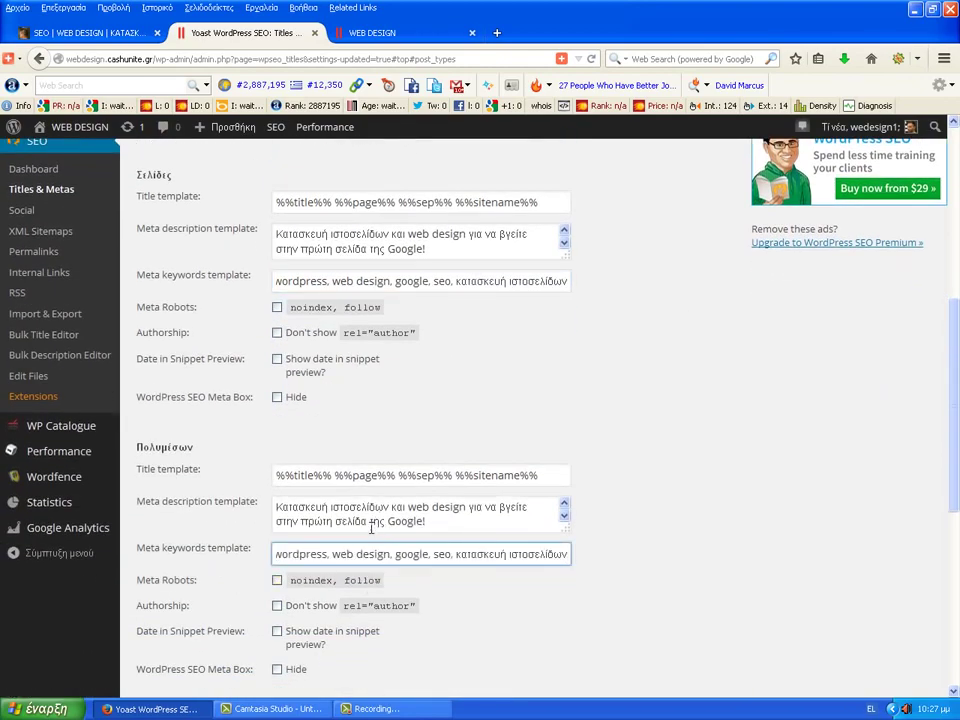
Paste the copied keywords into the meta keywords template for WP Catalogue
scroll(375, 525, down, 6)
click(333, 484)
key(ctrl+v)
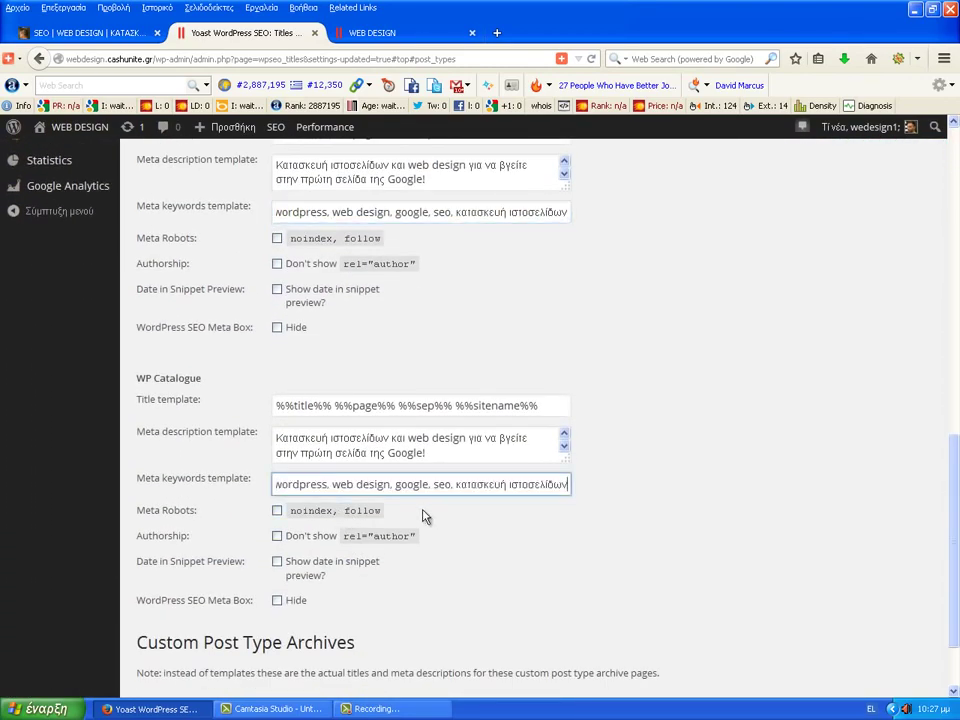
right_click(402, 520)
scroll(452, 553, down, 2)
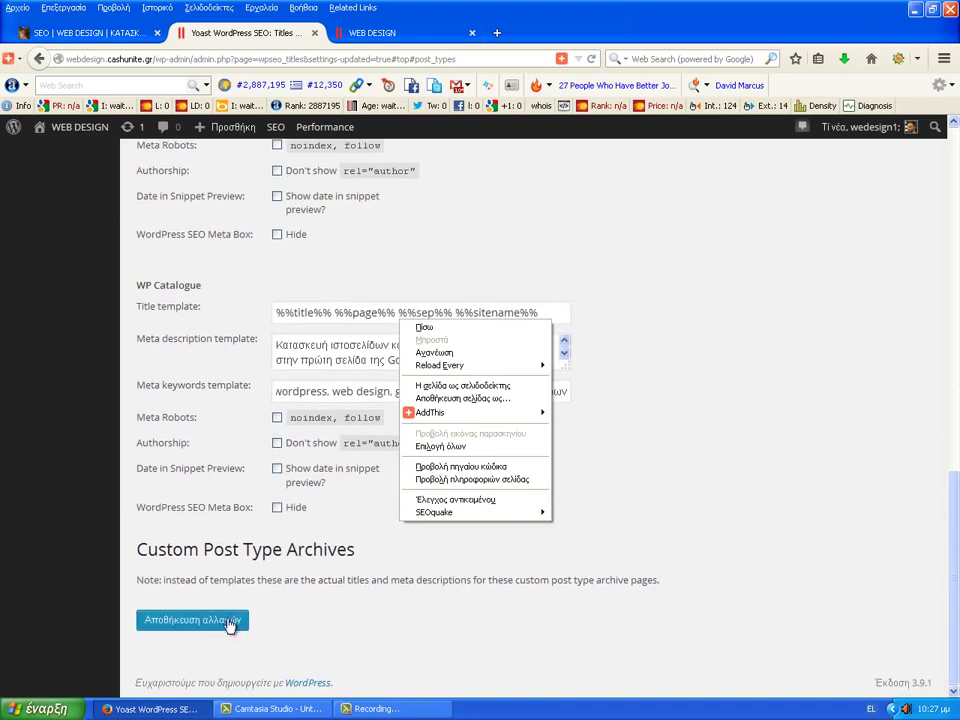
click(673, 313)
In the taxonomy settings, paste the copied keywords into the meta keywords templates for post categories (first Κατηγορίες) and tags (Ετικέτες)
scroll(591, 317, up, 3)
scroll(561, 343, up, 10)
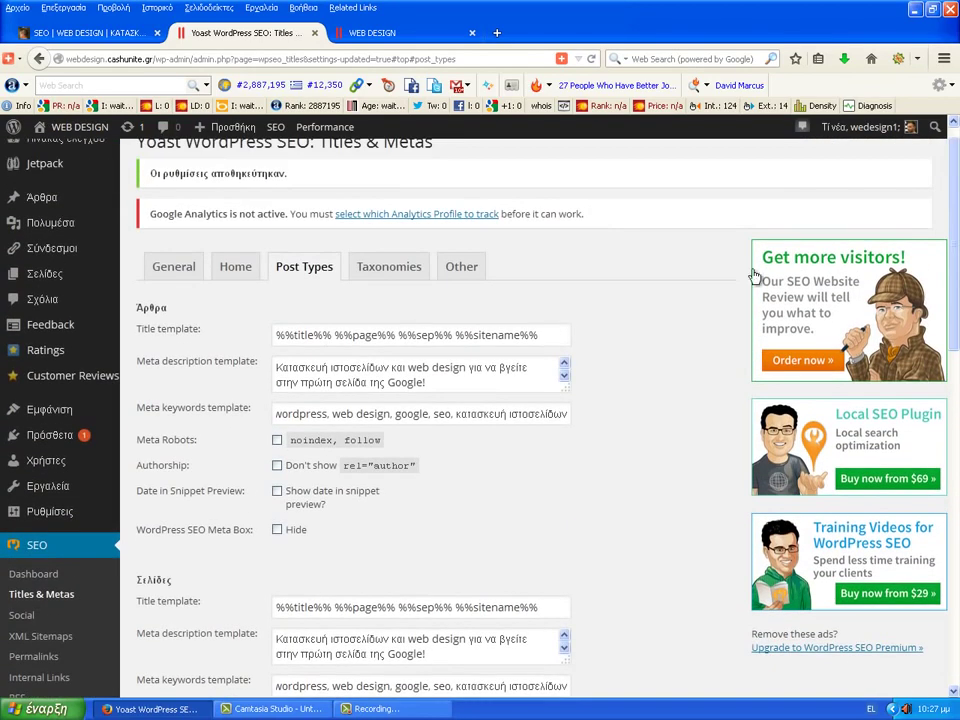
click(389, 268)
click(390, 414)
key(ctrl+v)
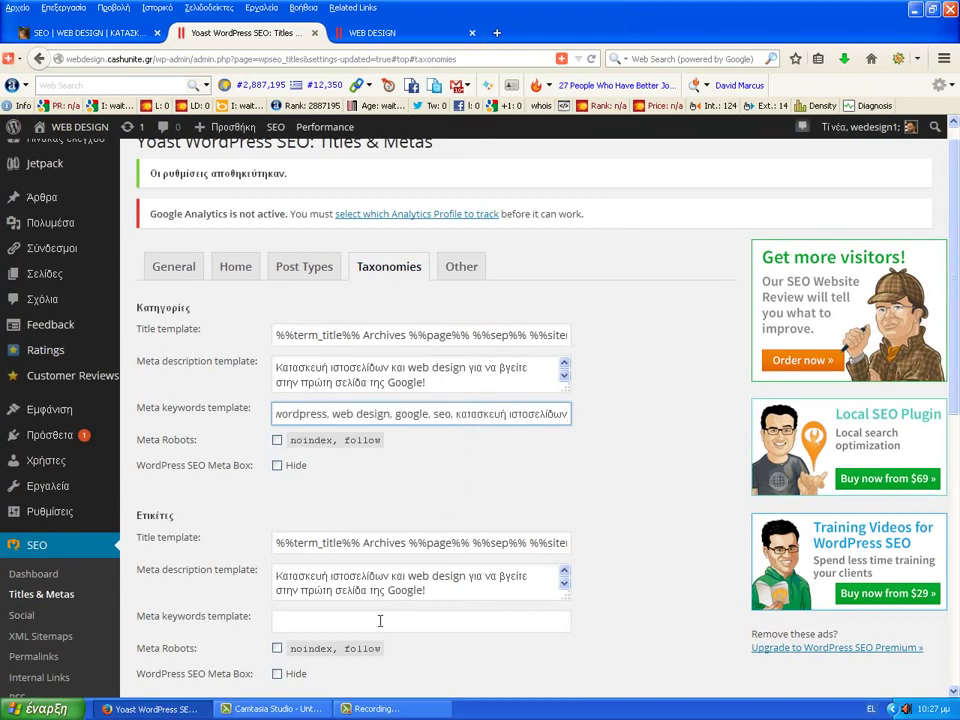
click(380, 621)
key(ctrl+v)
Paste the copied keywords into the meta keywords templates for the Μορφή taxonomy and the second Κατηγορίες taxonomy
scroll(589, 570, down, 6)
click(385, 490)
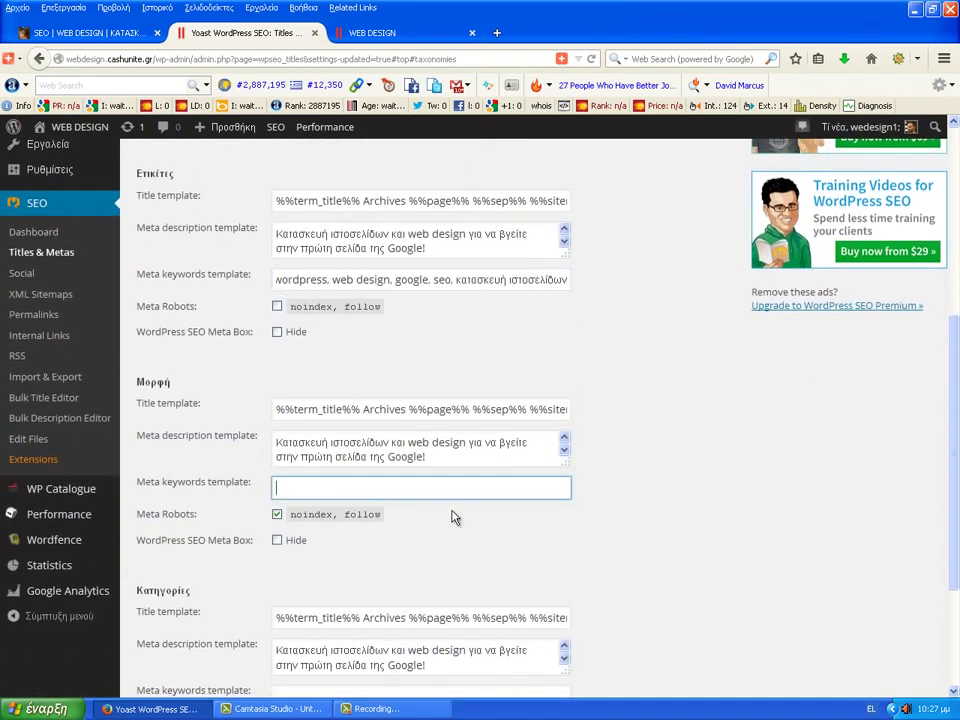
key(ctrl+v)
scroll(403, 583, down, 3)
click(481, 513)
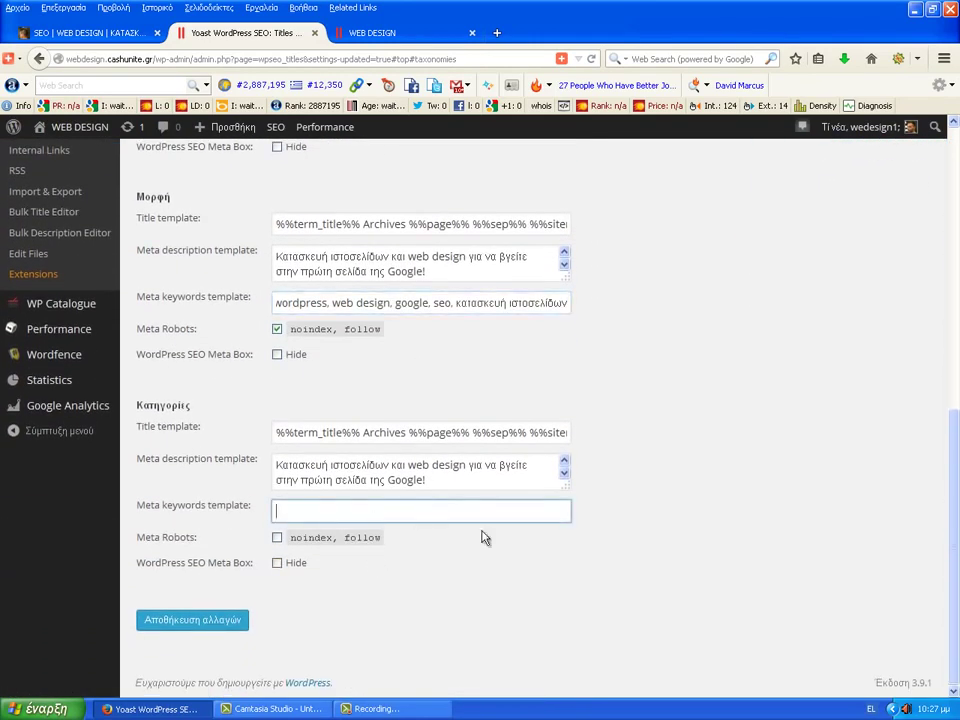
key(ctrl+v)
Paste the copied keywords into the meta keywords template for Author Archives
scroll(536, 546, up, 7)
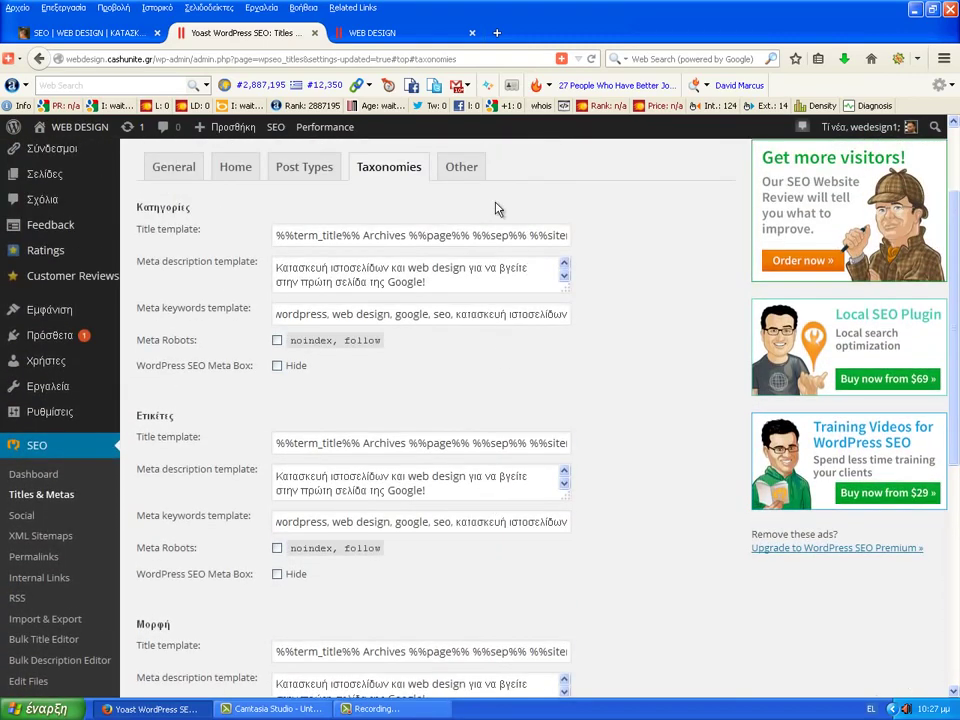
click(461, 167)
click(339, 310)
key(ctrl+v)
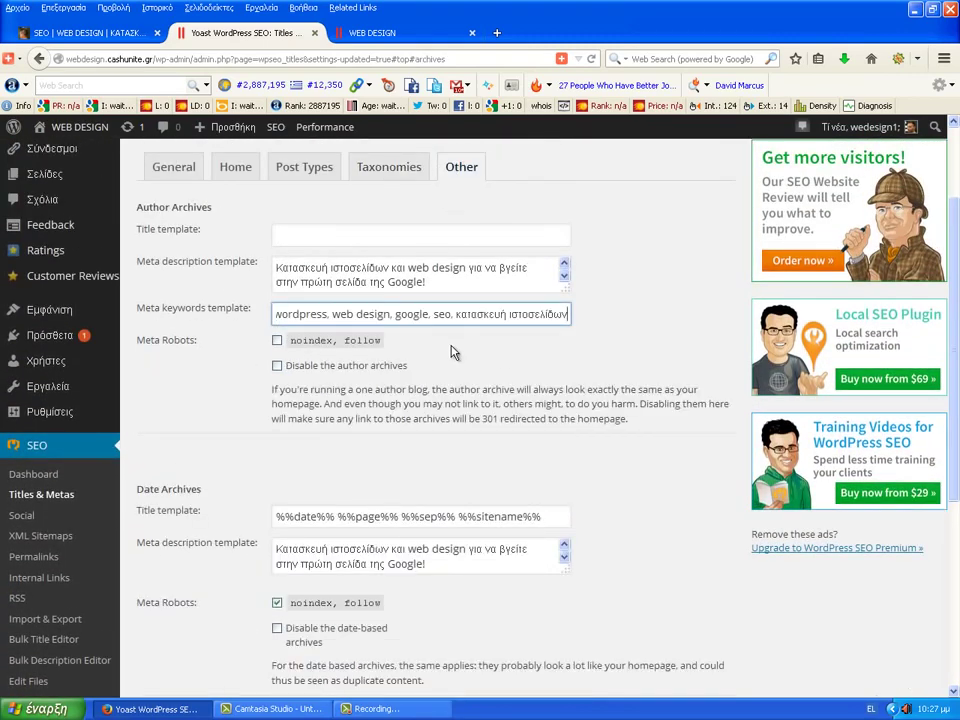
scroll(450, 483, down, 3)
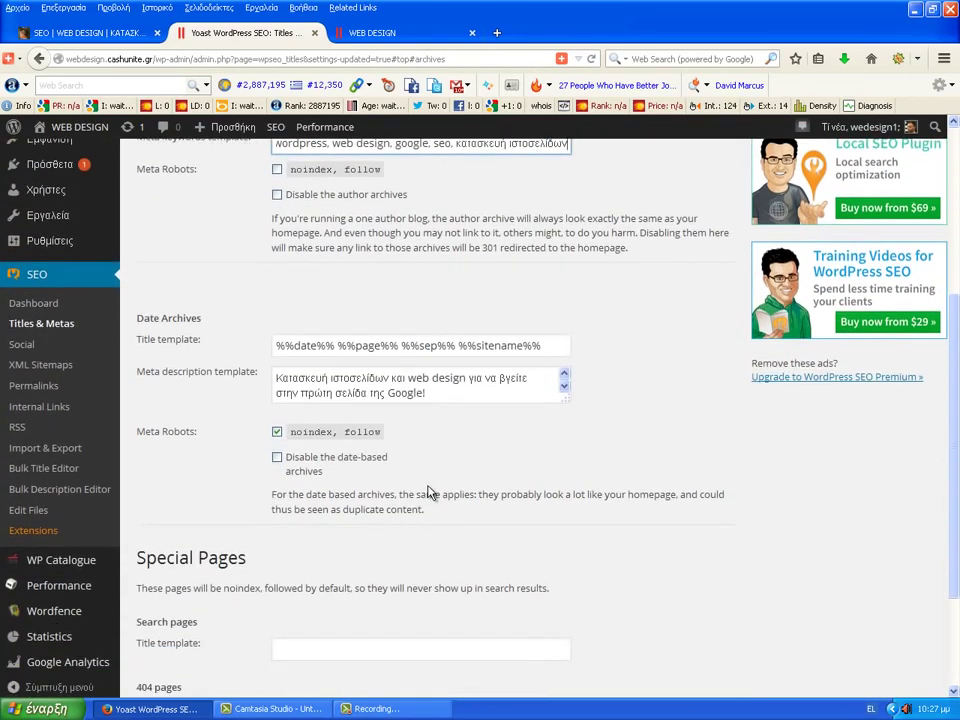
Paste the copied keywords into the title templates for search pages and 404 pages, and save the changes
click(348, 648)
key(ctrl+v)
scroll(470, 560, down, 3)
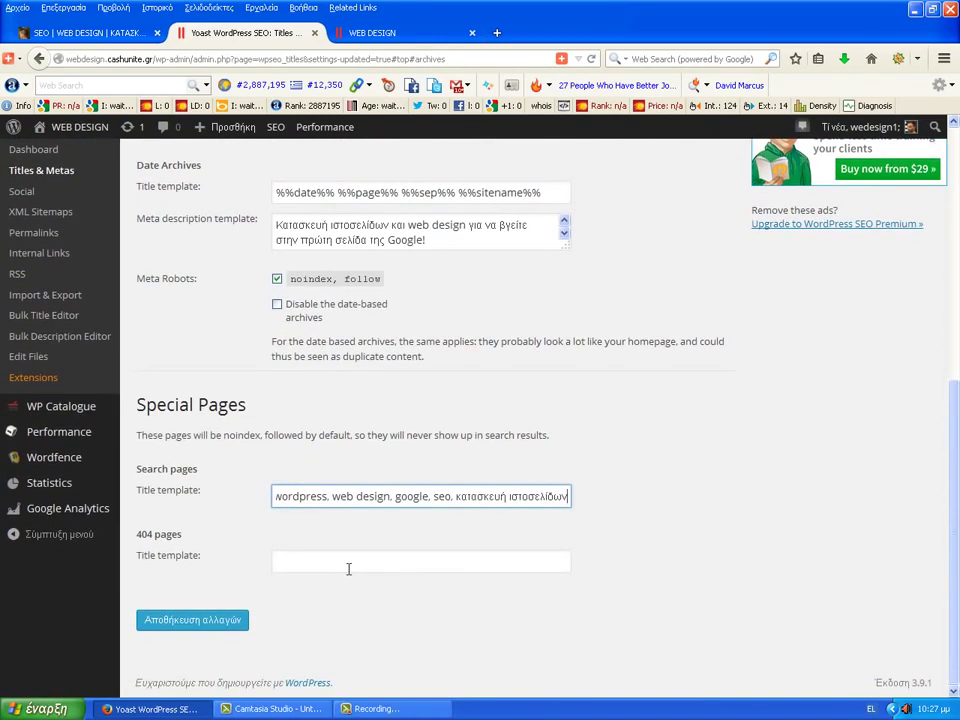
click(348, 568)
key(ctrl+v)
click(208, 622)
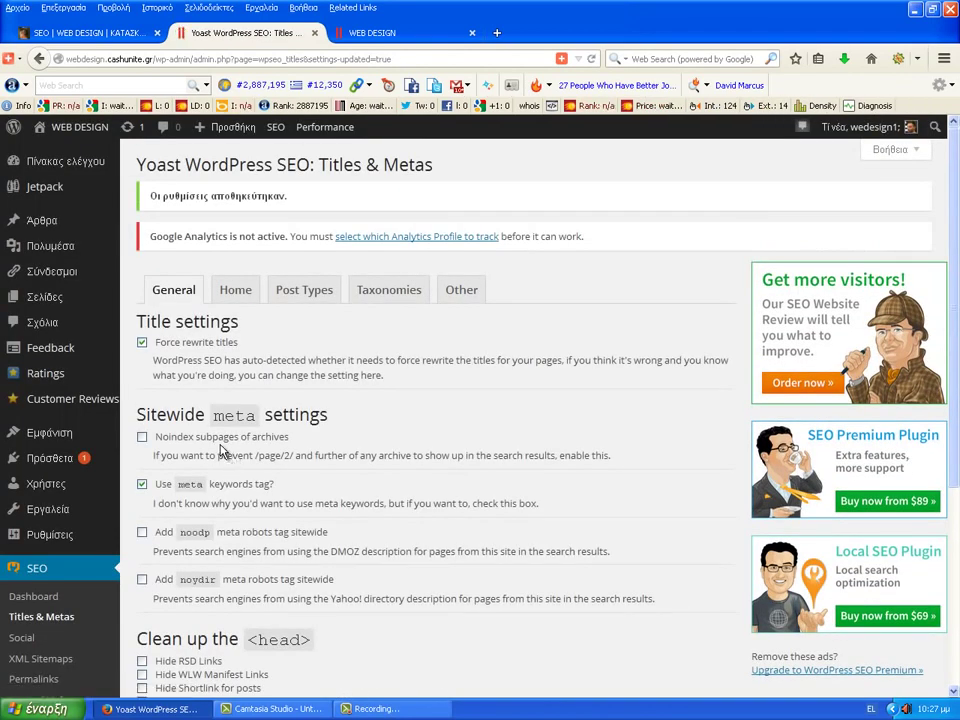
Review the general title settings and the Facebook, Twitter and Google+ options in the Social settings
scroll(212, 465, down, 2)
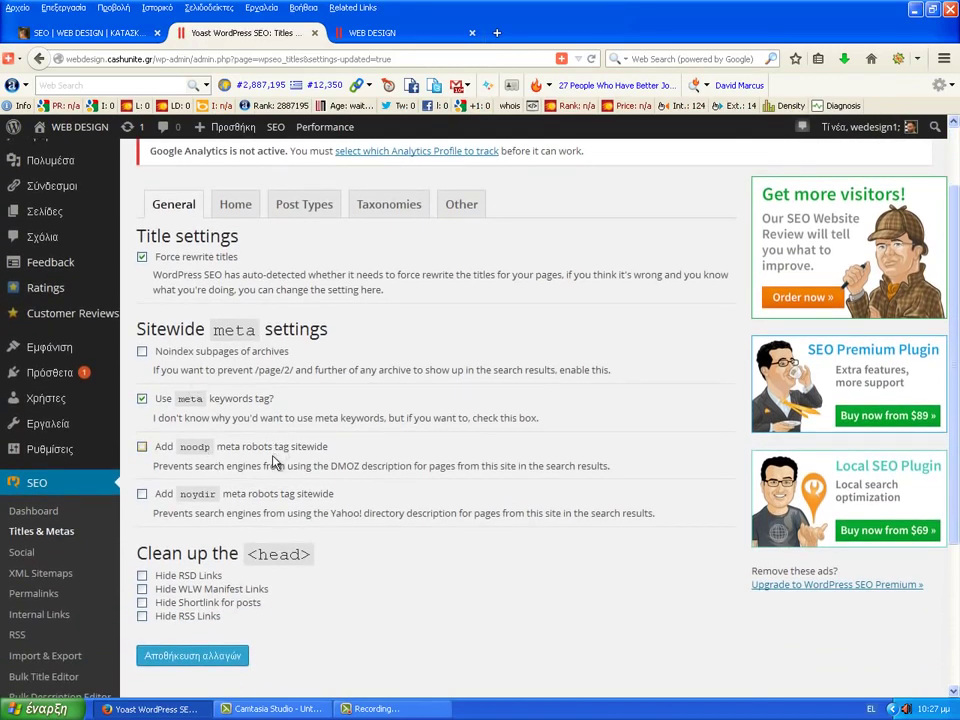
scroll(89, 515, down, 2)
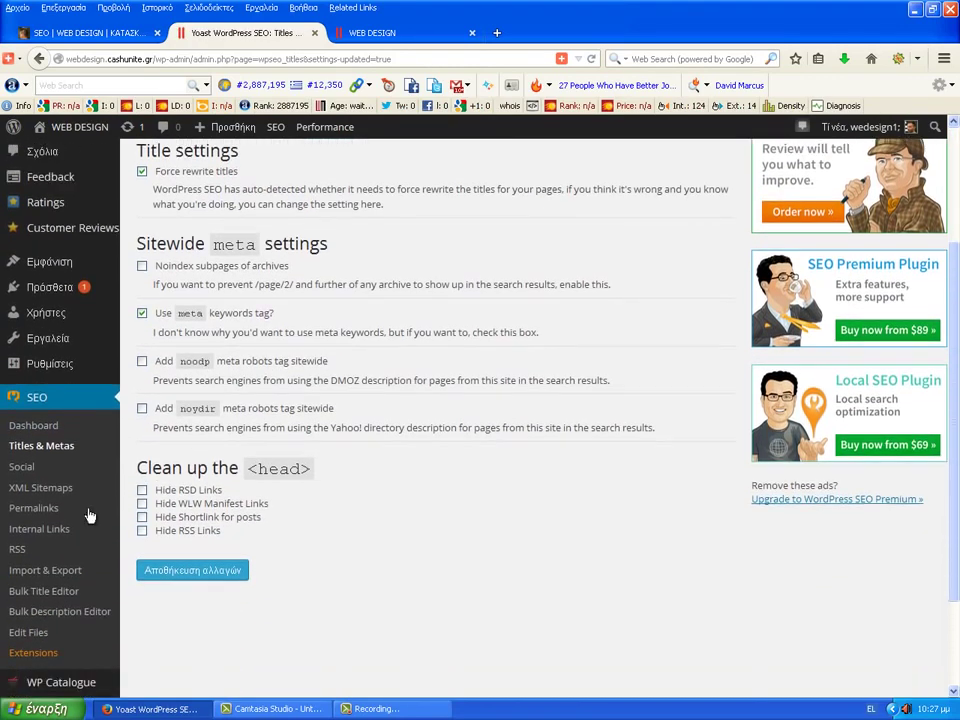
click(30, 468)
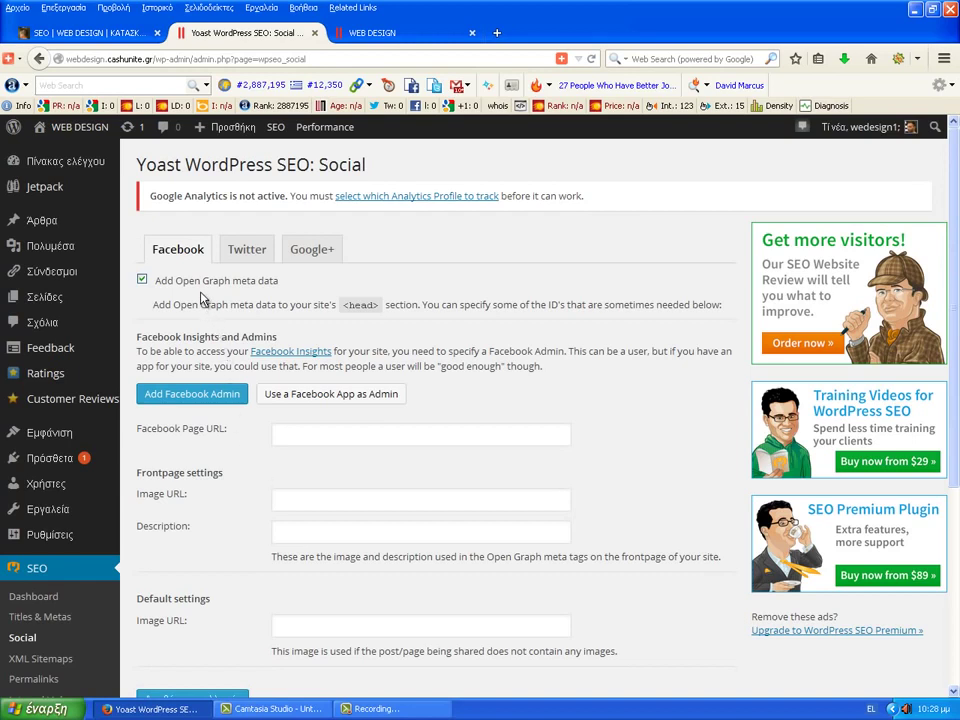
click(254, 252)
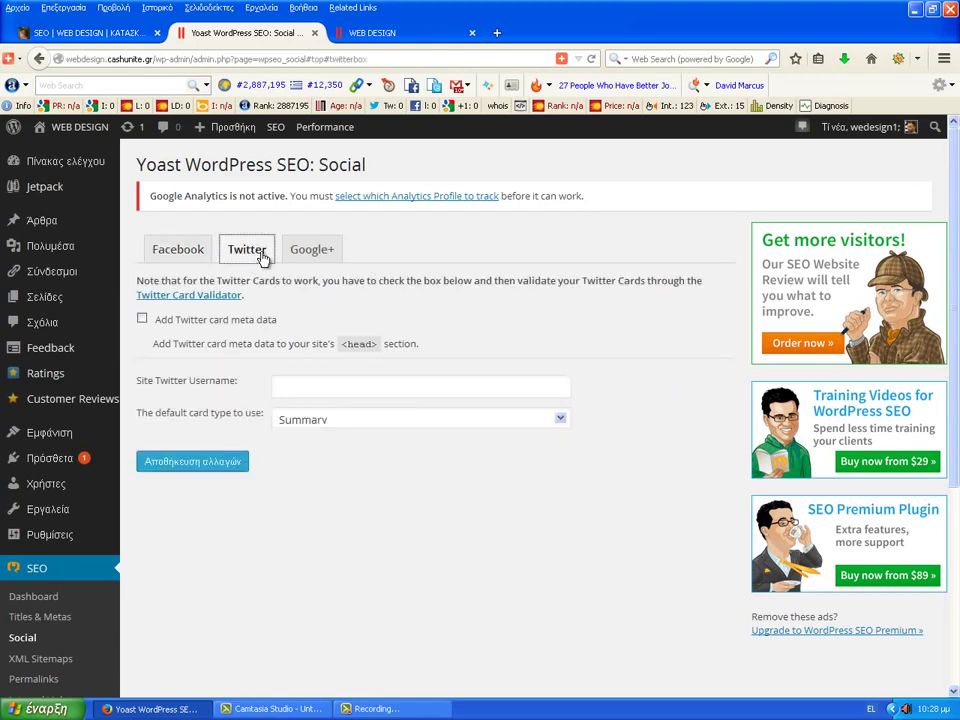
click(321, 252)
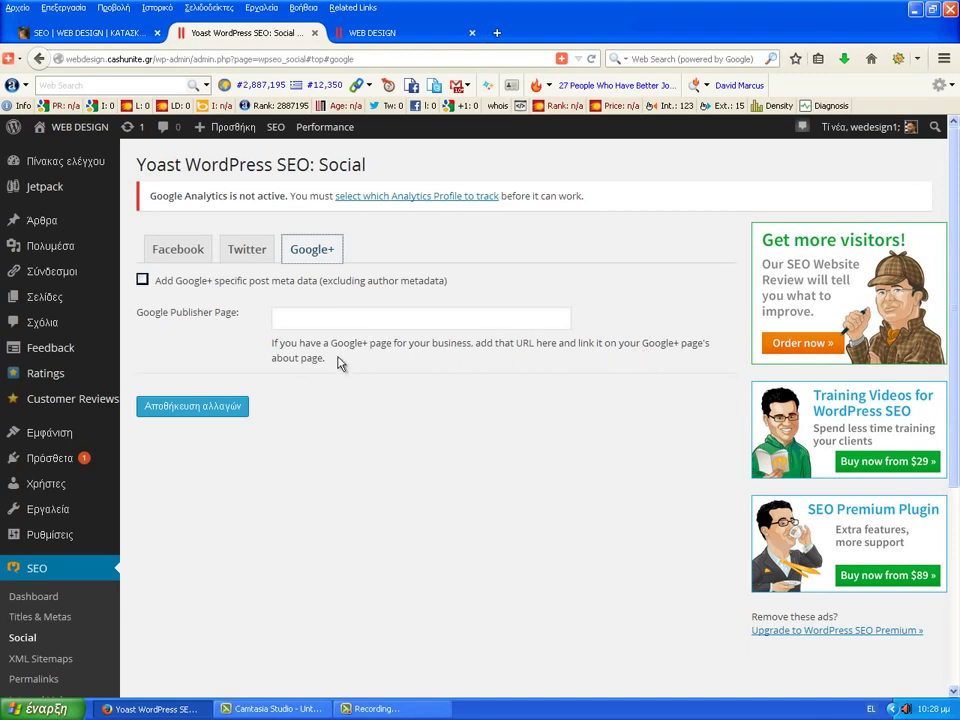
click(300, 314)
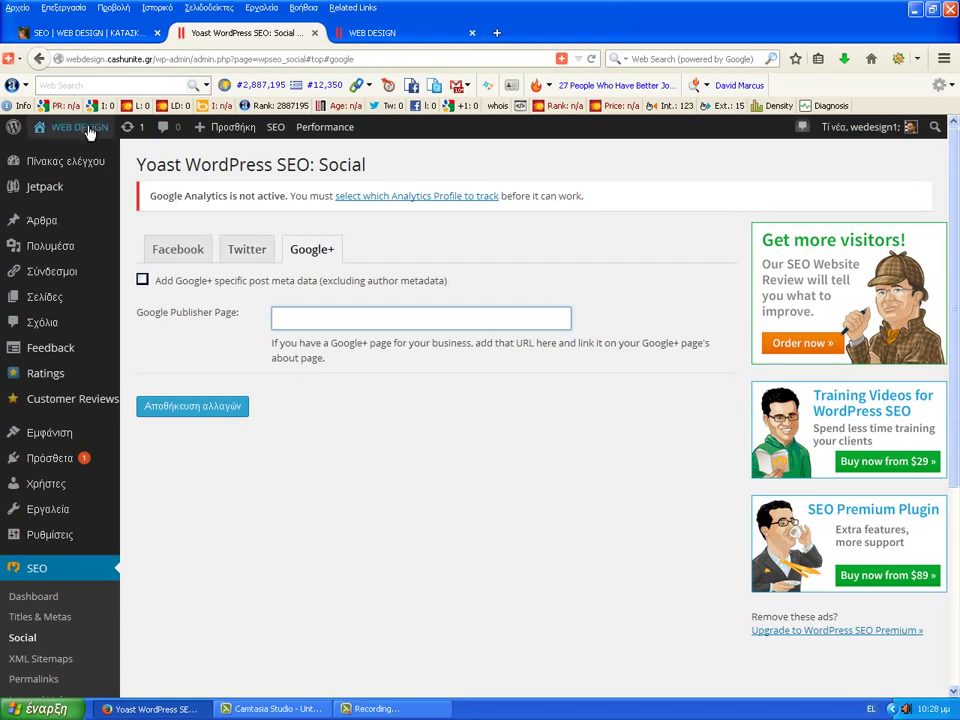
Open the WEB DESIGN site's front page in a new tab and view it
mouse_move(85, 128)
right_click(96, 155)
click(121, 165)
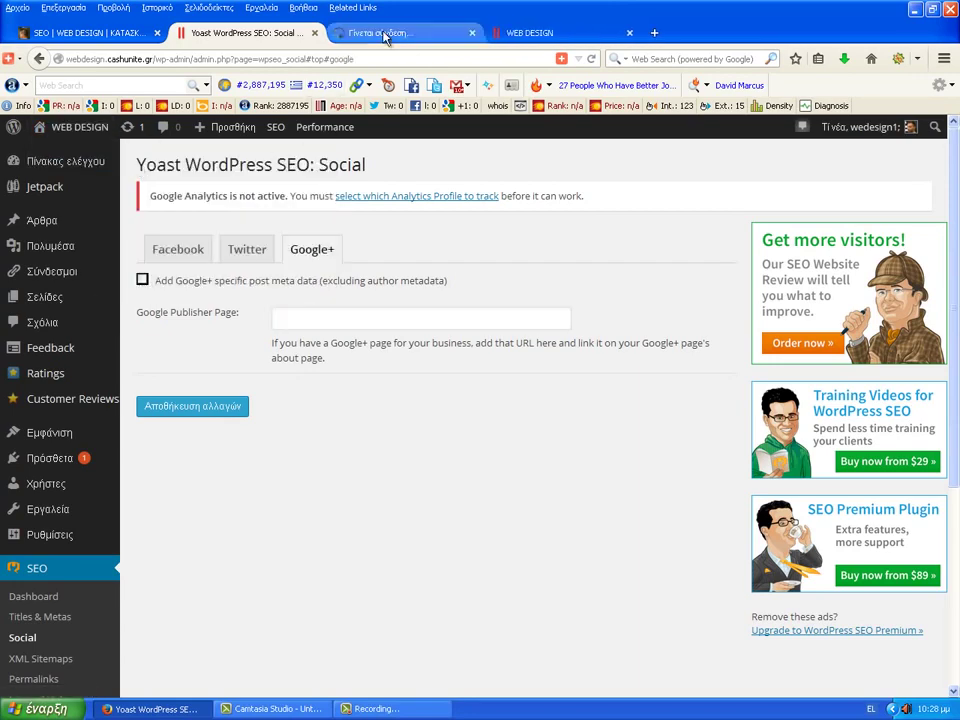
click(386, 31)
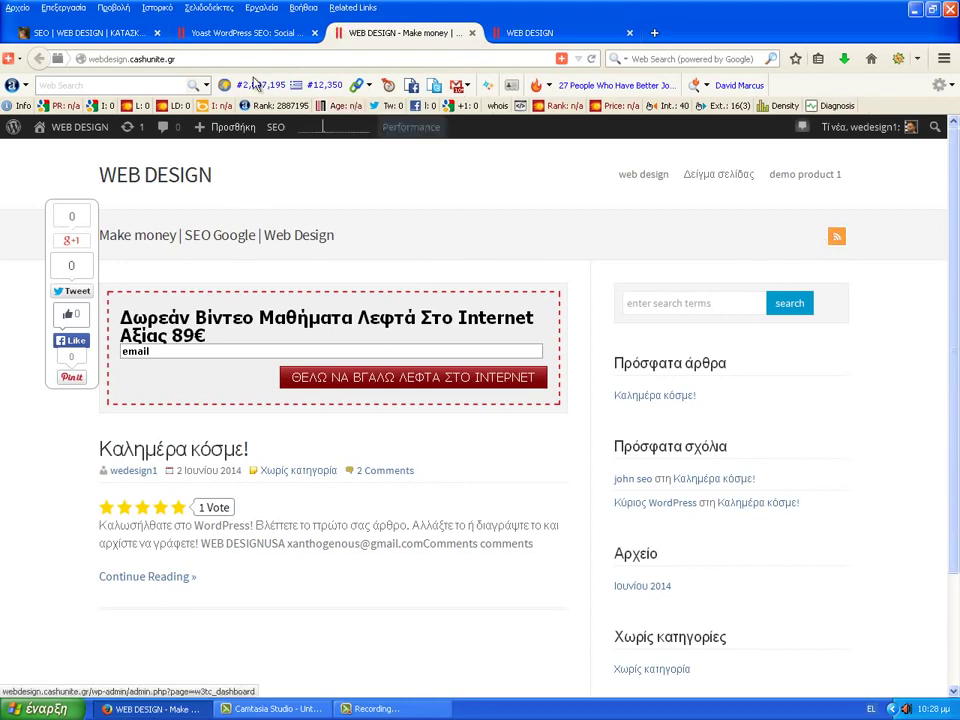
Open the Google+ profile linked in the paramarketing.gr header and copy its web address
click(120, 33)
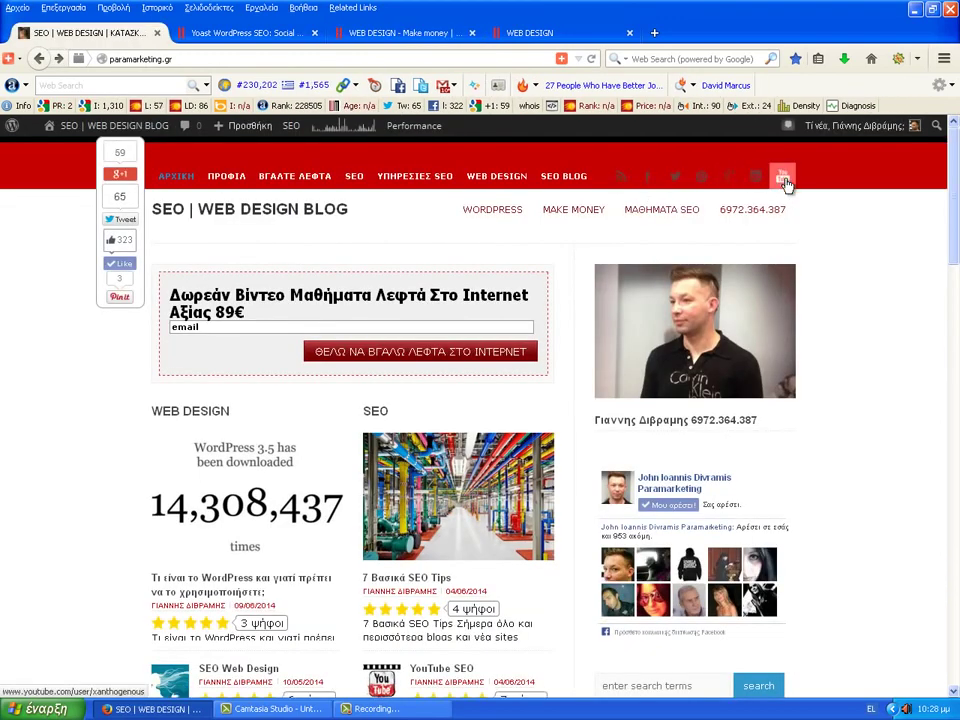
click(731, 180)
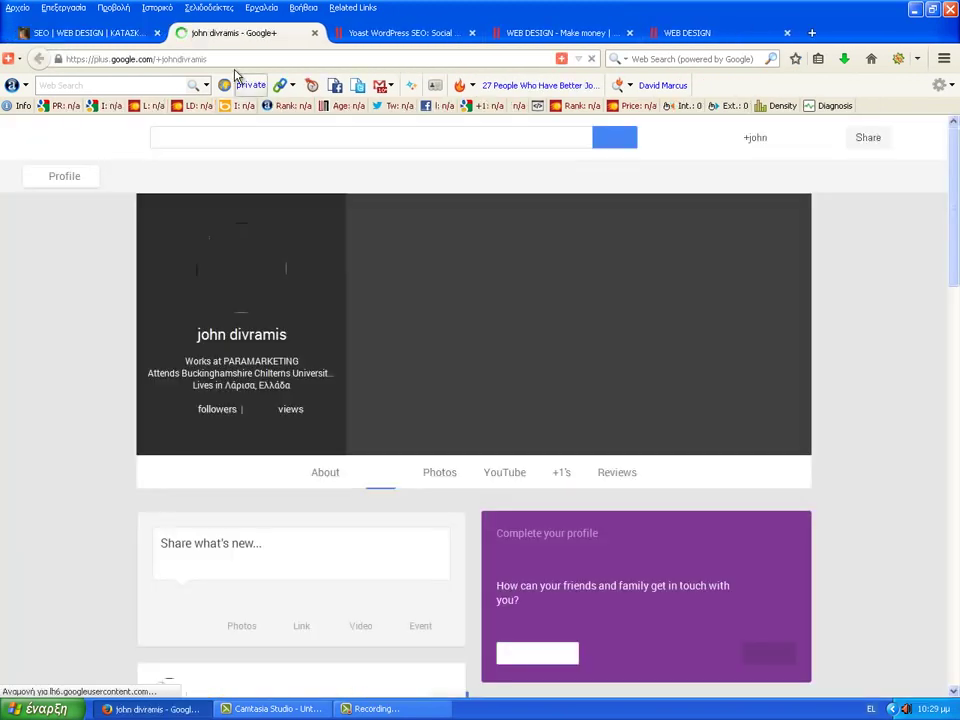
click(216, 58)
right_click(178, 59)
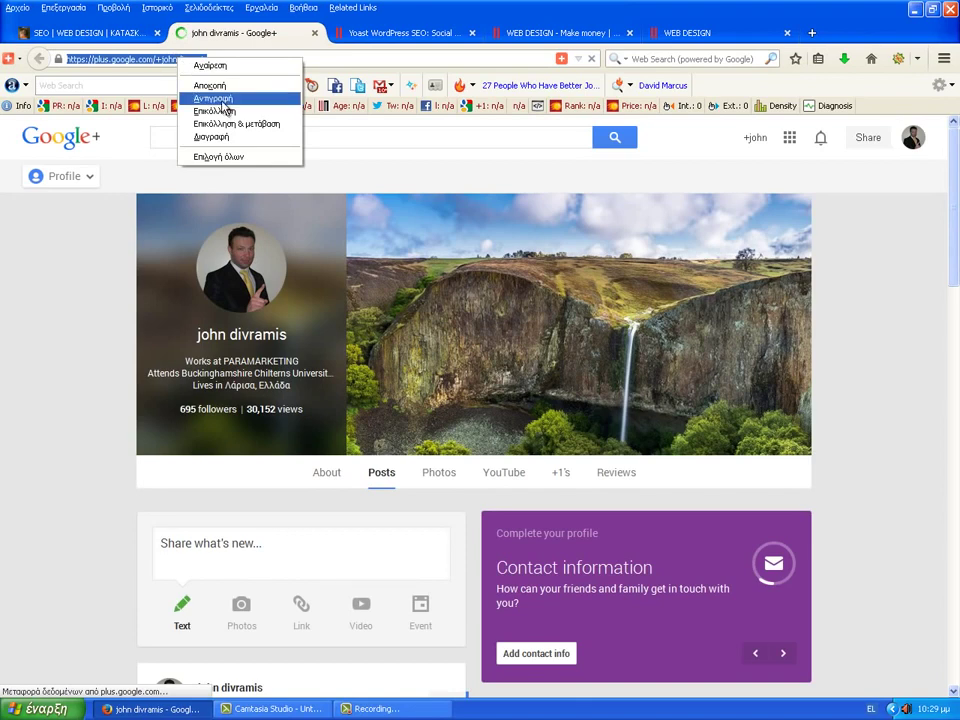
click(220, 100)
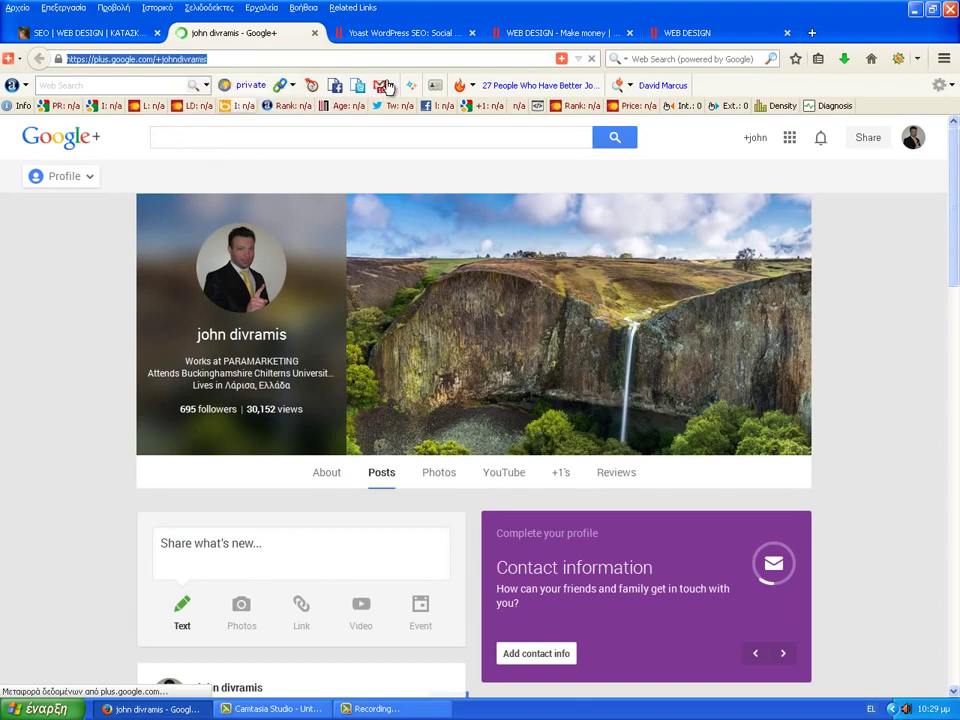
Paste the copied profile address as the Google Publisher Page in the Yoast Google+ settings and save the changes
click(553, 34)
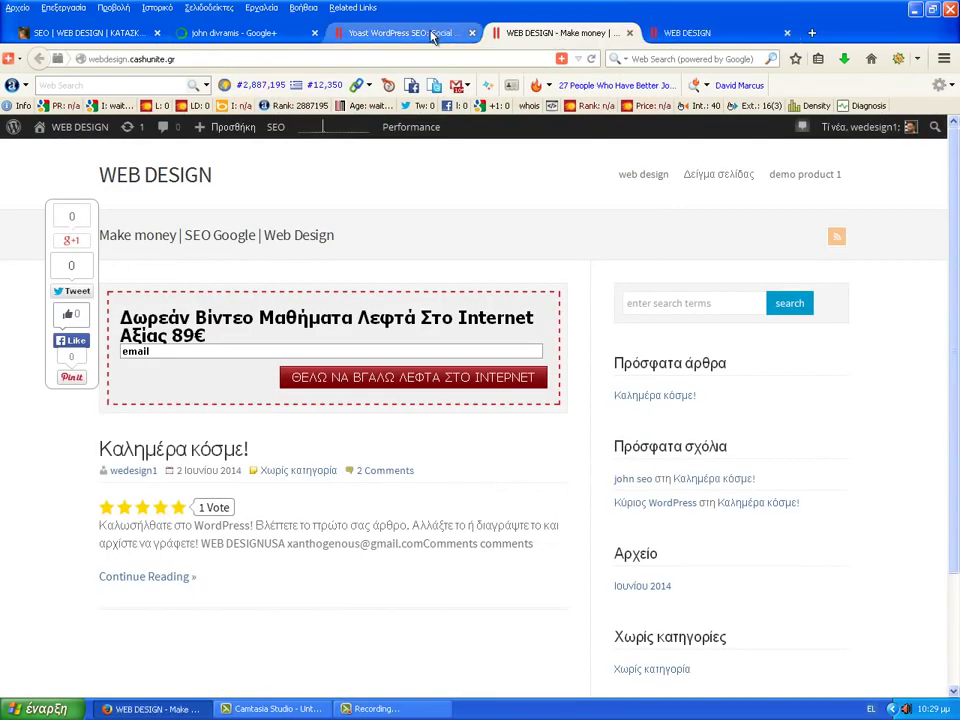
click(433, 35)
click(317, 319)
right_click(318, 321)
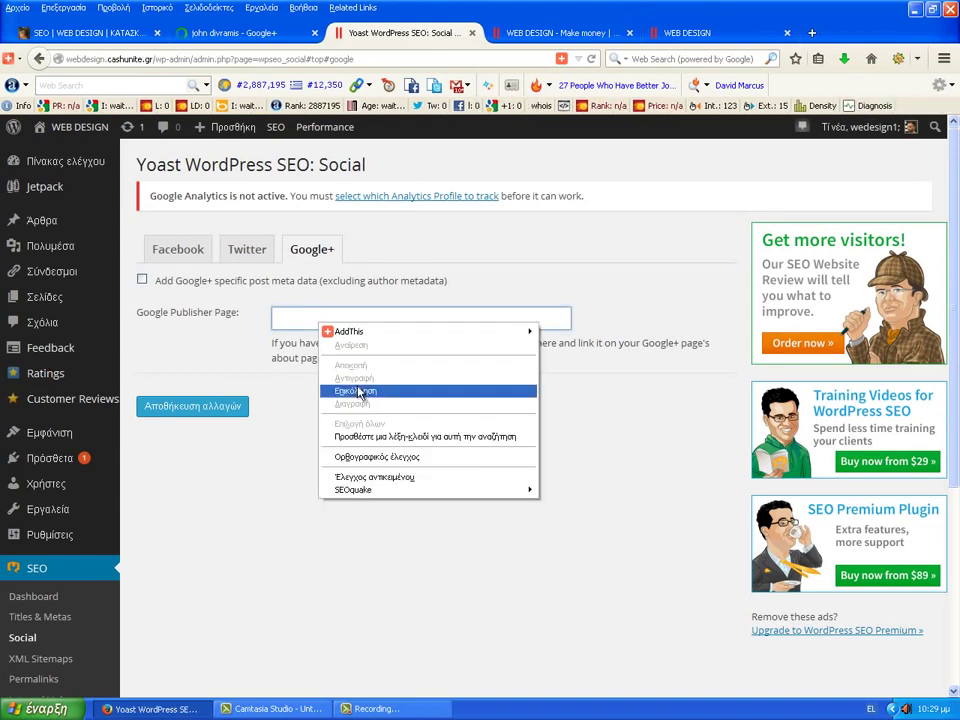
click(359, 391)
click(228, 407)
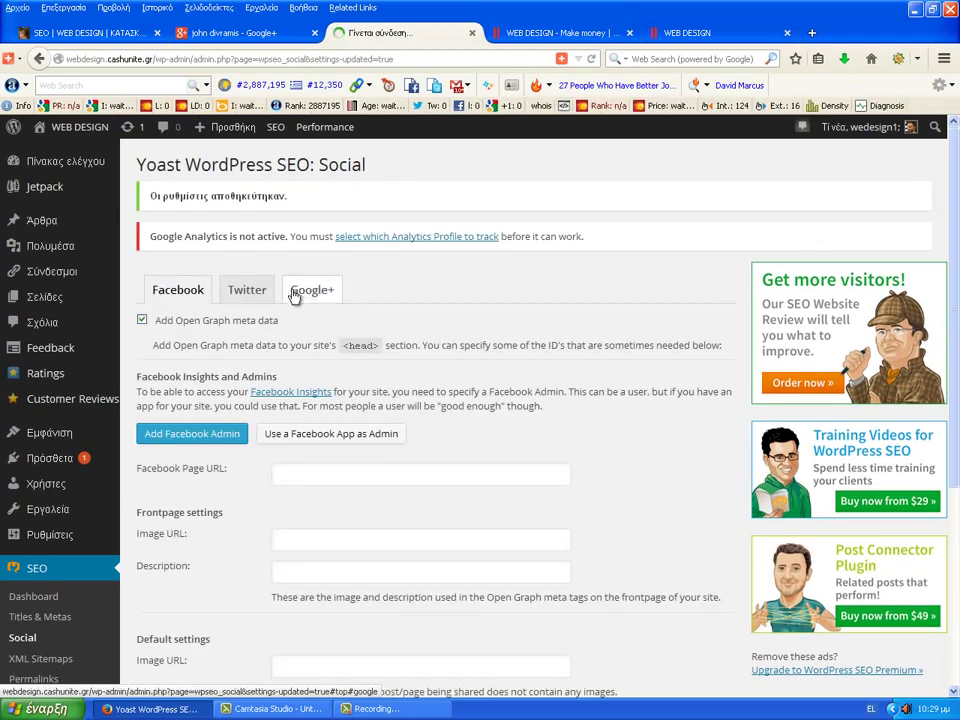
Enable Google+ specific post meta data and save the changes
click(308, 289)
click(160, 320)
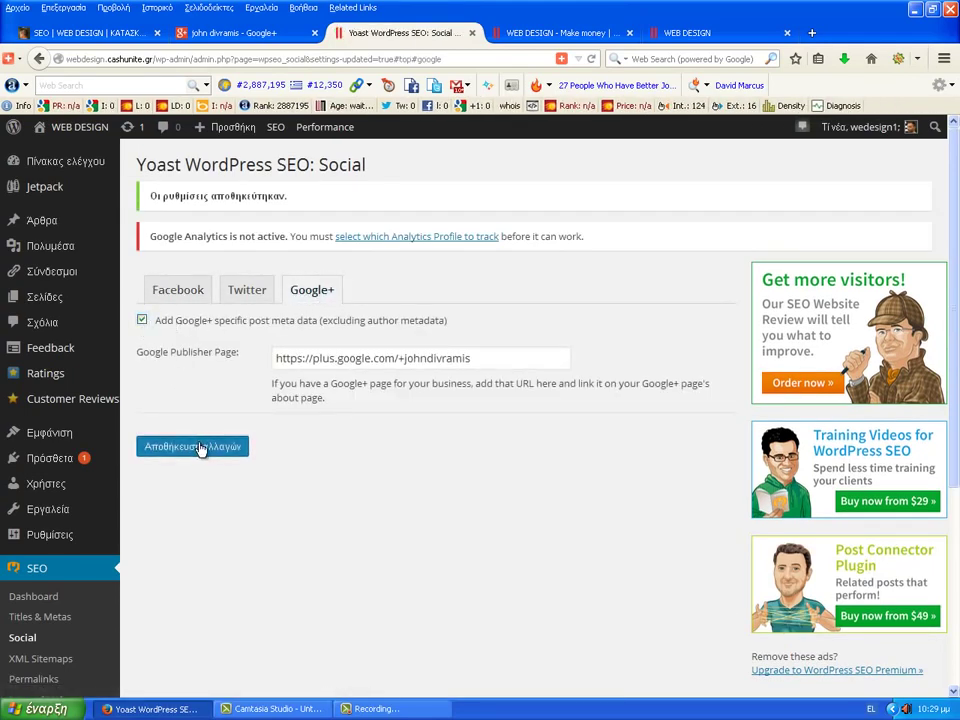
click(208, 446)
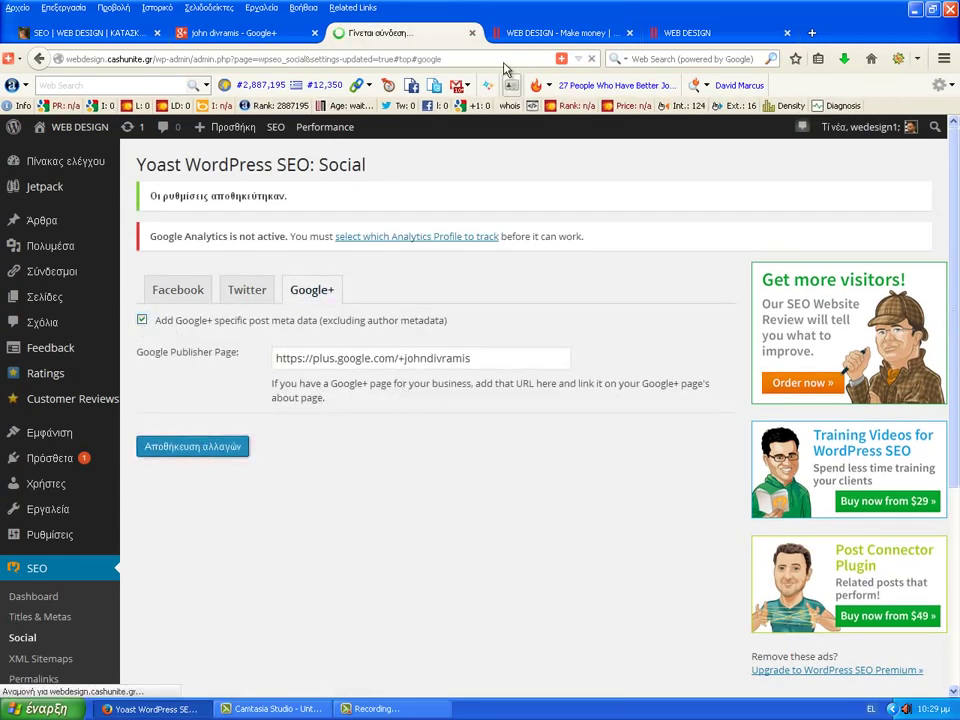
Close the Google+ profile page, check the Google+ link in the paramarketing.gr header, and return to the Yoast Social settings
click(247, 36)
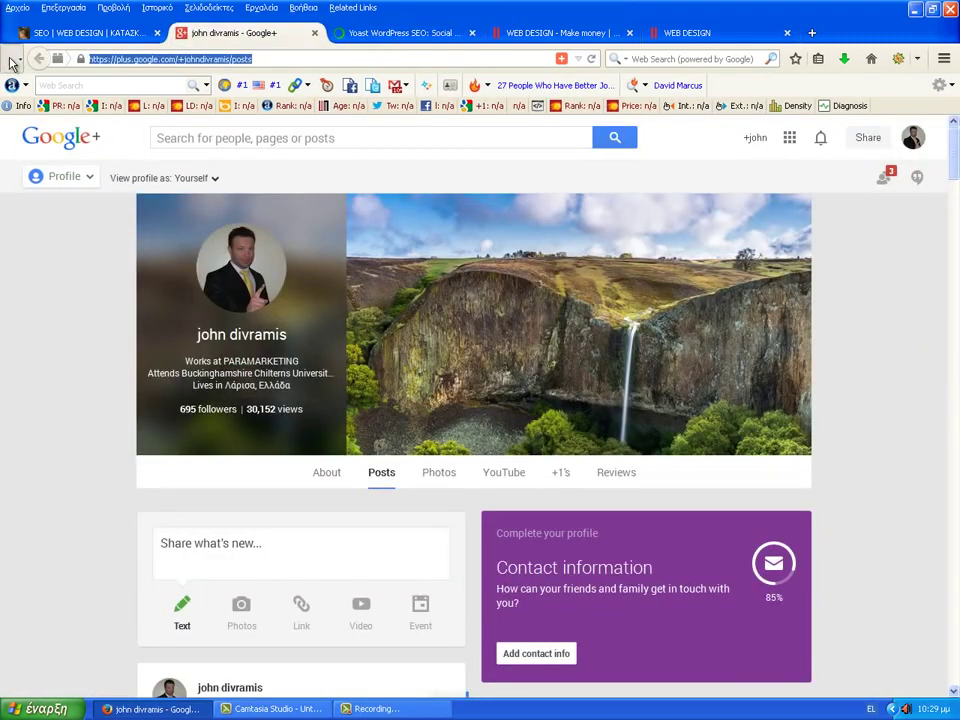
click(9, 58)
click(9, 60)
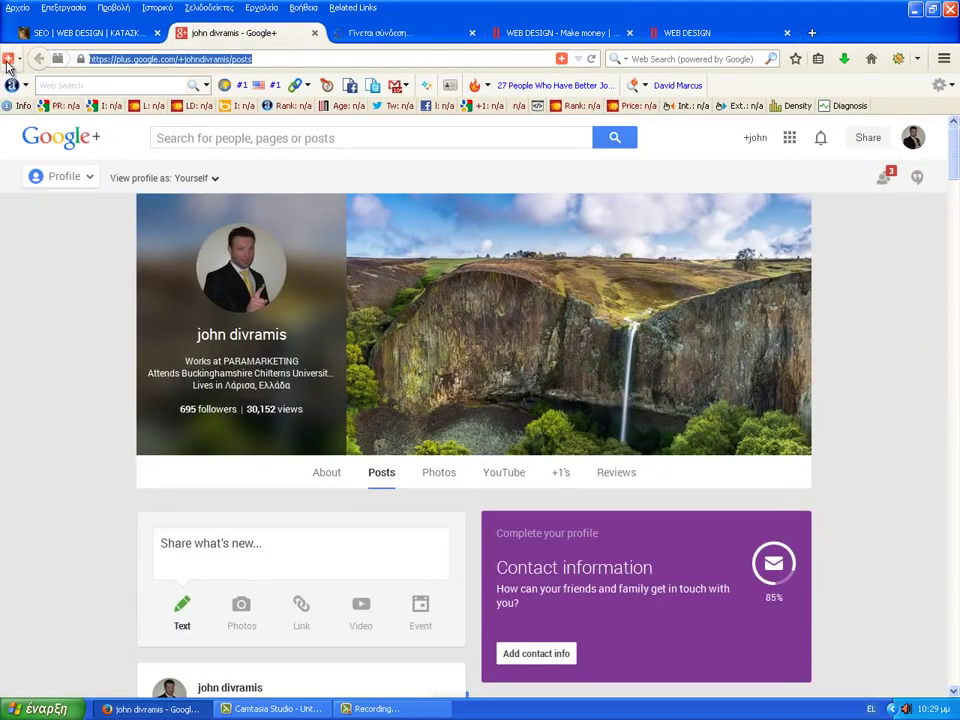
click(8, 60)
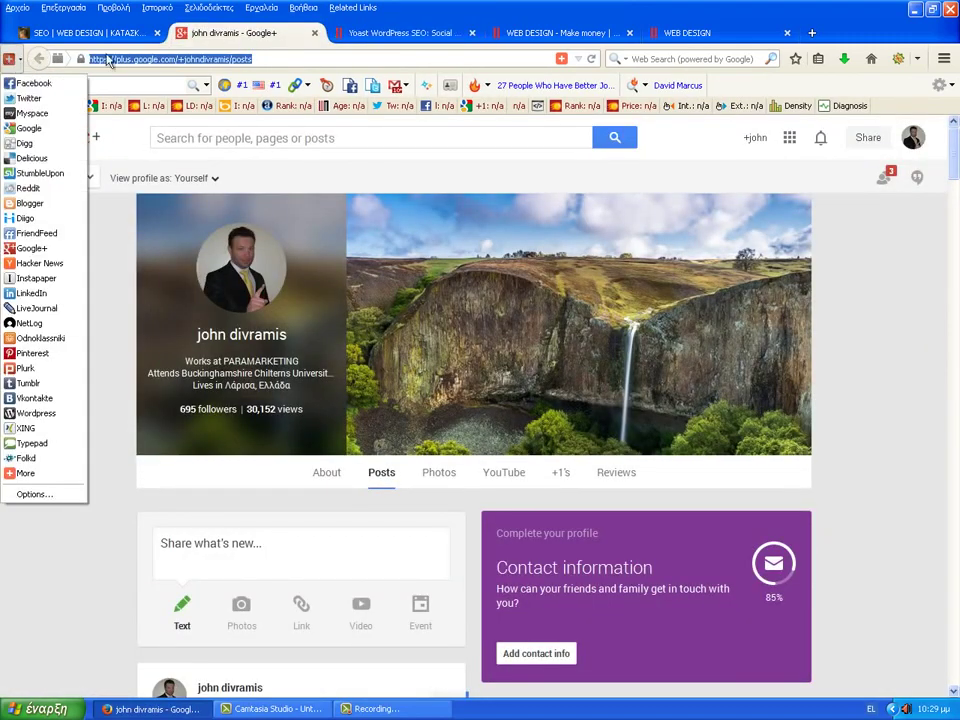
click(314, 32)
click(132, 31)
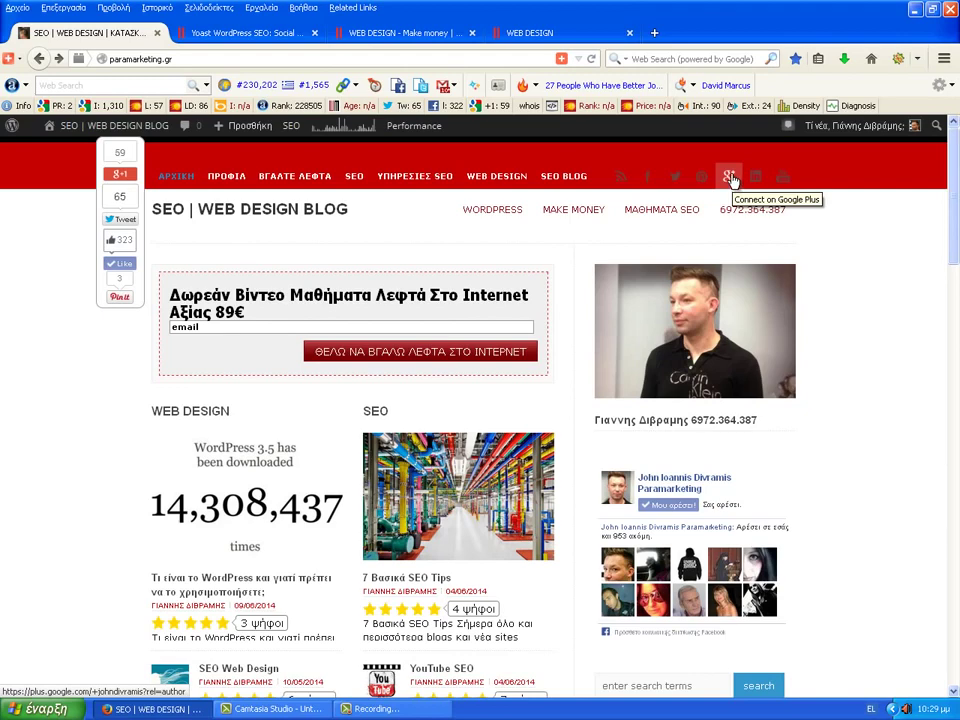
click(221, 34)
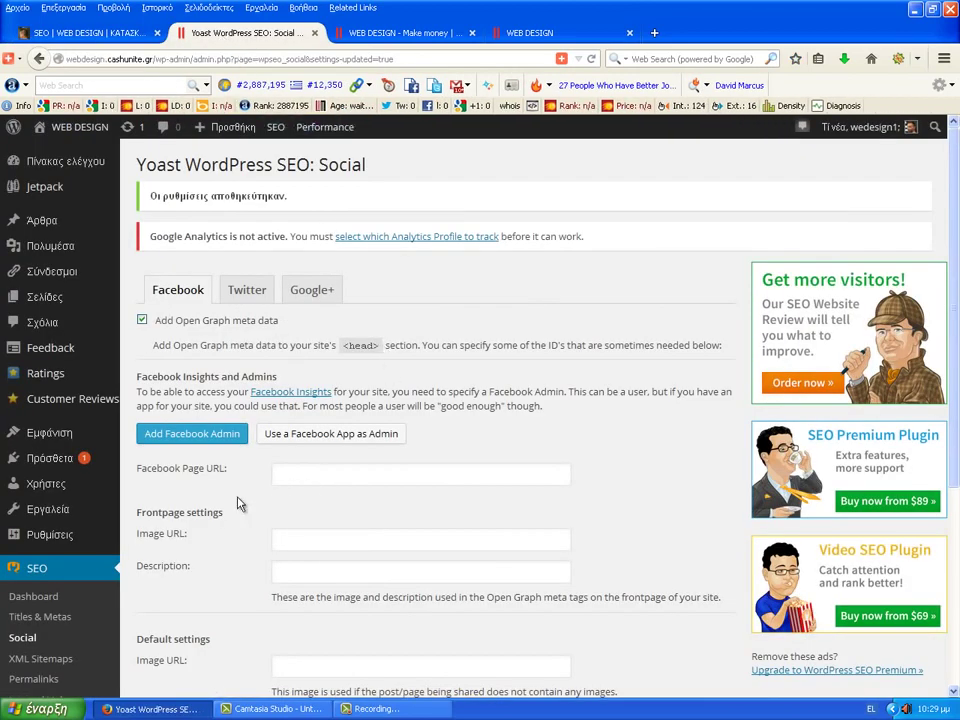
Open the WordPress Sharing settings page in a new tab
mouse_move(58, 385)
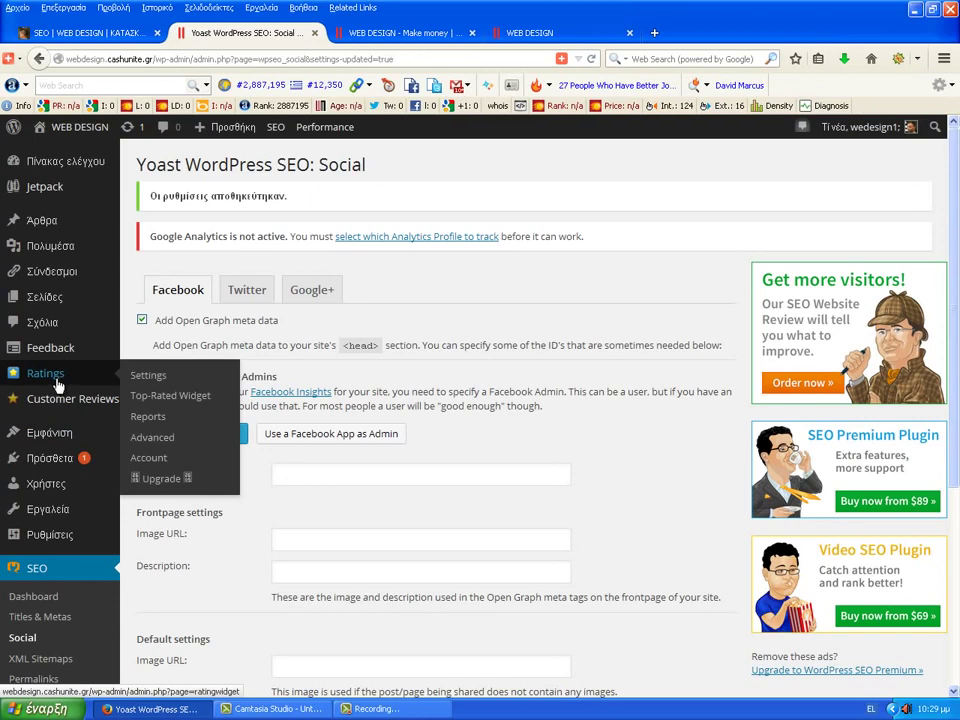
mouse_move(62, 437)
scroll(60, 440, down, 2)
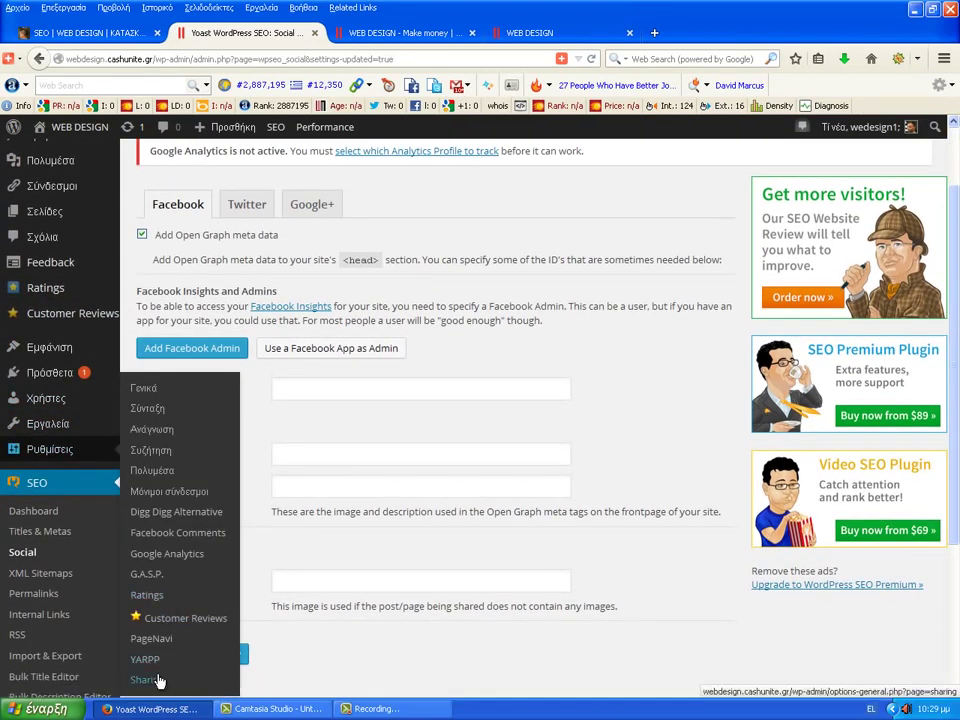
right_click(165, 535)
click(215, 545)
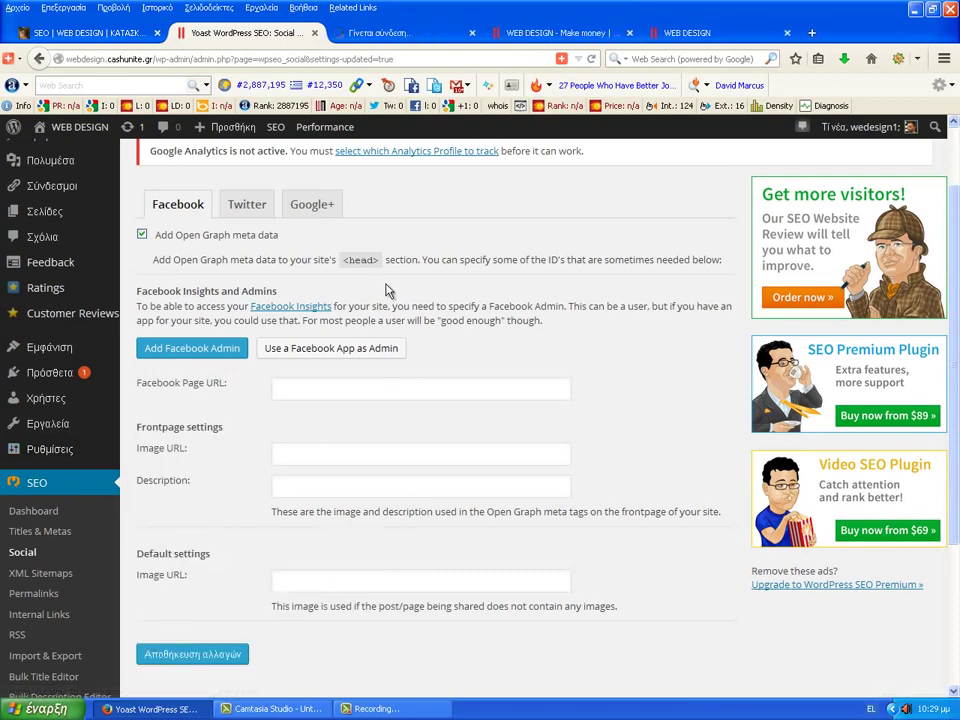
click(392, 34)
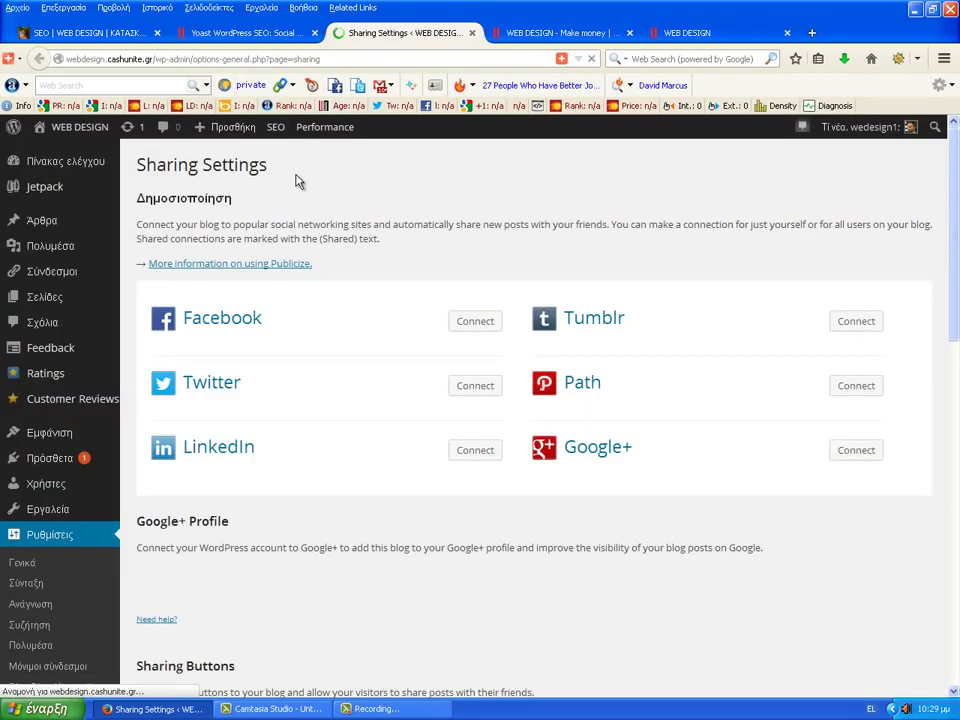
Connect the WordPress account to the Google+ profile by signing in and accepting the permission request
scroll(390, 345, down, 5)
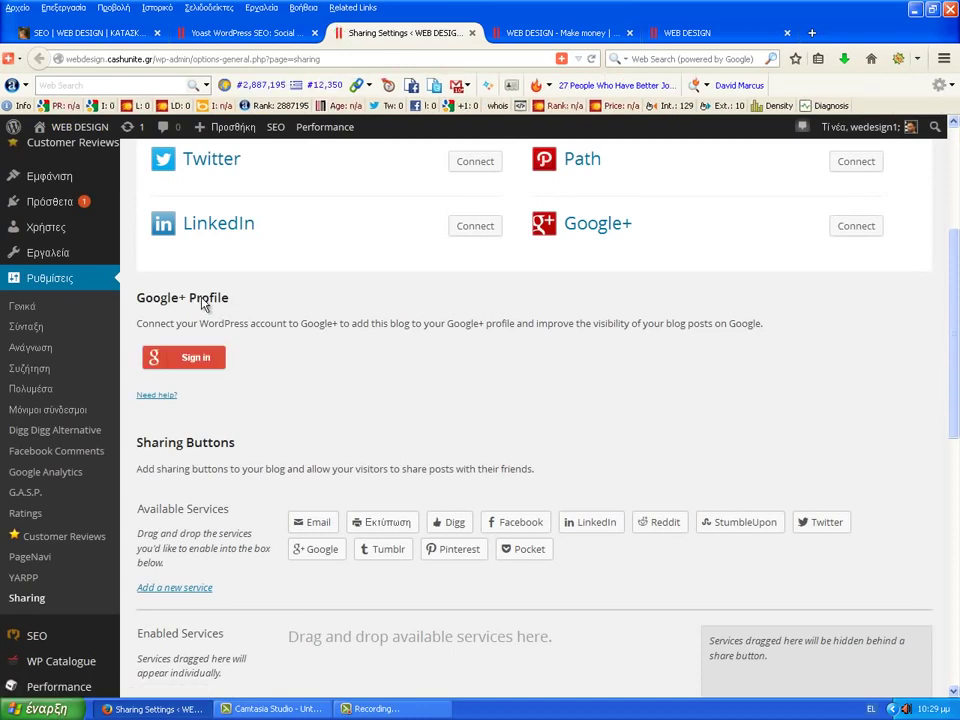
click(197, 362)
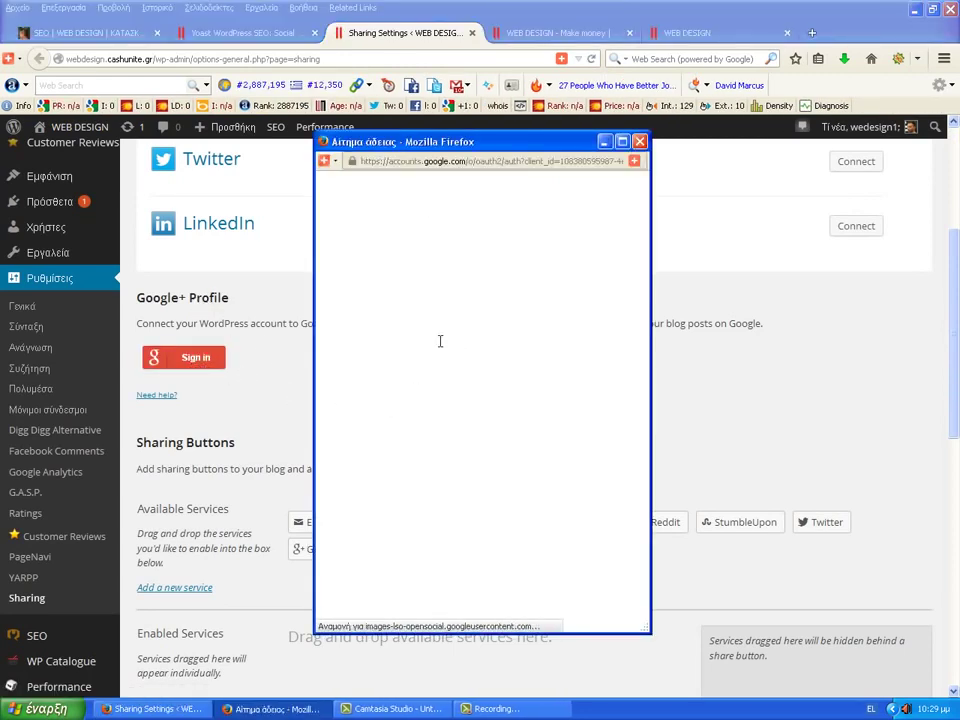
click(589, 427)
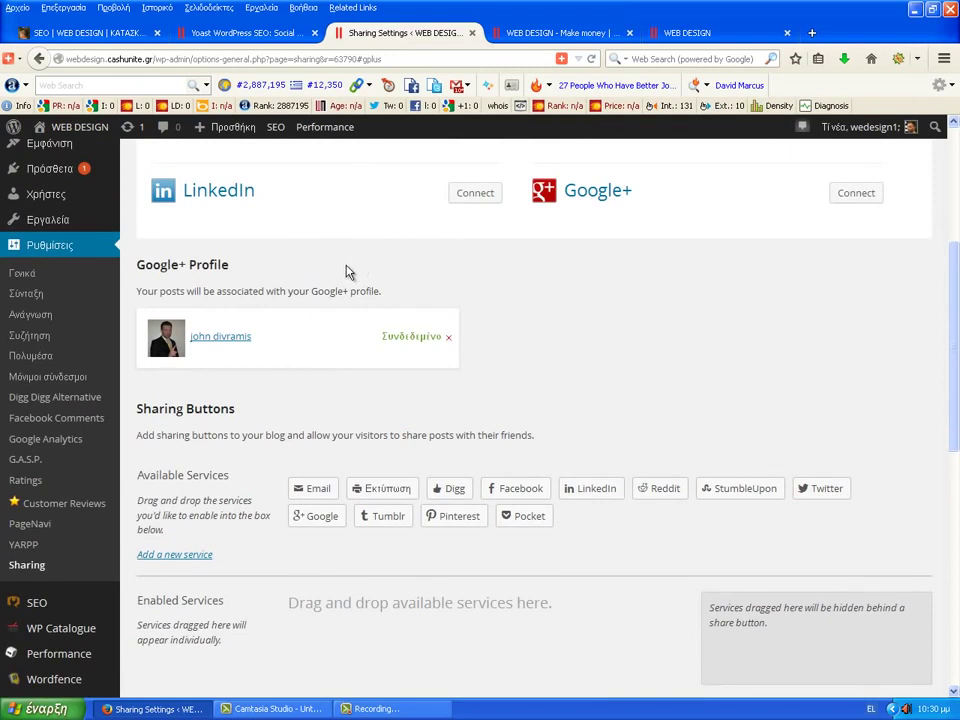
Look through the installed plugins as far as Jetpack by WordPress.com, and close the plugins page
click(161, 184)
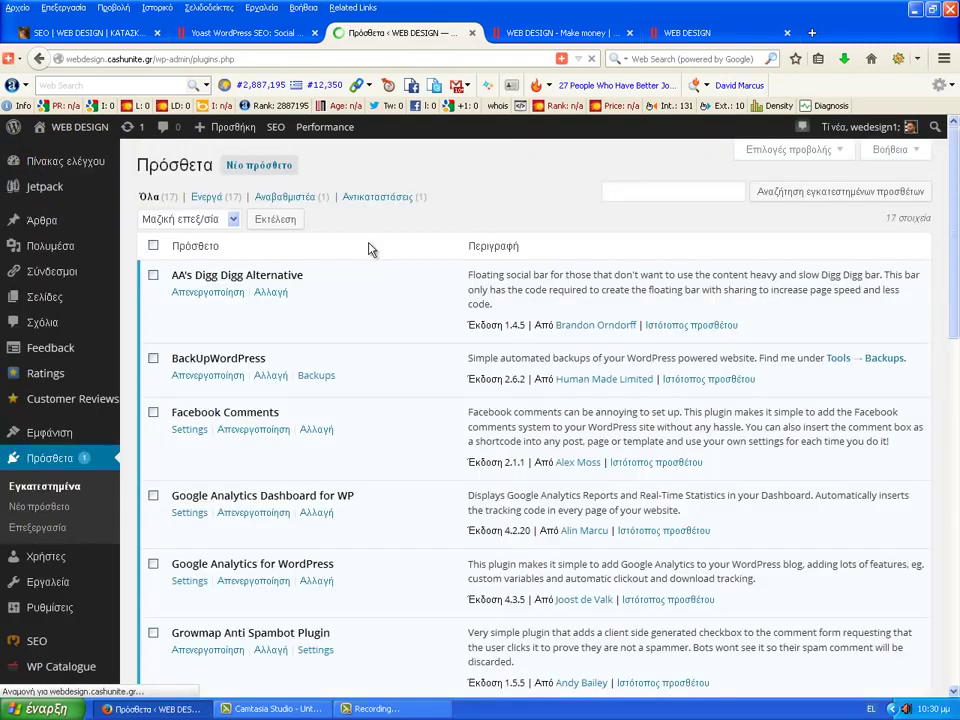
scroll(388, 373, down, 3)
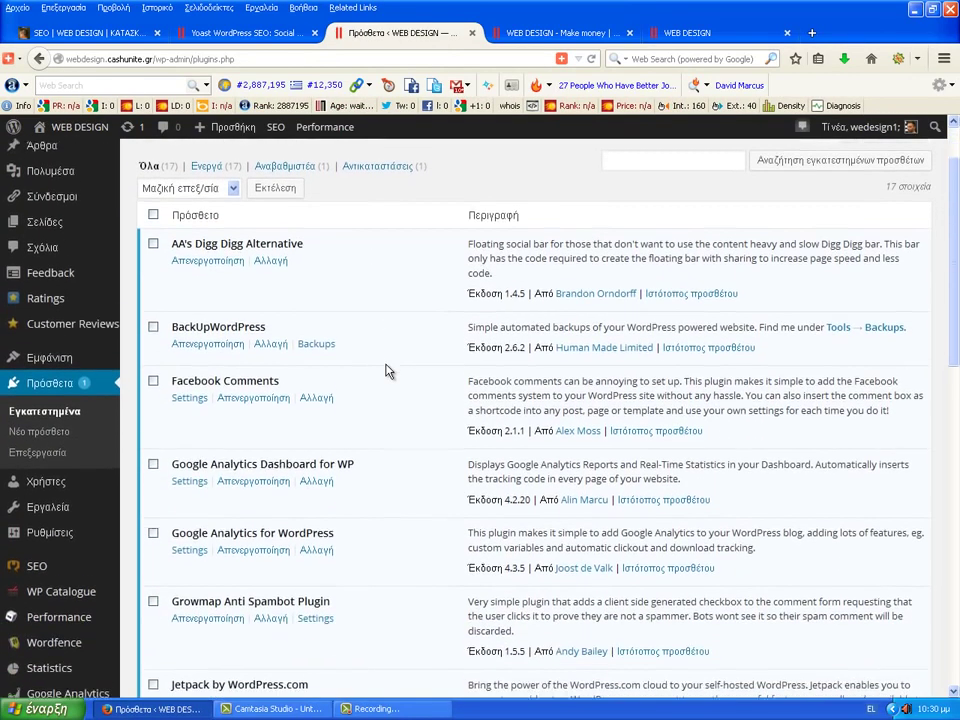
scroll(388, 373, down, 2)
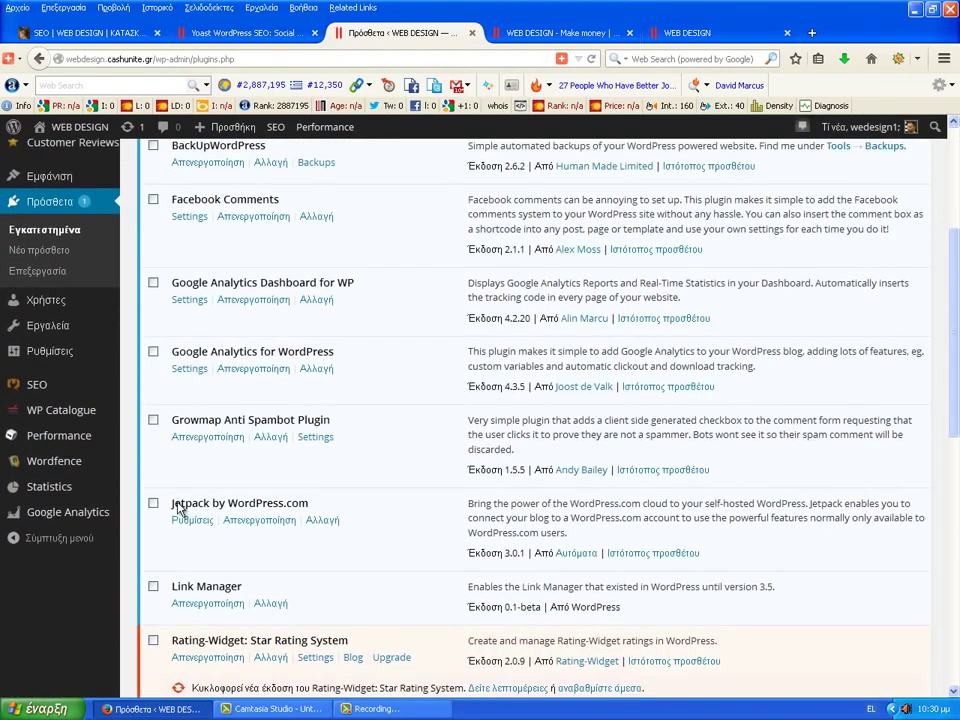
click(472, 38)
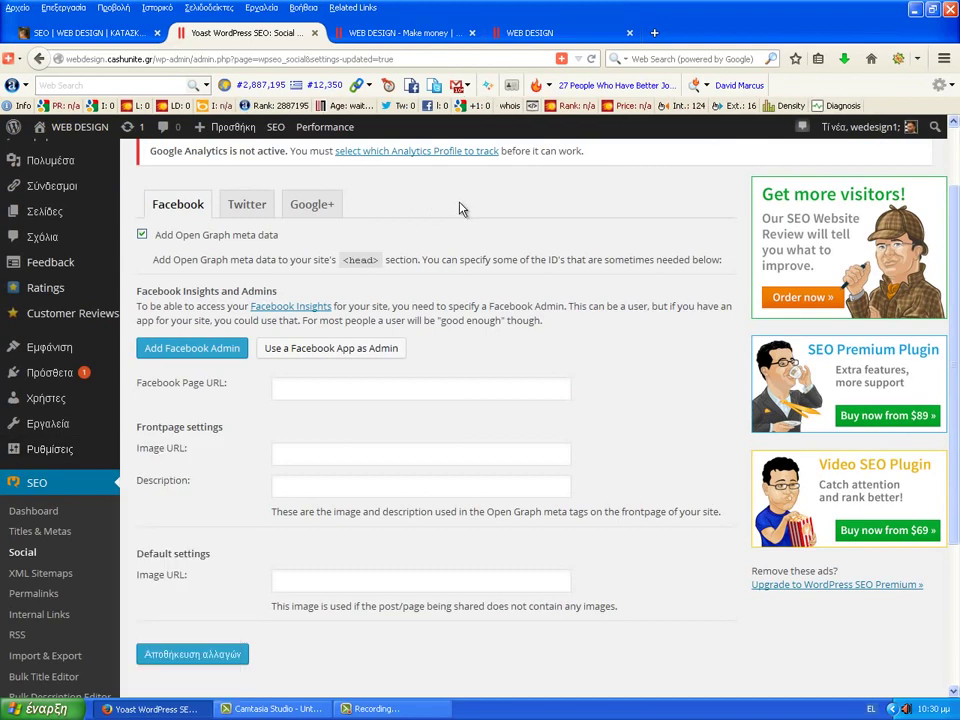
Open the Yoast XML Sitemaps settings and turn off the option that disables the author/user sitemap
click(73, 575)
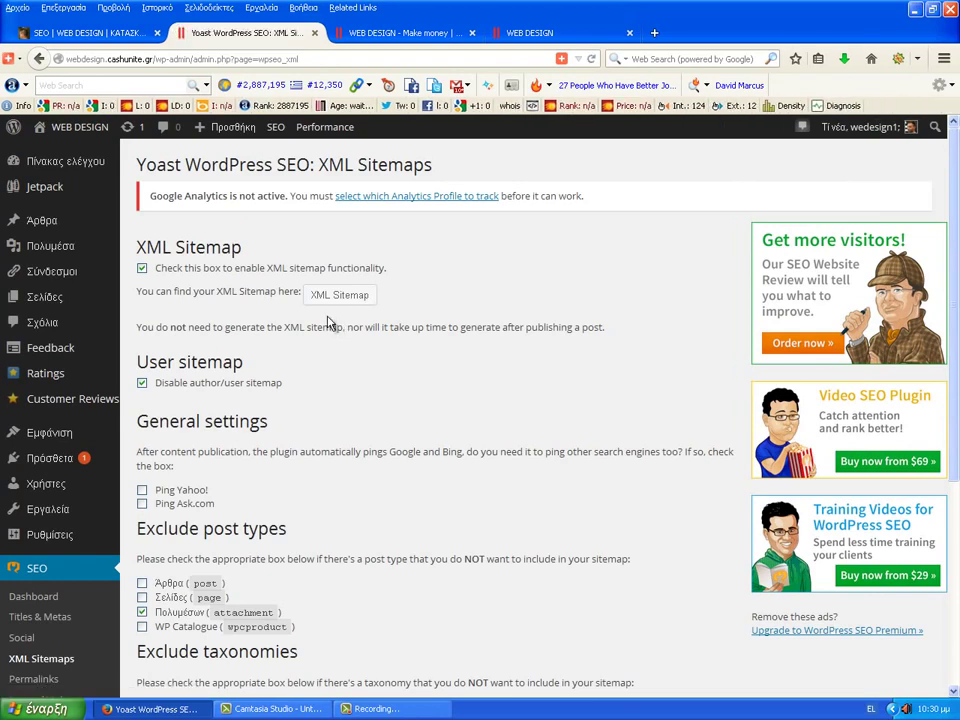
scroll(332, 321, down, 2)
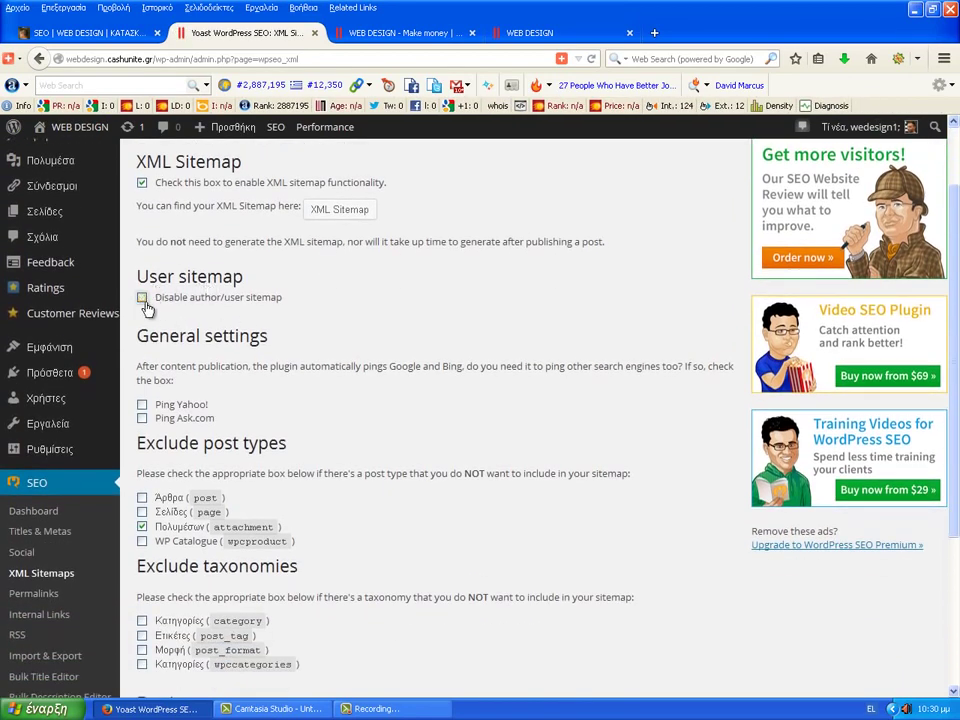
click(143, 299)
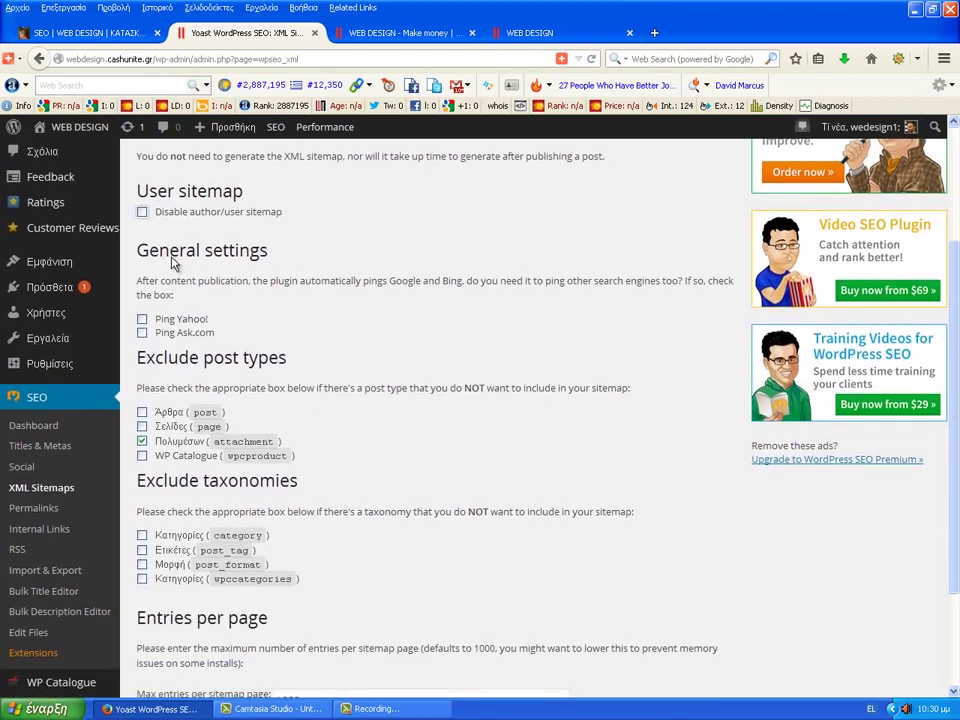
Enable pinging of Yahoo! and Ask.com in the sitemap's general settings, and save the XML Sitemaps changes
click(142, 322)
click(142, 336)
scroll(296, 321, down, 3)
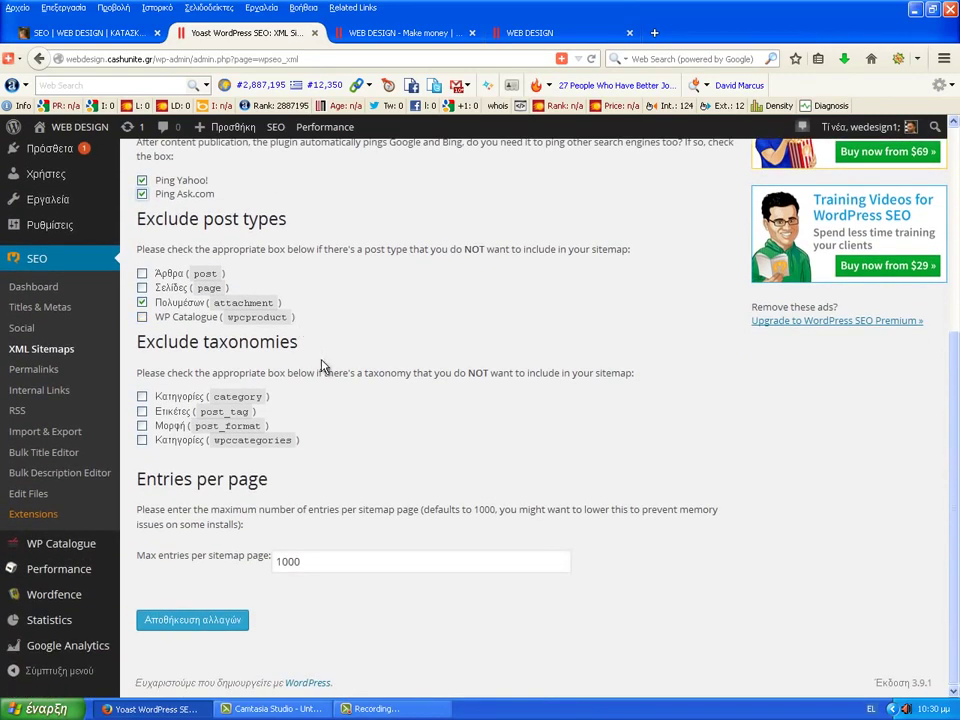
scroll(310, 350, up, 2)
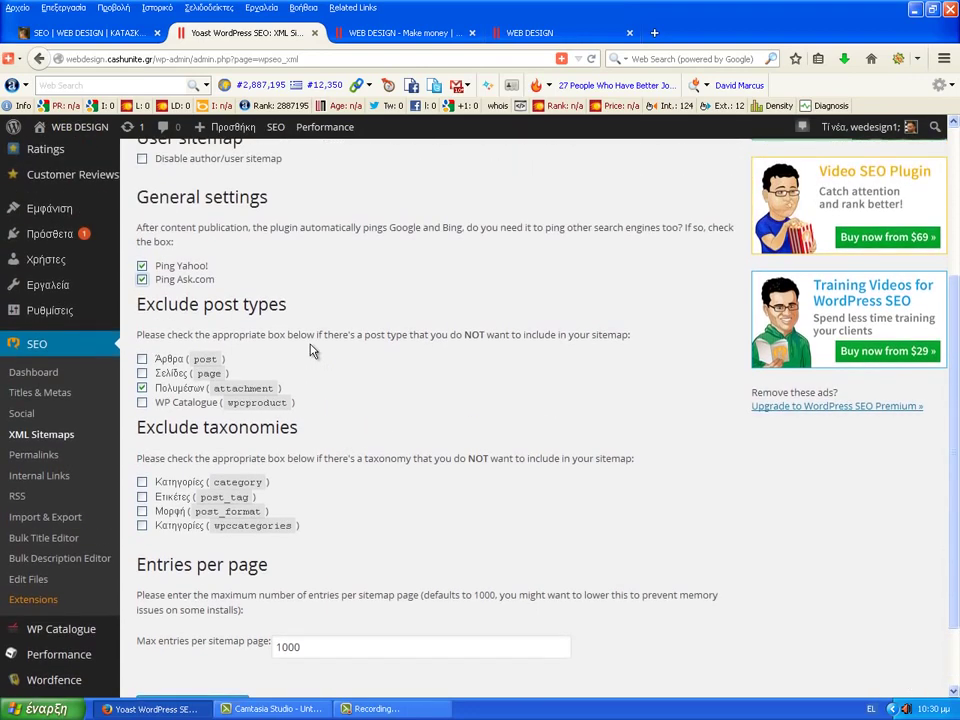
scroll(311, 349, up, 2)
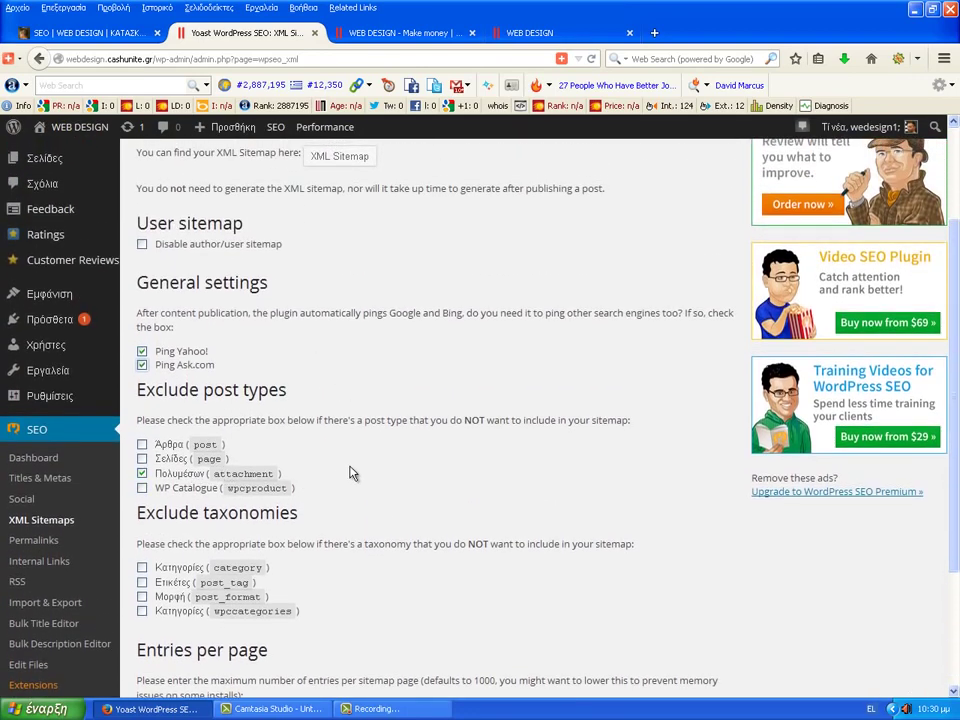
scroll(349, 471, up, 3)
scroll(330, 441, down, 6)
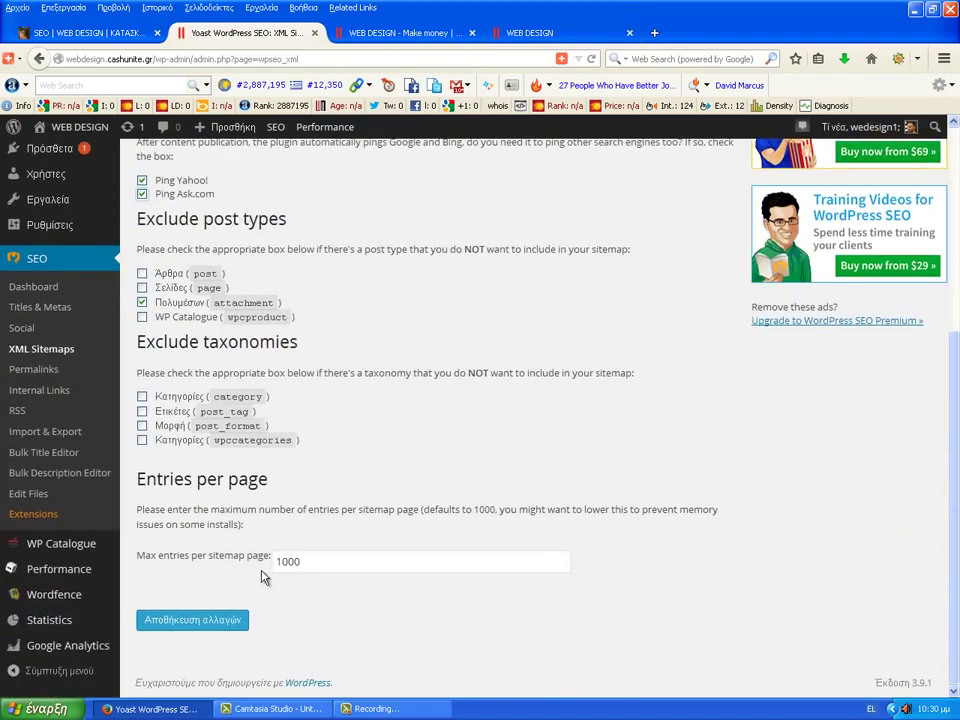
click(225, 615)
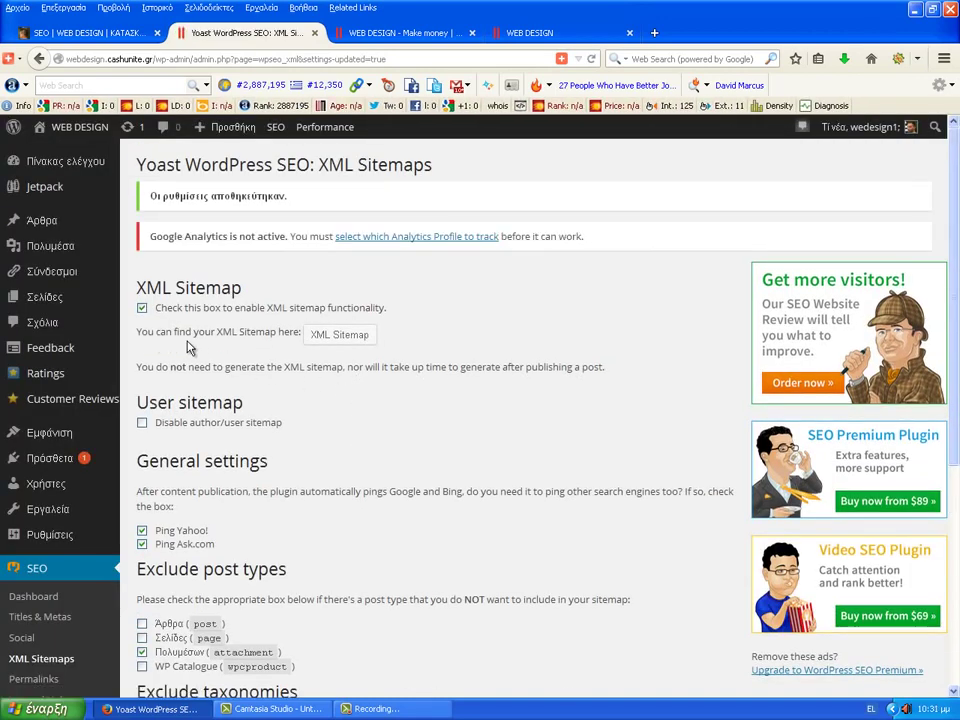
Open the site's XML sitemap from the plugin settings, and try loading it at the sitemap.xml address instead
click(337, 337)
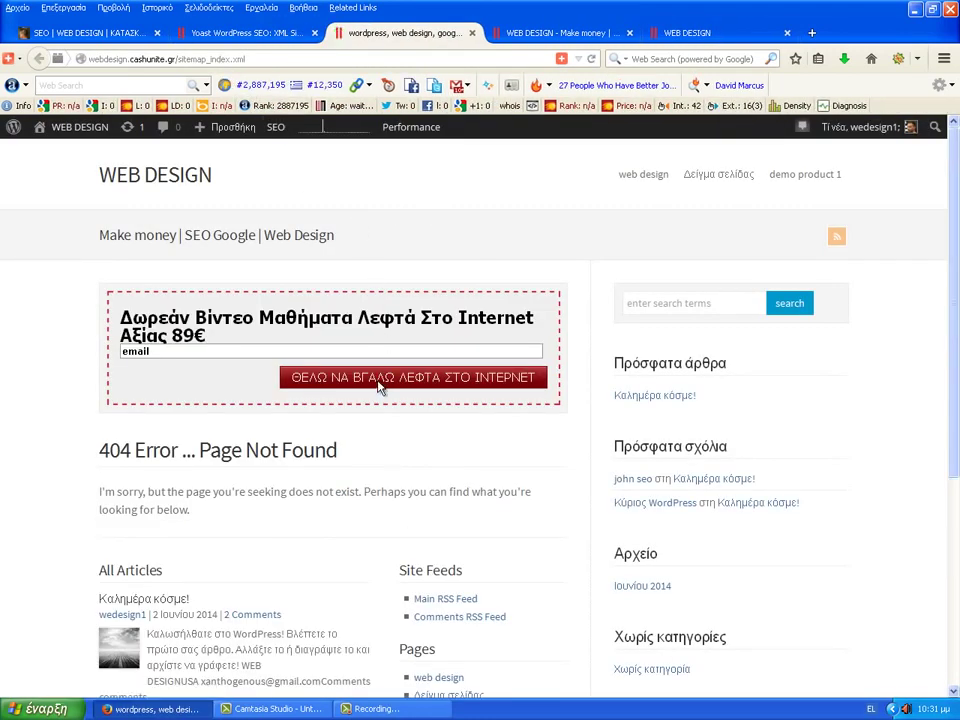
click(206, 58)
click(232, 58)
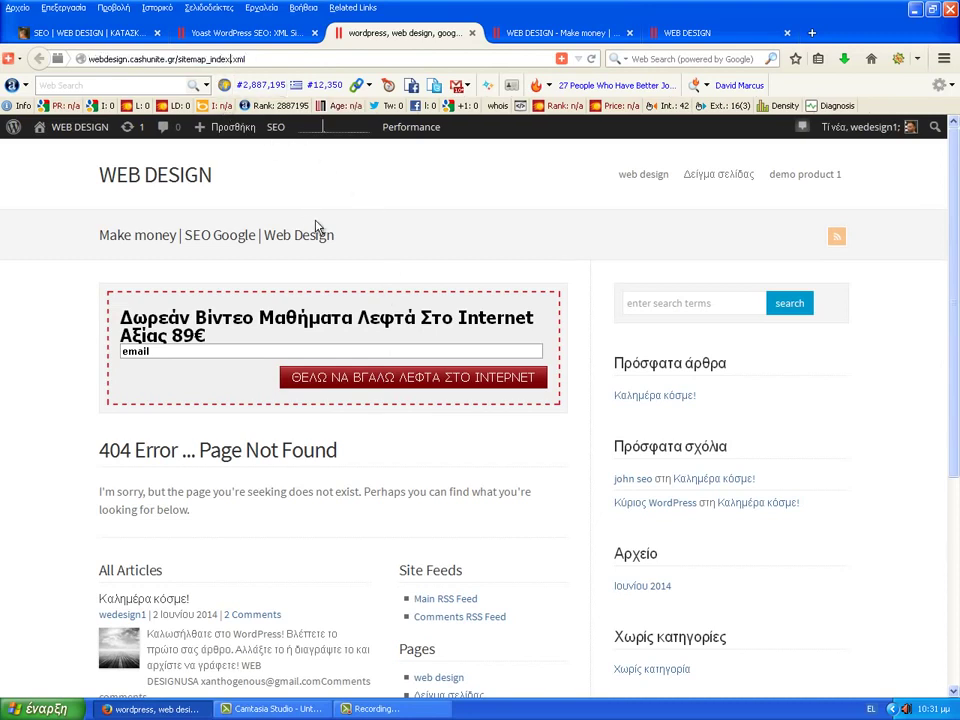
key(BackSpace)
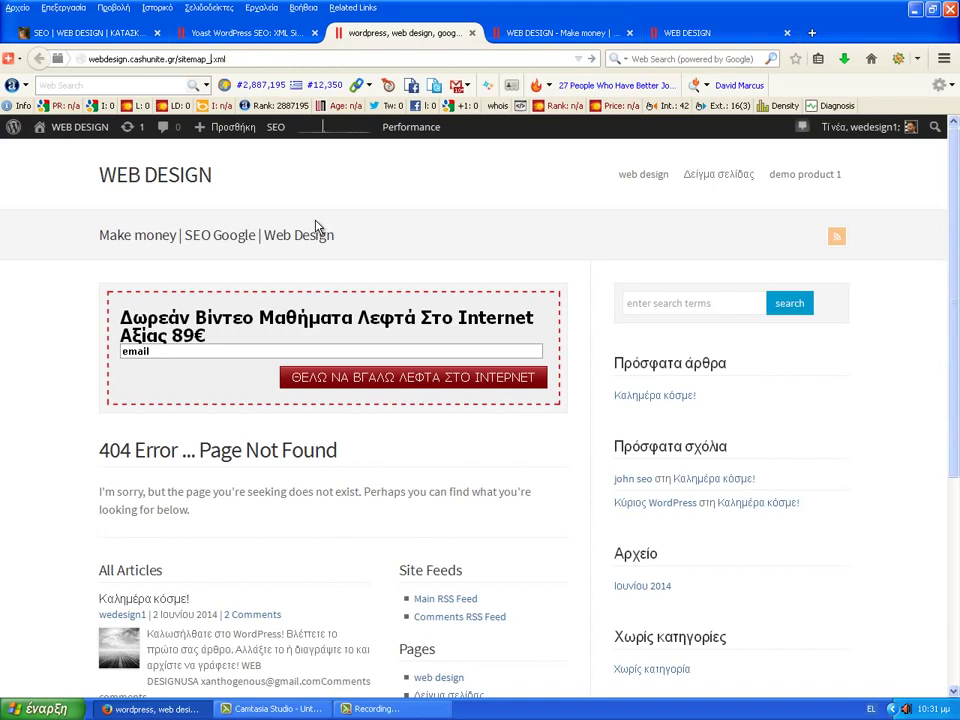
key(Return)
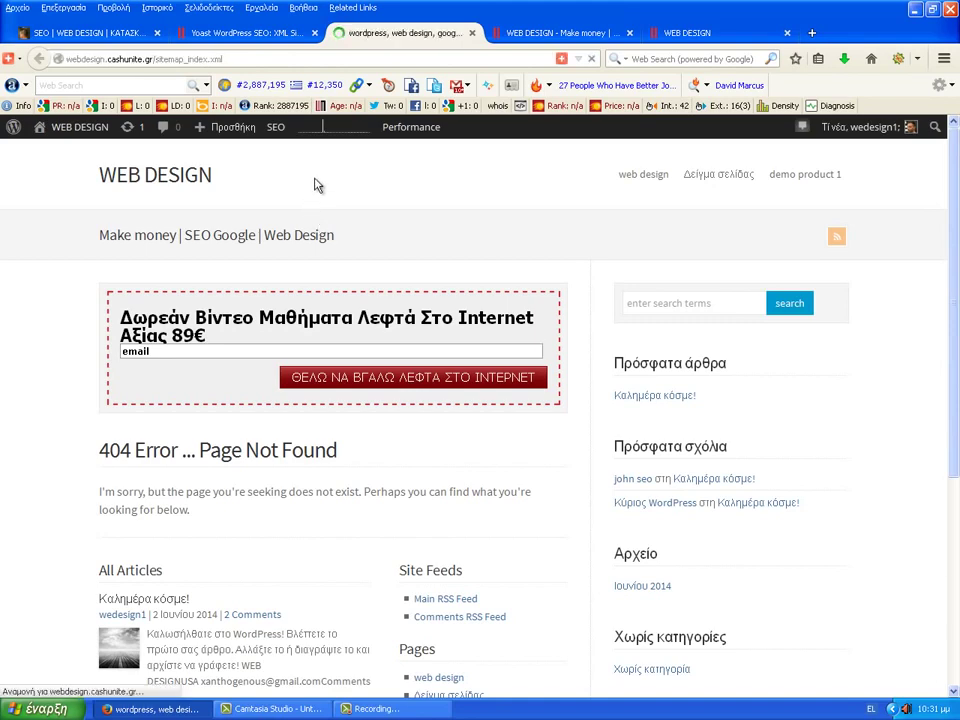
click(231, 60)
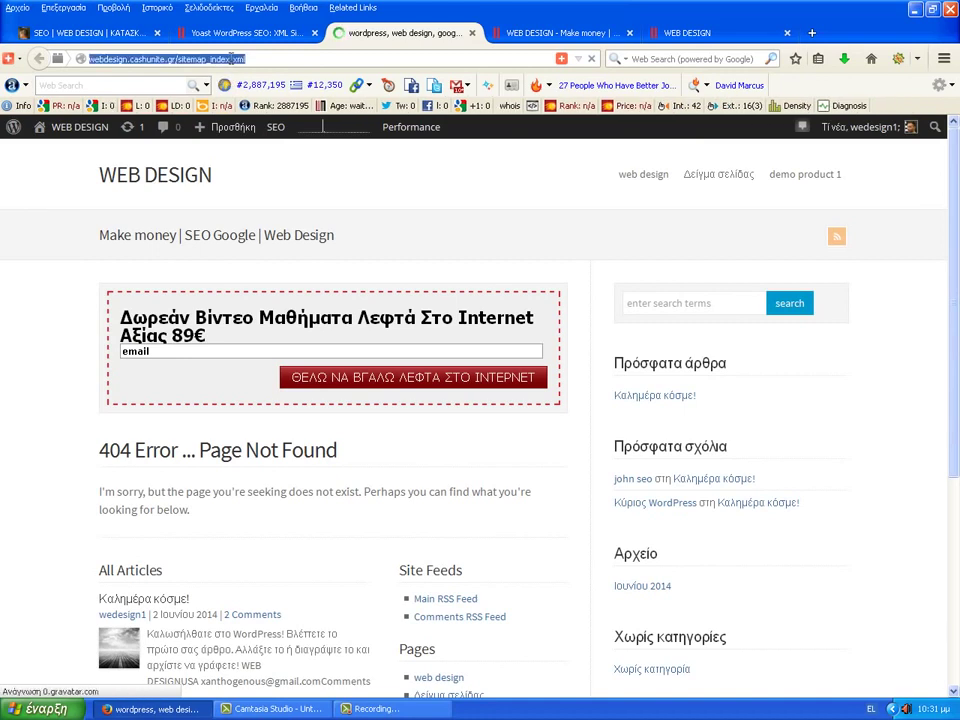
click(231, 60)
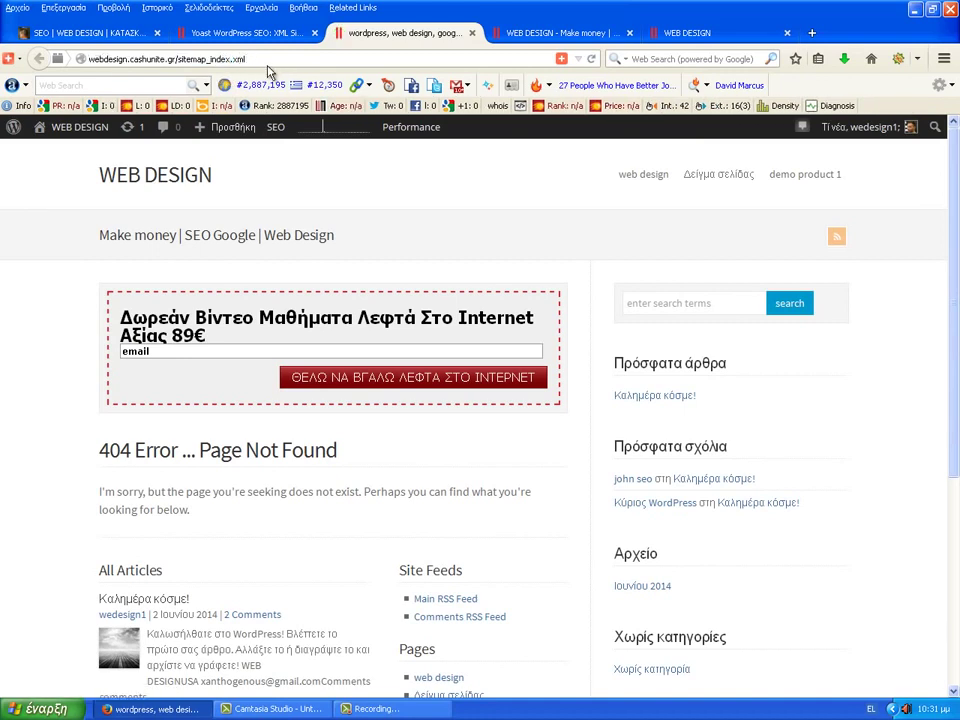
key(BackSpace)
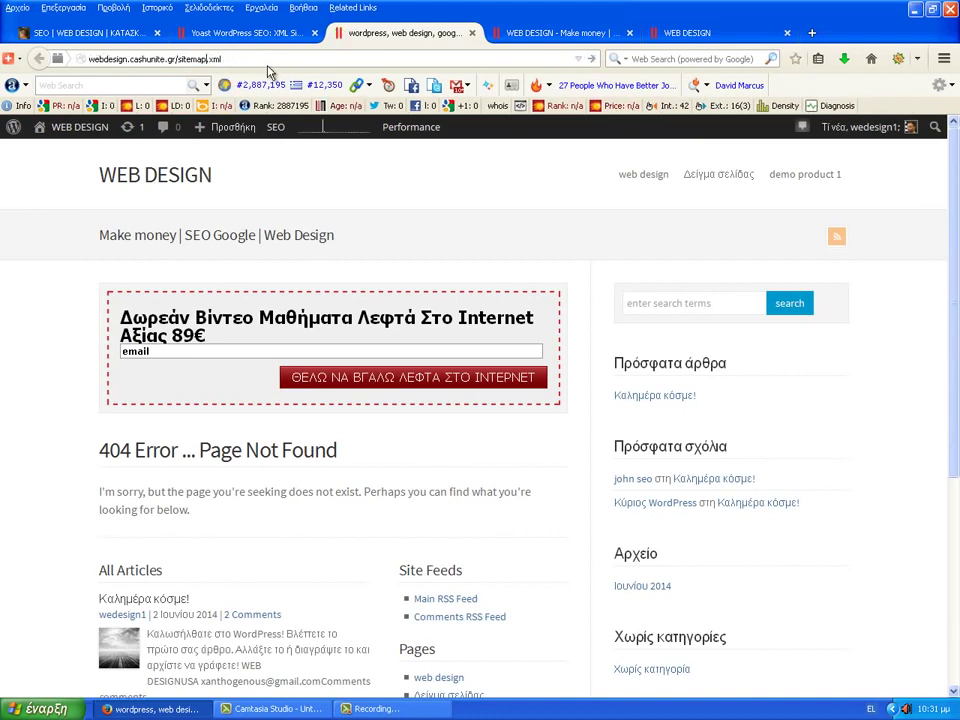
key(Return)
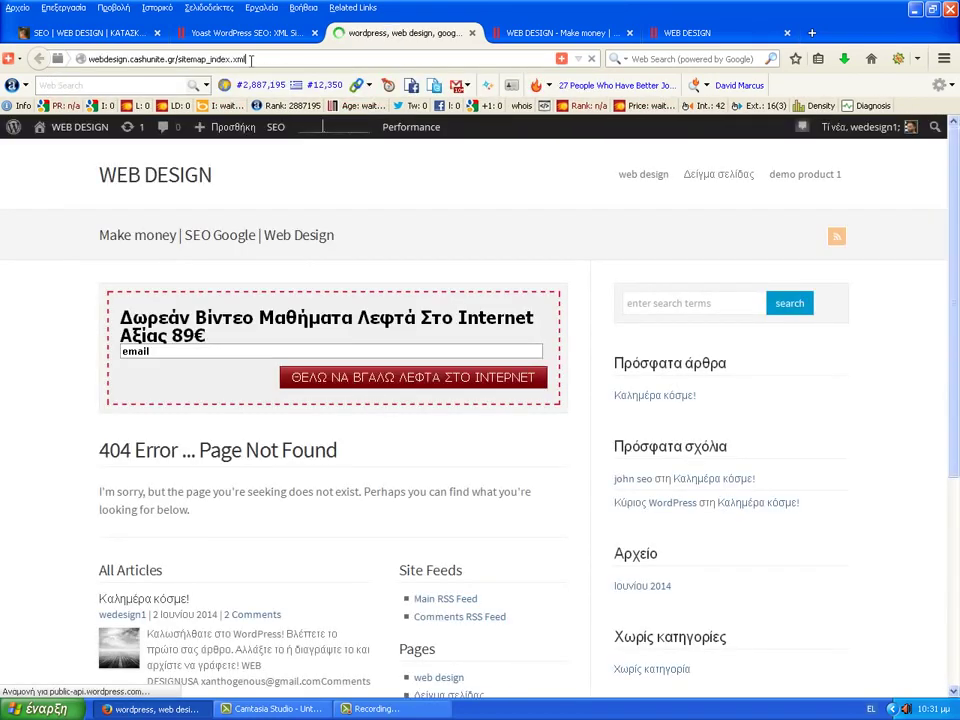
click(197, 60)
View the sitemap at paramarketing.gr/sitemap.xml for comparison, and go back to that site's home page
click(128, 32)
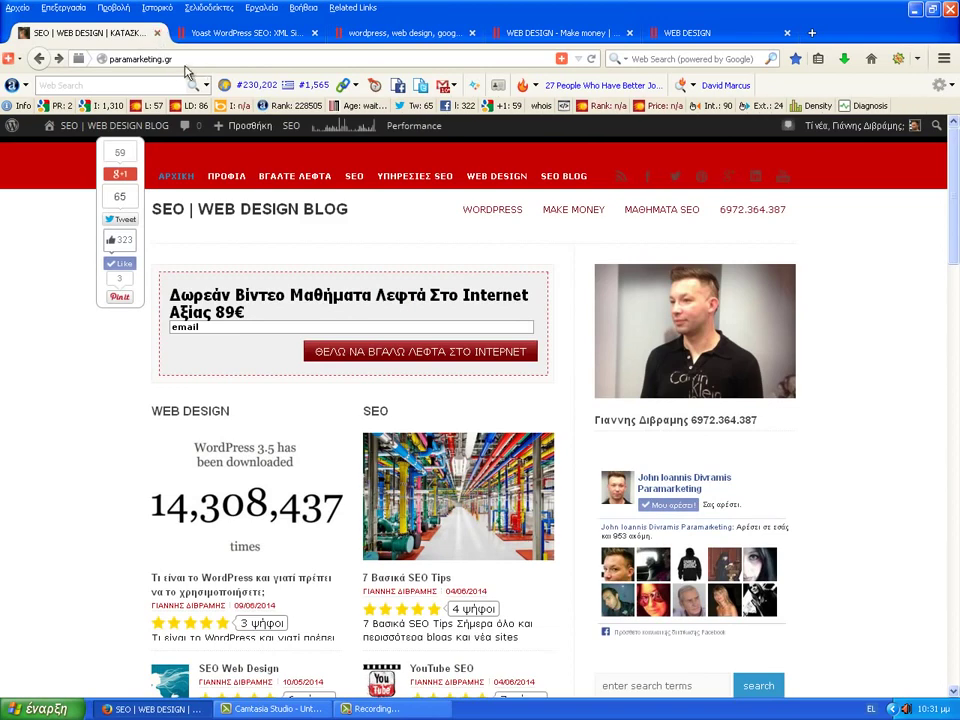
click(209, 57)
text(/)
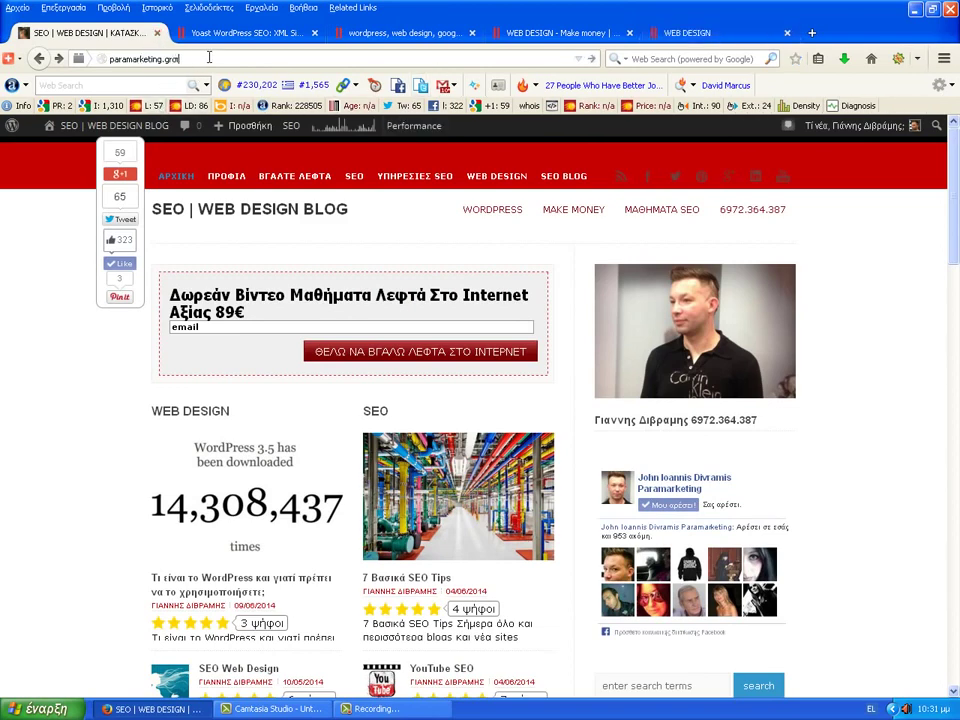
key(BackSpace)
text(sitemap.xml)
key(Return)
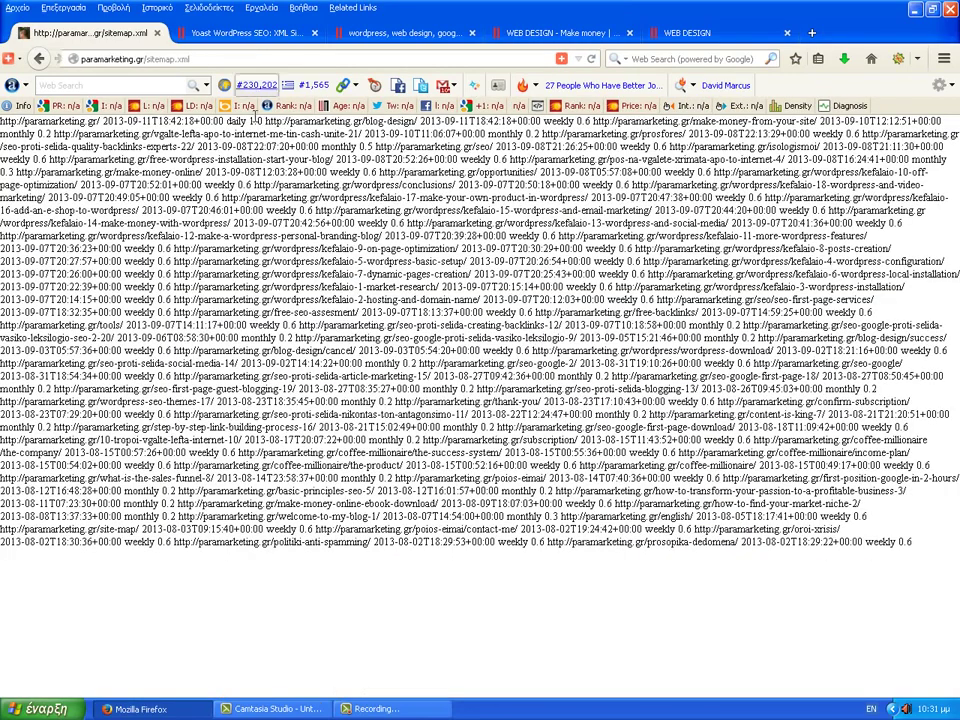
click(38, 59)
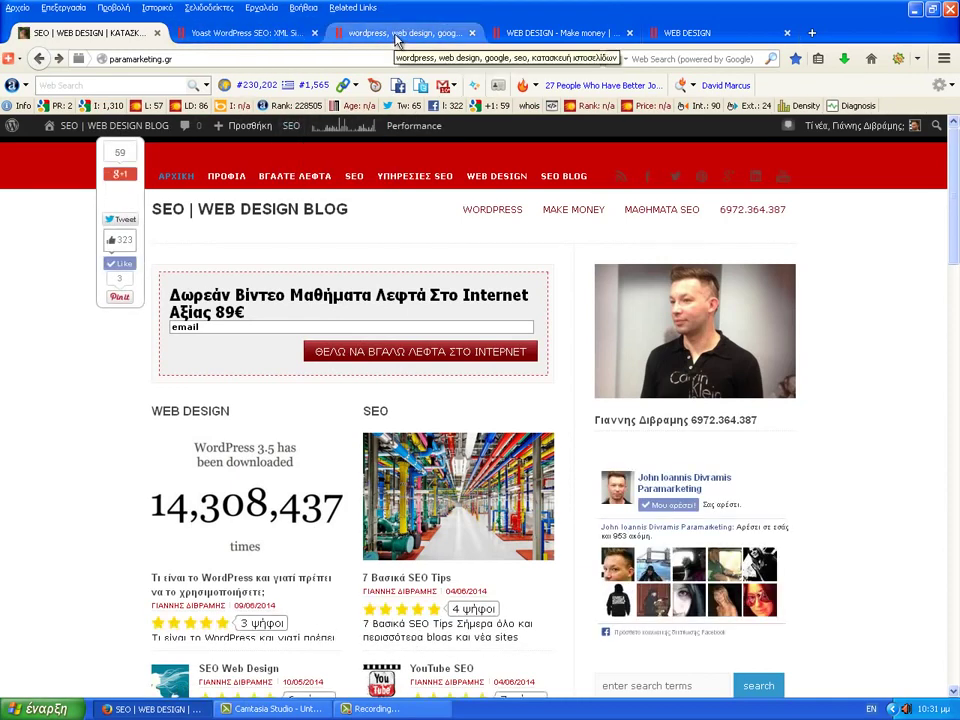
Check the web design site's front page, close the sitemap_index.xml page, and return to the XML Sitemaps settings
click(541, 35)
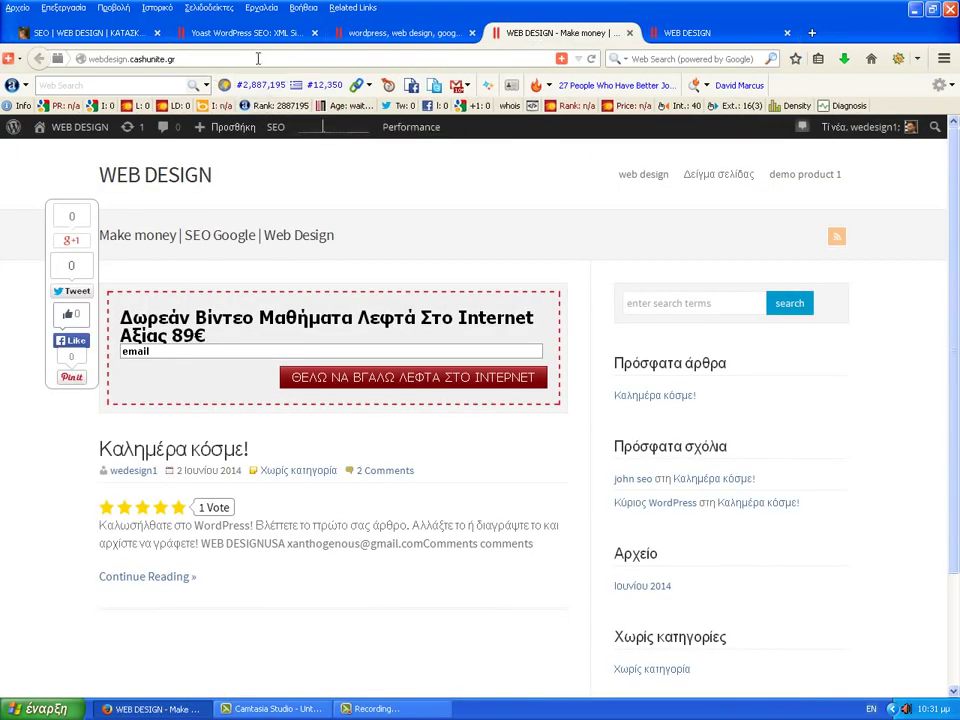
click(392, 35)
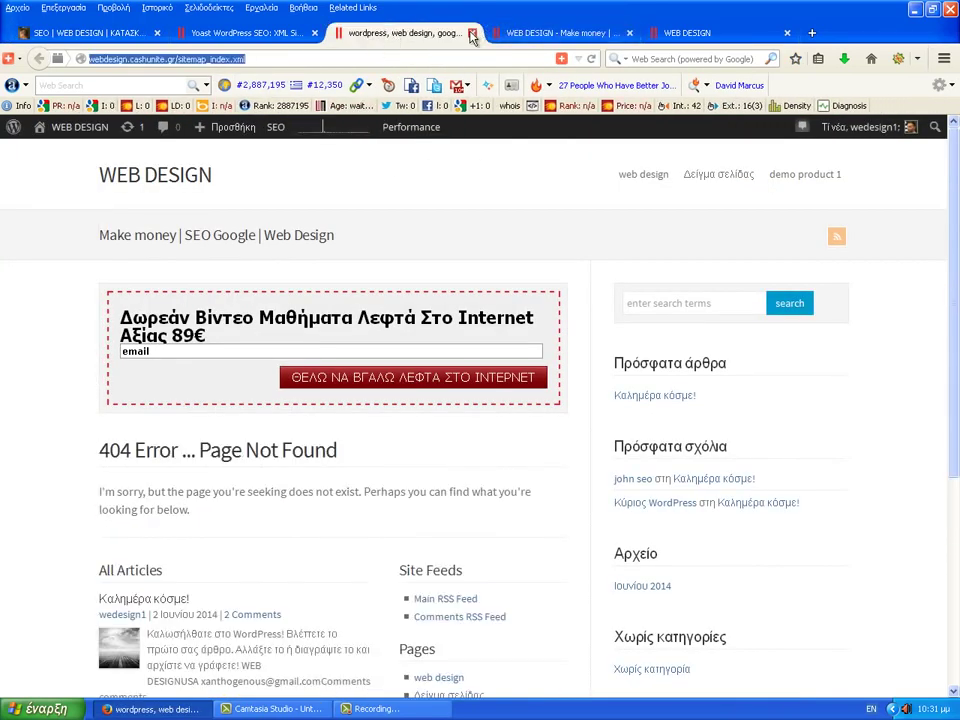
click(472, 33)
click(276, 35)
scroll(317, 403, down, 3)
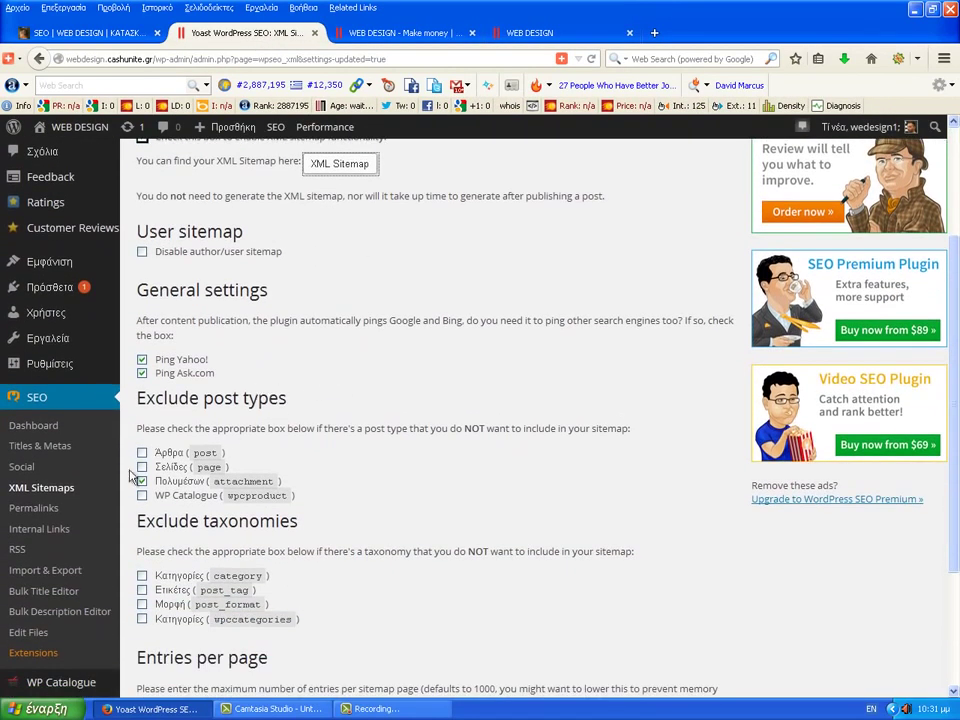
In the Yoast Permalinks settings, enable stripping the category base from category URLs, leave Force Transport at its default, and save
click(33, 508)
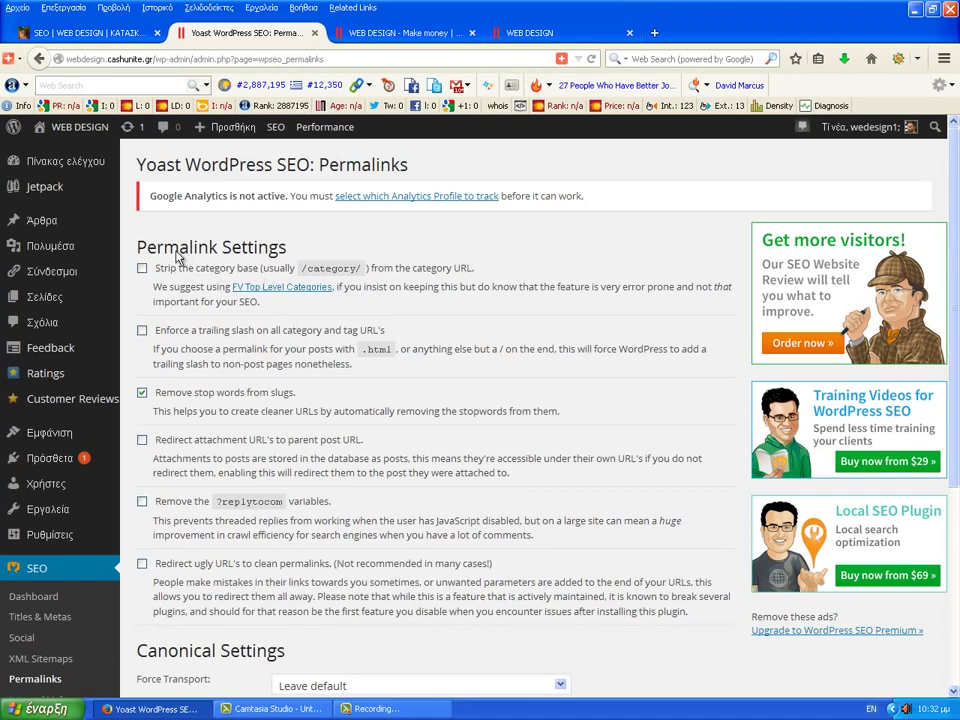
click(143, 270)
scroll(313, 272, down, 2)
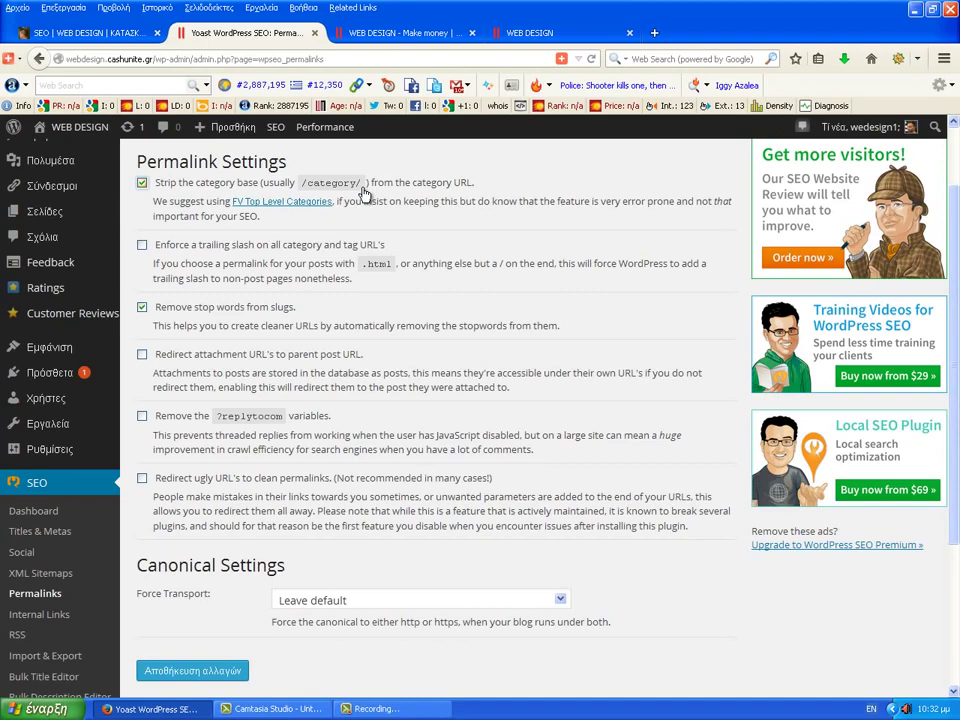
drag(364, 190, 300, 186)
click(562, 600)
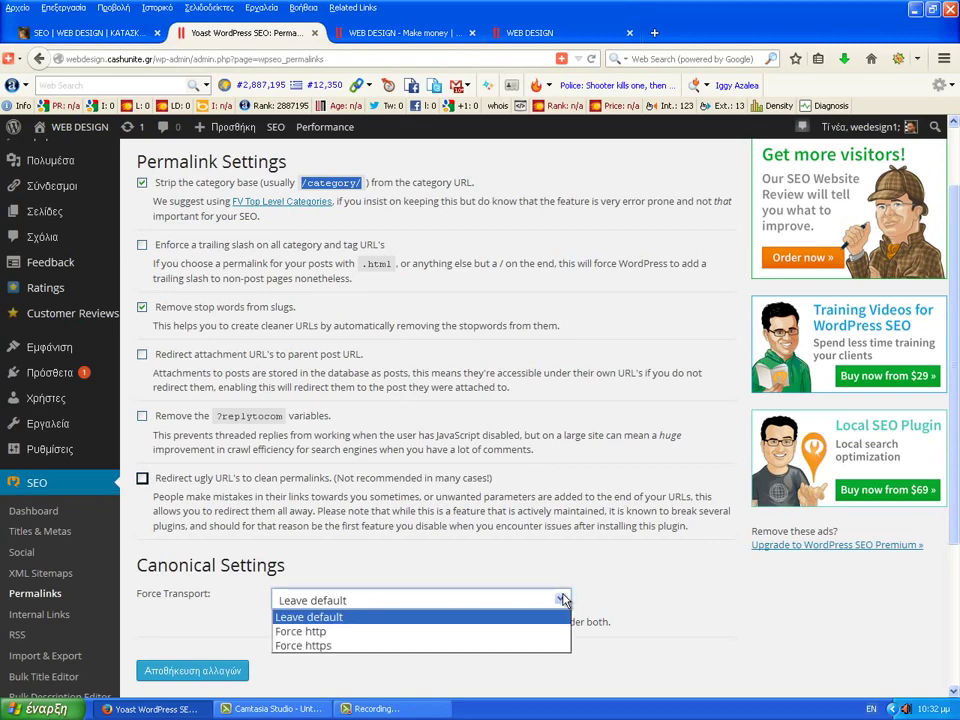
click(562, 600)
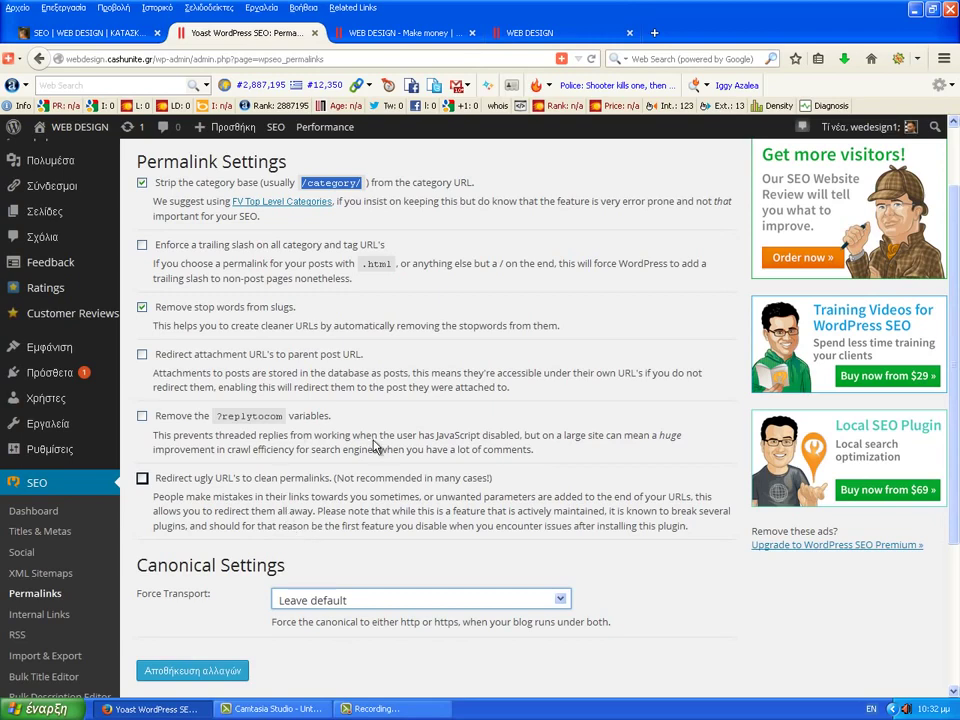
click(212, 671)
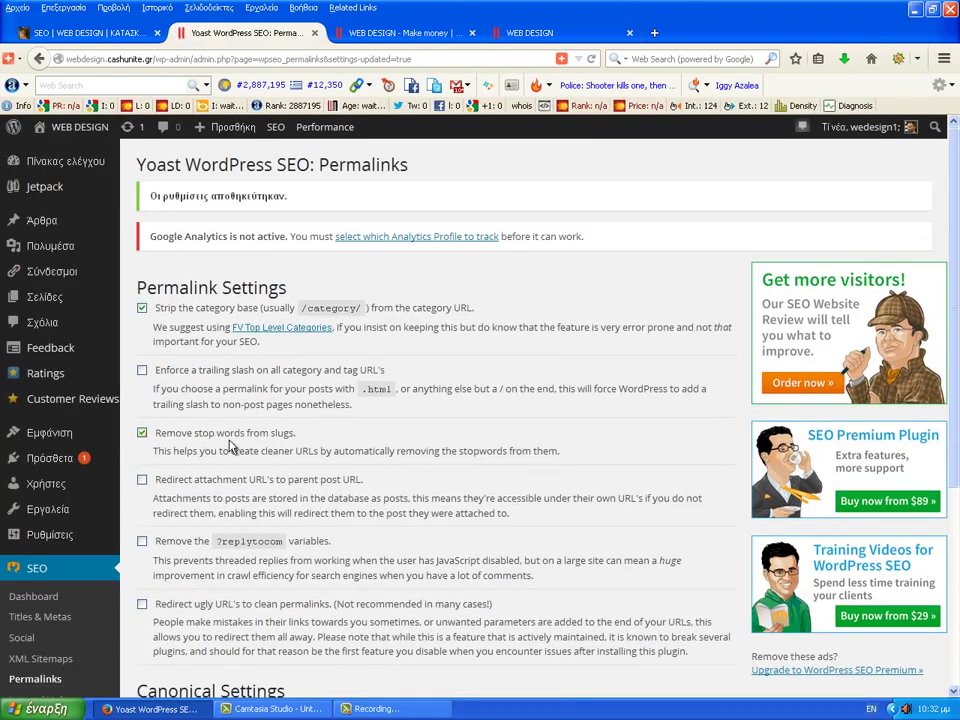
In the Yoast Internal Links settings, enable breadcrumbs with the last page in bold, and save the changes
scroll(320, 444, down, 2)
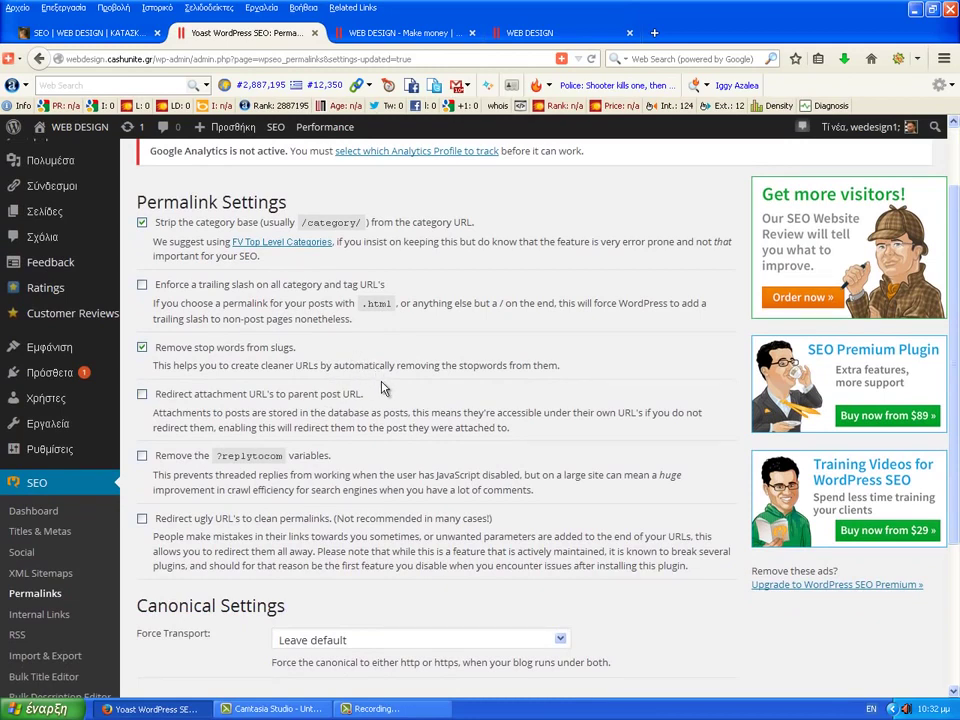
scroll(343, 373, down, 4)
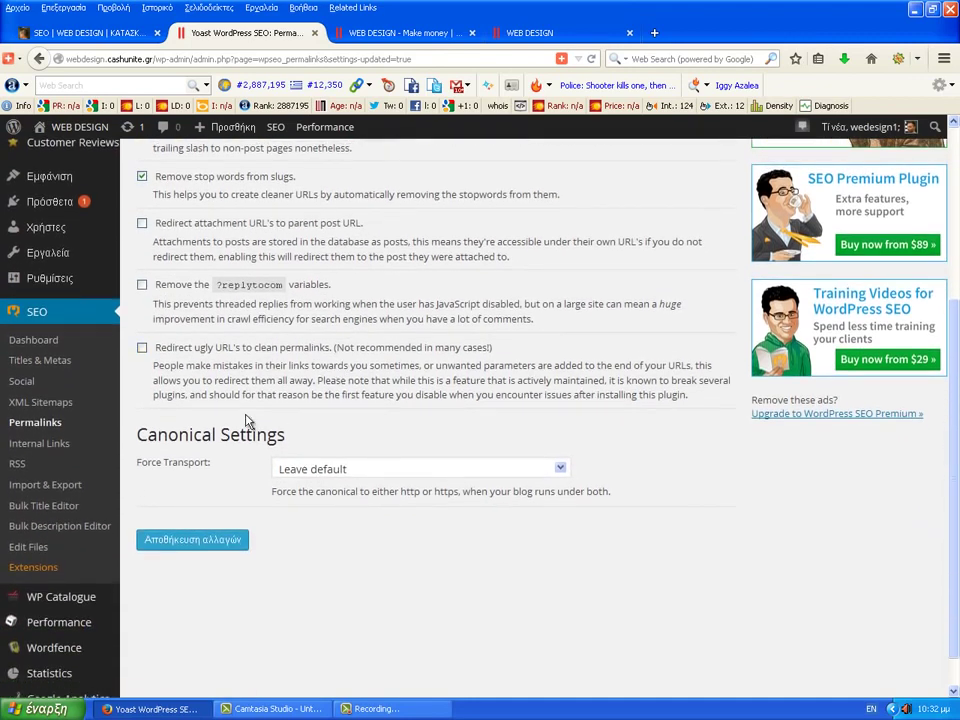
click(42, 446)
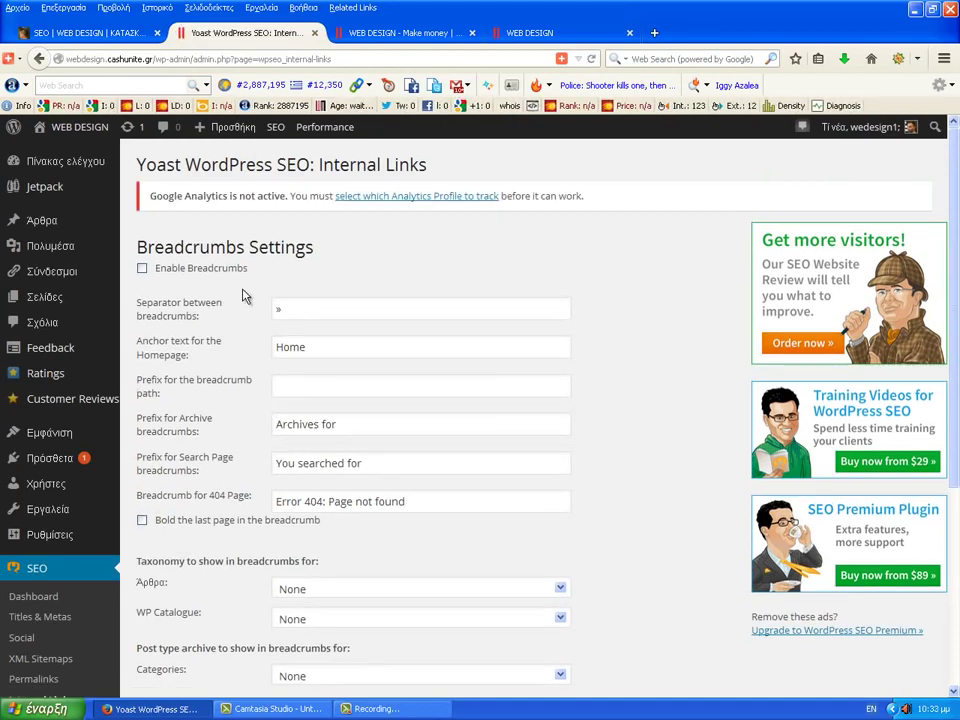
click(142, 268)
scroll(170, 490, down, 2)
click(143, 437)
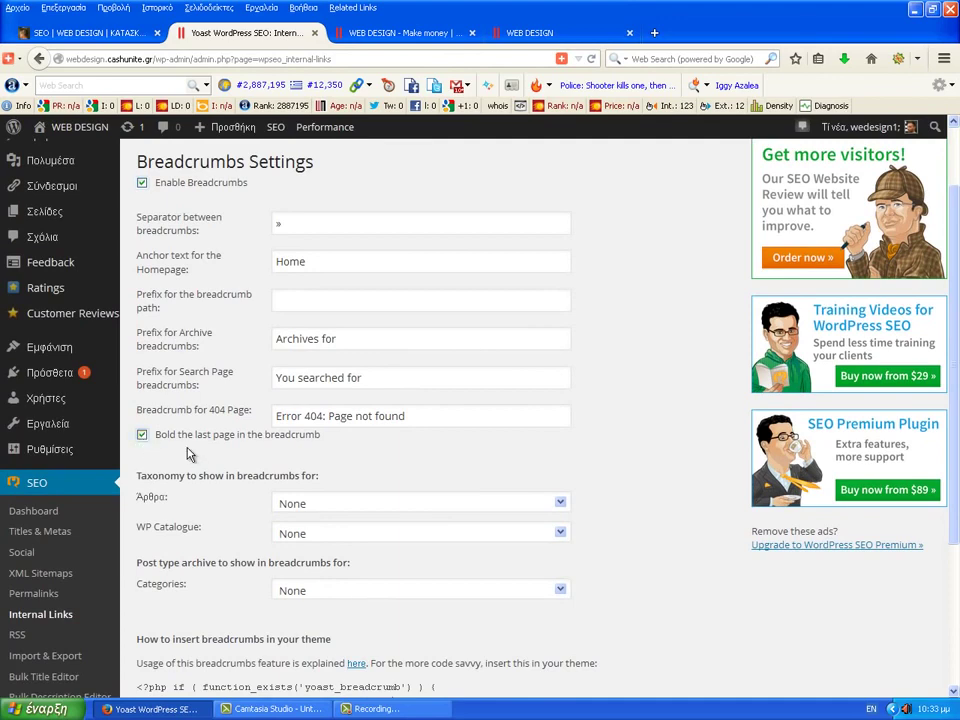
scroll(245, 450, down, 2)
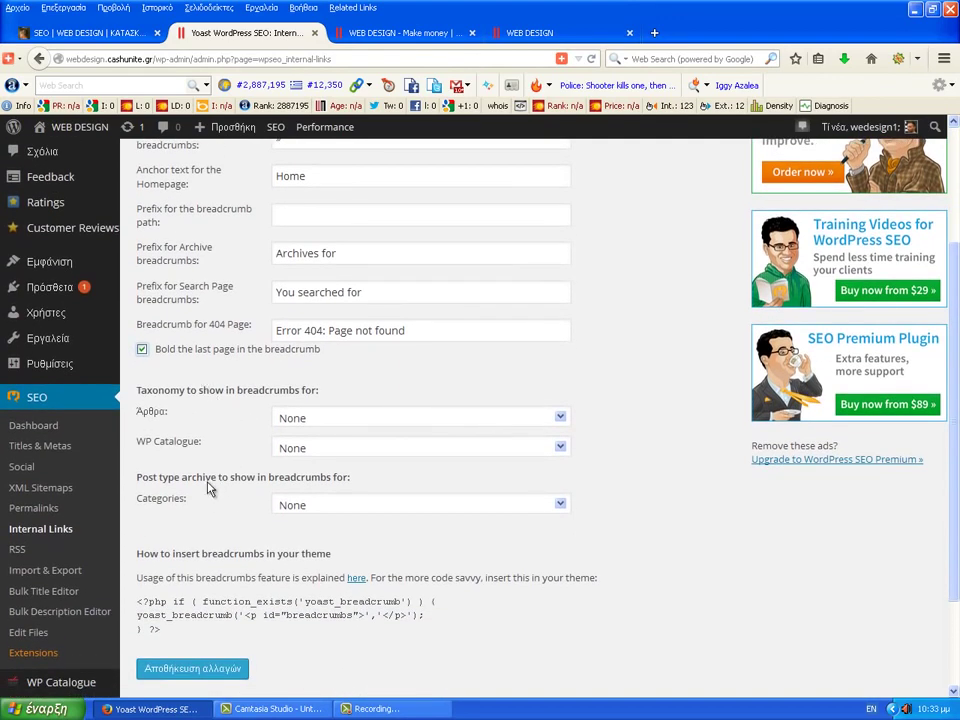
click(212, 668)
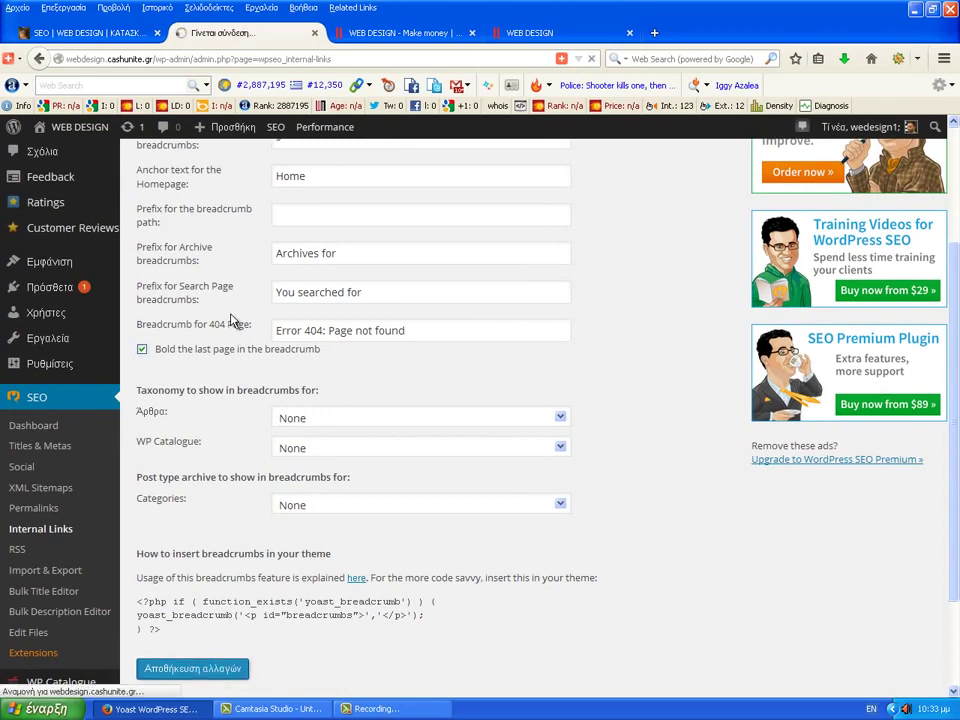
Open the WEB DESIGN category on paramarketing.gr and examine the bold last item in its breadcrumb trail
click(80, 33)
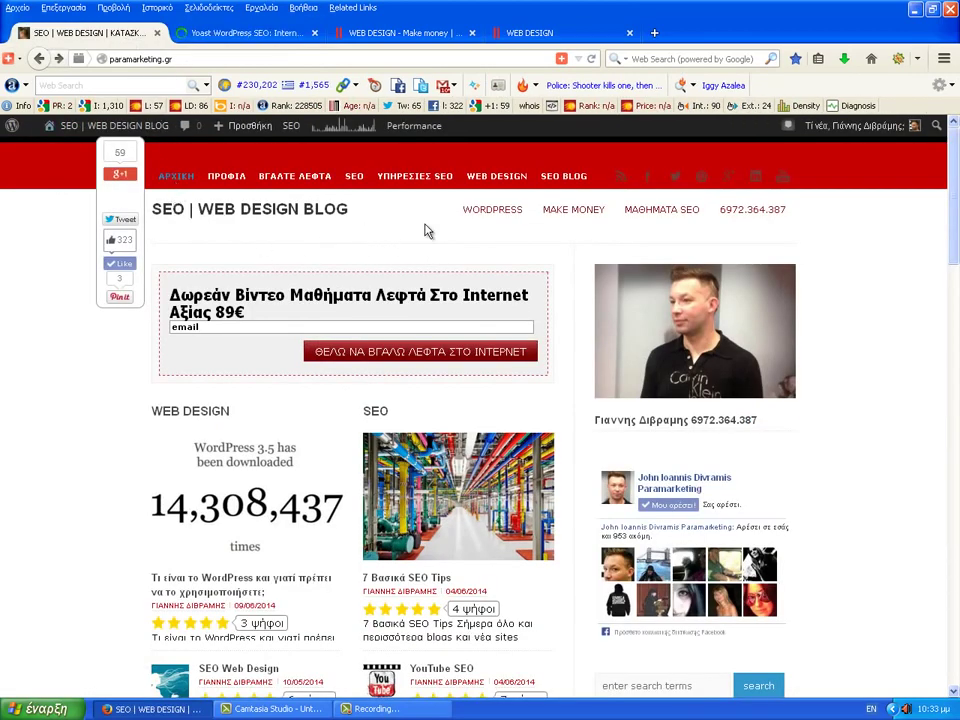
click(196, 415)
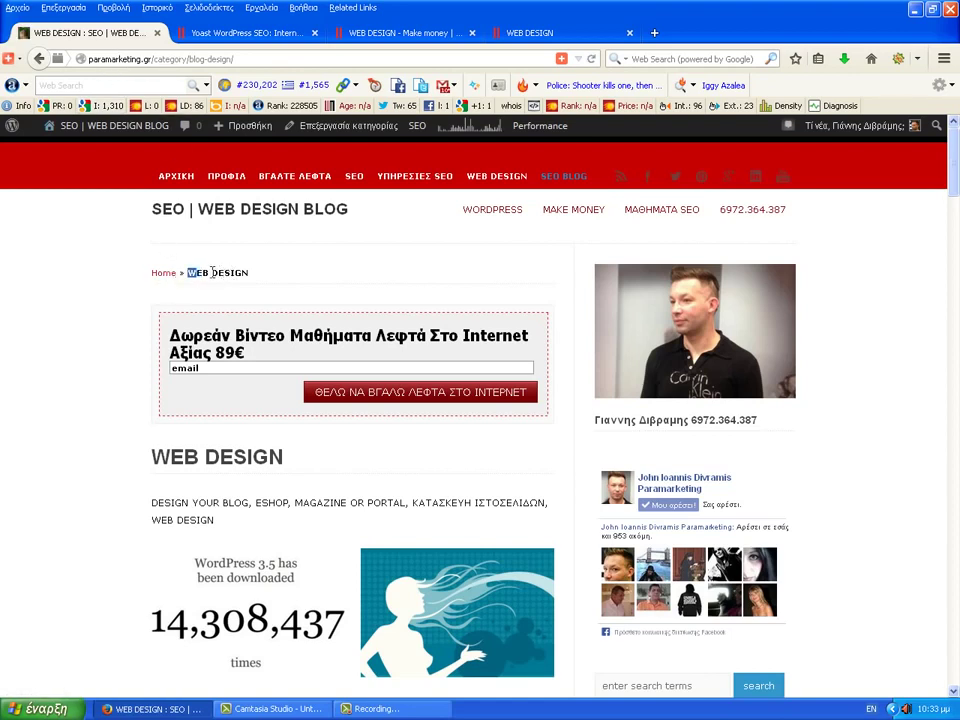
drag(212, 272, 259, 274)
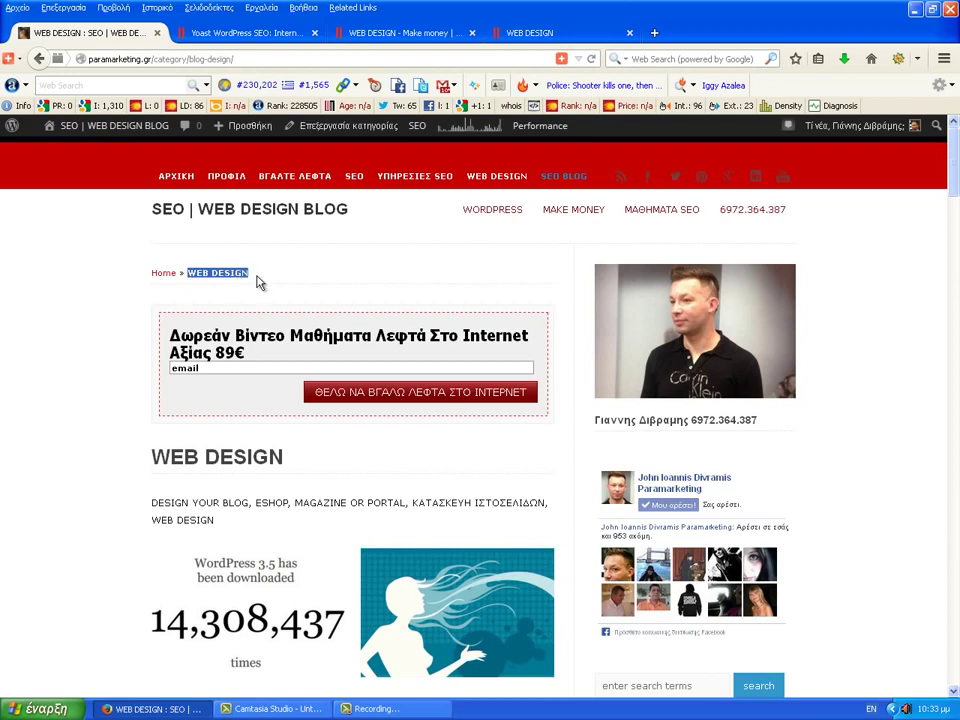
click(251, 276)
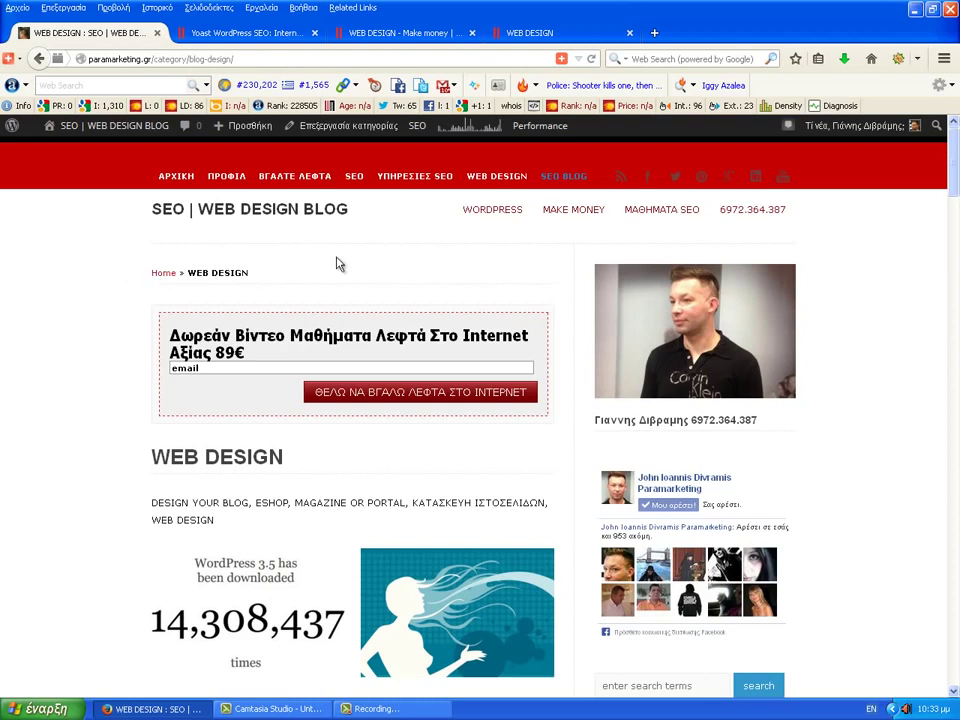
Open the WordPress SEO Redesign service page on paramarketing.gr and examine its full breadcrumb trail
mouse_move(411, 182)
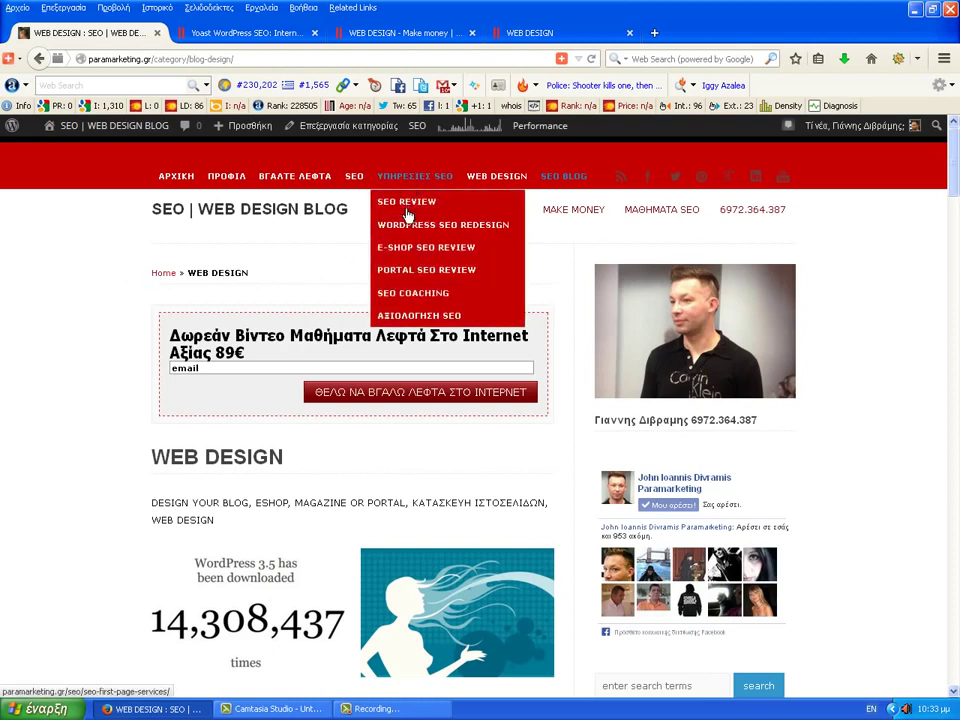
click(404, 232)
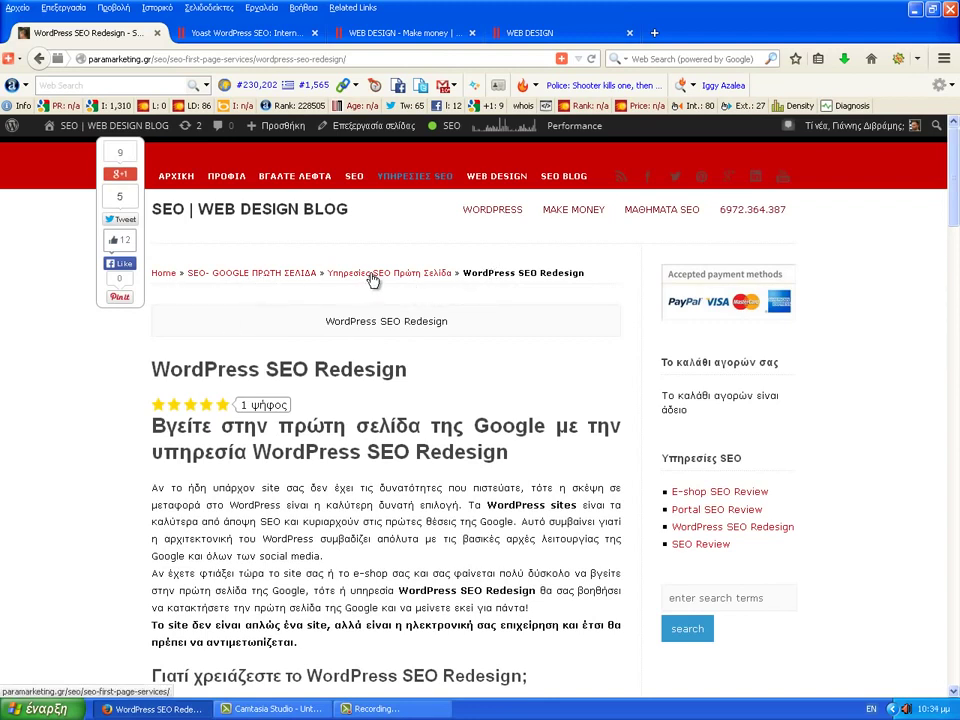
drag(581, 276, 156, 281)
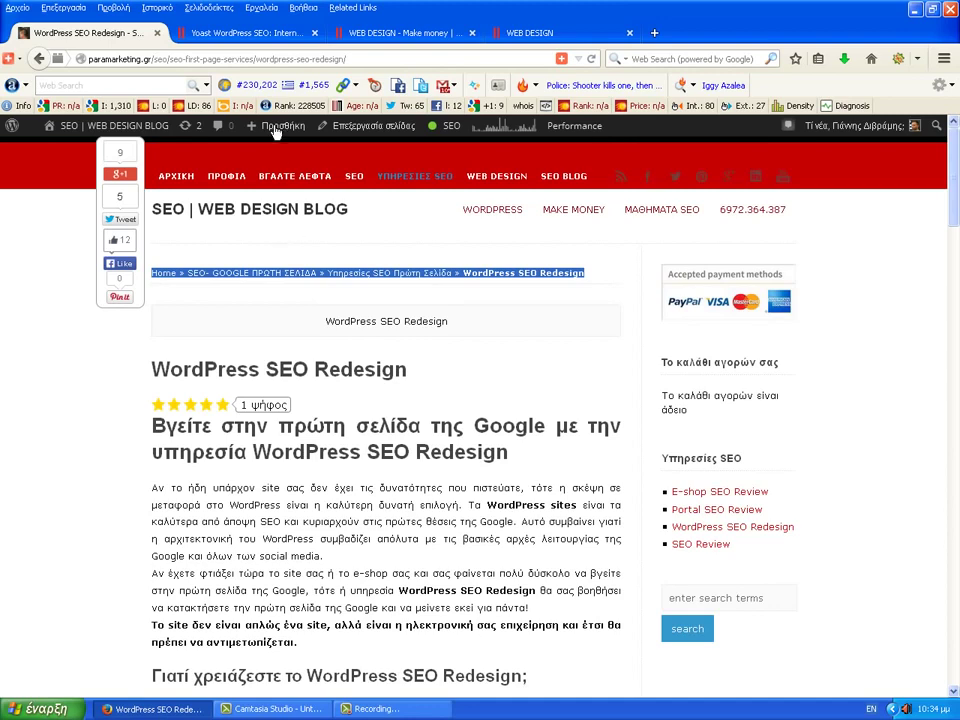
Return to the Yoast Internal Links settings of the web design site and review the breadcrumb options
click(240, 32)
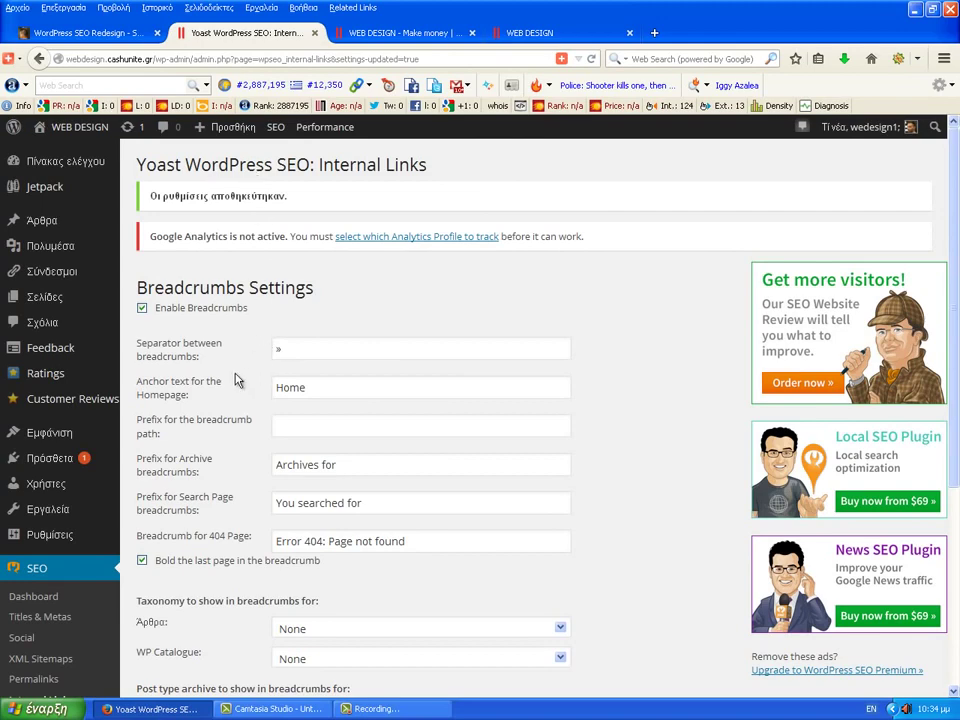
scroll(240, 375, down, 2)
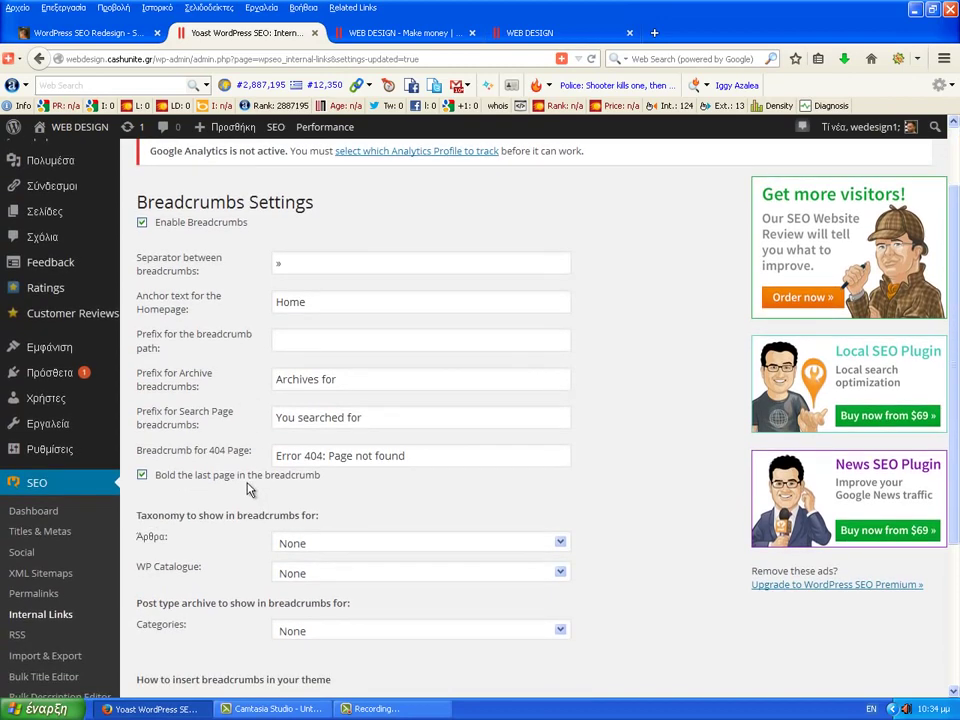
scroll(250, 490, down, 2)
scroll(225, 499, down, 2)
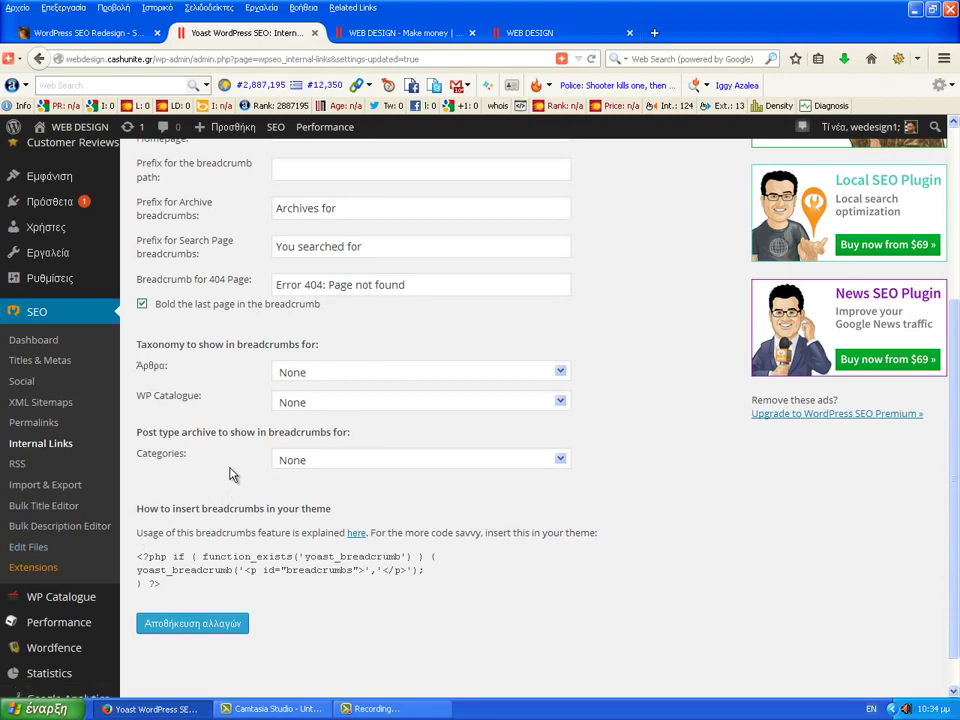
scroll(225, 469, up, 3)
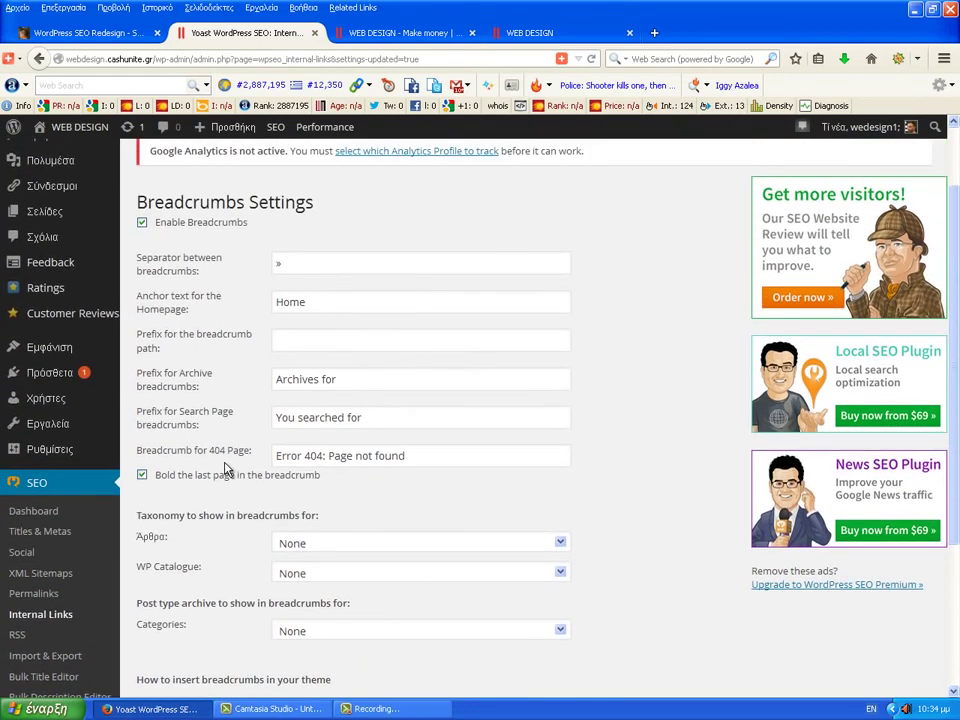
scroll(252, 373, up, 2)
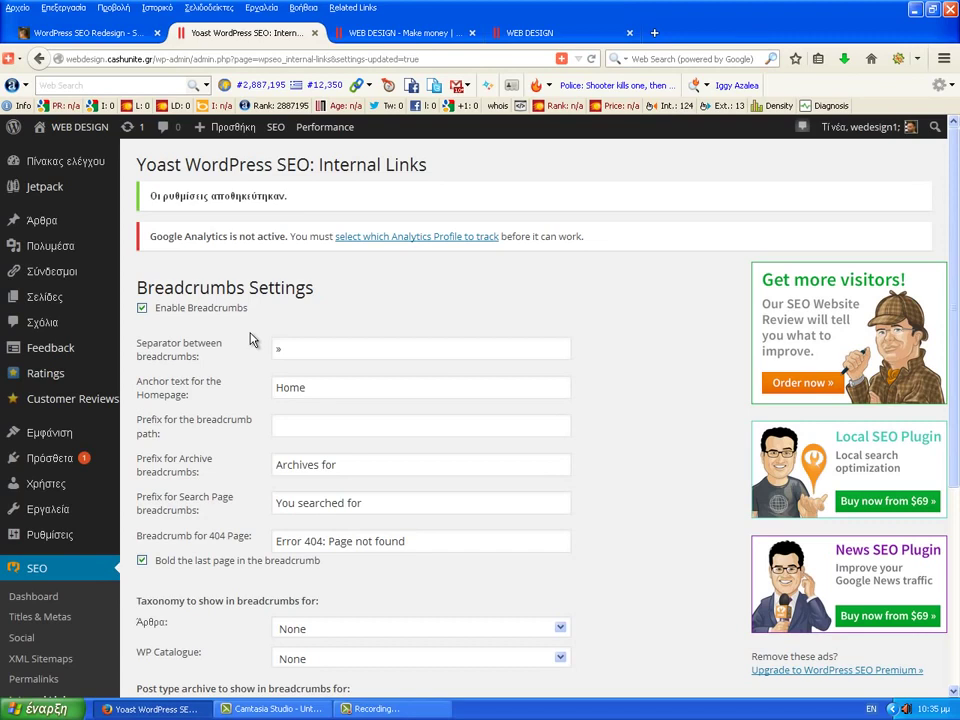
Open the "web design" page for editing from the site's list of pages
click(59, 300)
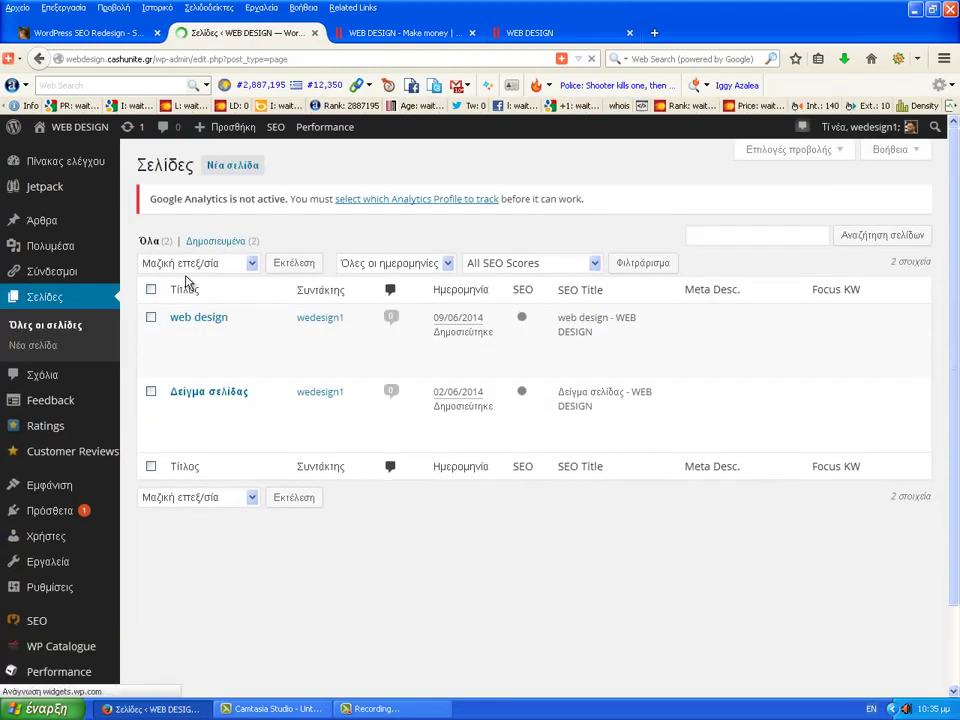
click(190, 320)
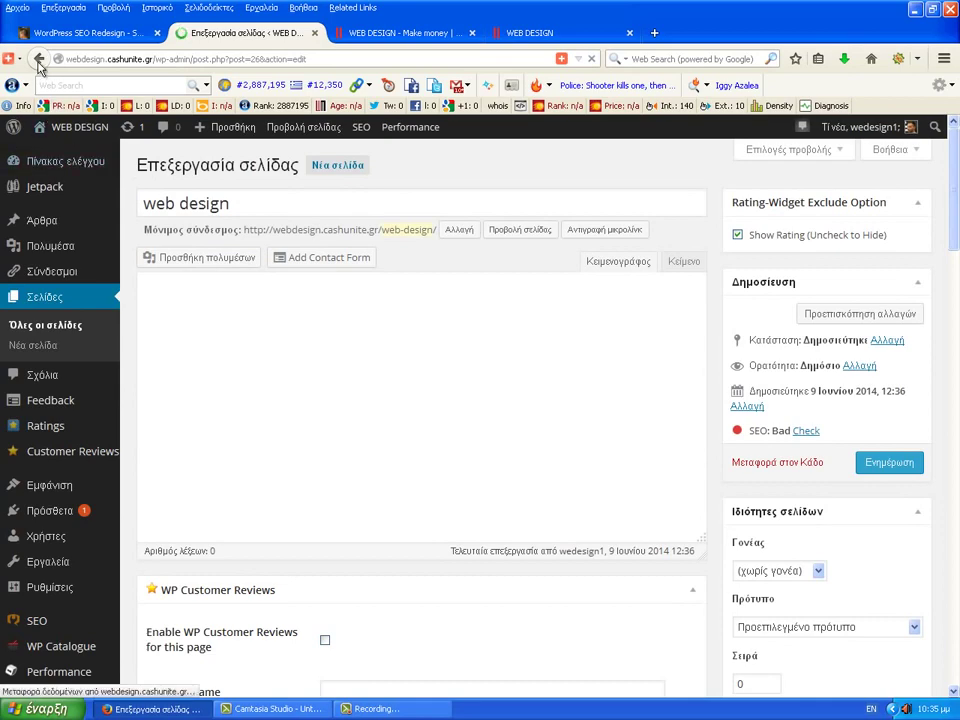
click(40, 64)
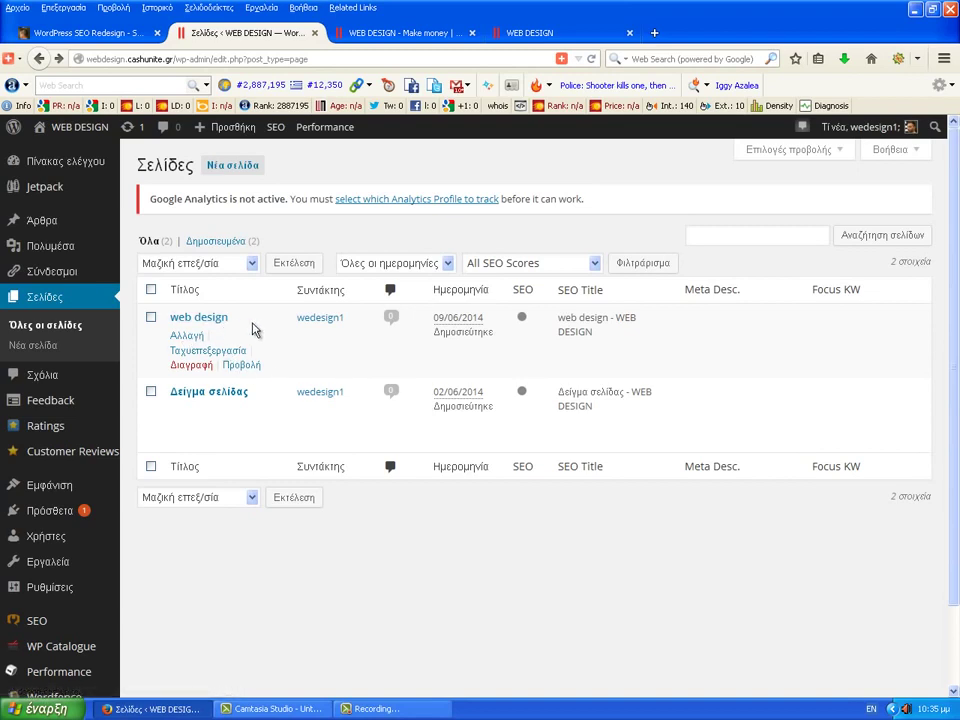
click(190, 337)
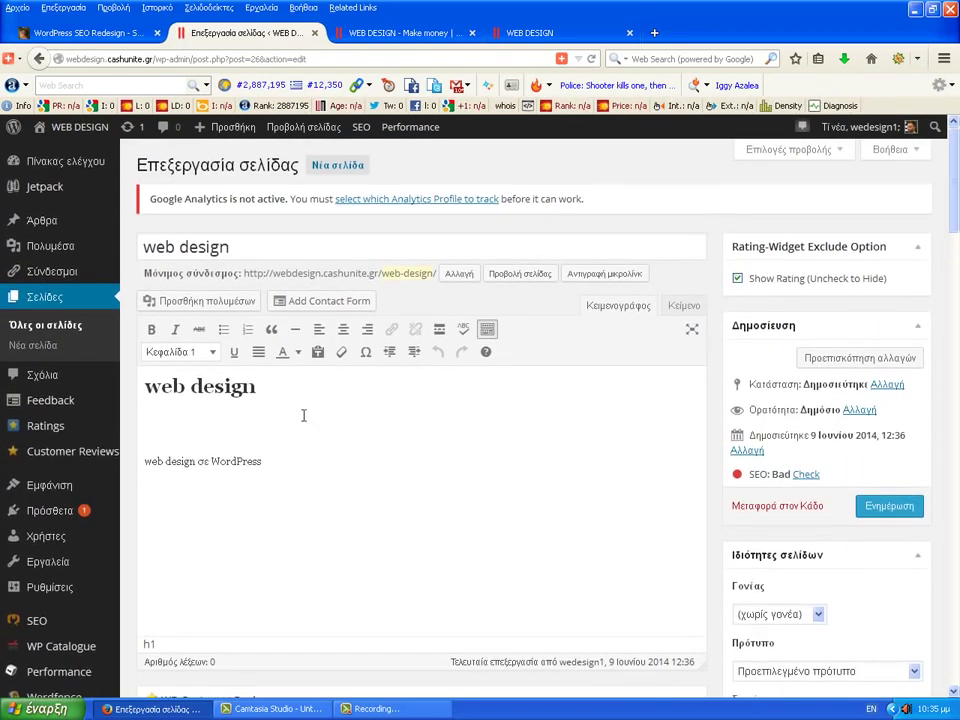
Collapse the Solostream Page Options box, move the WordPress SEO by Yoast box directly below the content editor, and leave it expanded
click(547, 481)
scroll(545, 482, down, 3)
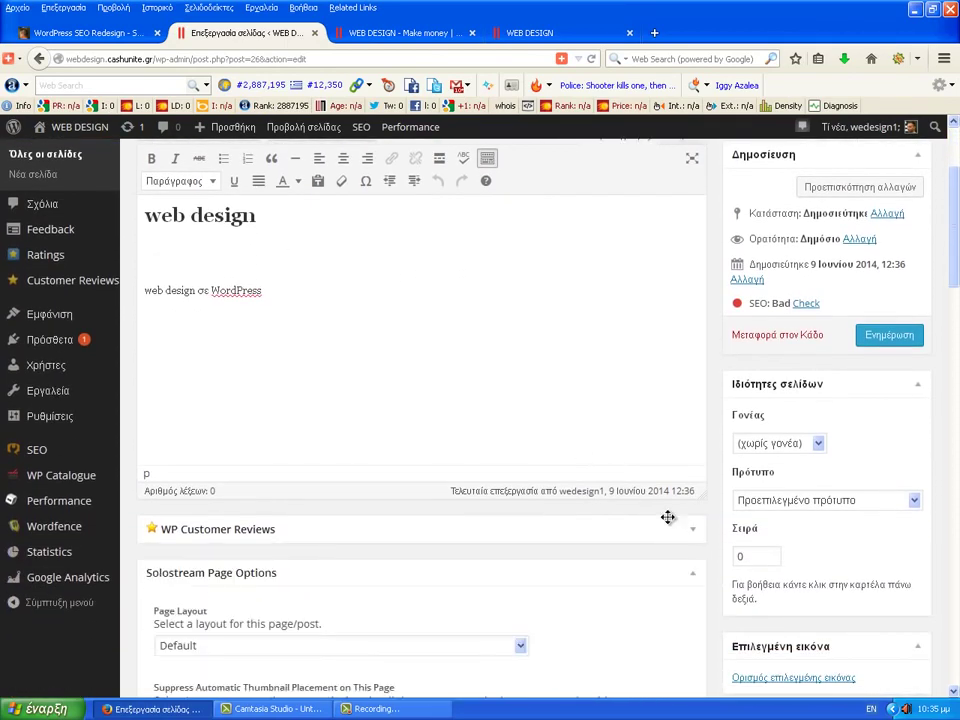
scroll(668, 517, down, 2)
click(694, 489)
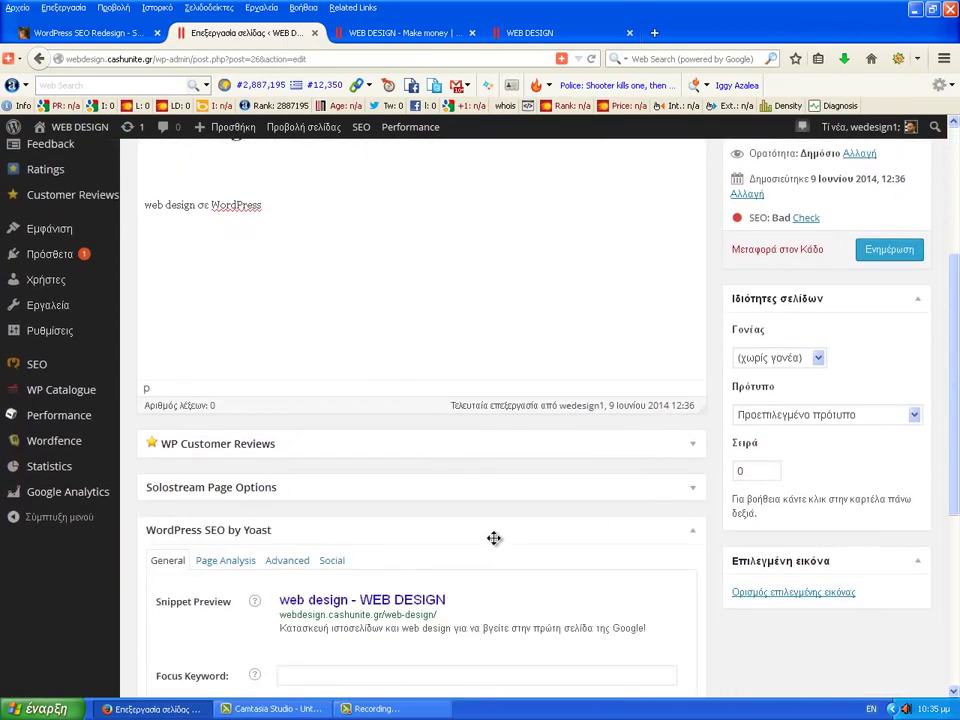
drag(494, 539, 495, 460)
click(688, 530)
drag(581, 540, 576, 480)
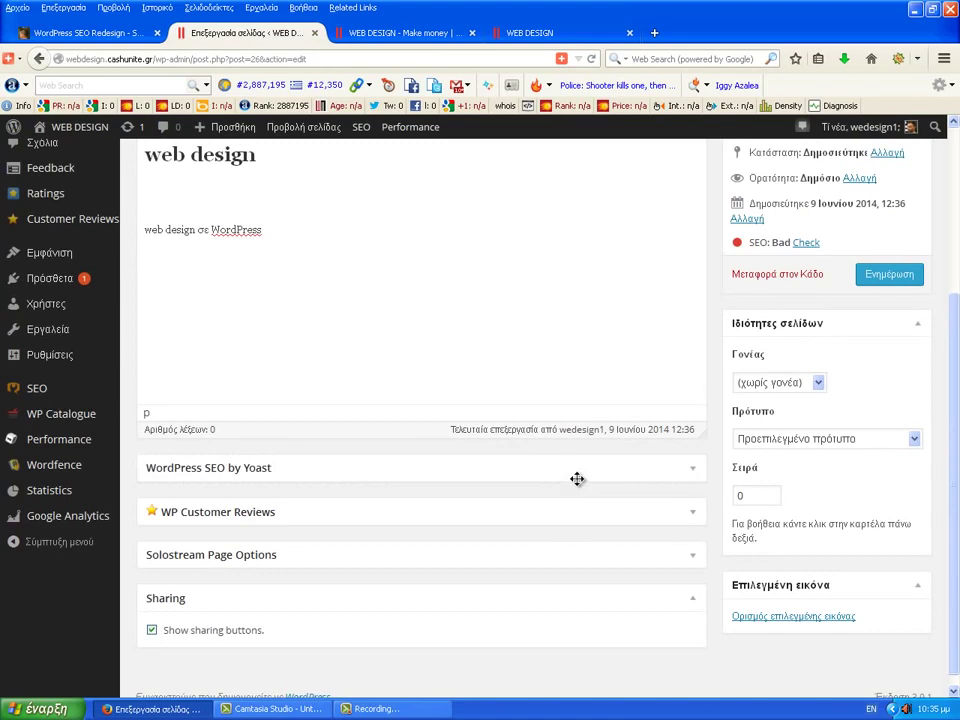
click(686, 472)
scroll(590, 497, down, 3)
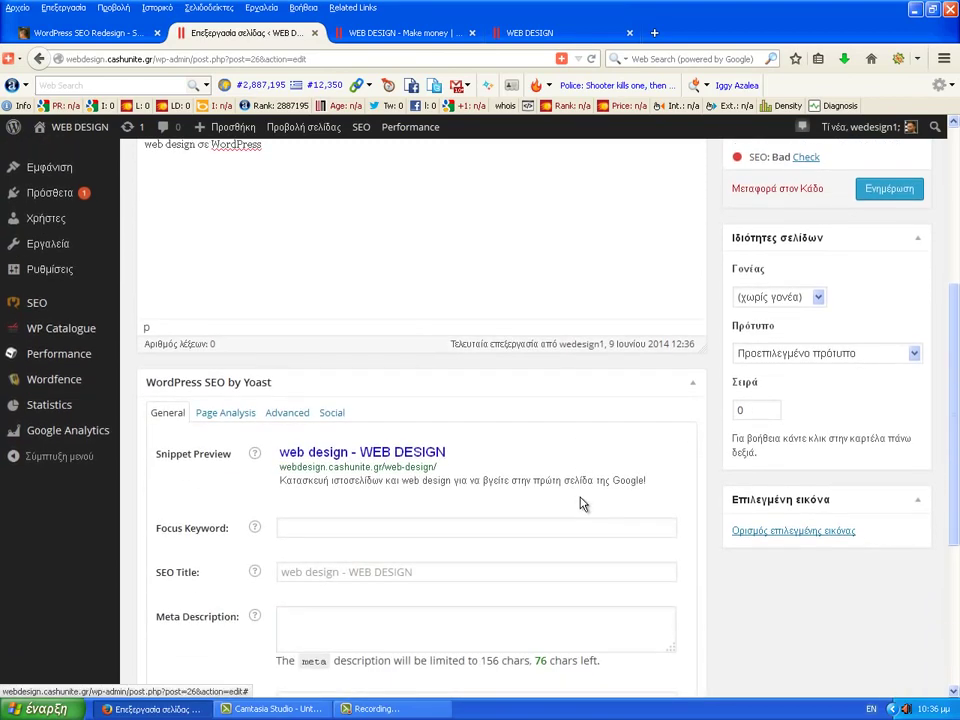
Set the page's focus keyword to "web design", check its page analysis, and return to the general SEO settings
scroll(556, 509, down, 1)
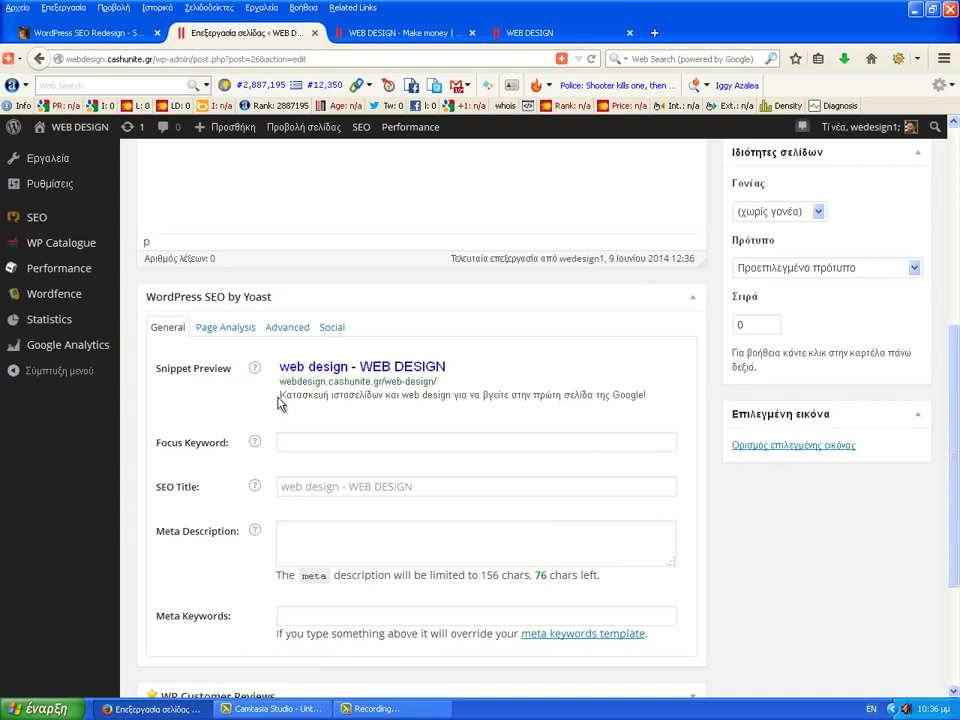
drag(281, 398, 656, 403)
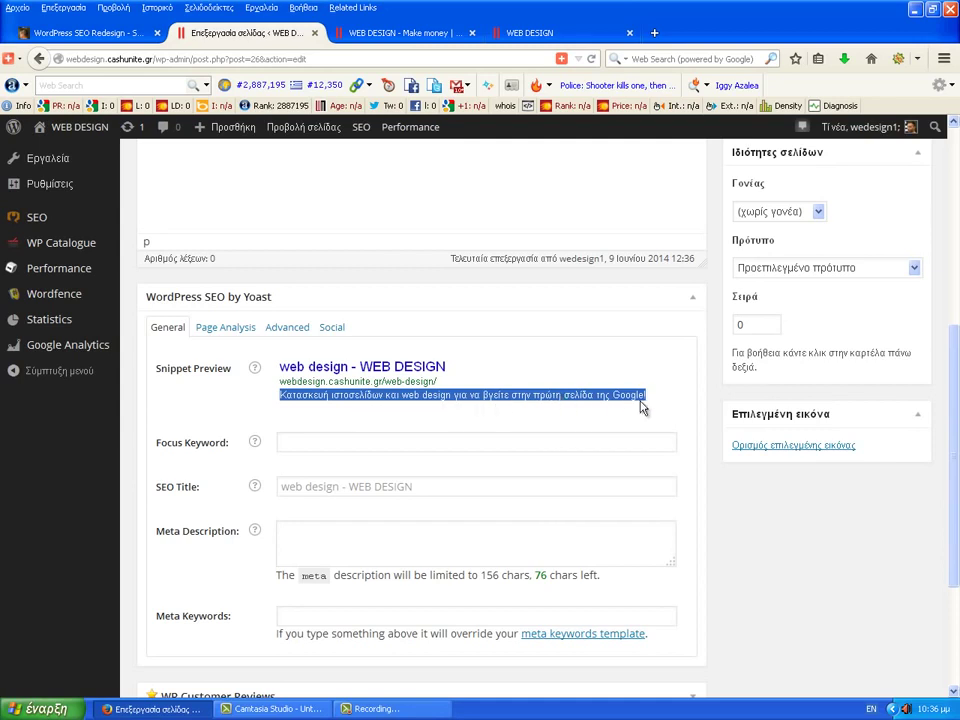
click(358, 441)
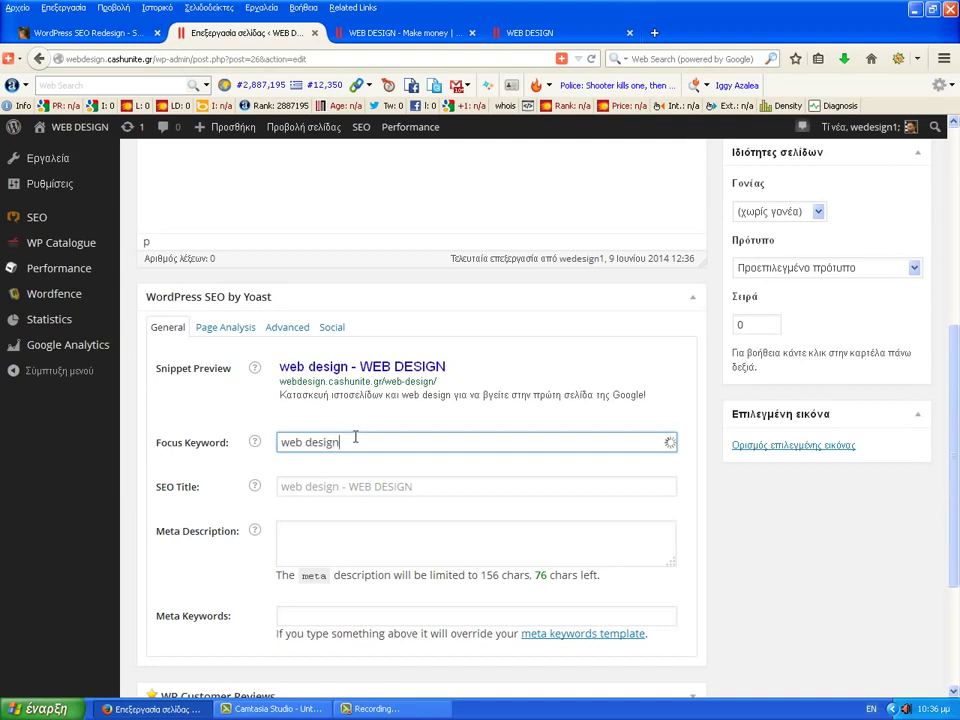
click(363, 468)
click(229, 330)
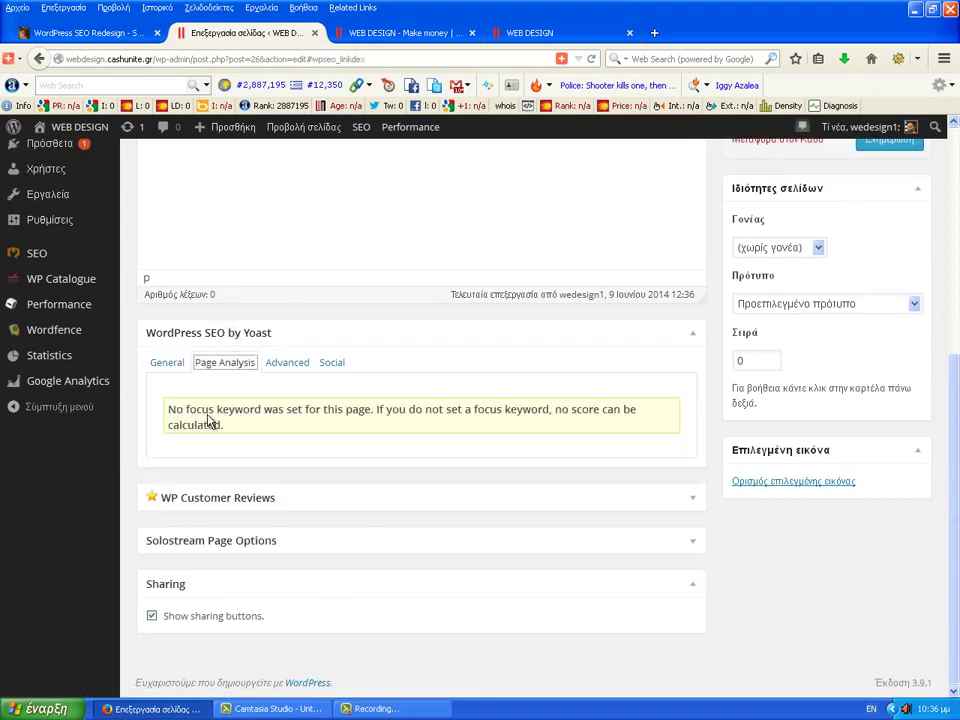
click(166, 362)
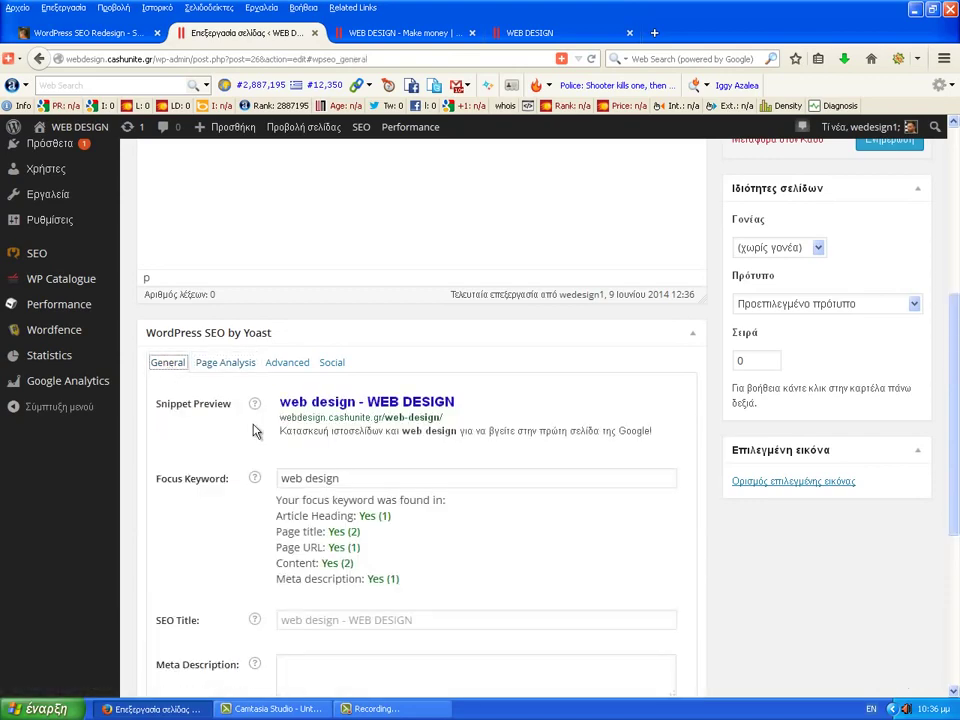
Copy the snippet preview's description into the page's meta description and insert "SEO" before "web design"
scroll(381, 471, down, 3)
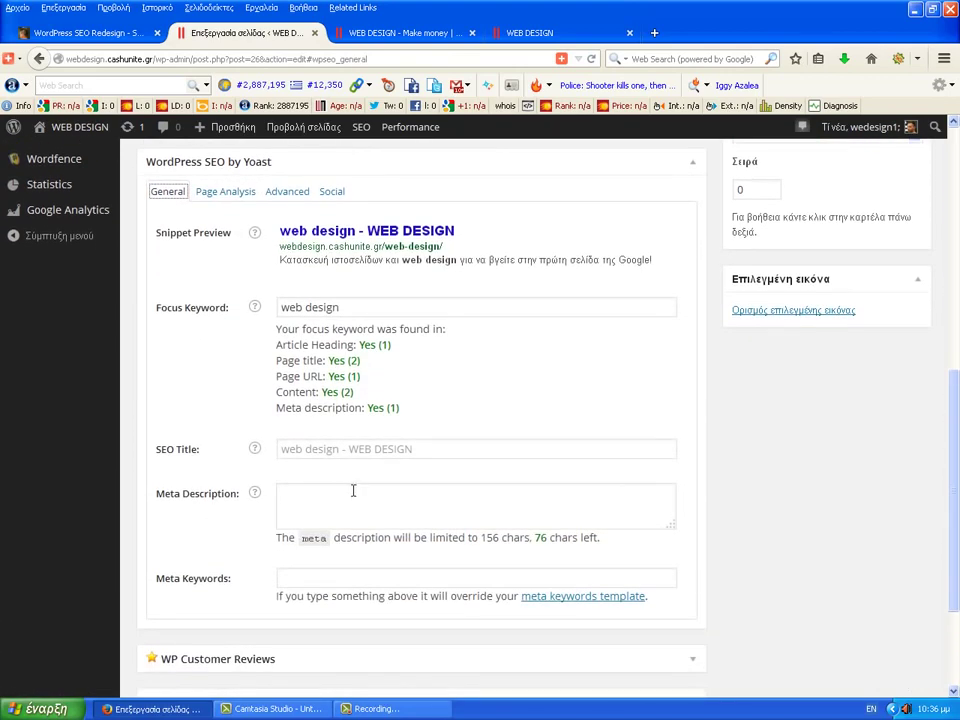
click(337, 492)
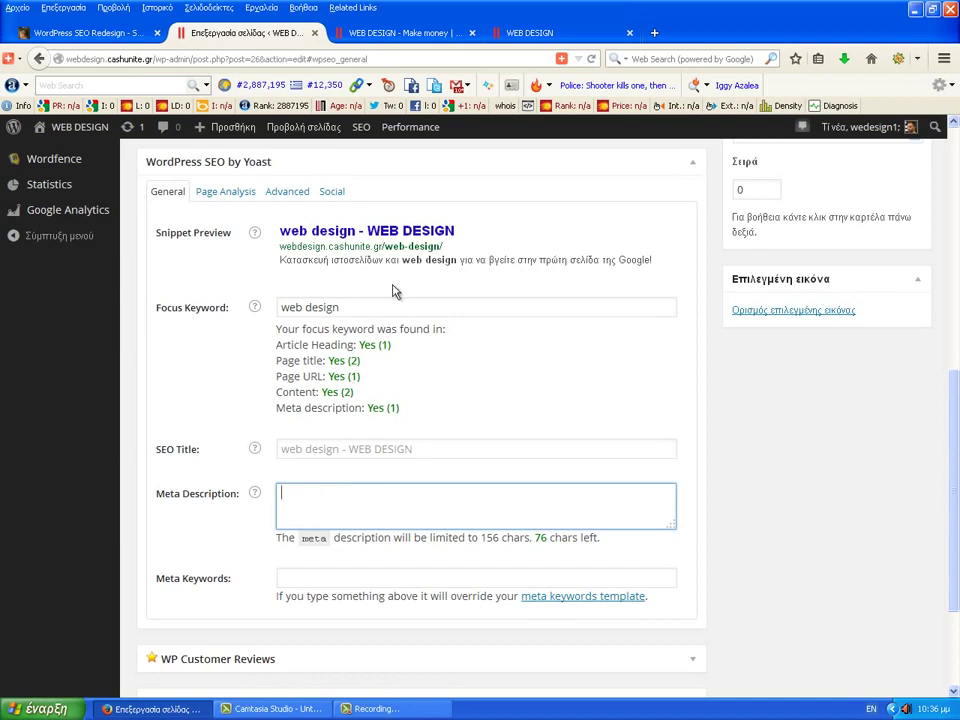
drag(660, 261, 287, 270)
key(ctrl+c)
click(384, 510)
key(ctrl+v)
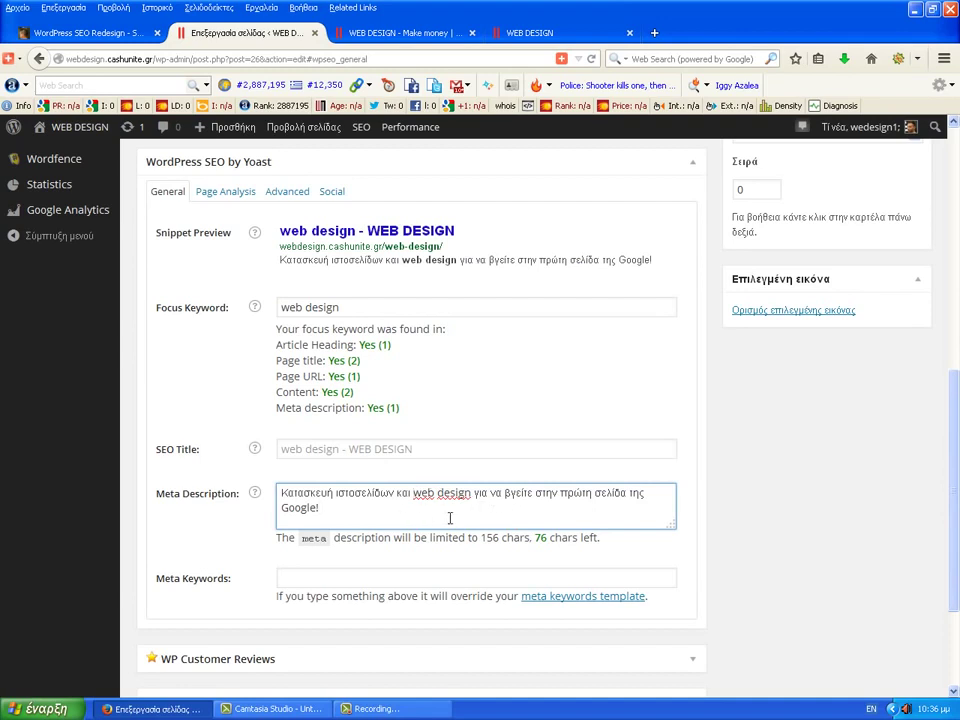
text(SEO)
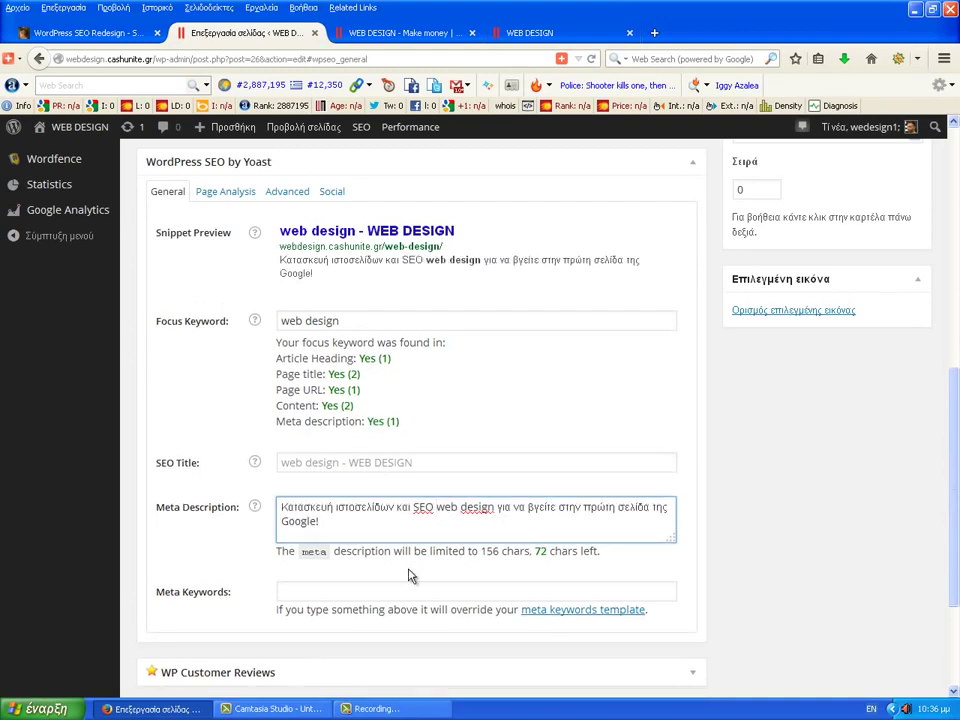
Set the page's meta keywords to "web design, web, wordpress, themes, θέματα, κατασκευή ιστοσελίδων, design"
click(396, 590)
text(web)
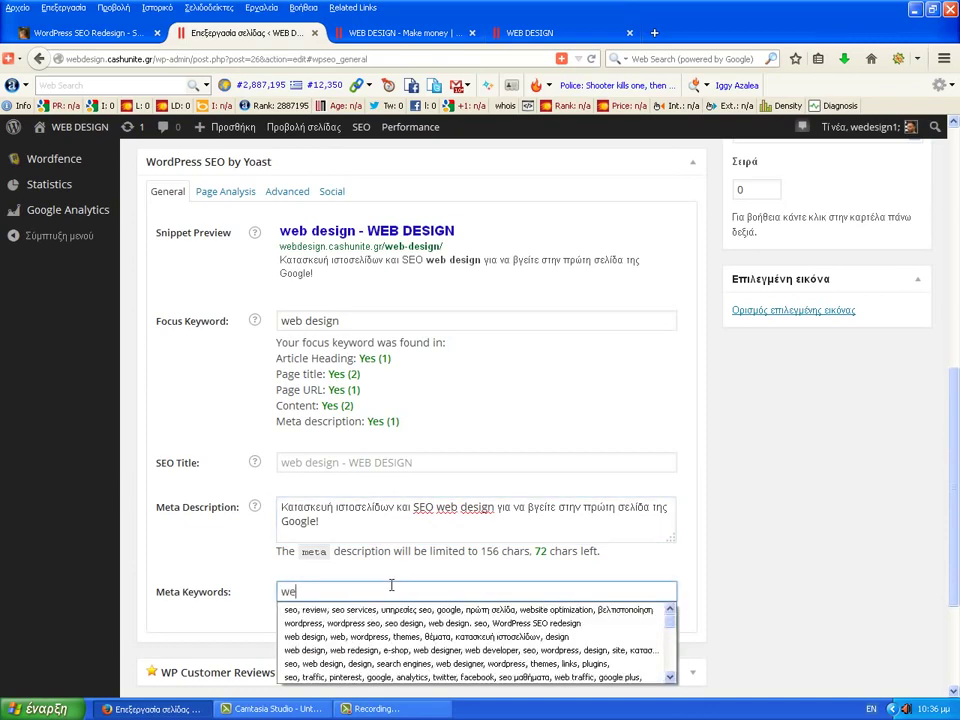
click(375, 636)
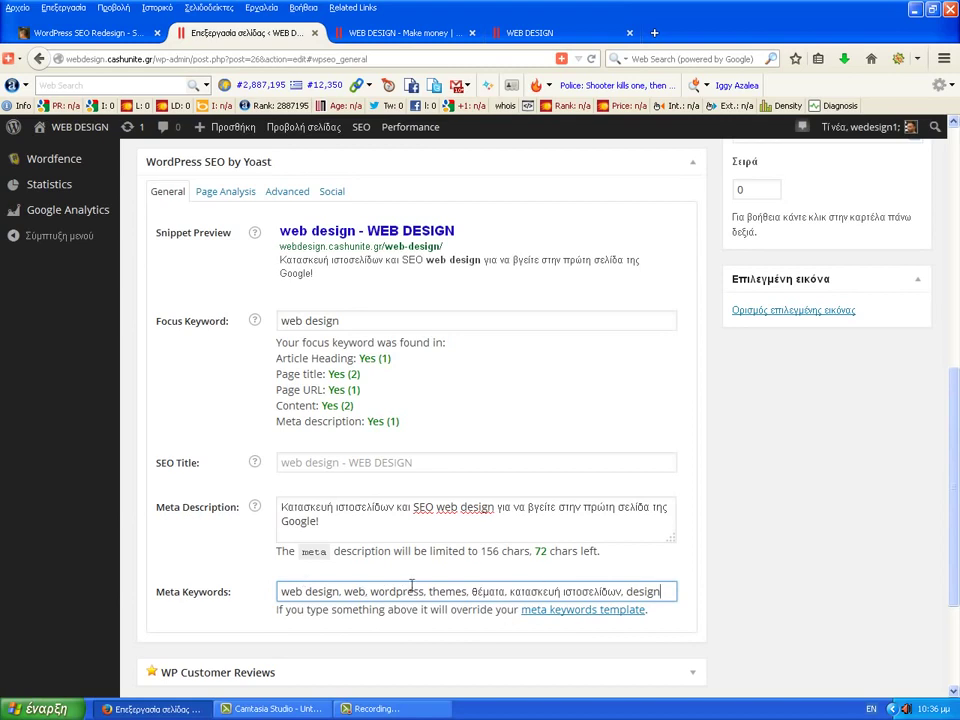
drag(663, 591, 277, 590)
click(753, 565)
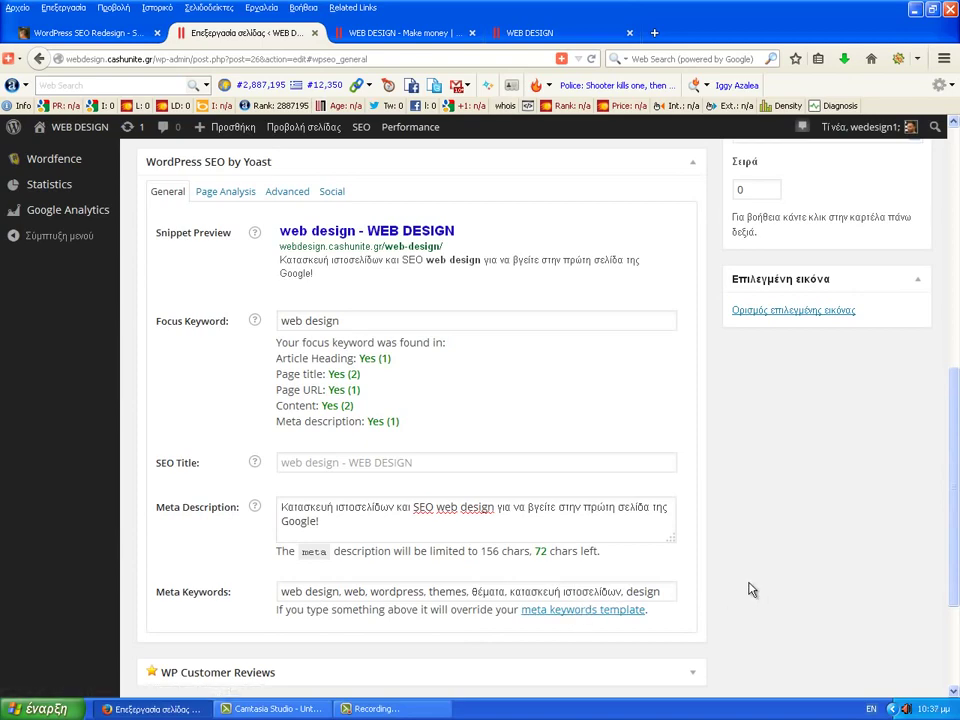
Check the "web design" heading in the page content against the focus keyword in the Yoast box
scroll(752, 590, up, 2)
scroll(752, 590, up, 8)
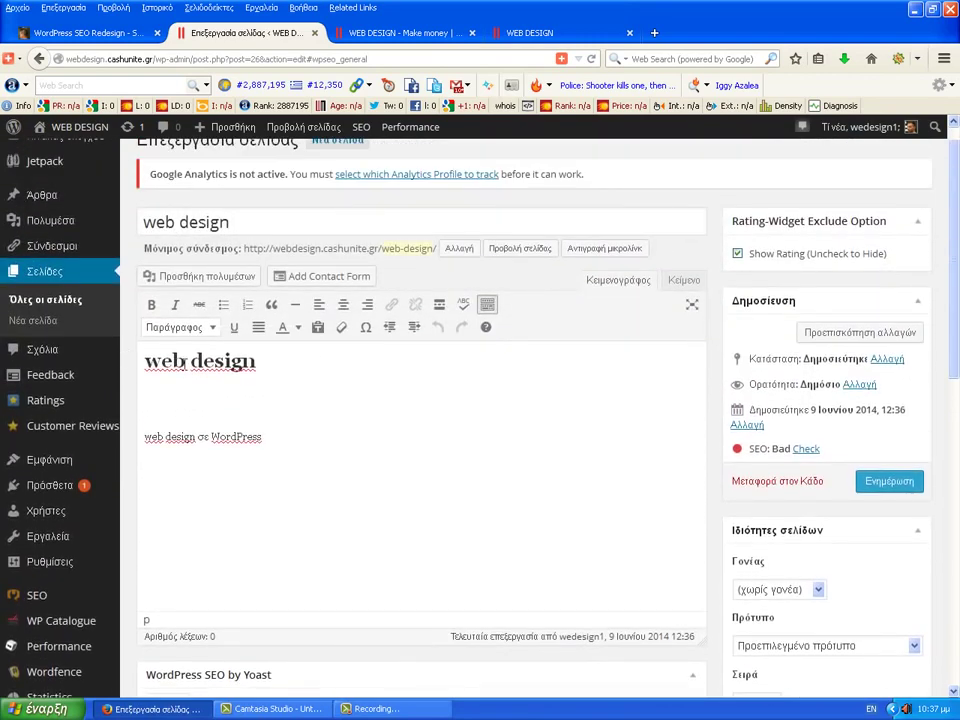
triple_click(183, 362)
click(326, 412)
scroll(948, 553, down, 3)
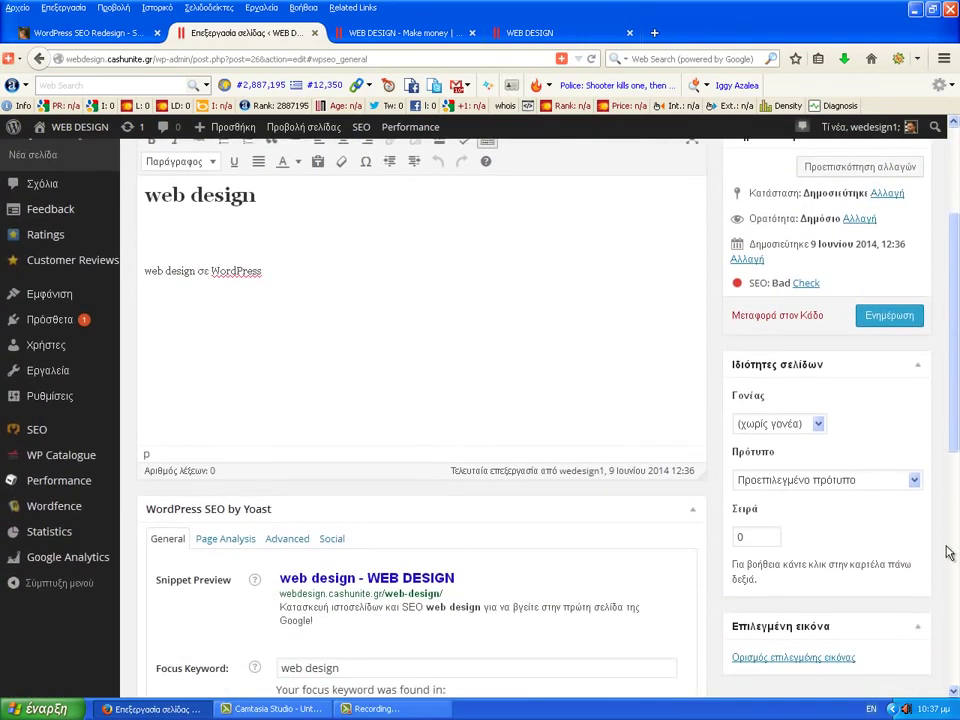
scroll(946, 553, down, 2)
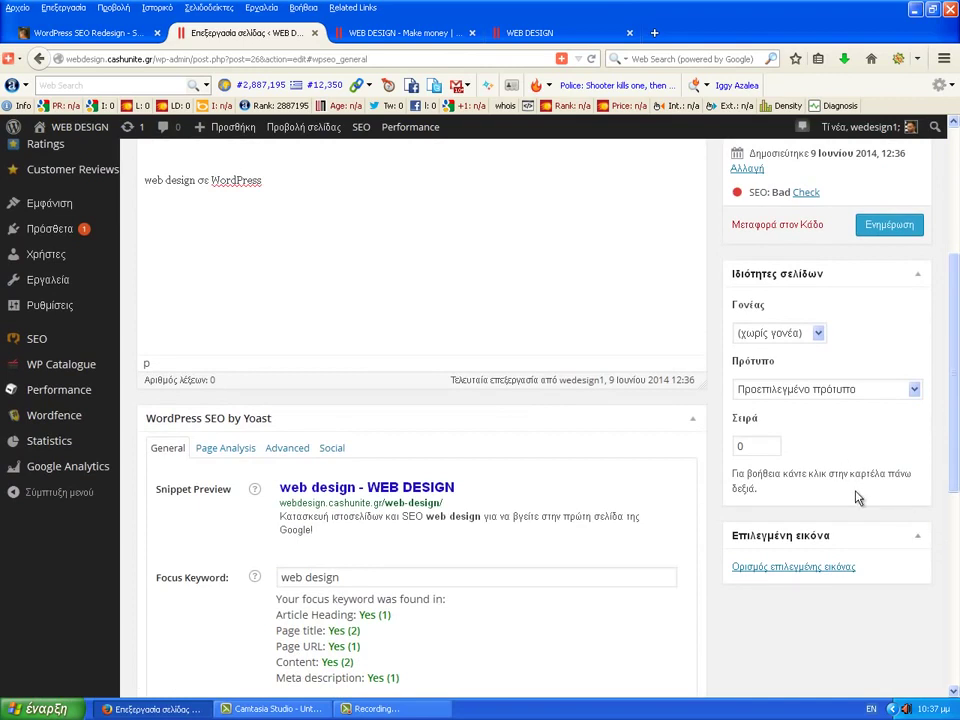
Set freedom-600x400.jpg from the media library as the page's featured image, giving it the alternative text "web design"
click(836, 570)
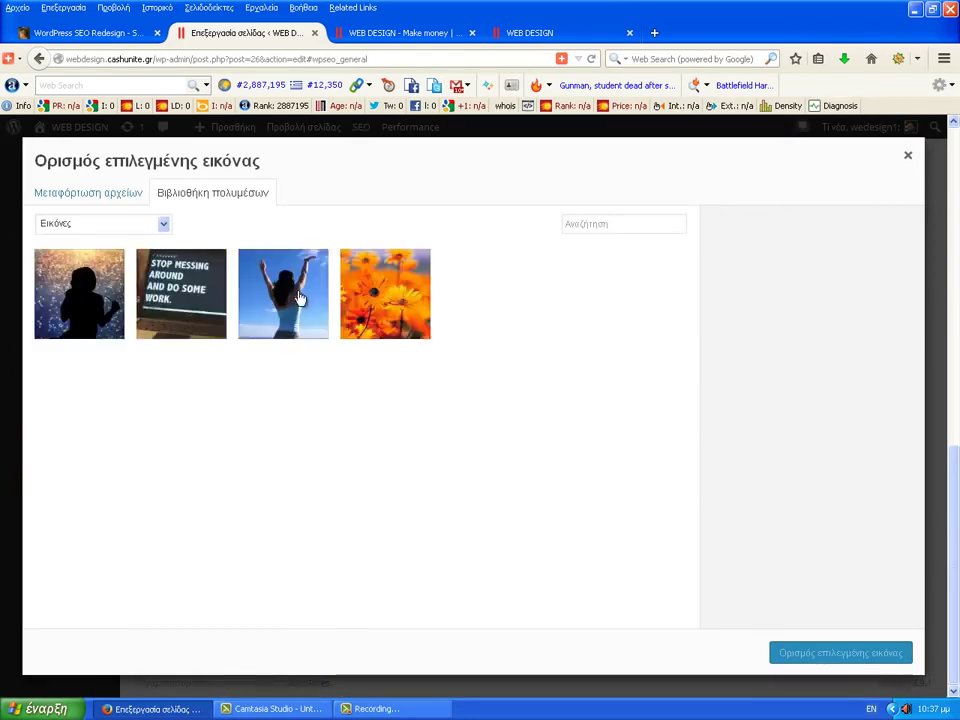
click(298, 297)
drag(864, 345, 774, 345)
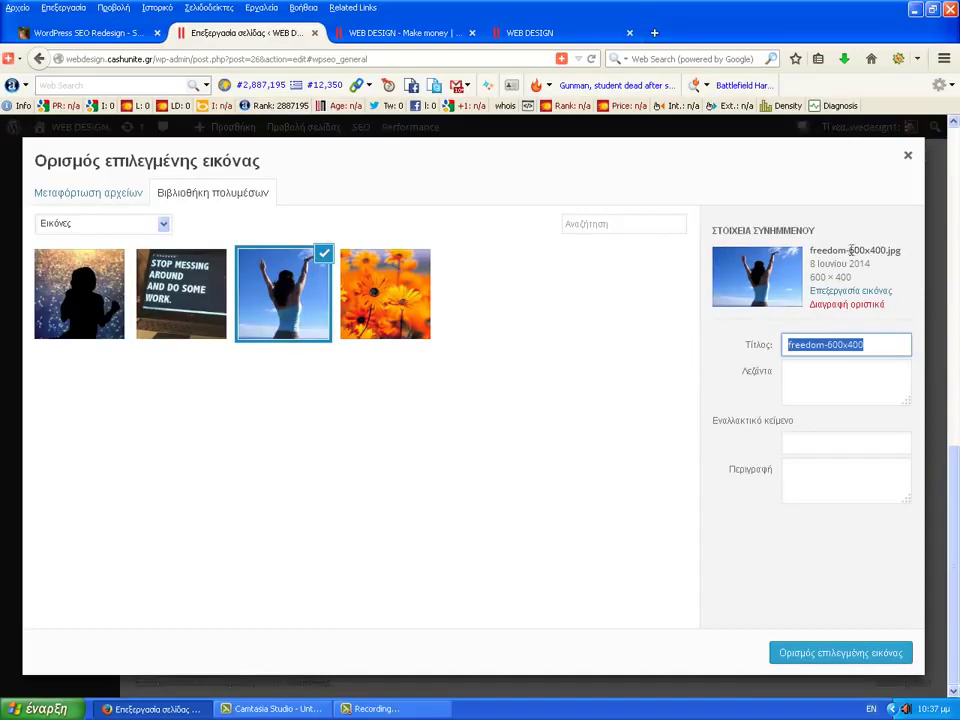
click(797, 442)
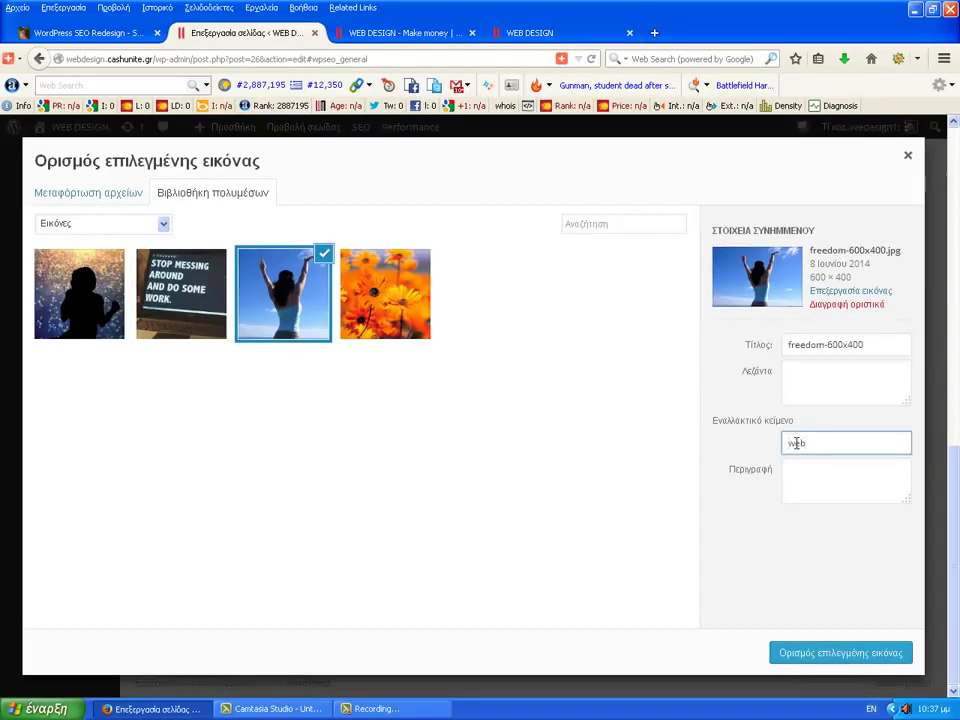
text(web design)
click(866, 650)
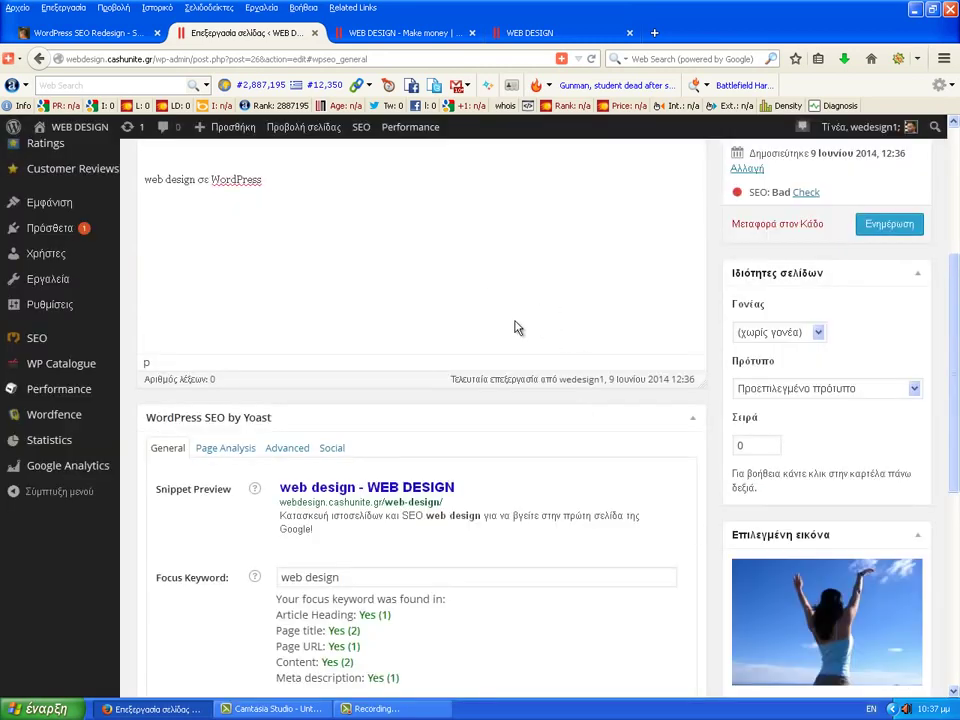
Insert the freedom-600x400.jpg image above the "web design" heading in the page content and update the page
scroll(234, 288, up, 2)
scroll(234, 288, up, 1)
click(317, 279)
key(Return)
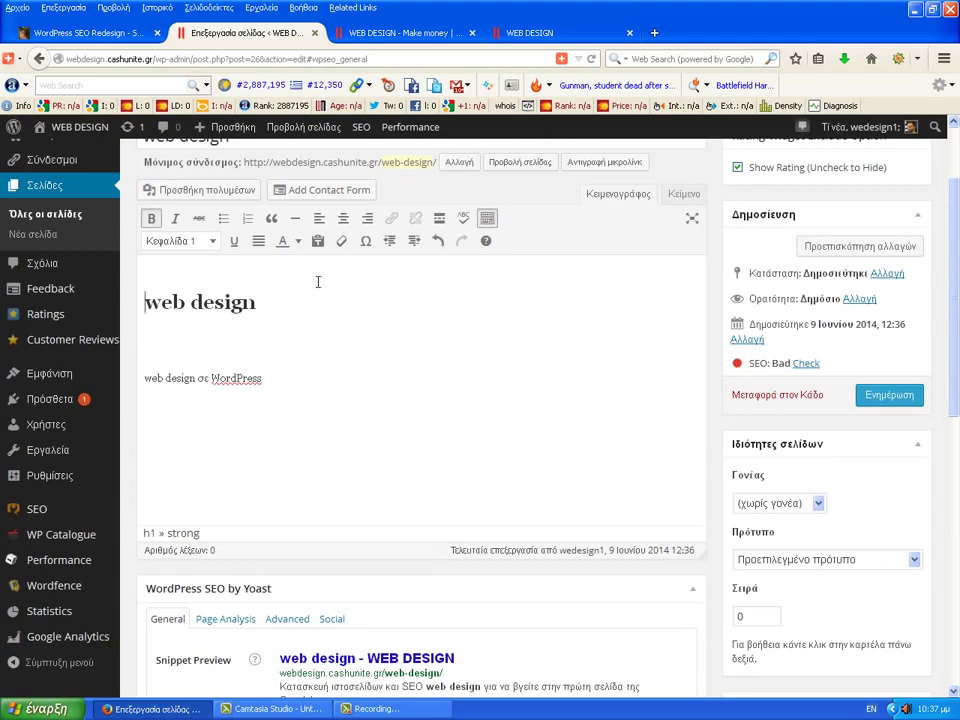
click(197, 192)
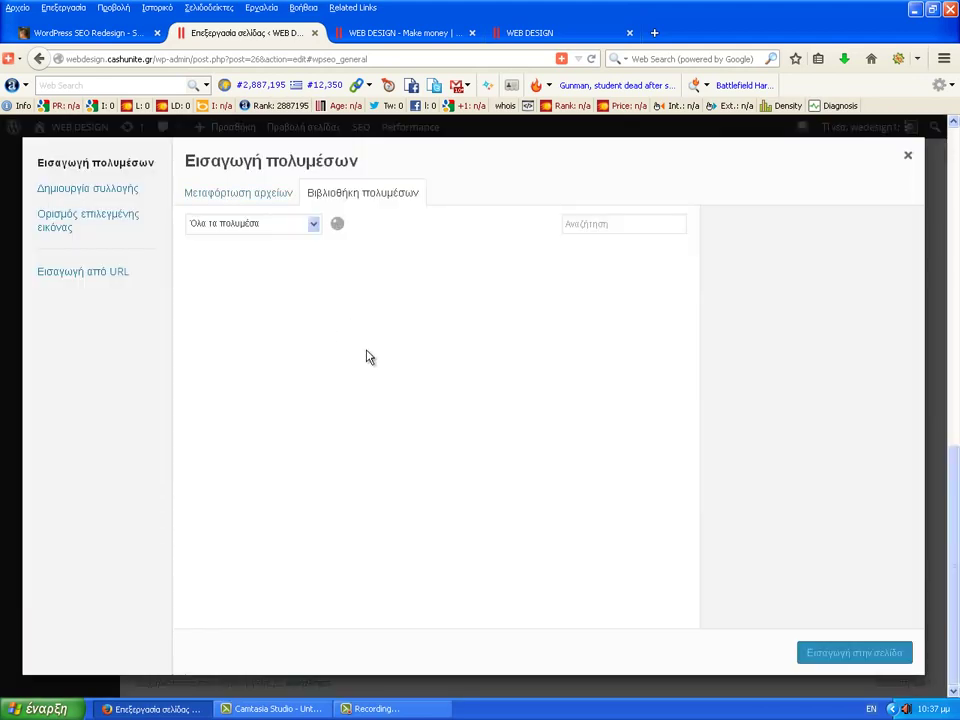
click(432, 294)
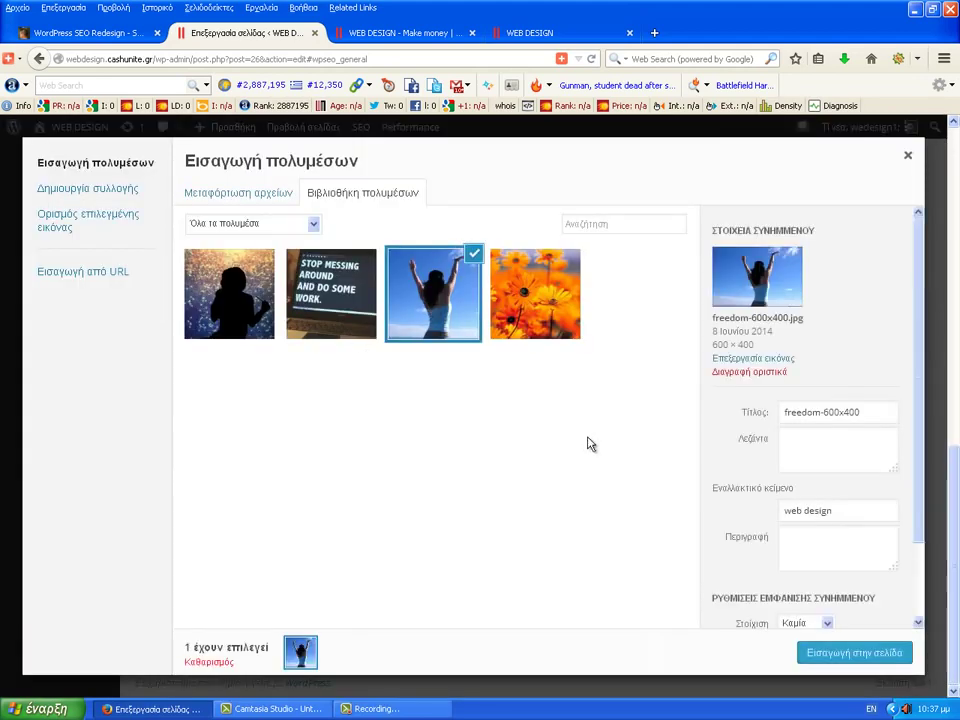
click(845, 652)
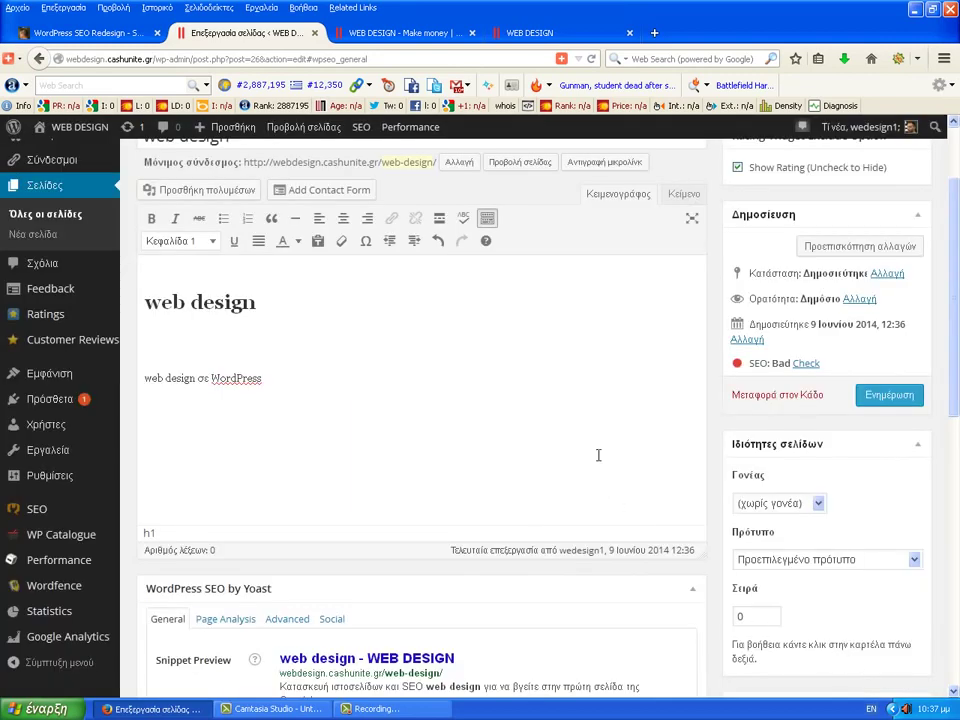
click(893, 397)
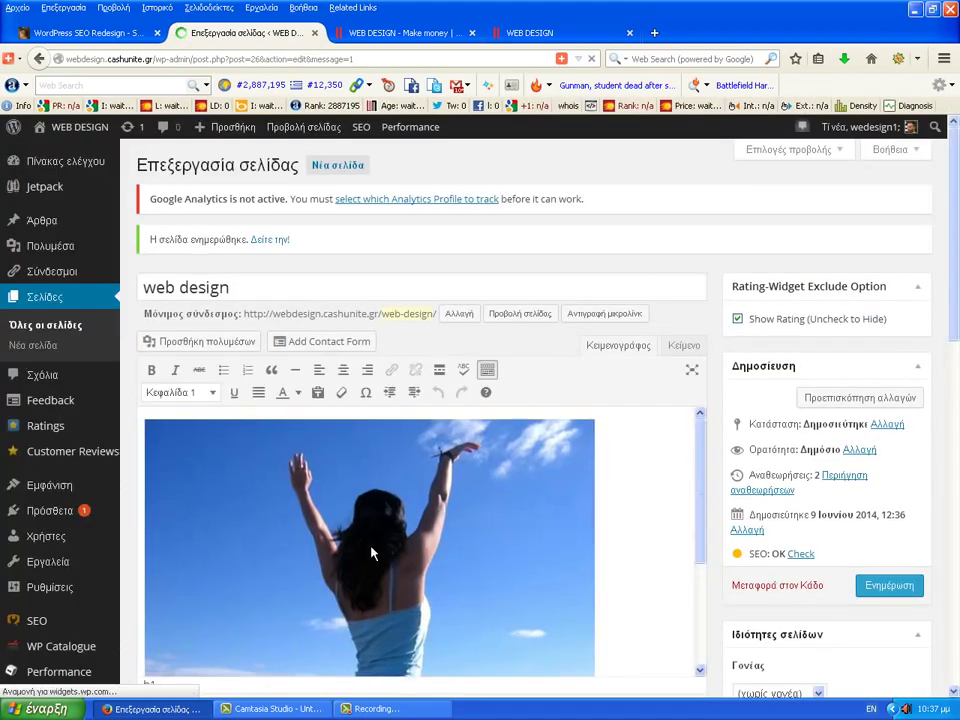
Review the updated page's Yoast page analysis, focusing on the body copy length and the first-paragraph keyword remarks
scroll(350, 553, down, 5)
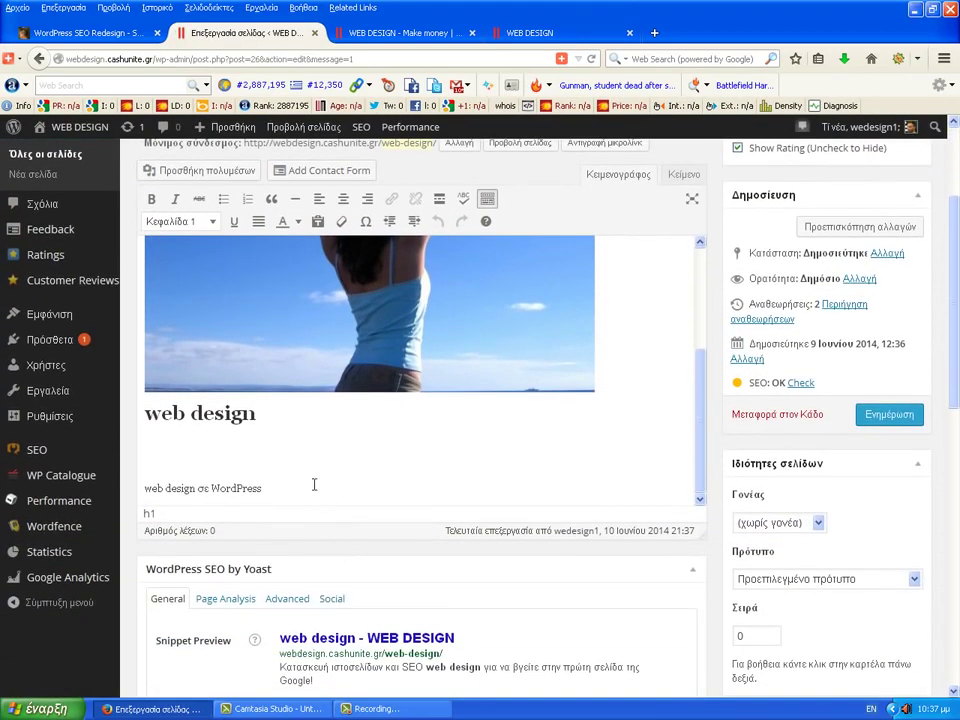
scroll(314, 484, down, 5)
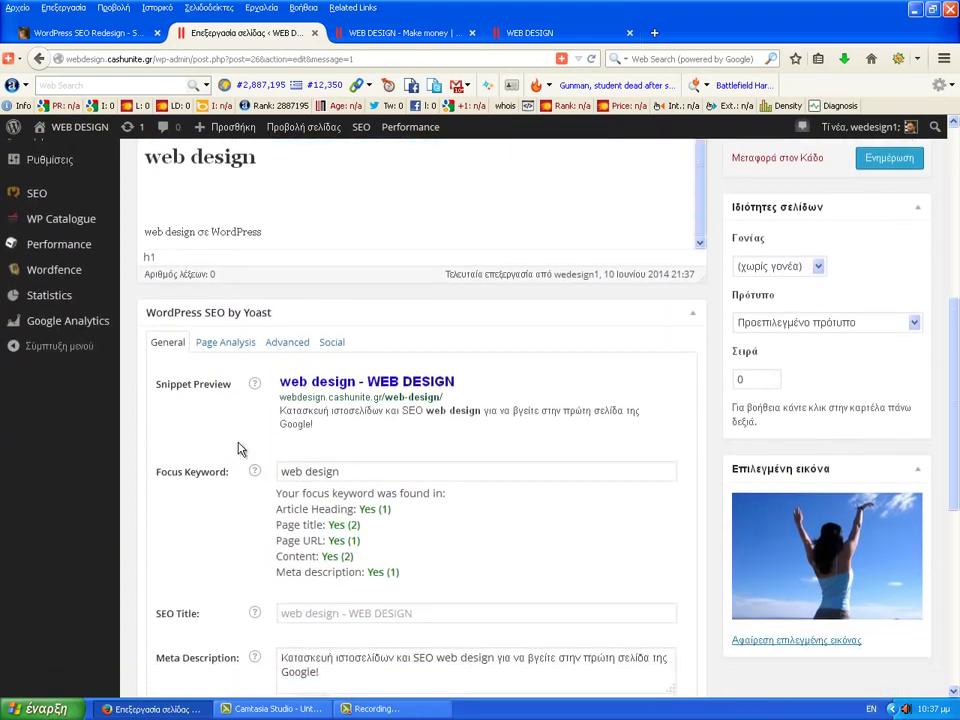
click(221, 345)
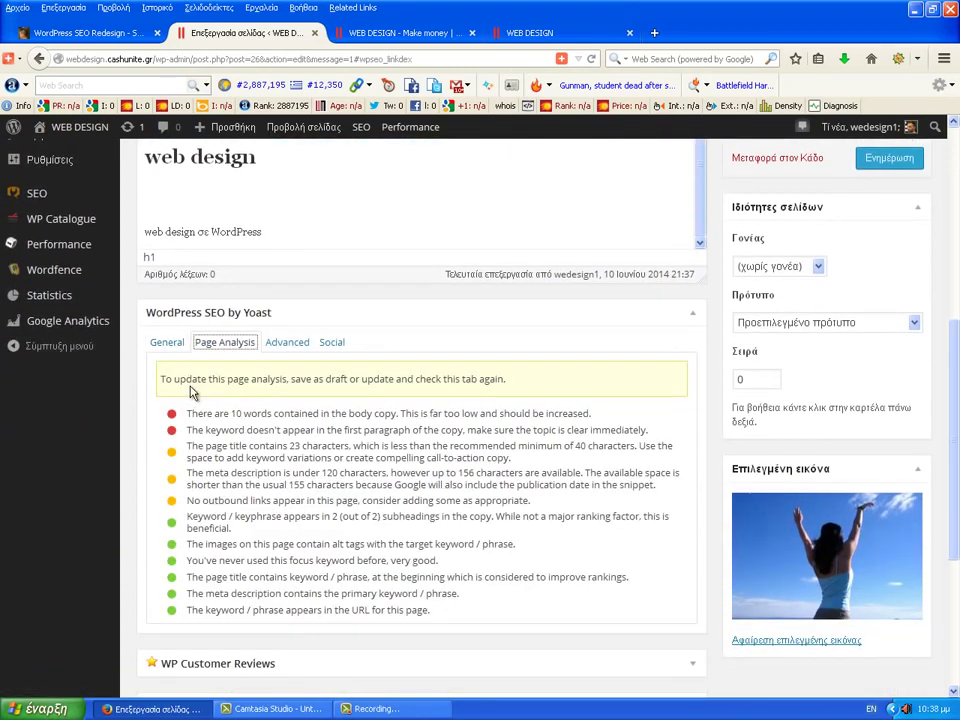
double_click(189, 416)
drag(222, 422, 400, 421)
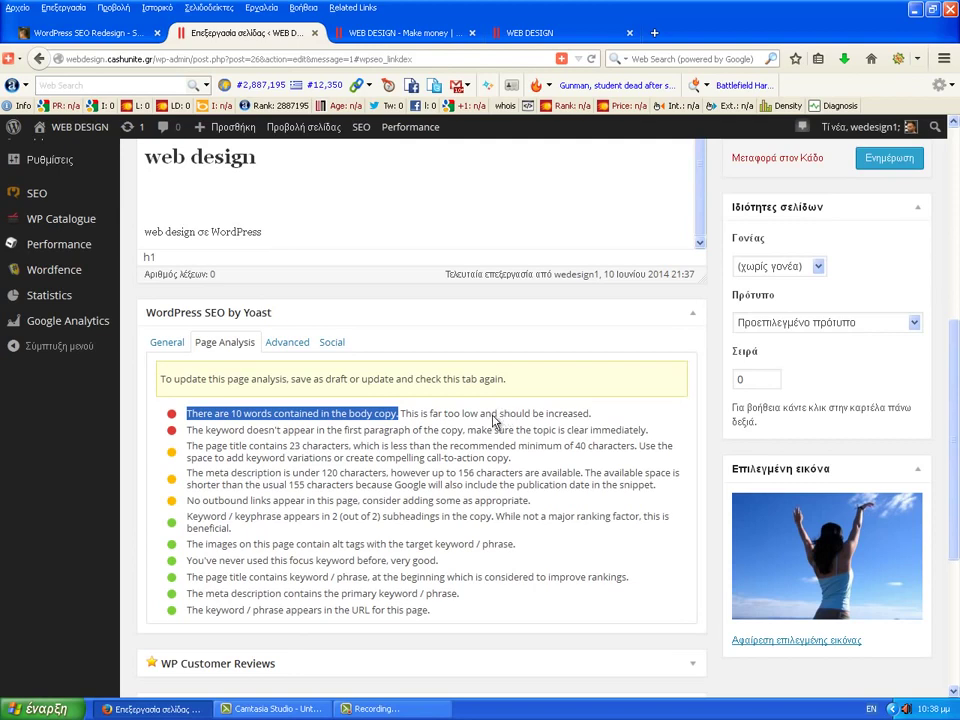
drag(191, 431, 433, 433)
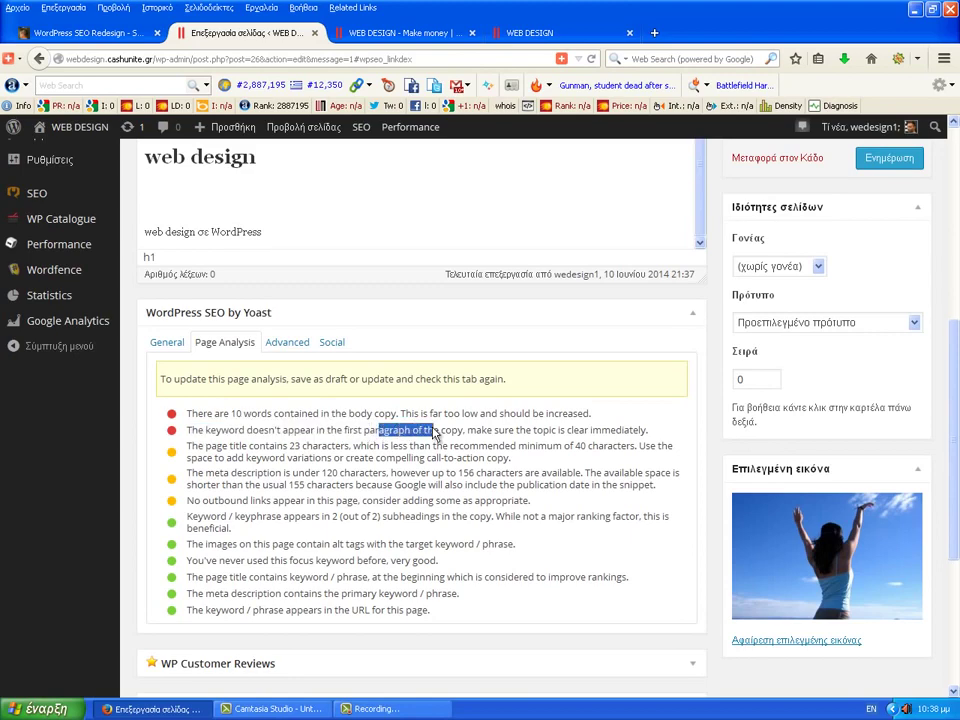
Remove the blank lines between the "web design" heading and the paragraph below it
scroll(436, 431, up, 5)
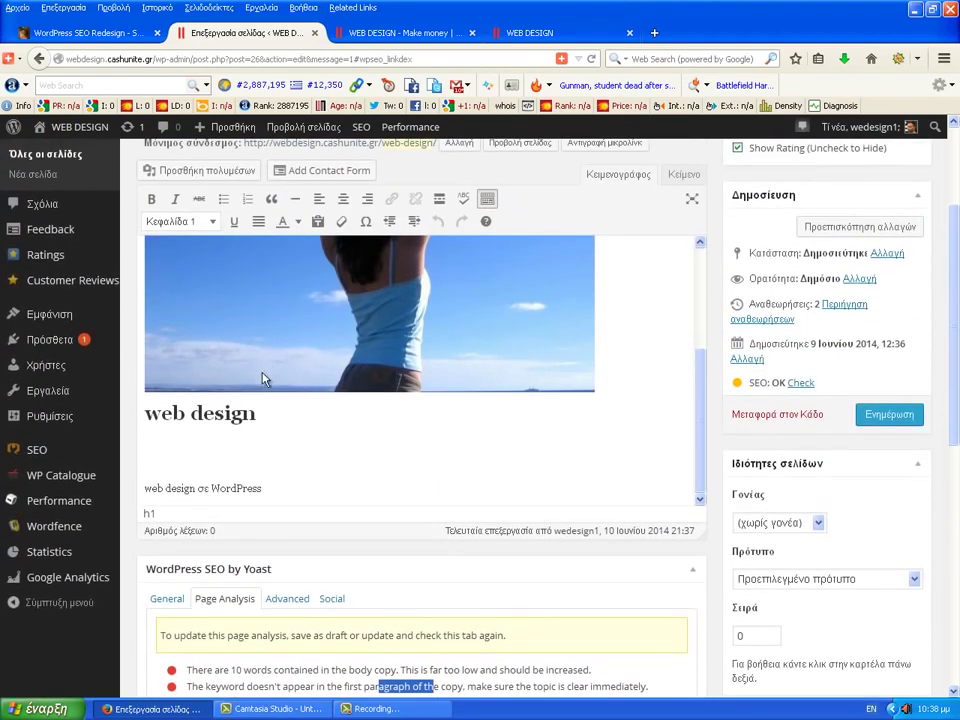
drag(264, 415, 145, 413)
key(ctrl+b)
click(274, 426)
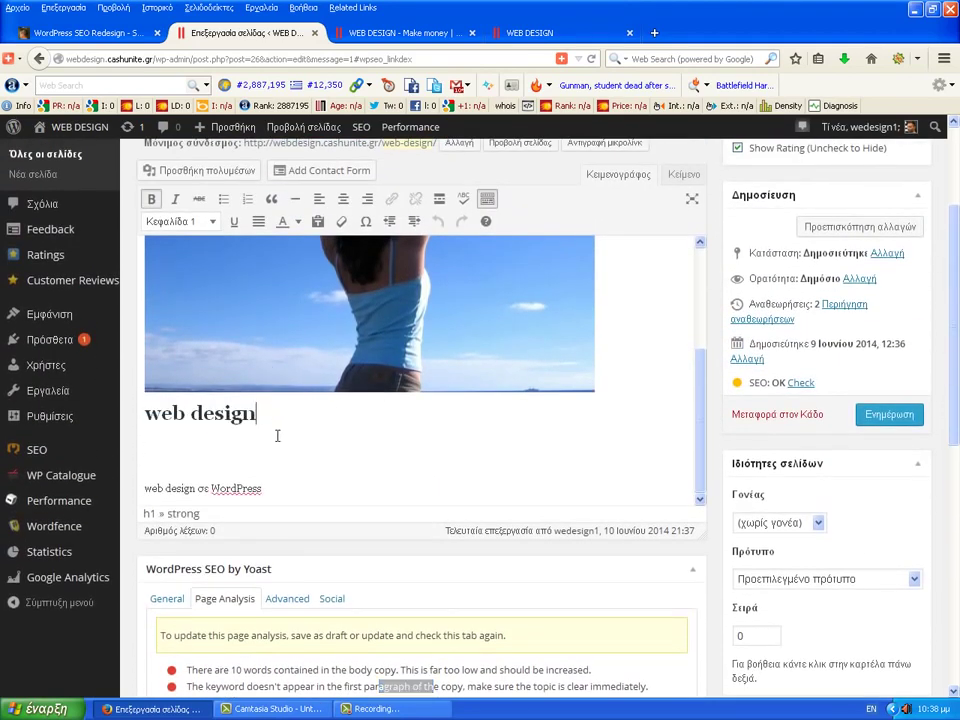
click(148, 488)
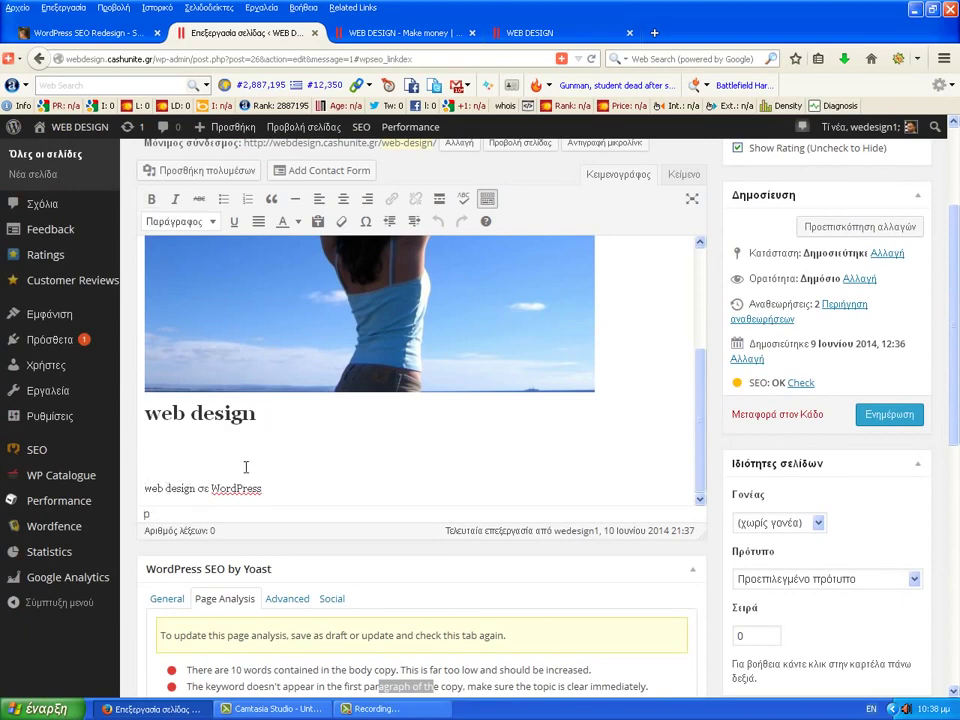
key(BackSpace)
key(BackSpace)
Check the analysis remark on page title length and extend the page title to "web design in greece"
scroll(285, 482, down, 5)
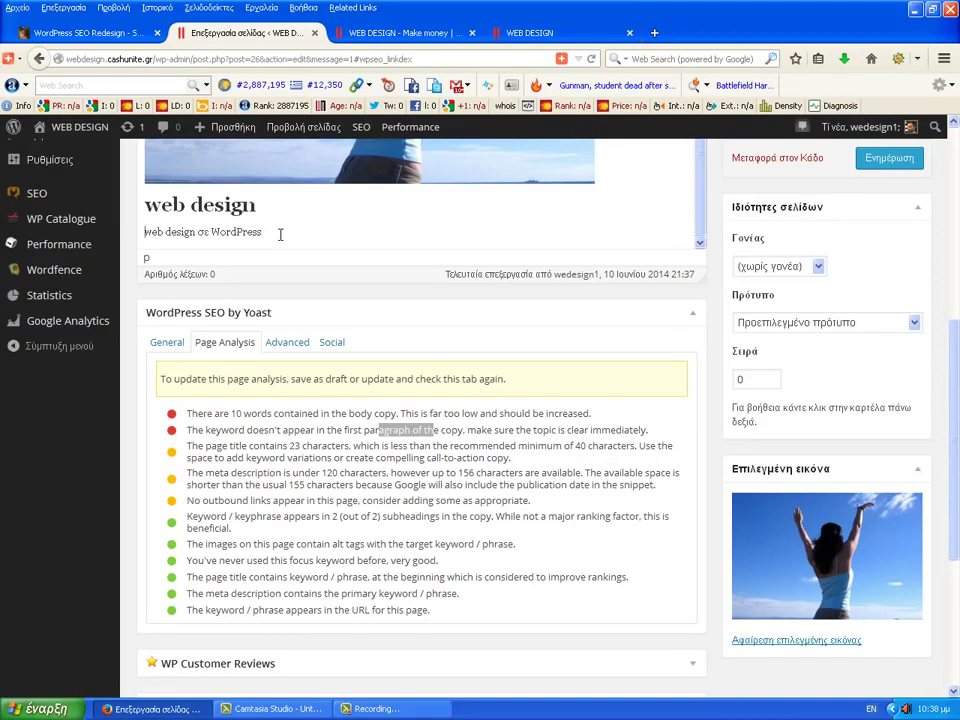
drag(249, 447, 341, 450)
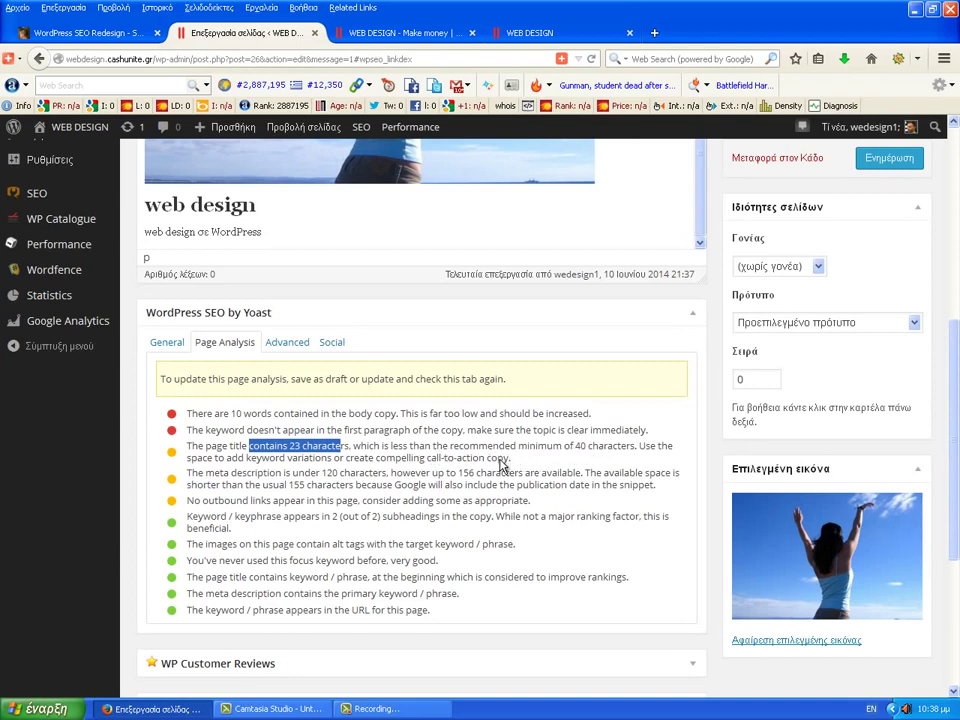
scroll(476, 468, up, 1)
scroll(476, 468, up, 5)
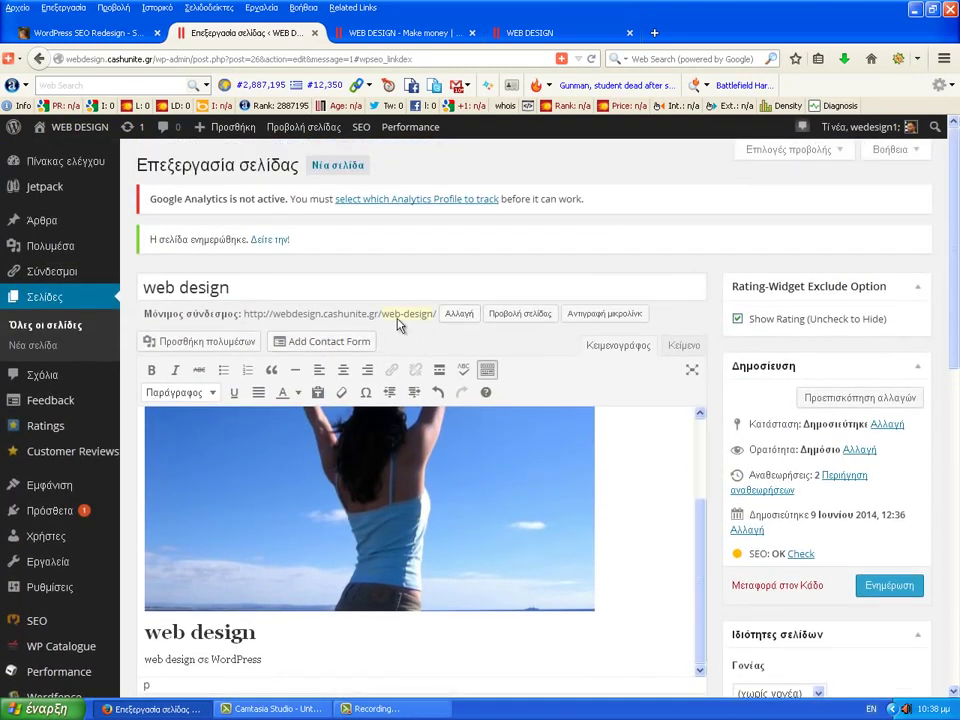
drag(382, 314, 430, 316)
click(432, 318)
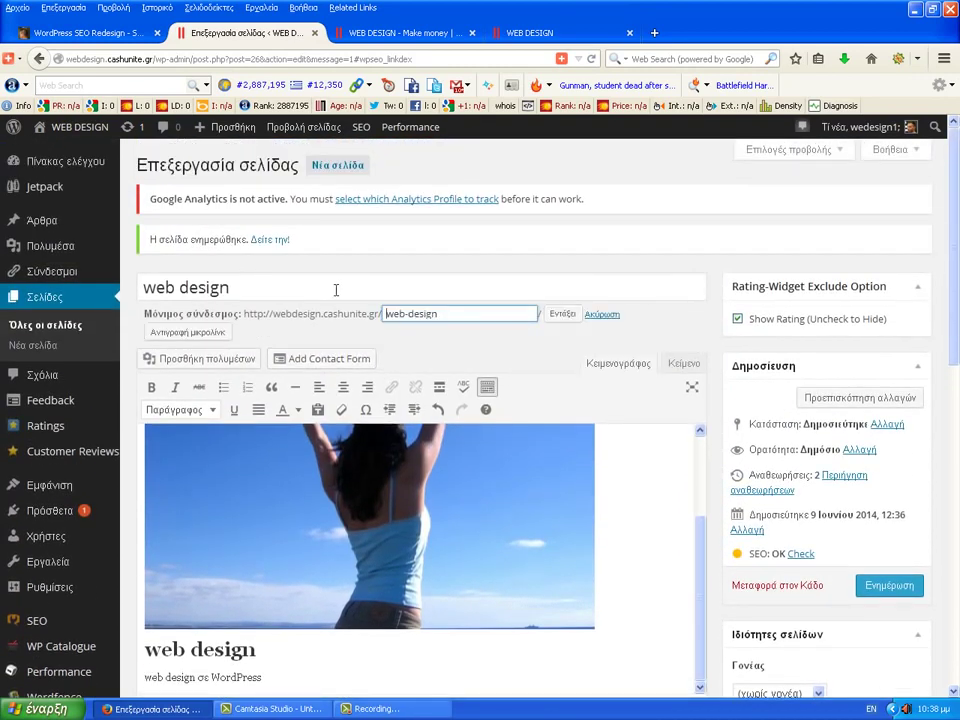
click(330, 283)
text(in g)
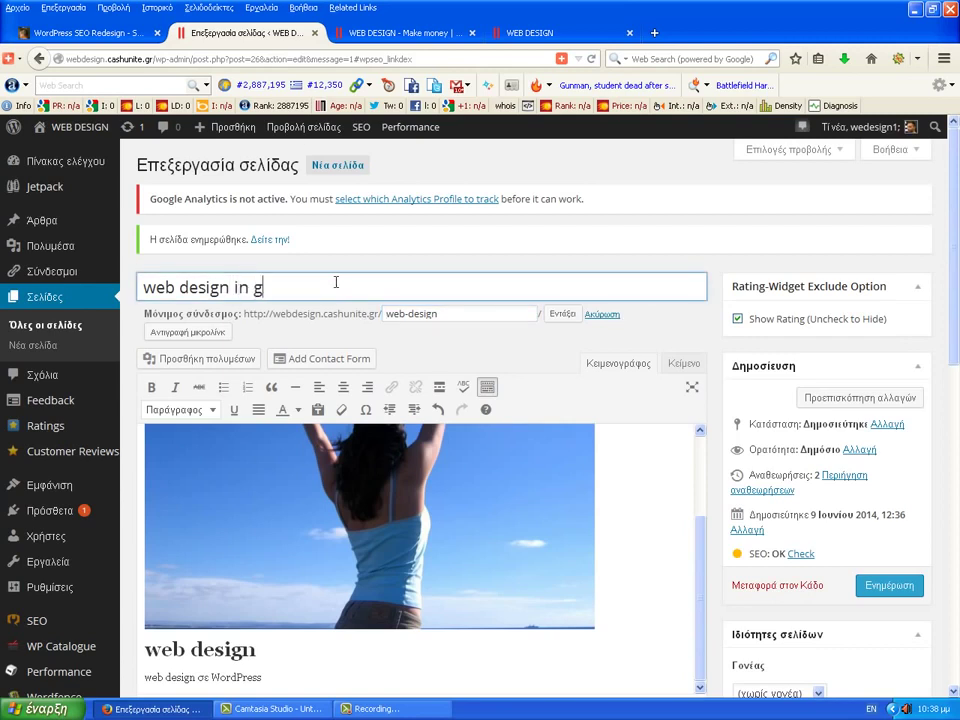
text(reece)
Clear the permalink slug so that it is regenerated from the new title, and update the page
drag(387, 314, 497, 313)
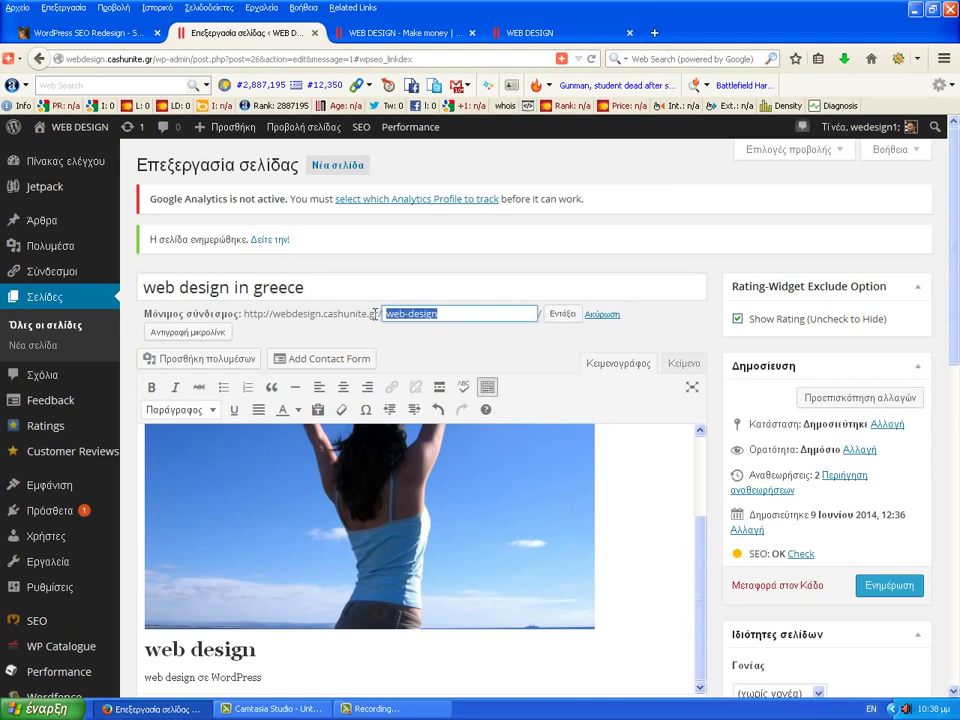
key(BackSpace)
click(564, 328)
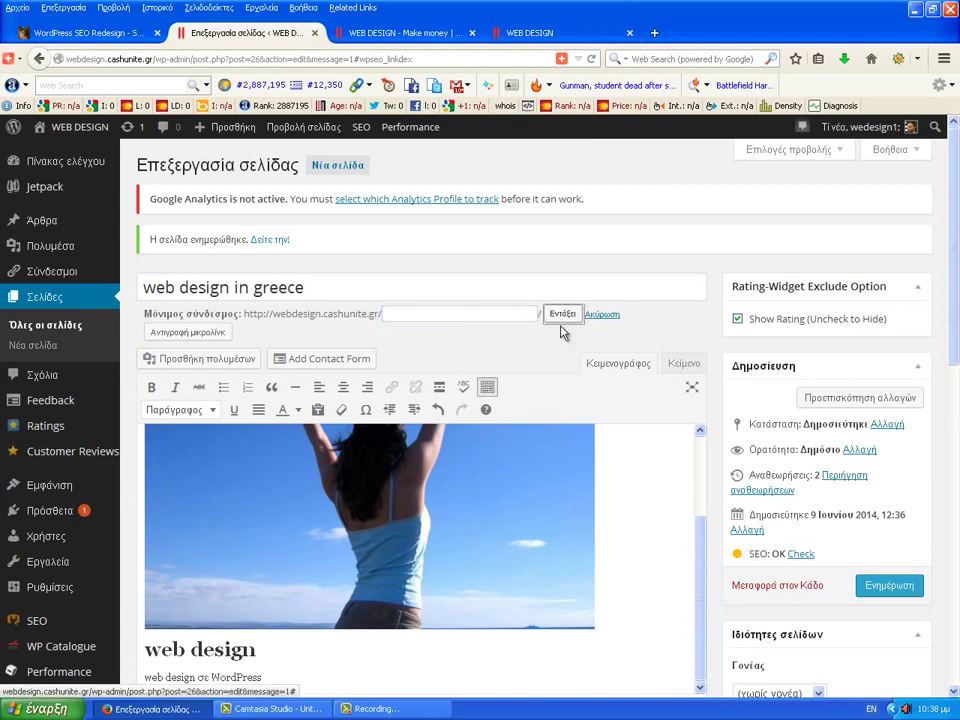
click(886, 588)
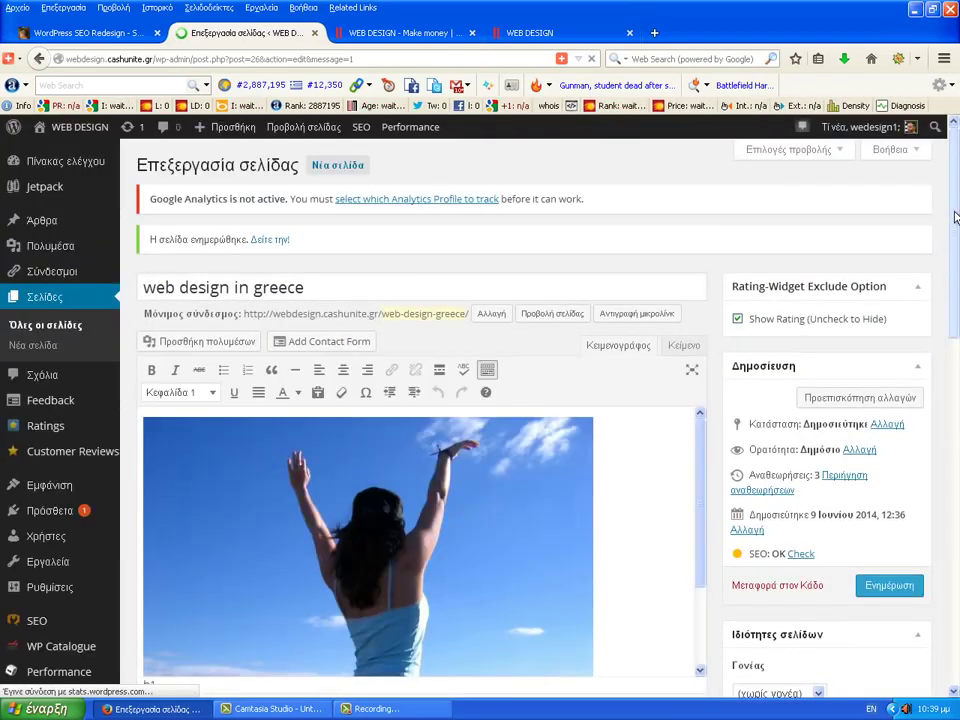
Review the refreshed Yoast page analysis, focusing on the remark about the meta description's length
scroll(955, 215, down, 5)
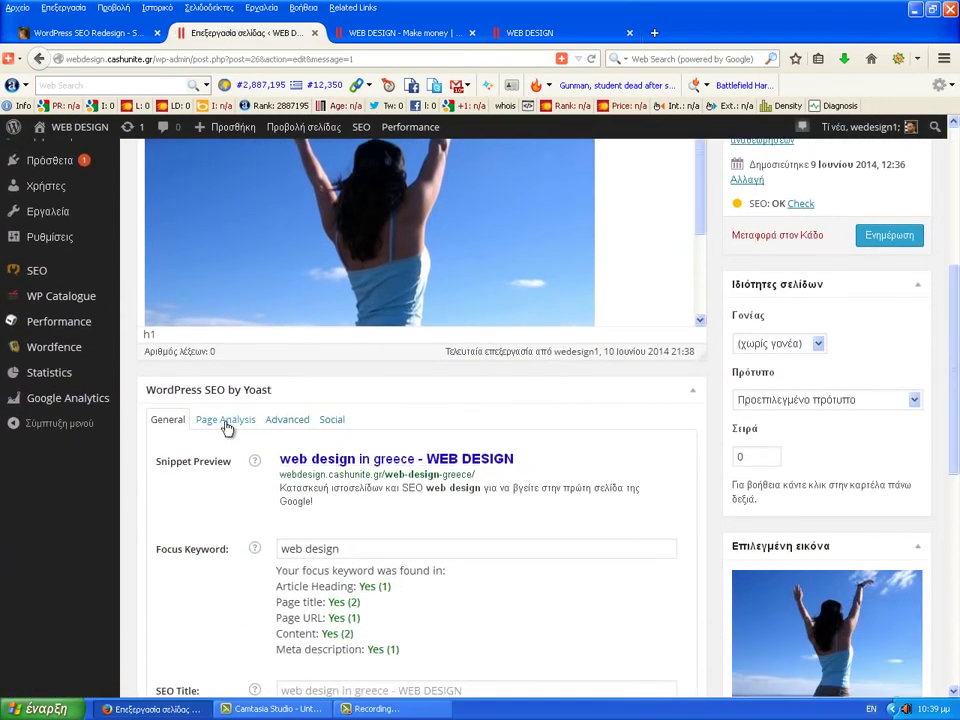
click(228, 420)
scroll(325, 470, down, 1)
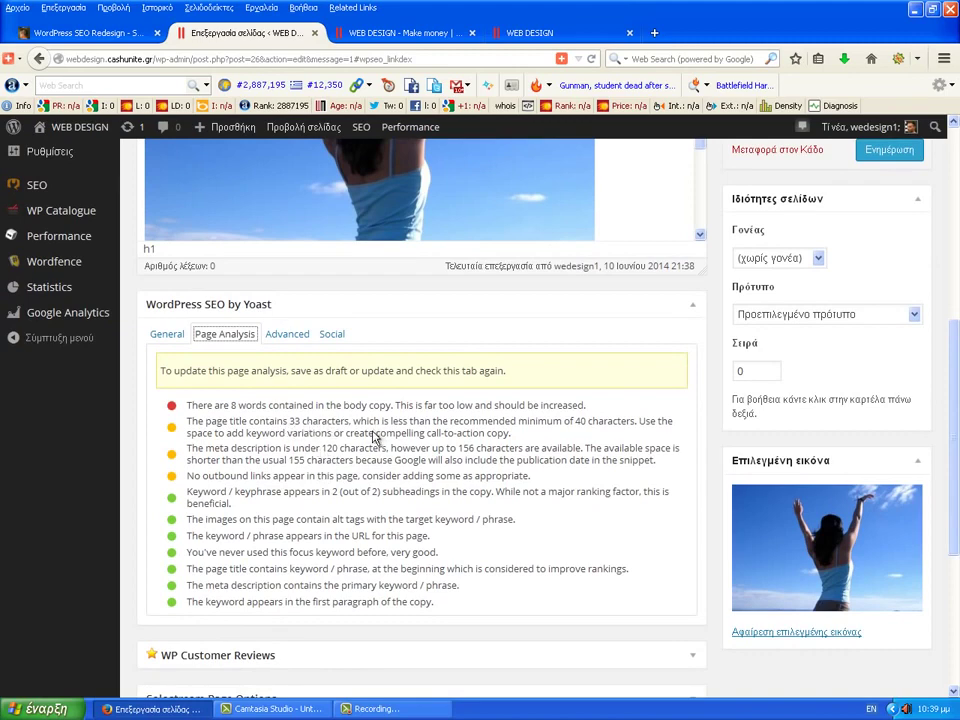
scroll(370, 443, down, 1)
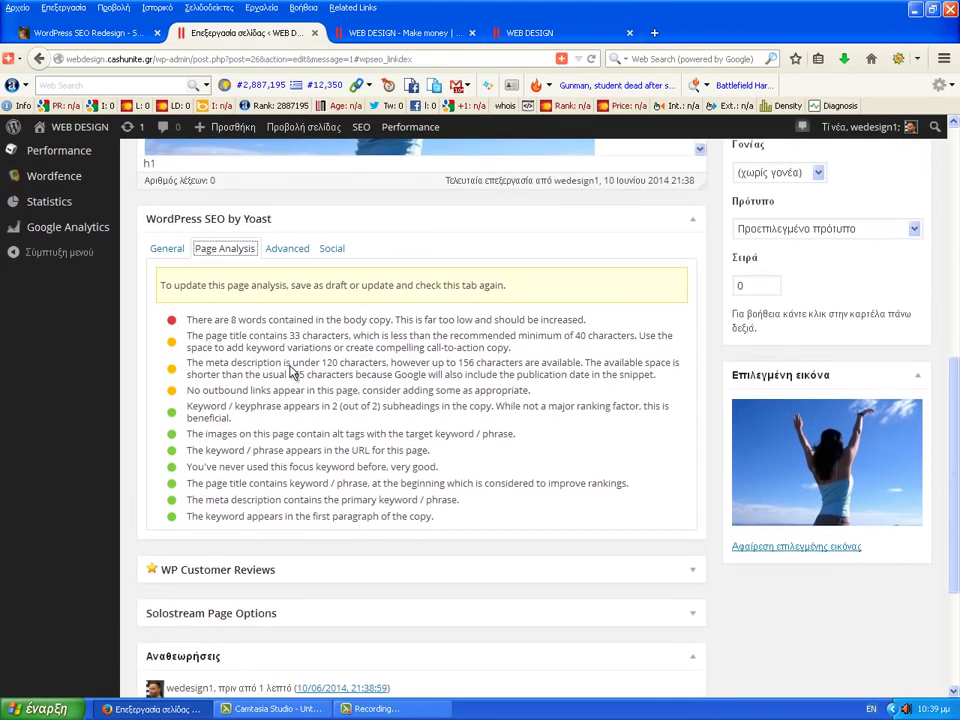
drag(206, 366, 424, 371)
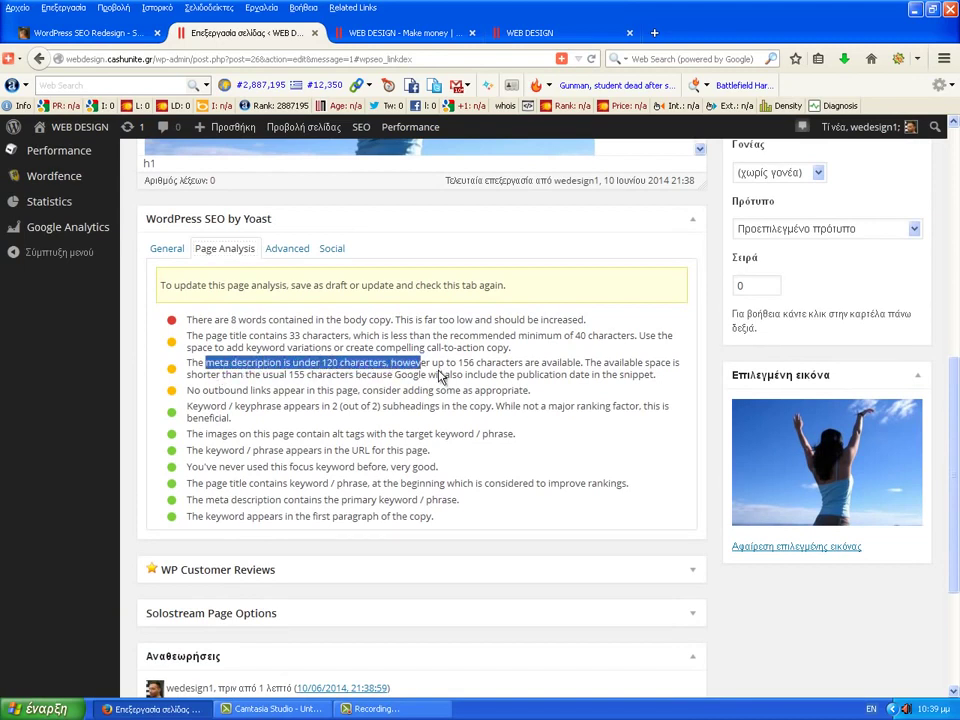
Append "Φτιάξτε το δικό σας site σε WordPress!" to the end of the page's meta description
click(167, 250)
scroll(386, 527, down, 2)
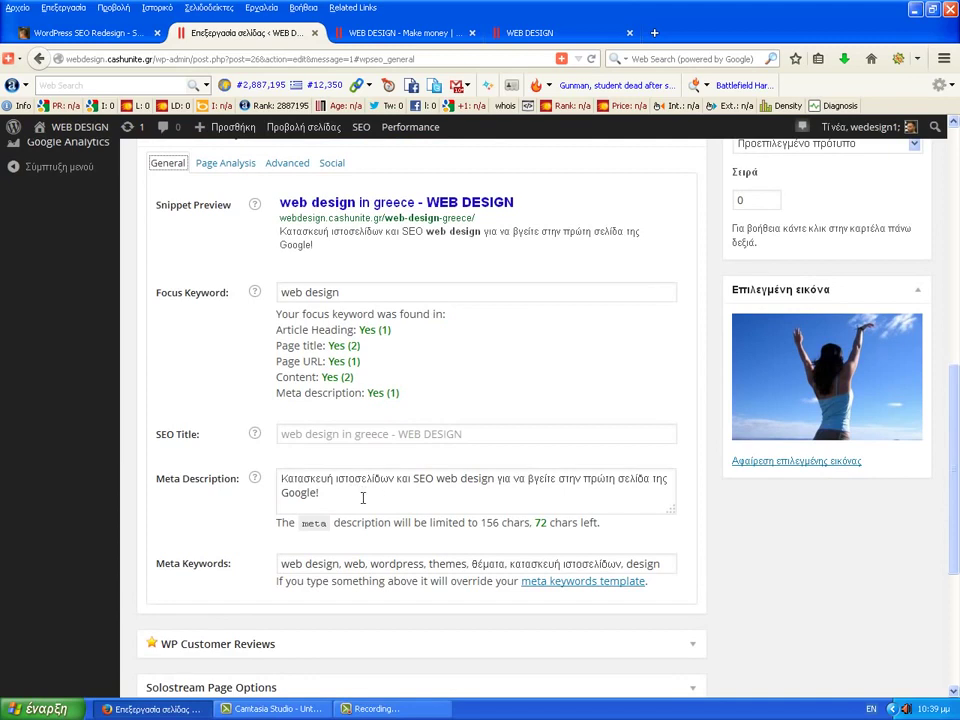
click(354, 493)
text(Di)
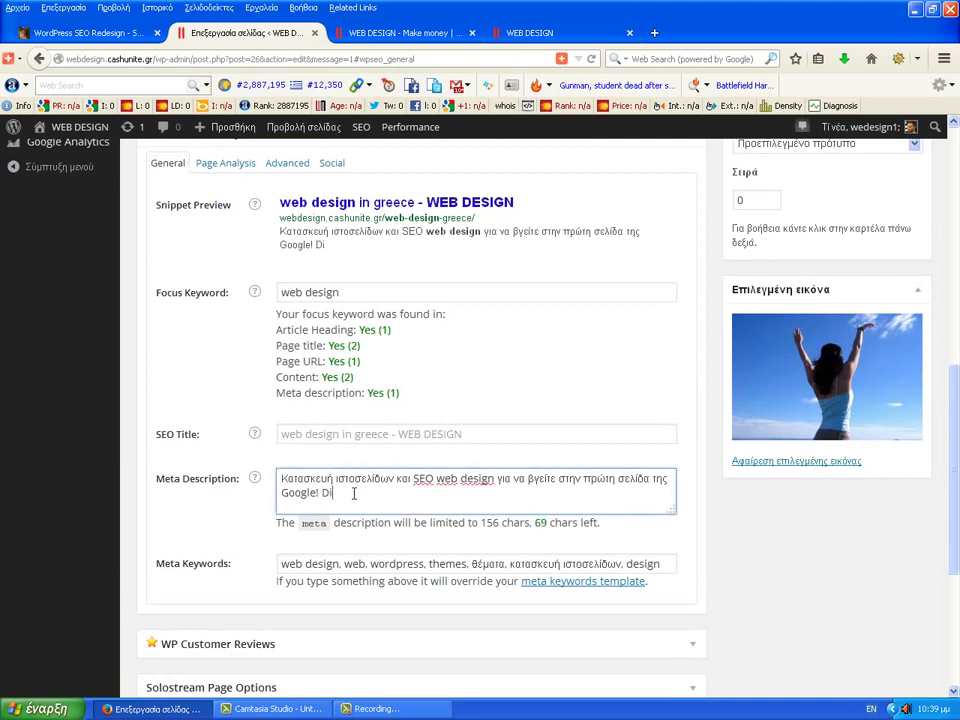
key(BackSpace)
key(BackSpace)
text(Fy)
key(BackSpace)
key(BackSpace)
text(Φτιάξτε το )
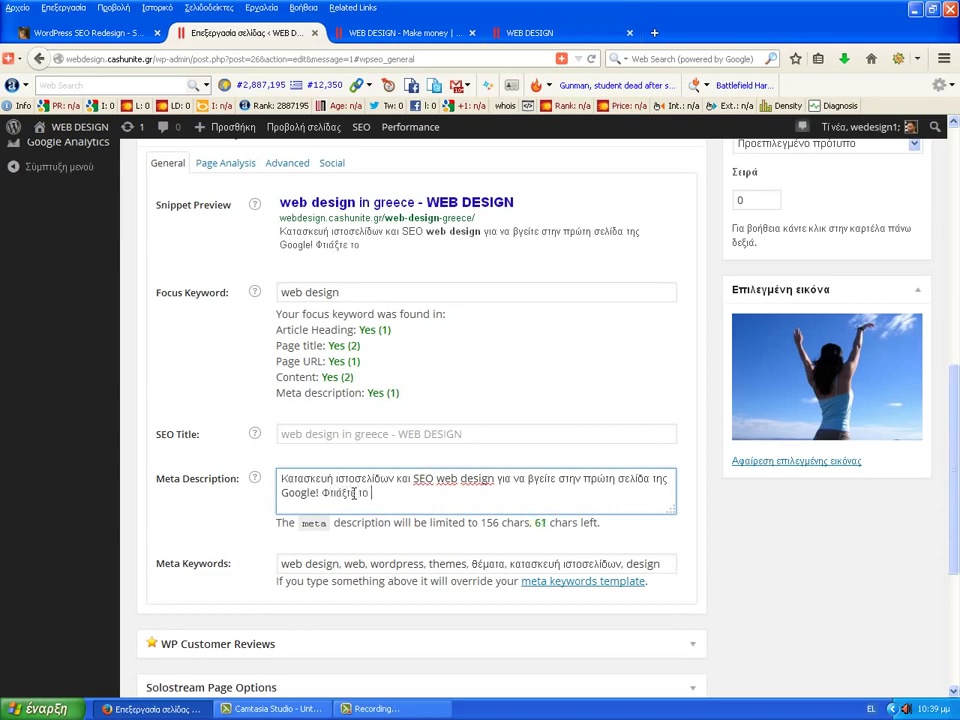
text(δικό σας)
key(alt+shift)
text(site )
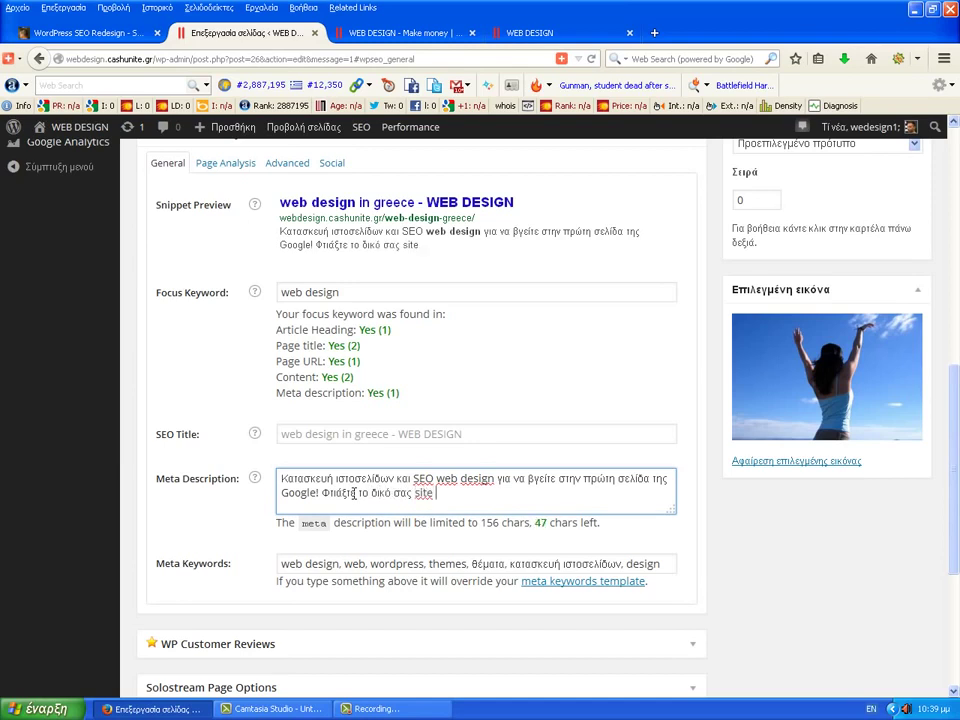
text(σε ΄Ο)
key(BackSpace)
key(BackSpace)
key(alt+shift)
text(WordPress!)
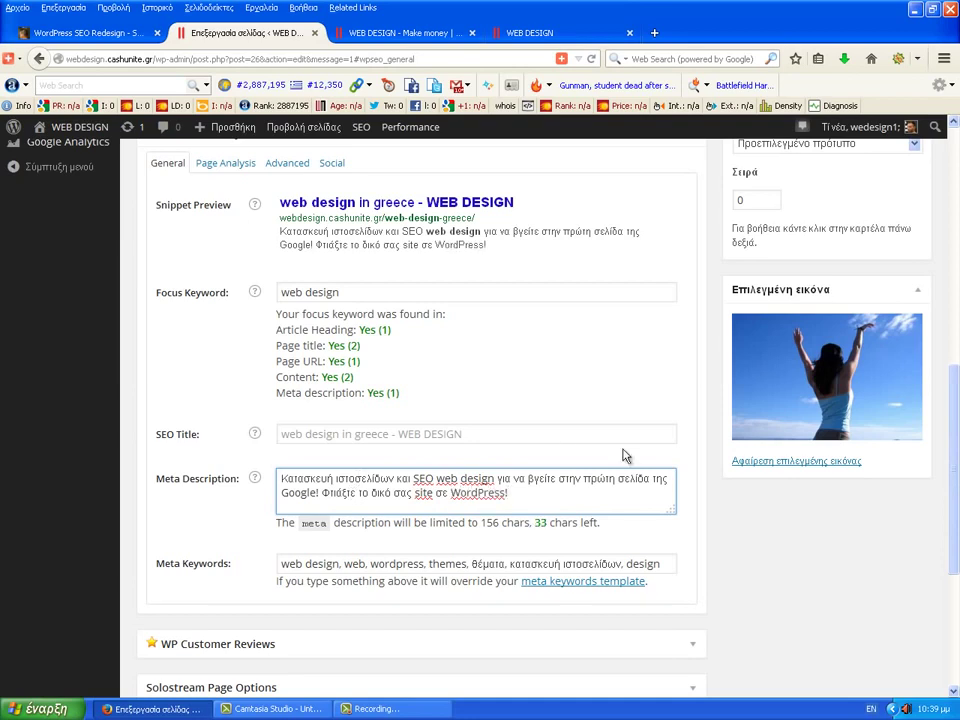
scroll(795, 514, up, 3)
scroll(875, 300, up, 1)
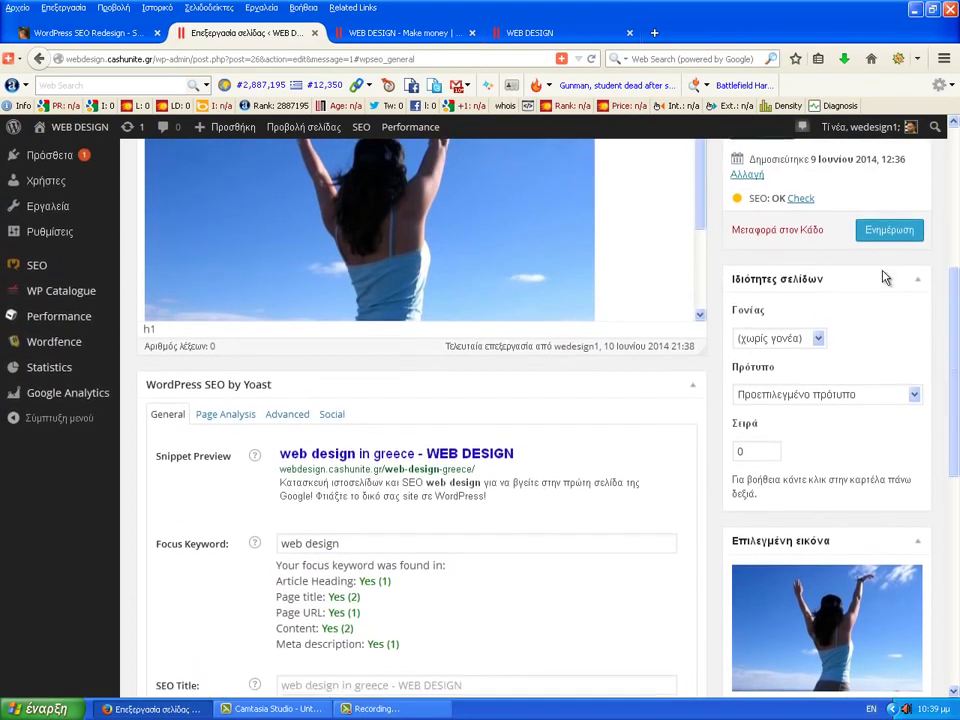
Update the page and check the refreshed Yoast page analysis, focusing on the remark about outbound links
click(887, 236)
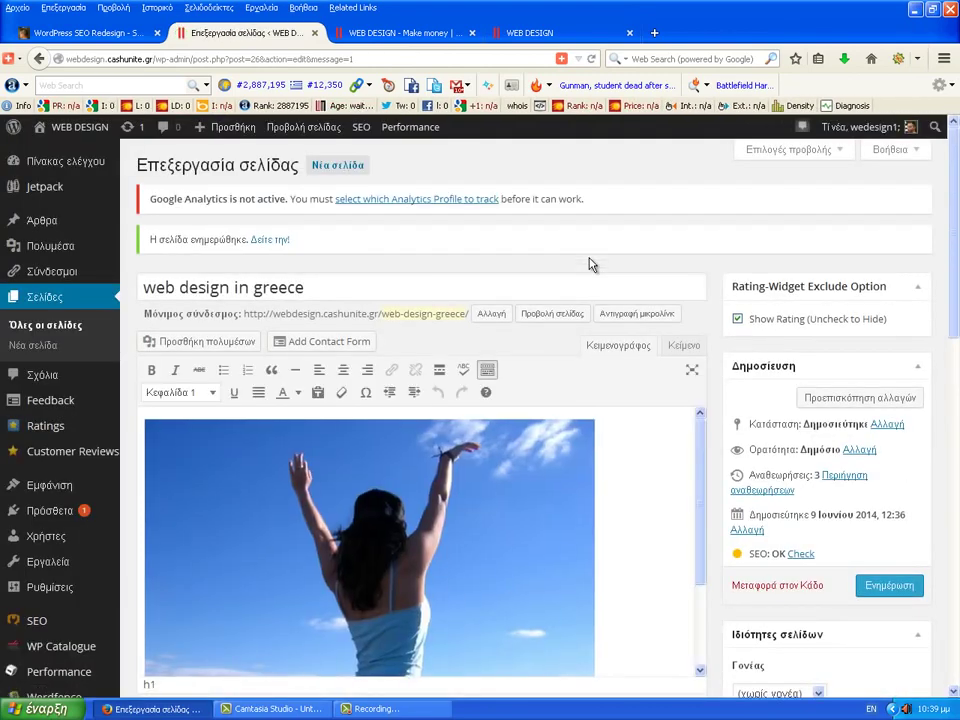
drag(951, 205, 941, 284)
scroll(351, 542, down, 2)
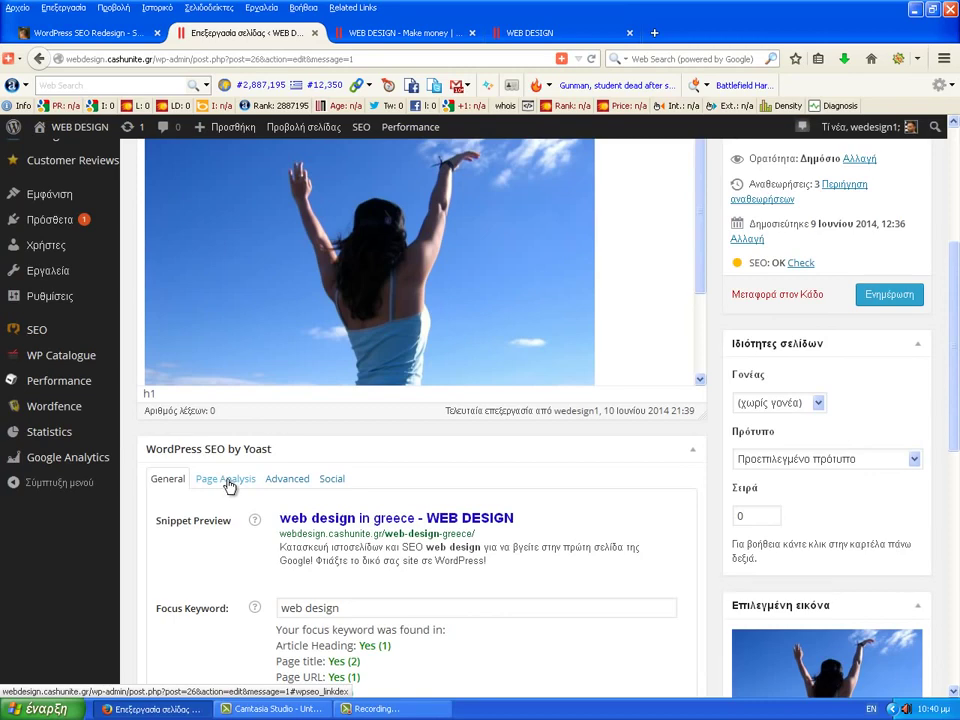
click(228, 484)
scroll(392, 536, down, 4)
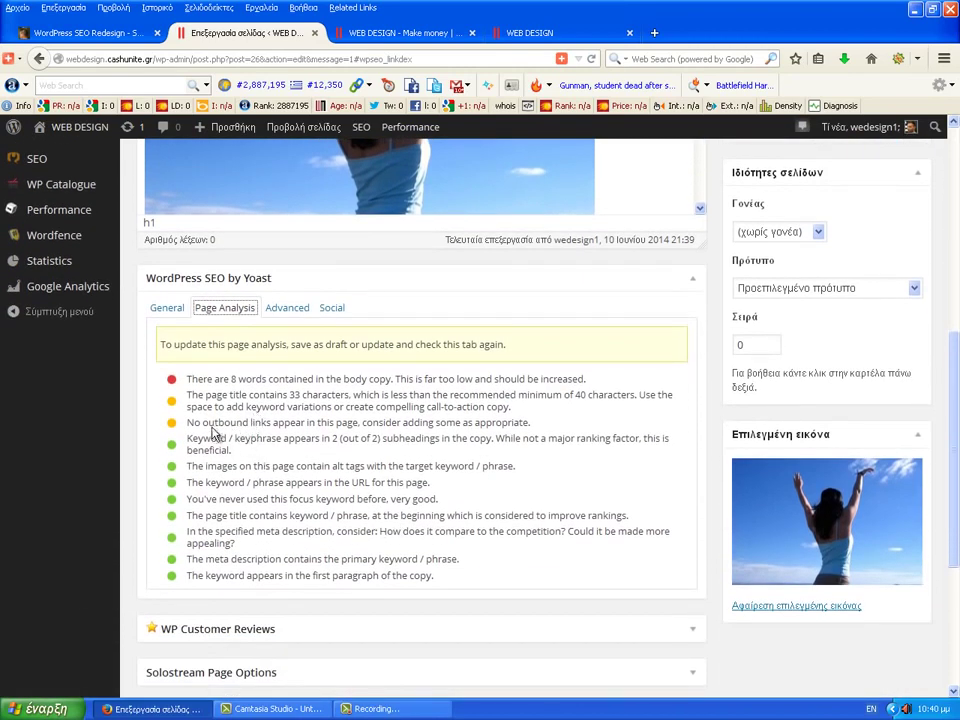
drag(187, 423, 553, 431)
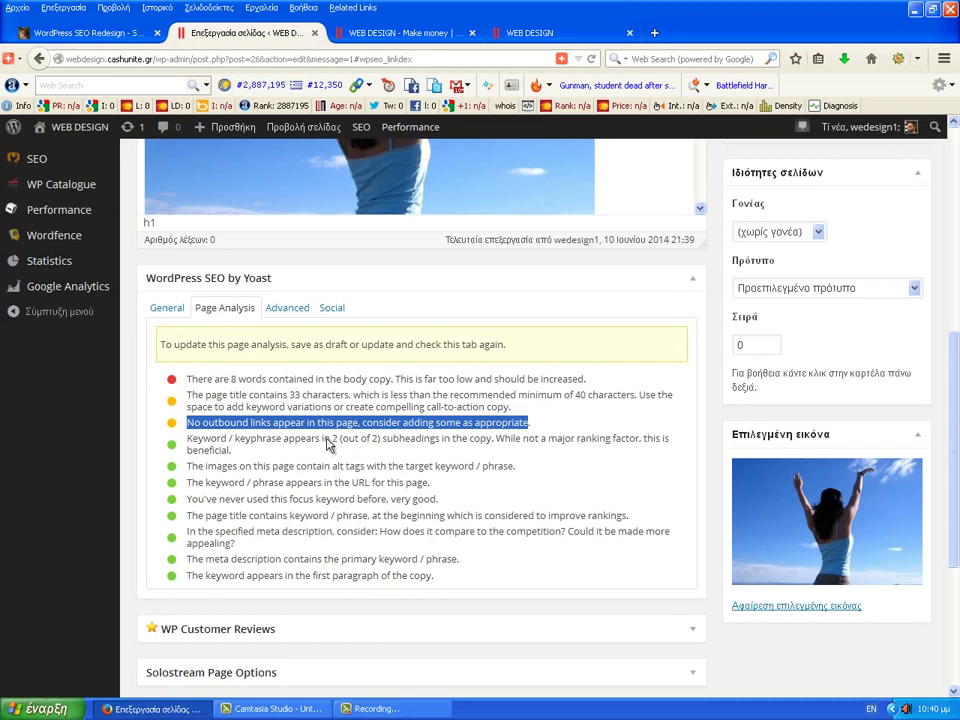
Compare the analysis remark about the keyword in subheadings with the page title and the "web design" heading in the content
drag(328, 444, 380, 440)
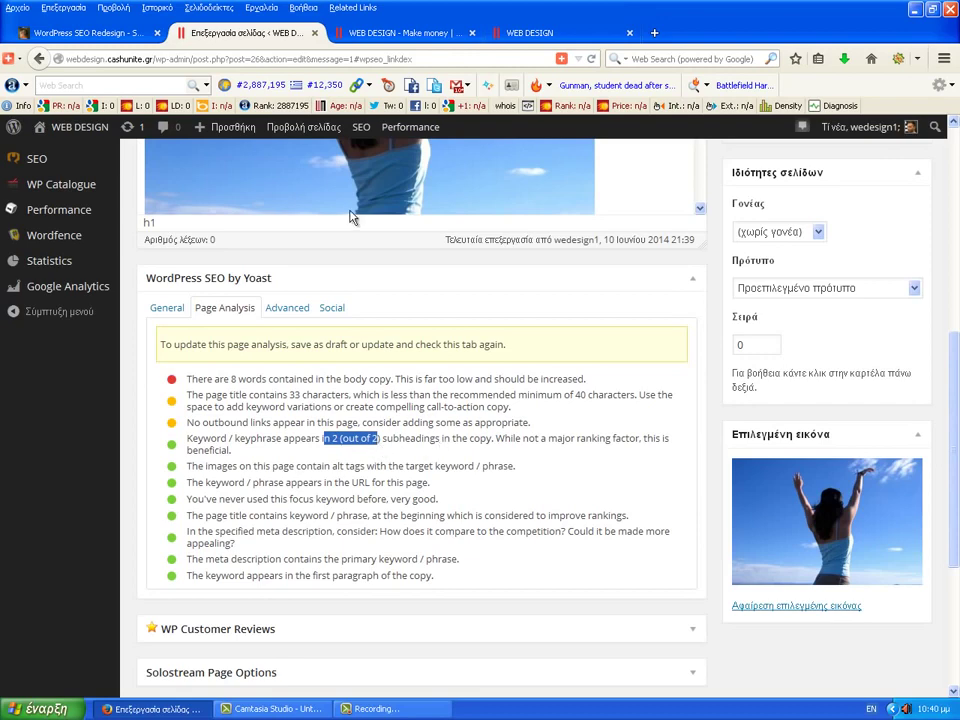
scroll(345, 214, down, 2)
scroll(955, 354, up, 2)
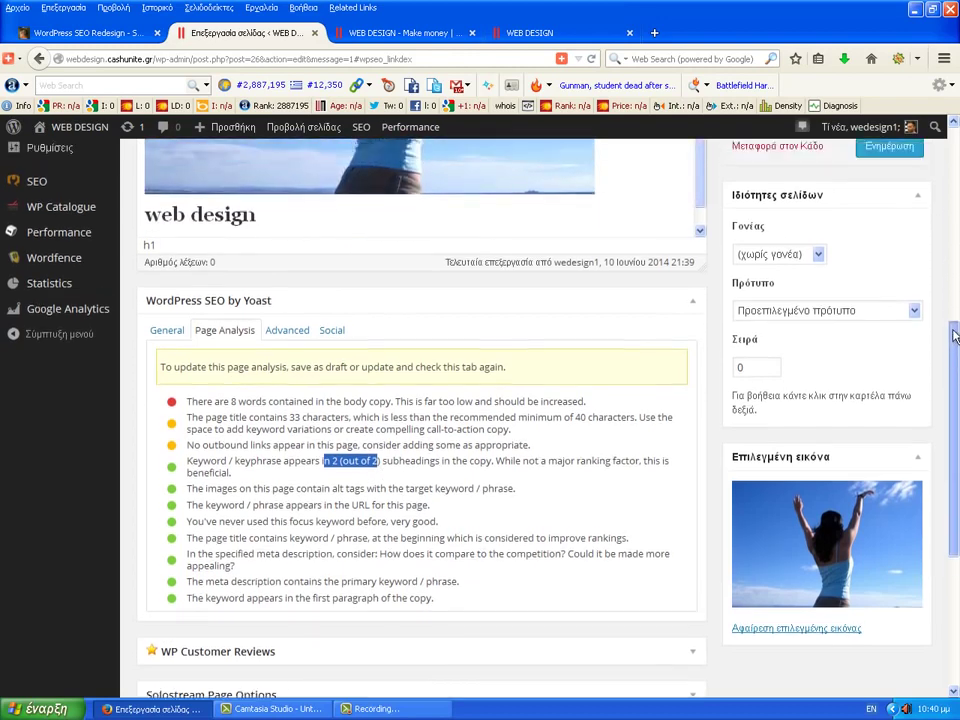
scroll(300, 245, down, 1)
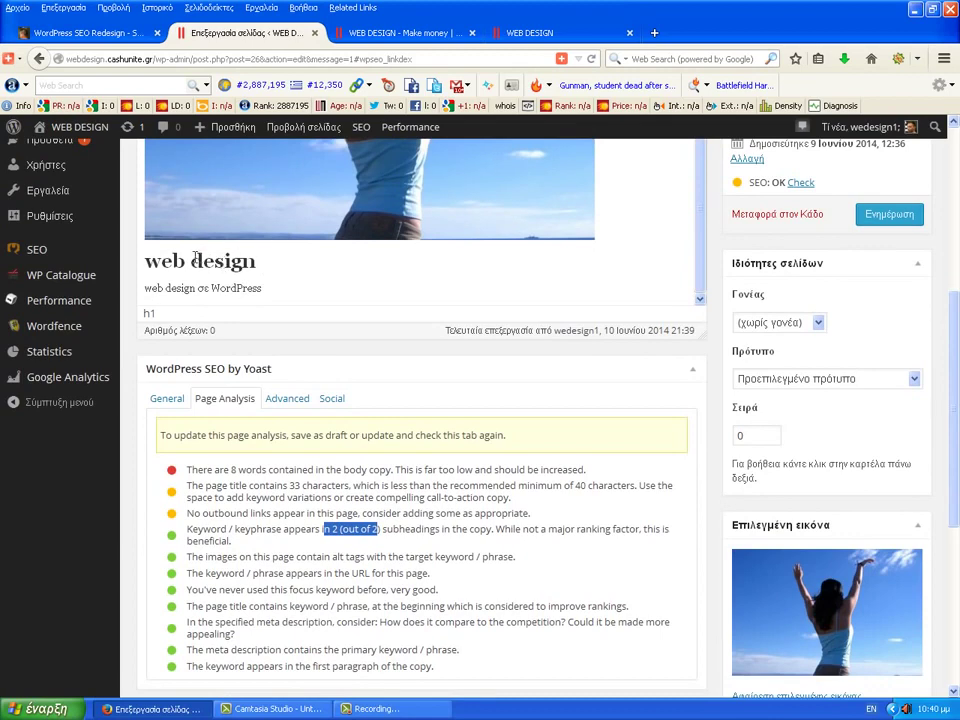
drag(168, 258, 289, 283)
key(ctrl+b)
scroll(491, 281, up, 2)
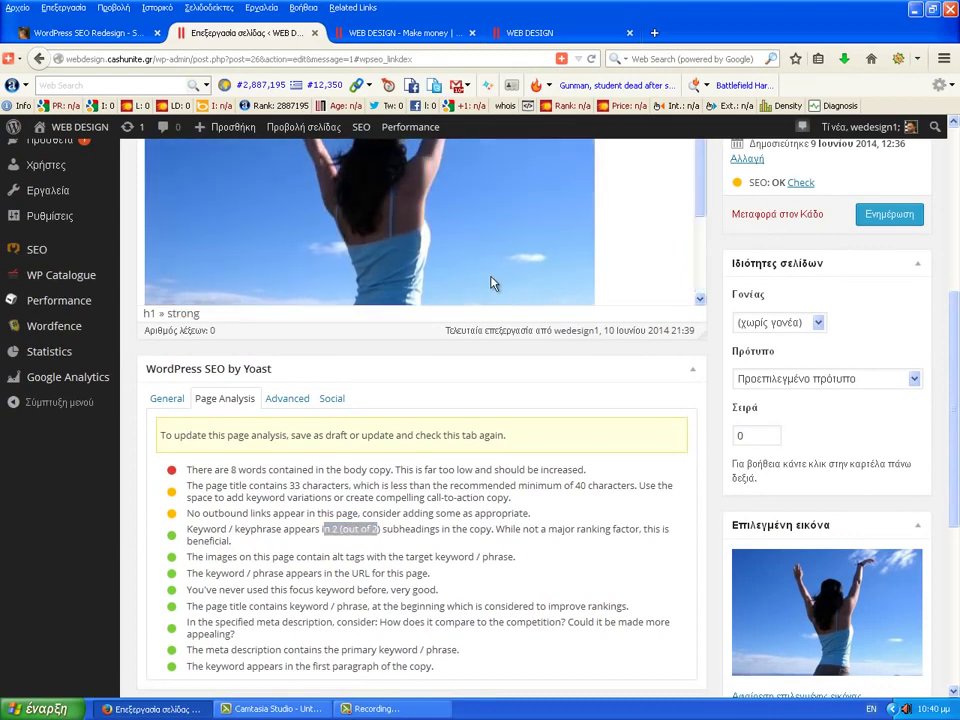
scroll(286, 260, up, 7)
click(246, 258)
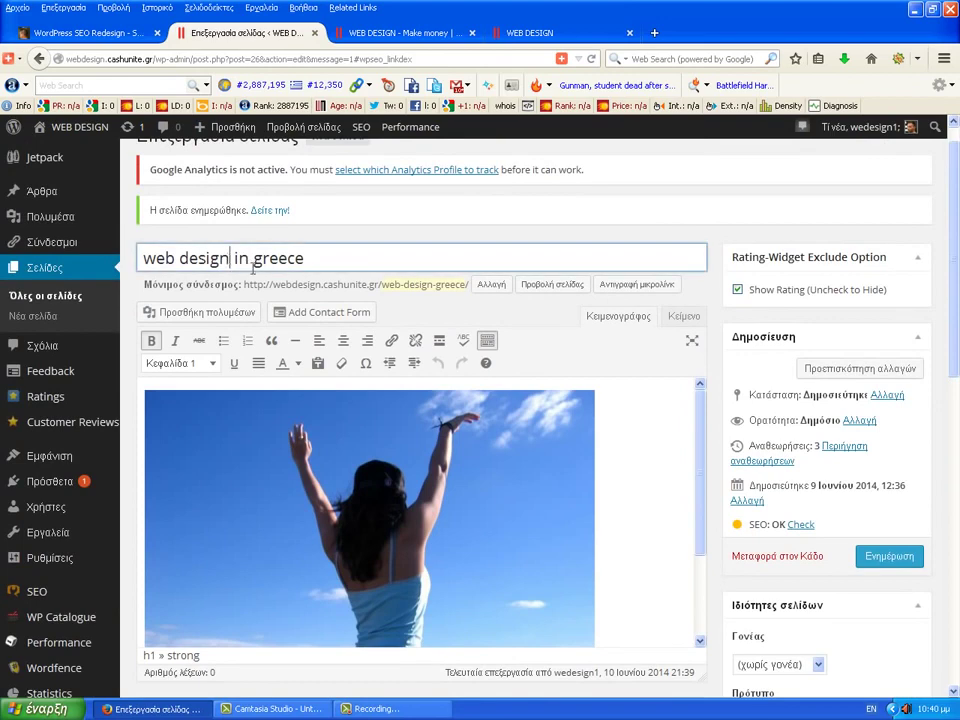
scroll(940, 357, down, 3)
scroll(606, 379, down, 3)
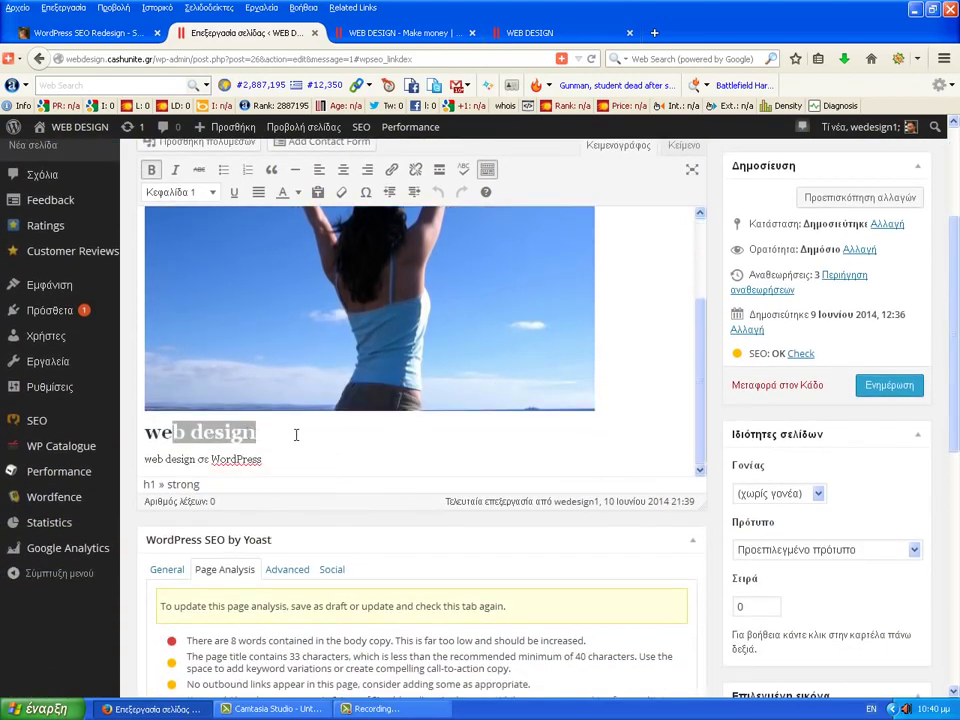
click(296, 433)
scroll(343, 424, down, 3)
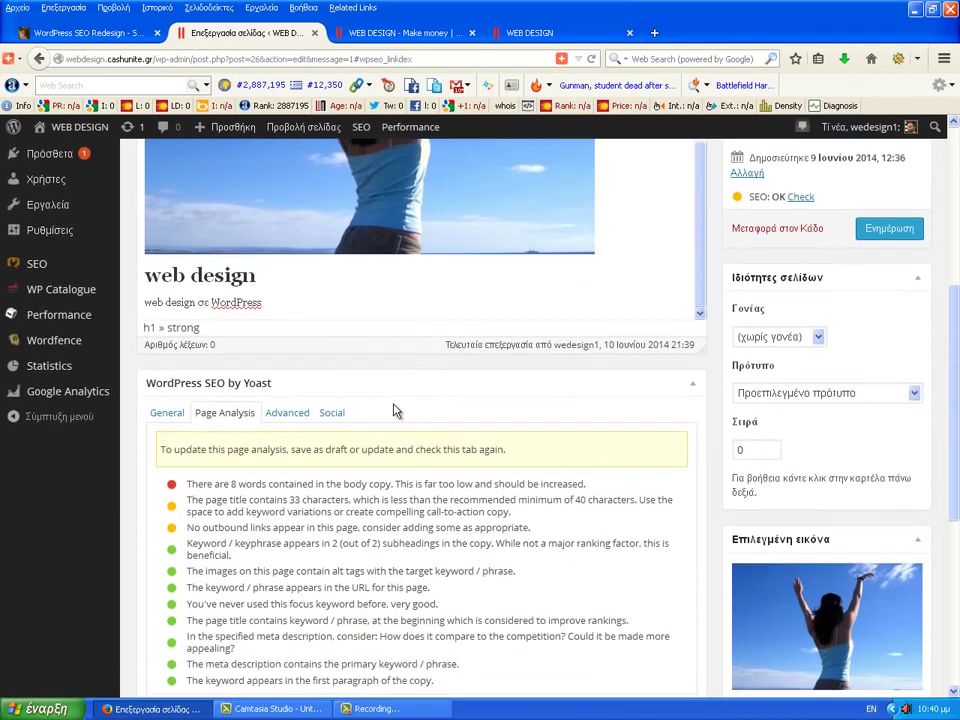
Read the page analysis remarks on image alt tags, the keyword in the URL and previous use of the focus keyword
scroll(421, 455, down, 3)
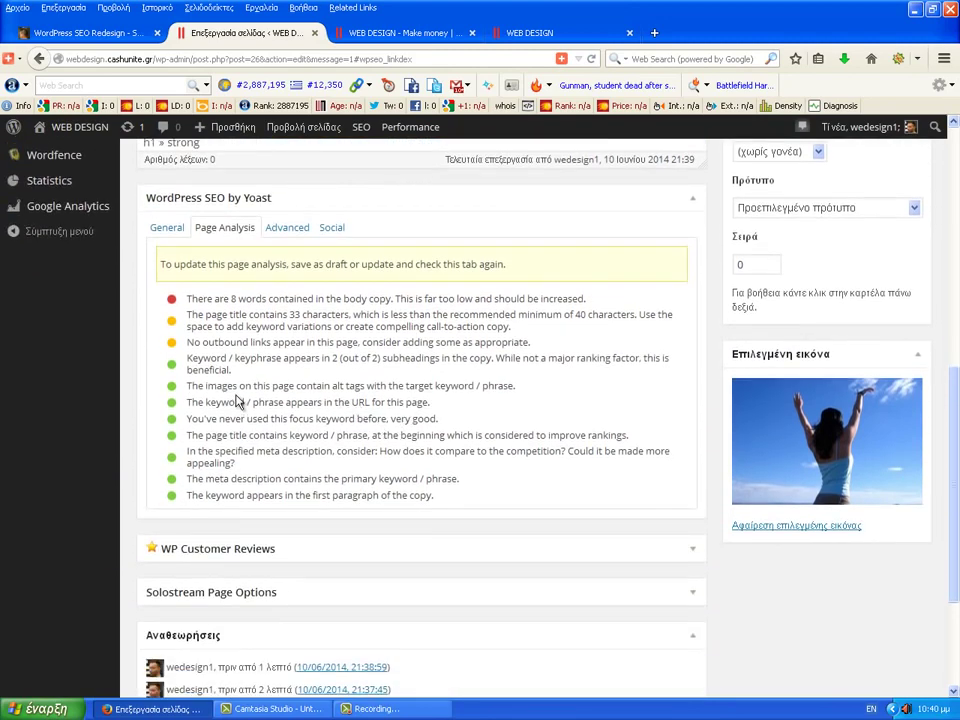
drag(188, 388, 523, 394)
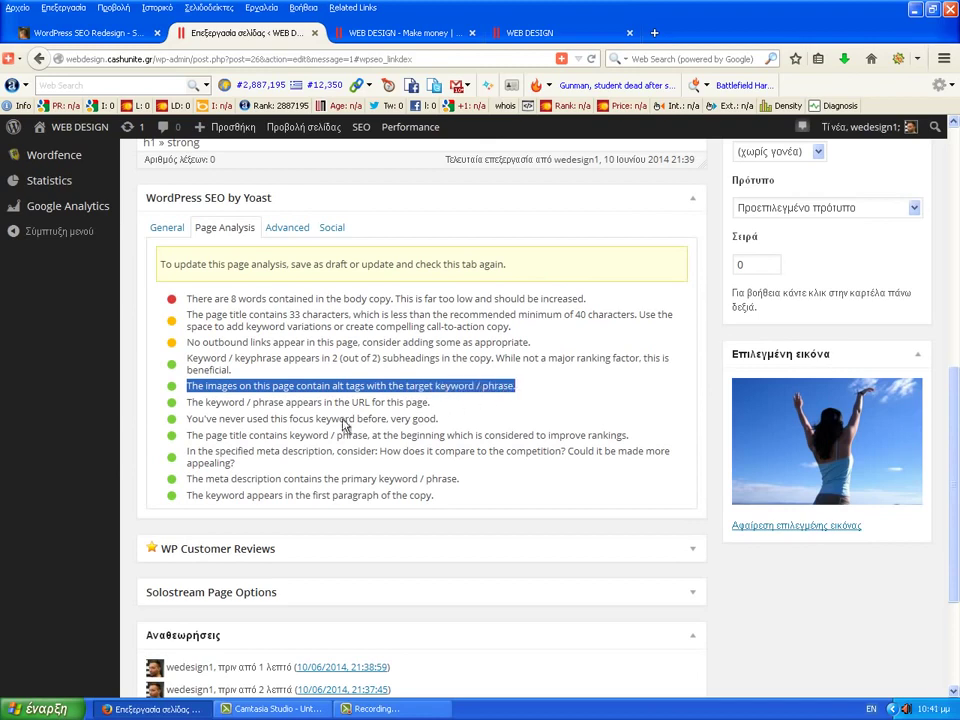
drag(187, 402, 449, 408)
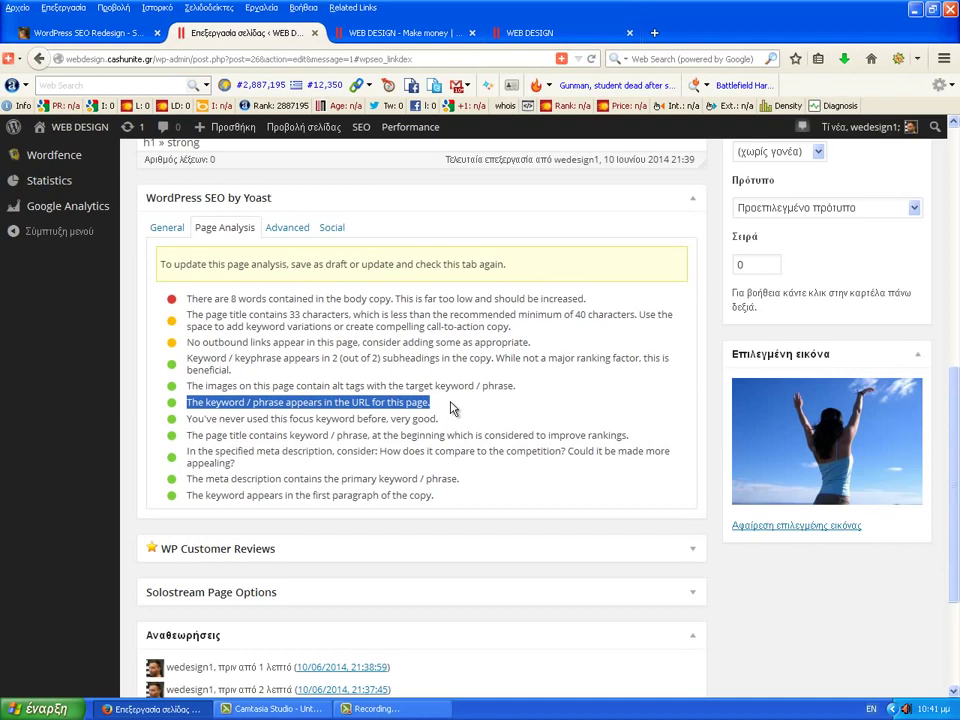
drag(187, 420, 475, 425)
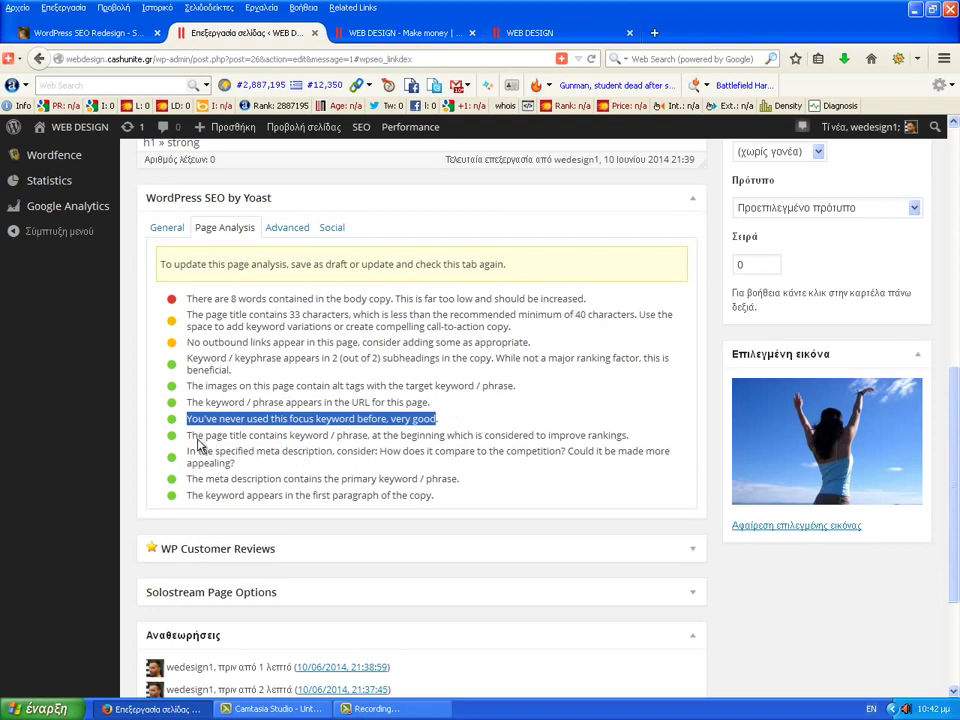
Check the remark about the keyword at the beginning of the page title against the page's actual title
drag(190, 437, 654, 422)
drag(956, 392, 628, 210)
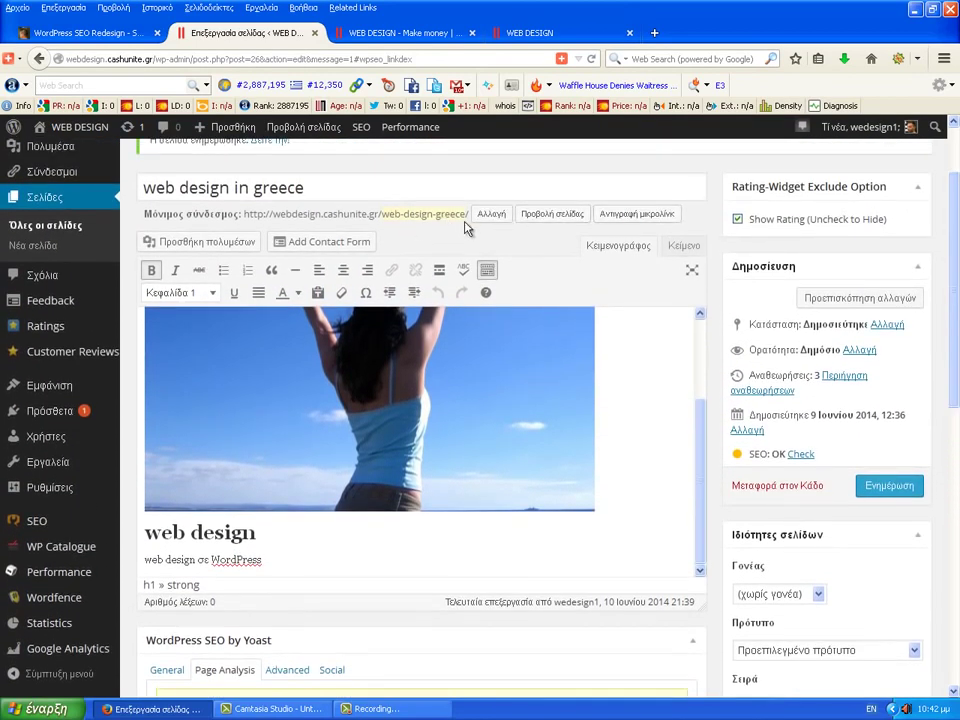
drag(955, 258, 955, 361)
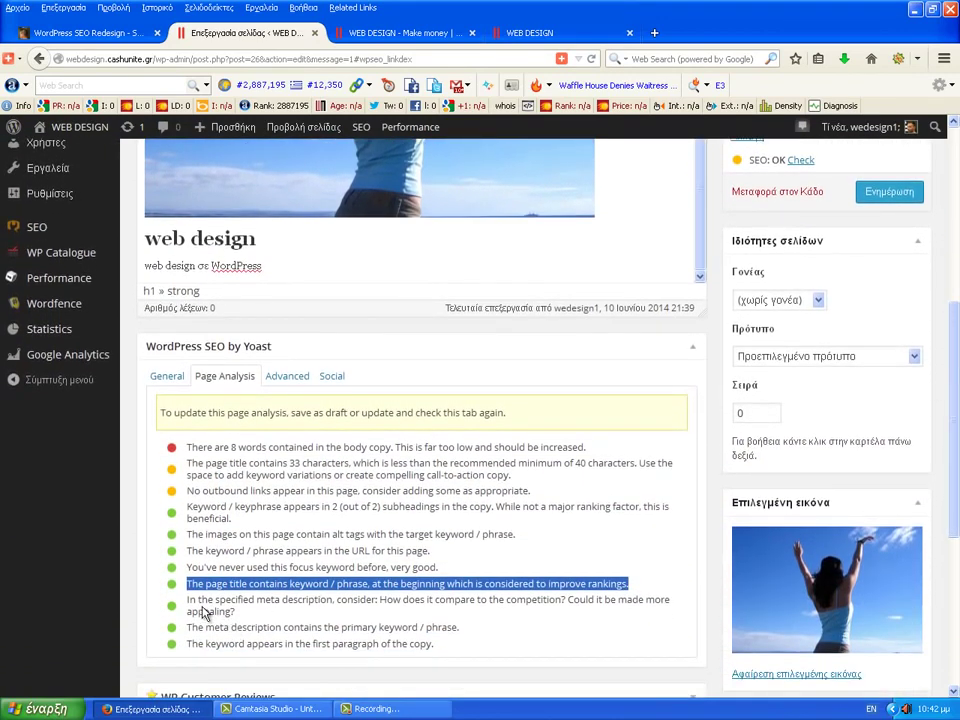
Read both meta description remarks, and compare the first-paragraph keyword remark with the "web design σε WordPress" line in the content
drag(189, 602, 418, 617)
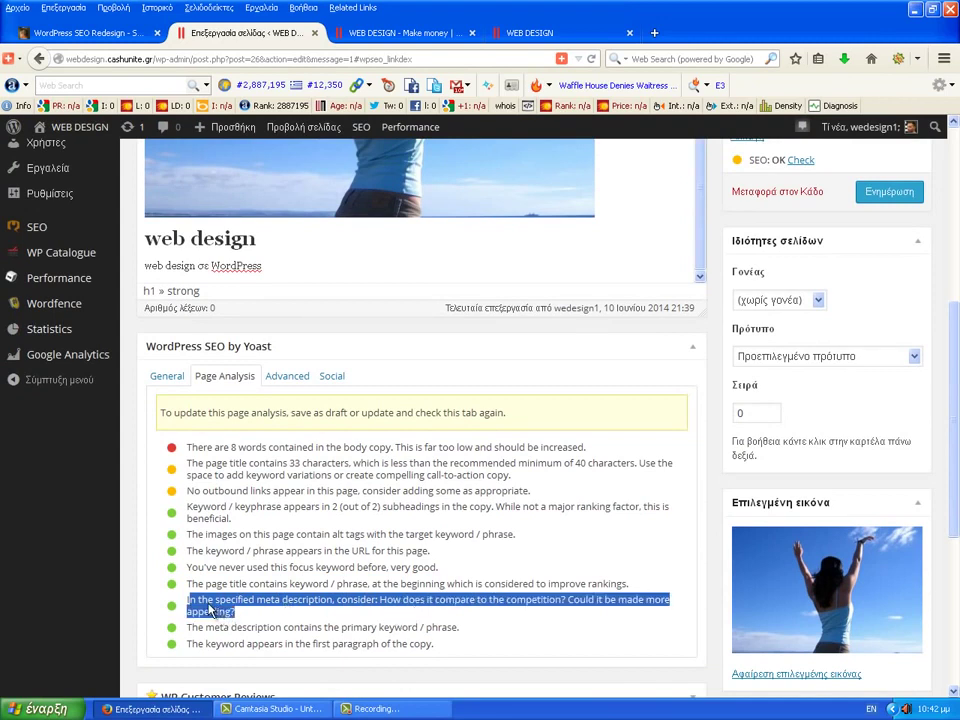
click(255, 620)
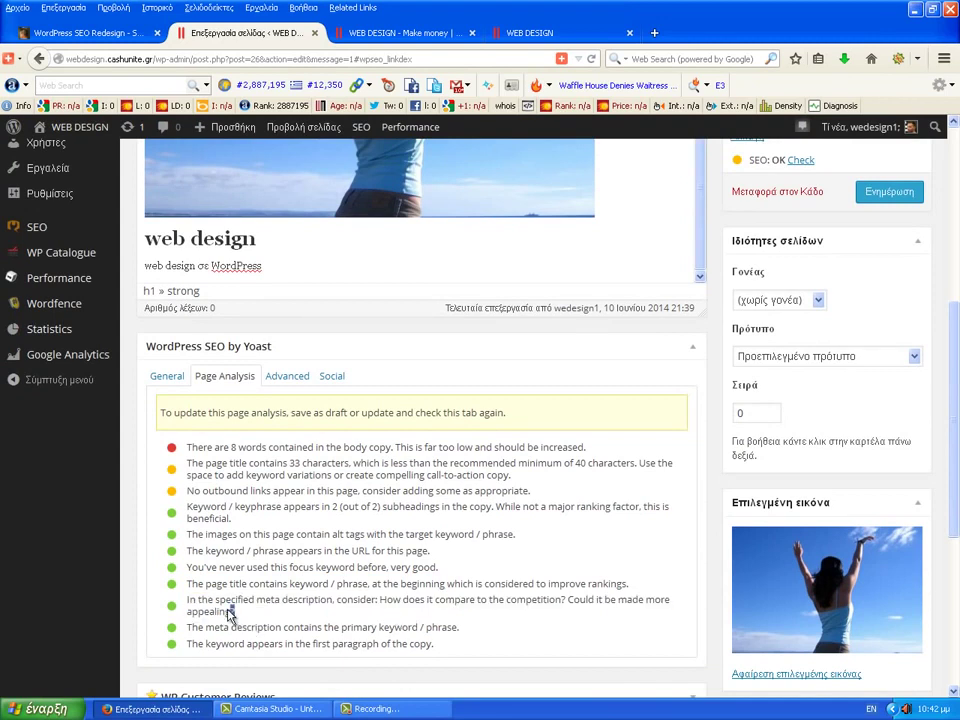
drag(231, 615, 190, 606)
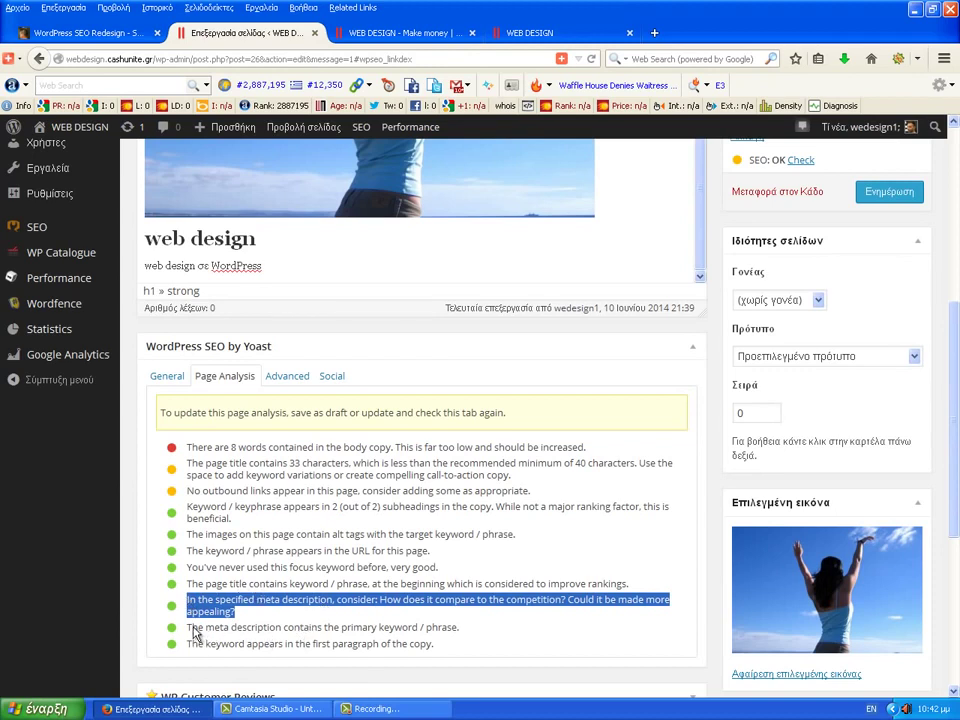
drag(188, 627, 321, 628)
click(257, 614)
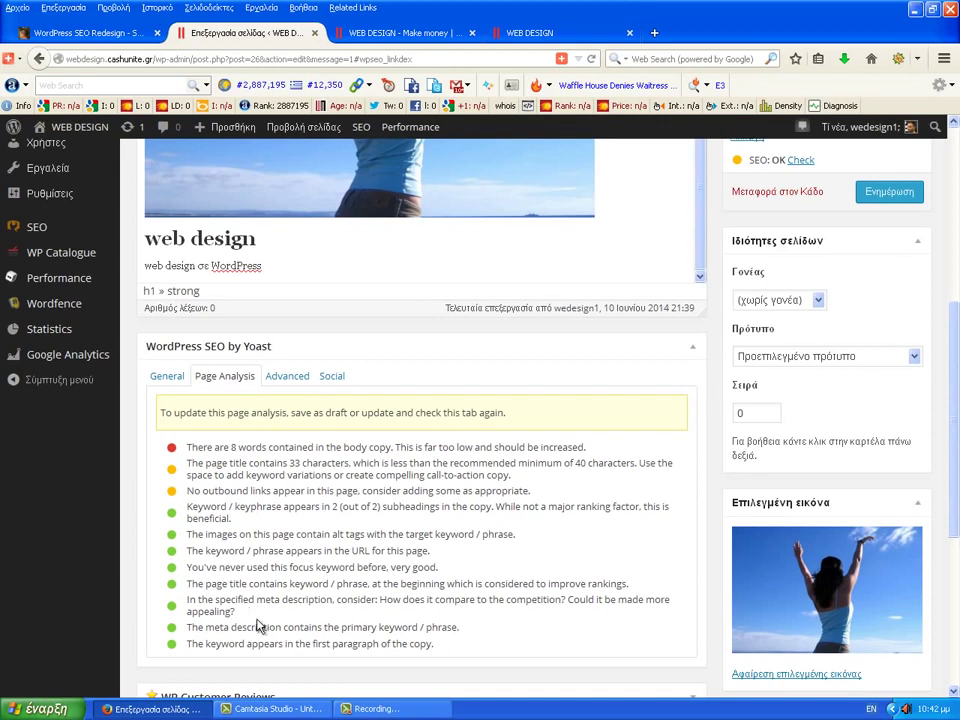
drag(188, 627, 469, 628)
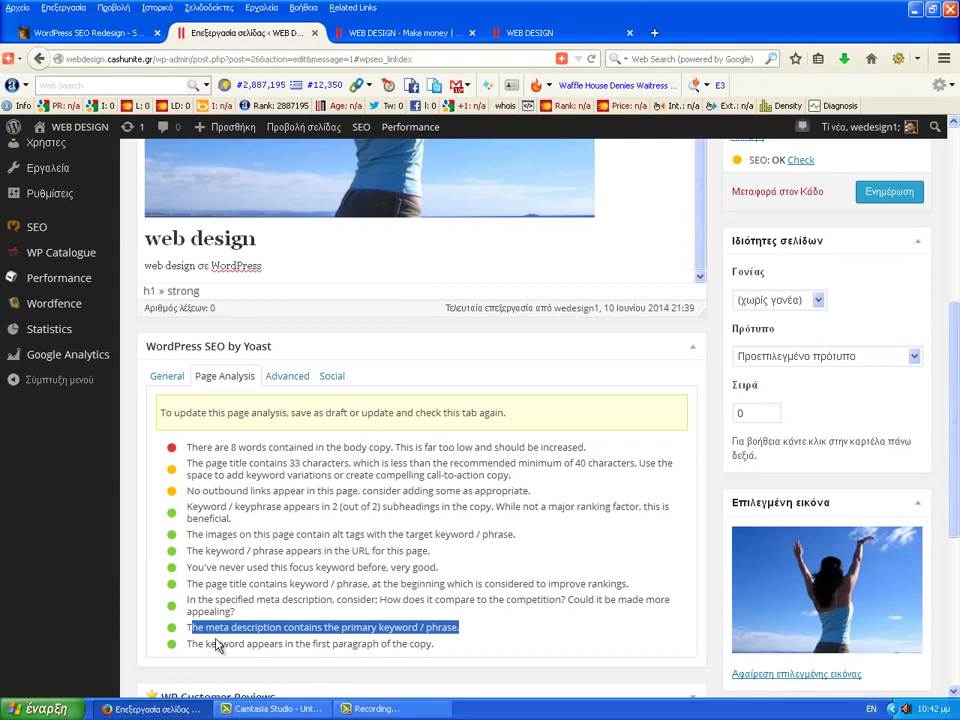
drag(187, 645, 448, 645)
drag(272, 268, 143, 266)
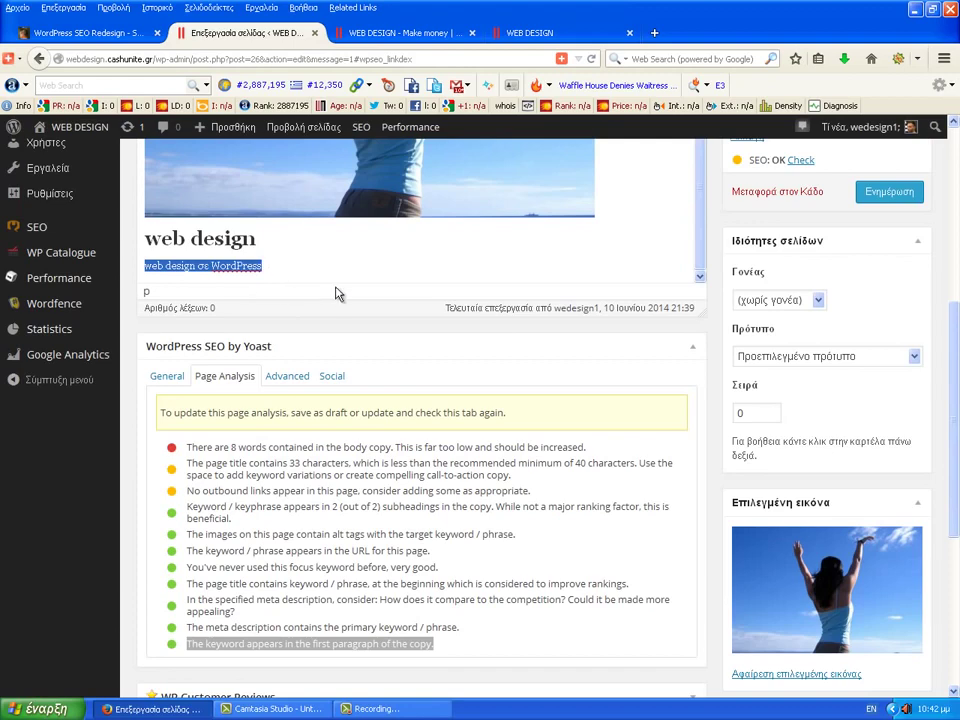
Look through the page's advanced Yoast settings, from the meta robots options to the sitemap, authorship, canonical URL and 301 redirect fields
click(297, 382)
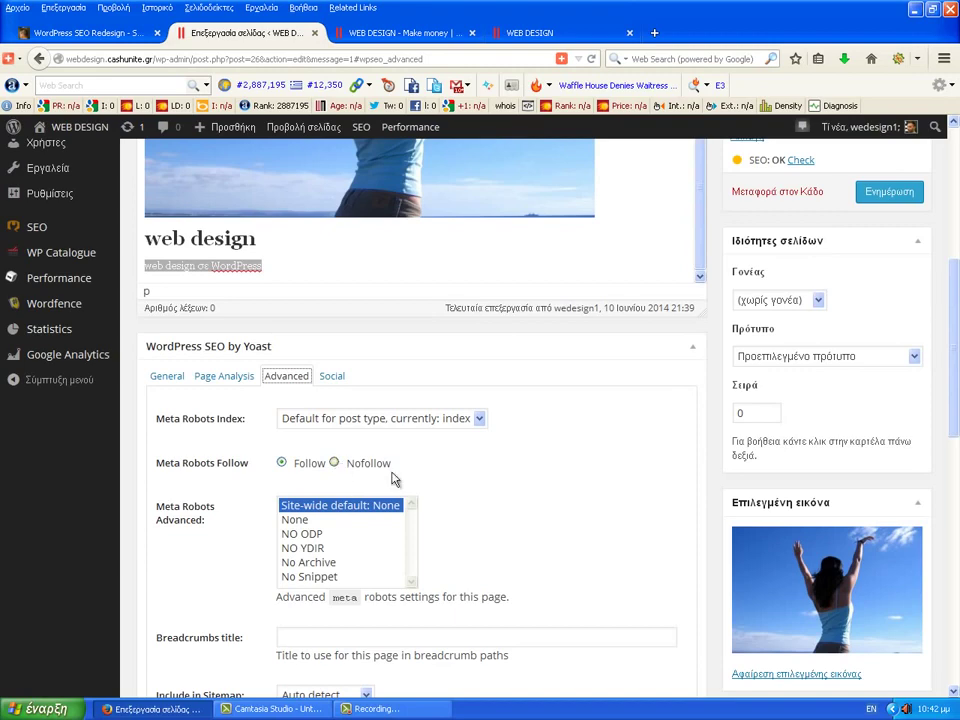
scroll(499, 485, down, 1)
scroll(499, 485, down, 2)
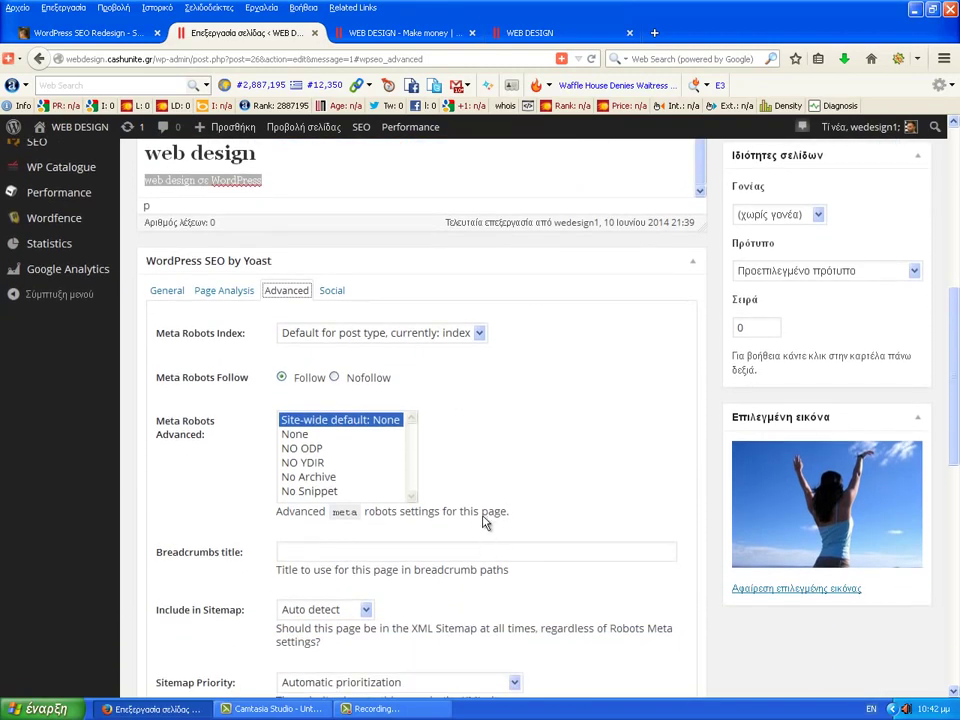
scroll(484, 522, down, 5)
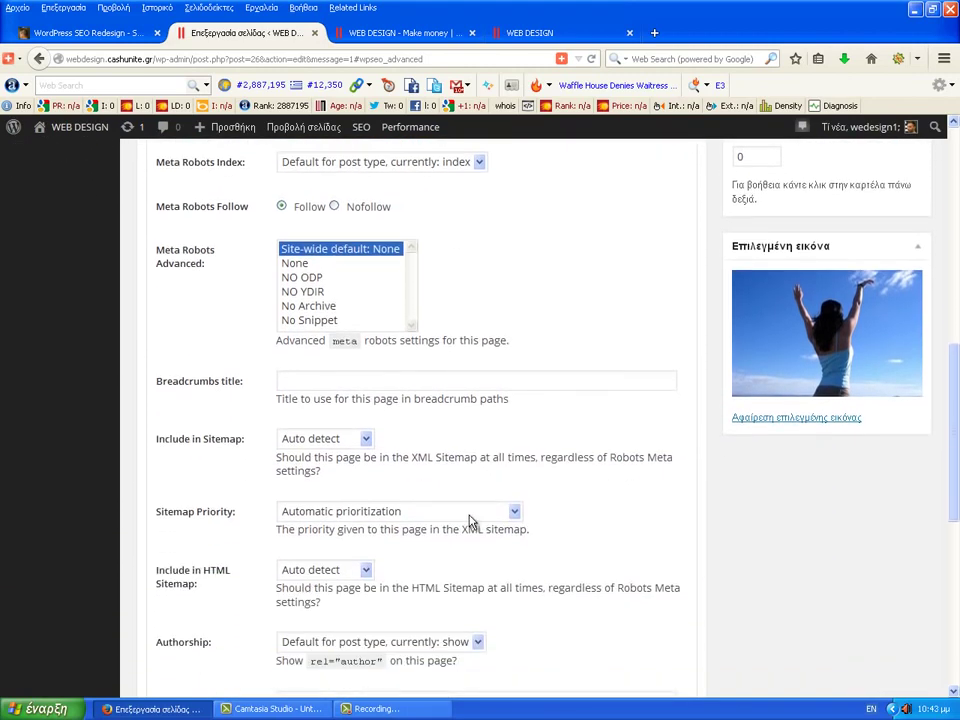
scroll(472, 519, down, 2)
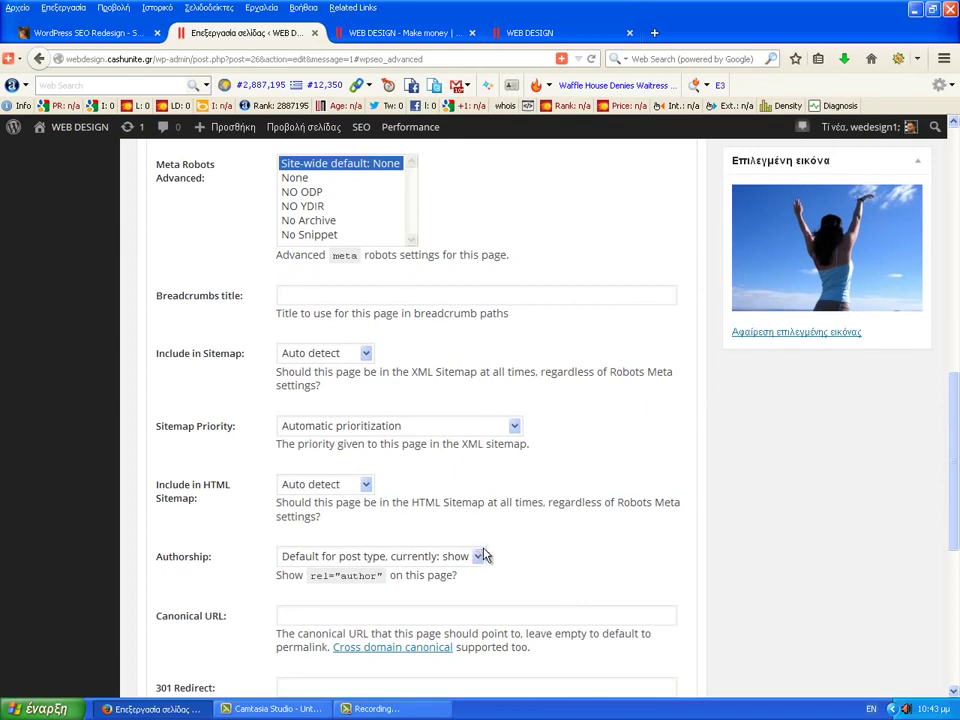
scroll(488, 545, down, 1)
scroll(491, 535, down, 3)
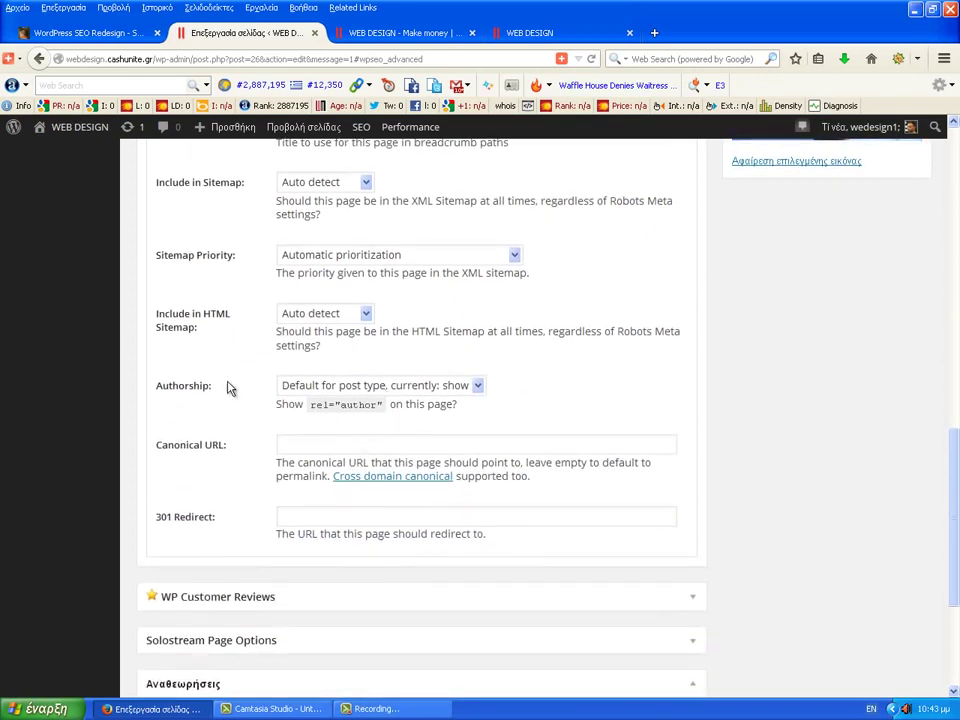
scroll(261, 456, up, 9)
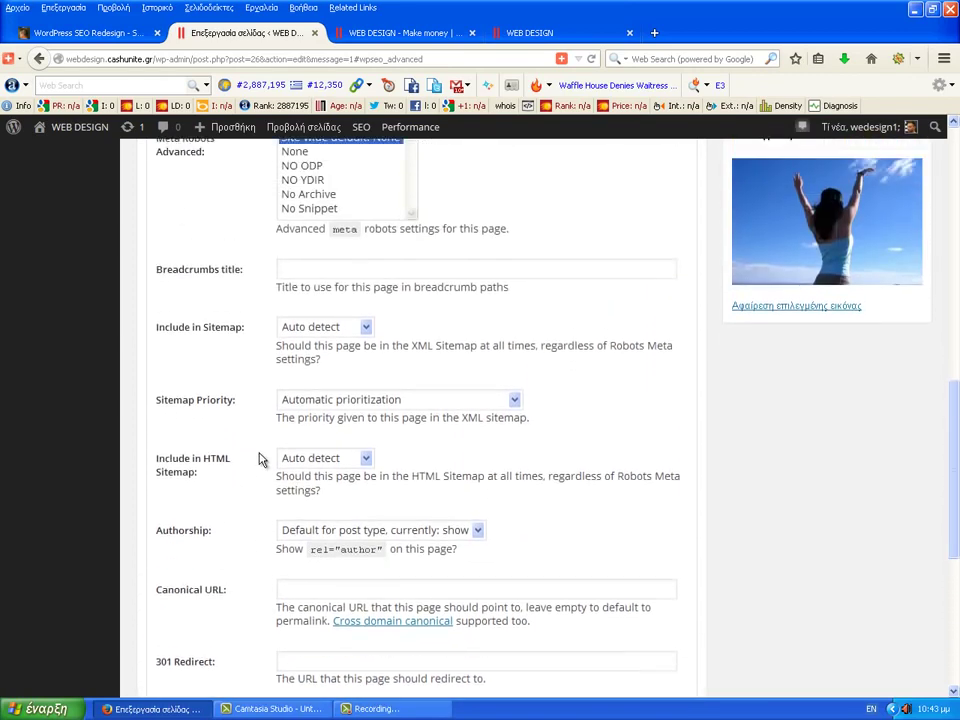
Examine the Yoast social settings for the Facebook description, Facebook image and Google+ description
click(331, 290)
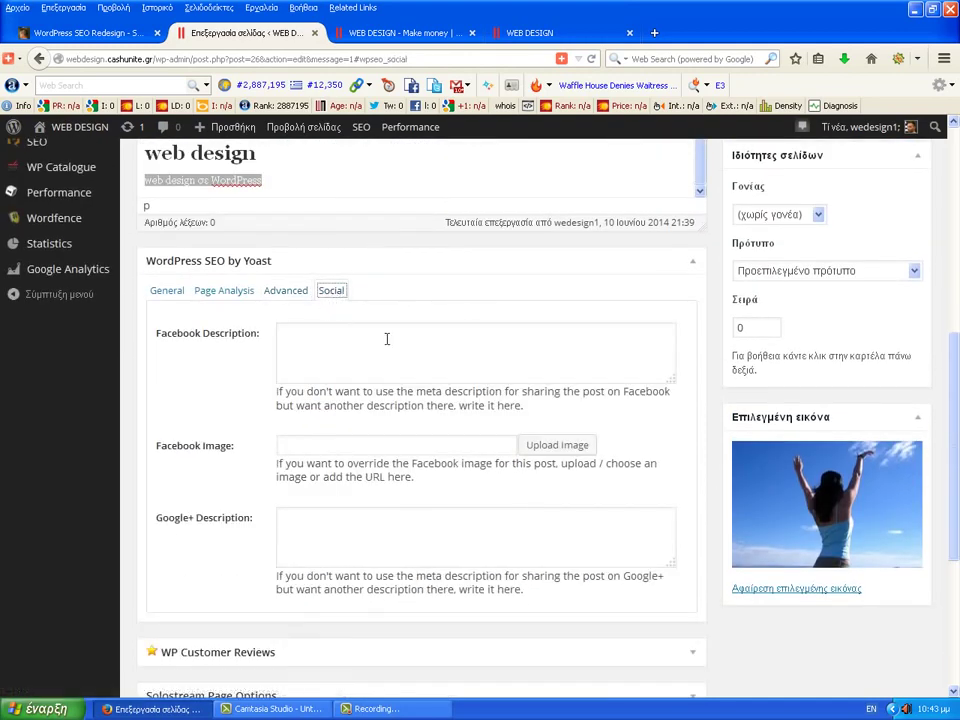
click(336, 333)
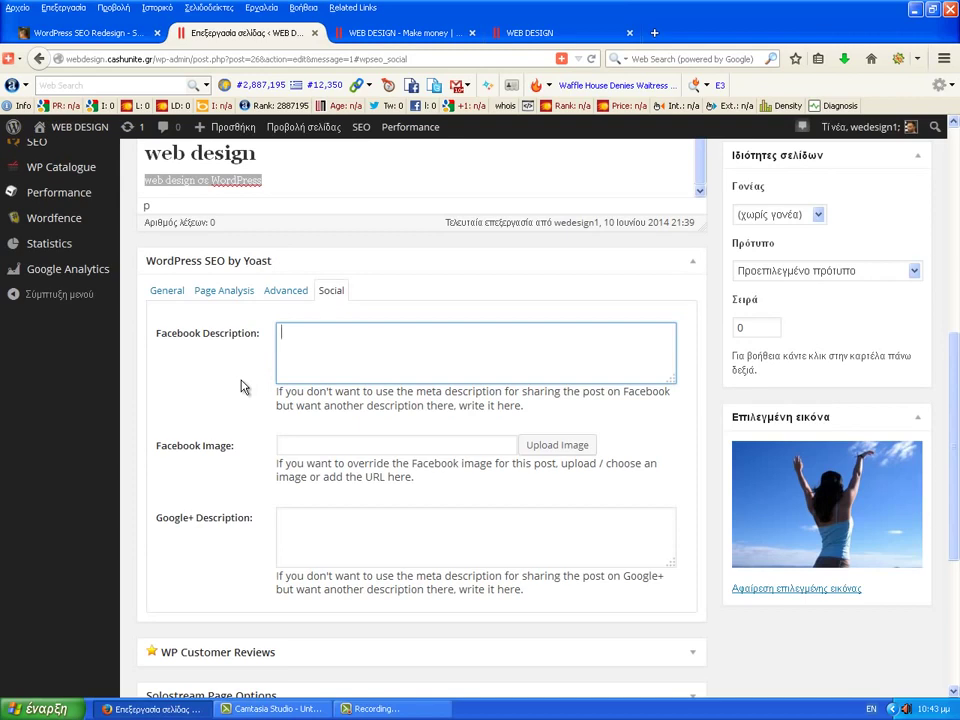
click(330, 448)
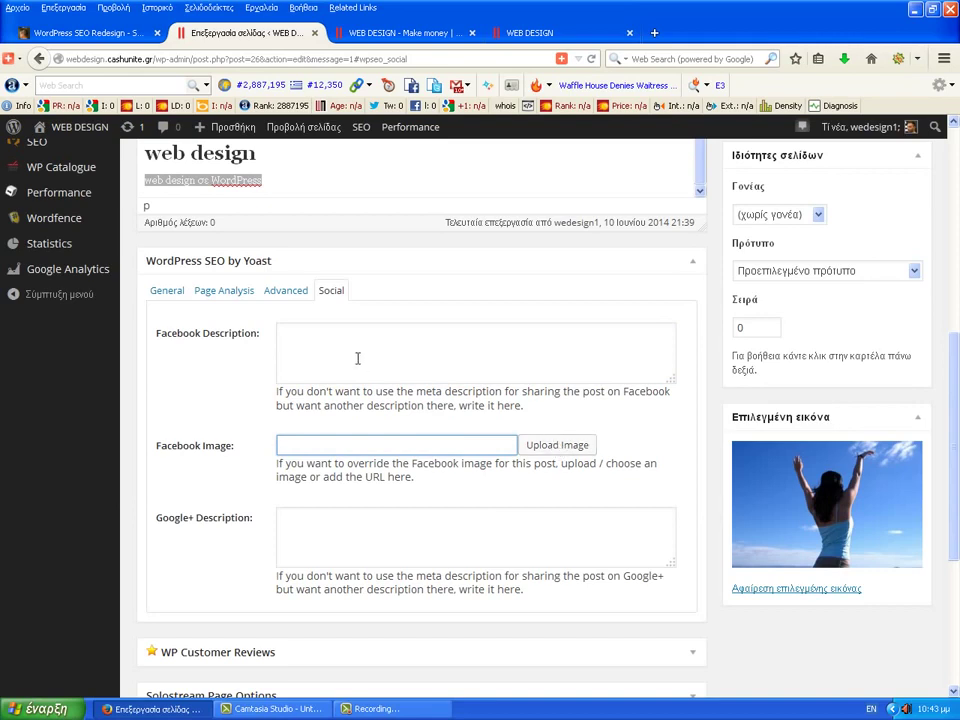
click(328, 343)
click(329, 529)
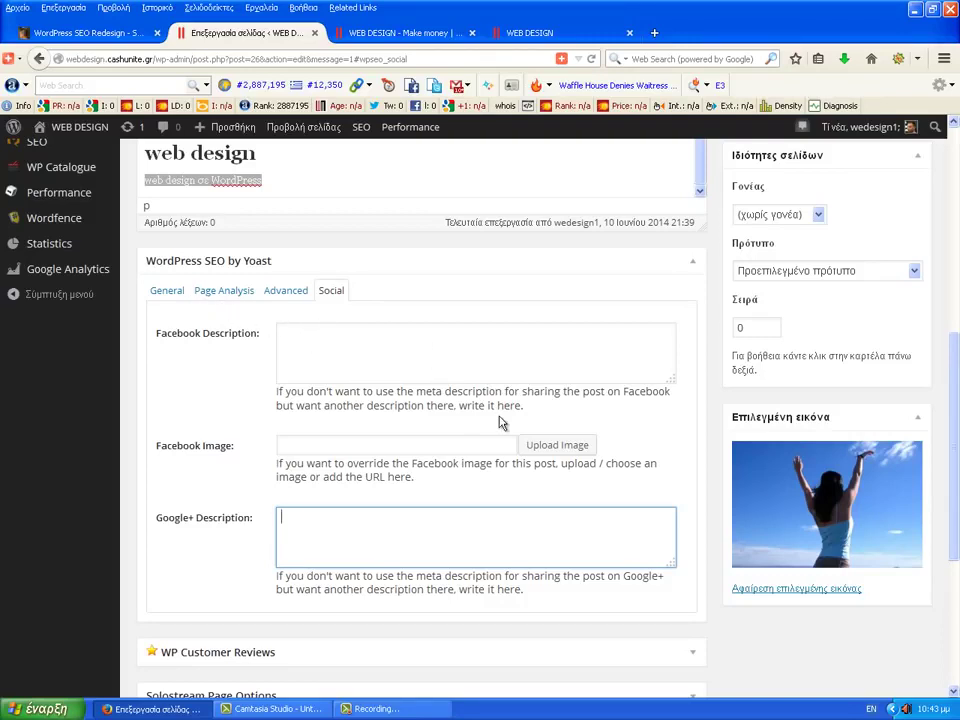
Set the Facebook image to the media library photo of the woman with raised arms against the sky
click(559, 445)
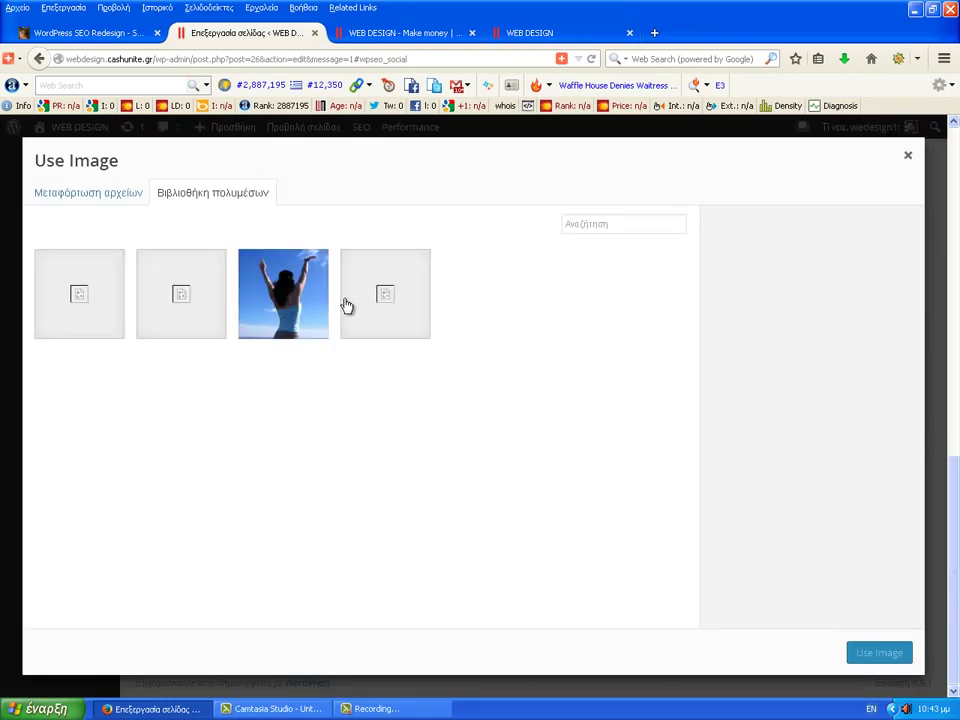
click(285, 292)
click(880, 652)
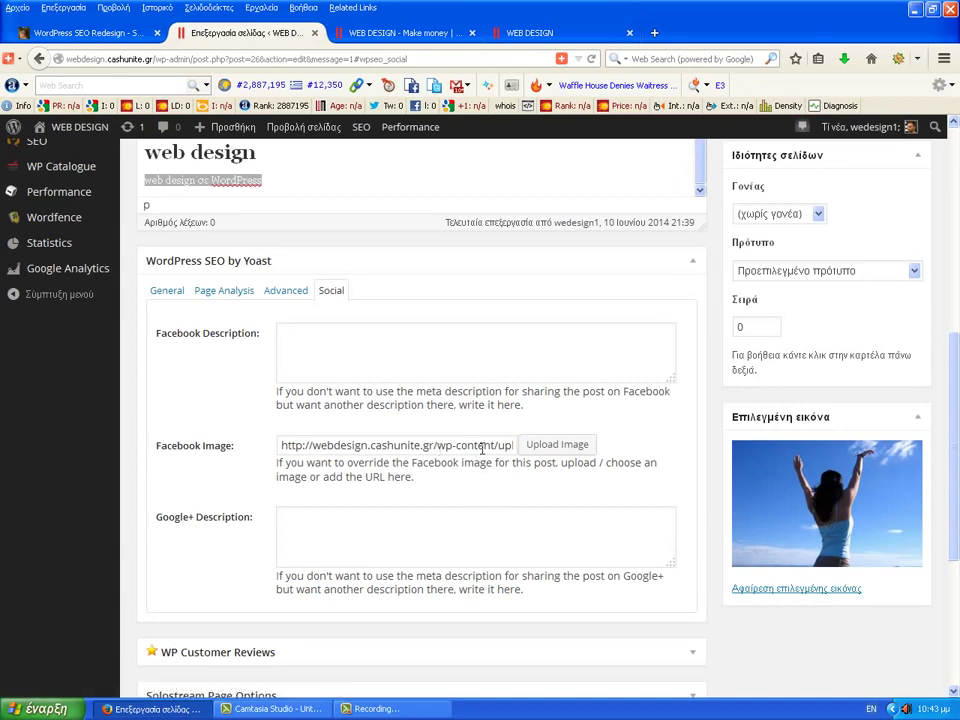
Copy the page's full meta description into both the Facebook description and the Google+ description
click(326, 375)
click(184, 300)
click(168, 291)
click(510, 620)
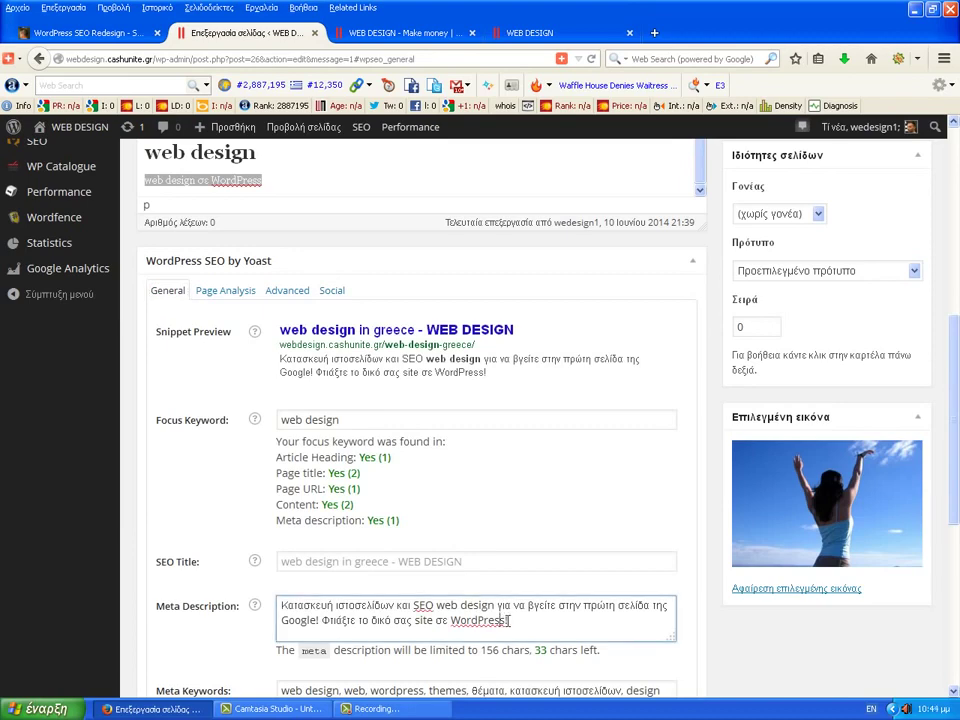
key(ctrl+a)
key(ctrl+c)
click(331, 290)
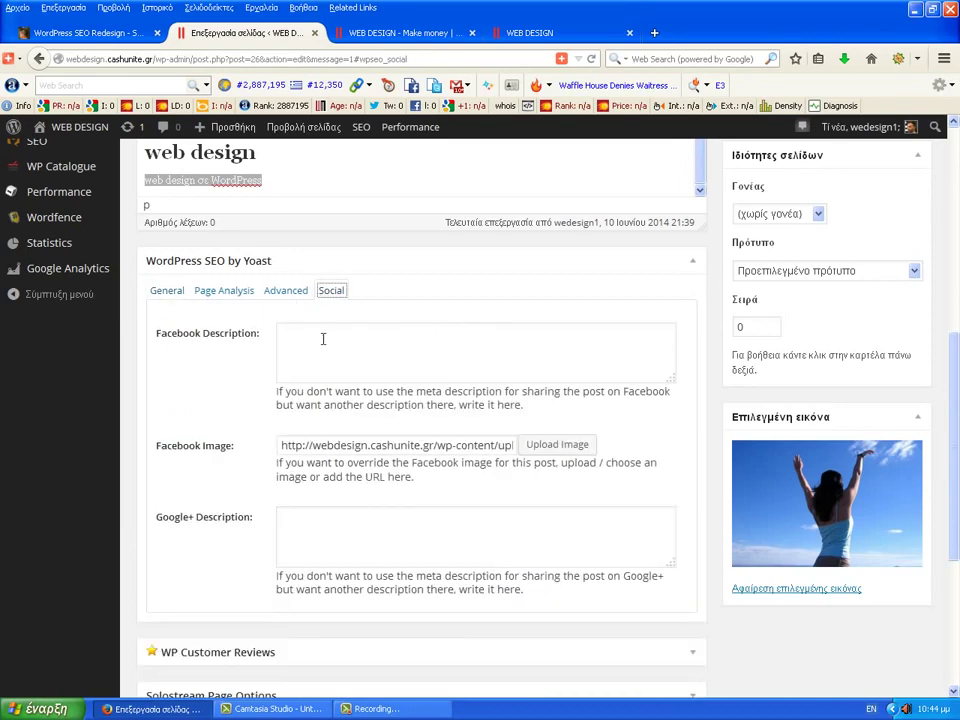
click(321, 338)
key(ctrl+v)
click(406, 548)
key(ctrl+v)
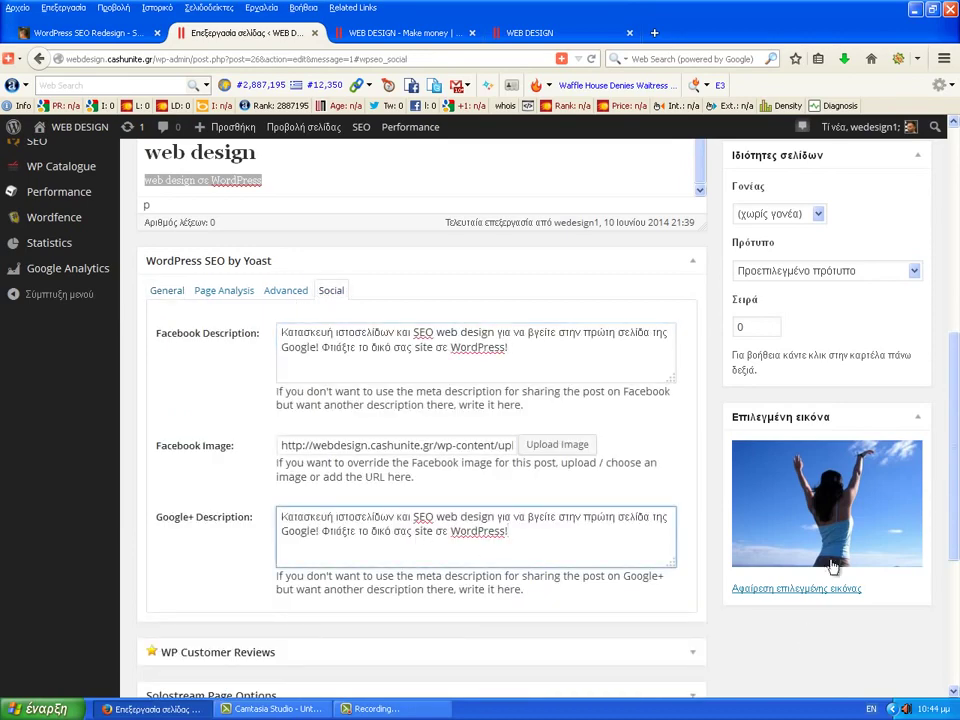
Update the web design in greece page to save its social settings
scroll(840, 555, up, 2)
scroll(848, 550, up, 5)
click(876, 528)
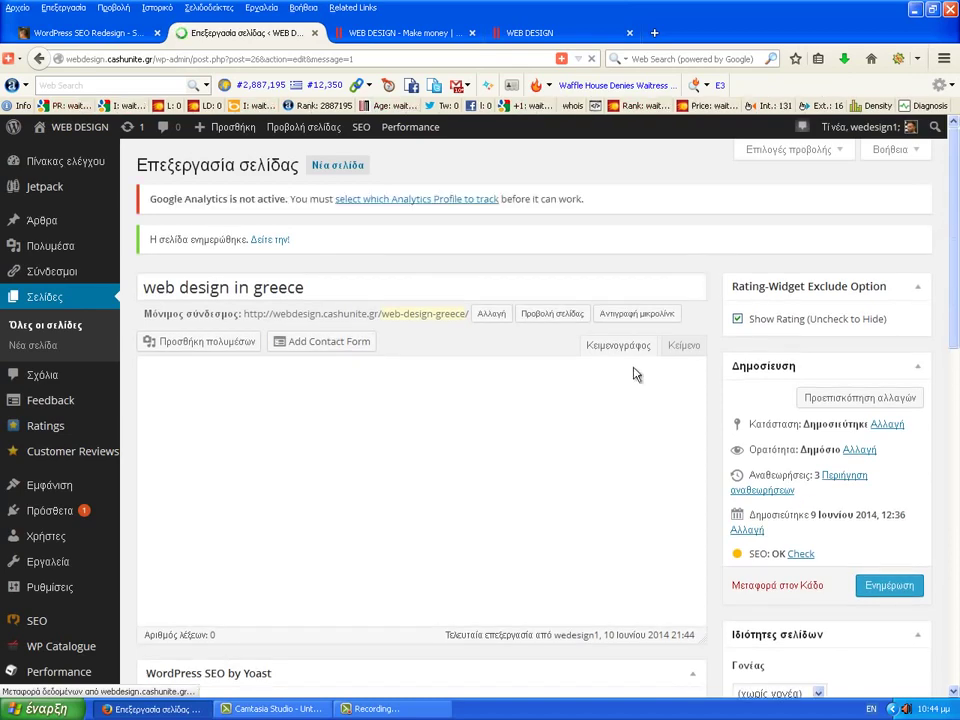
Go to the list of all posts and open the "Καλημέρα κόσμε!" post for editing
mouse_move(40, 220)
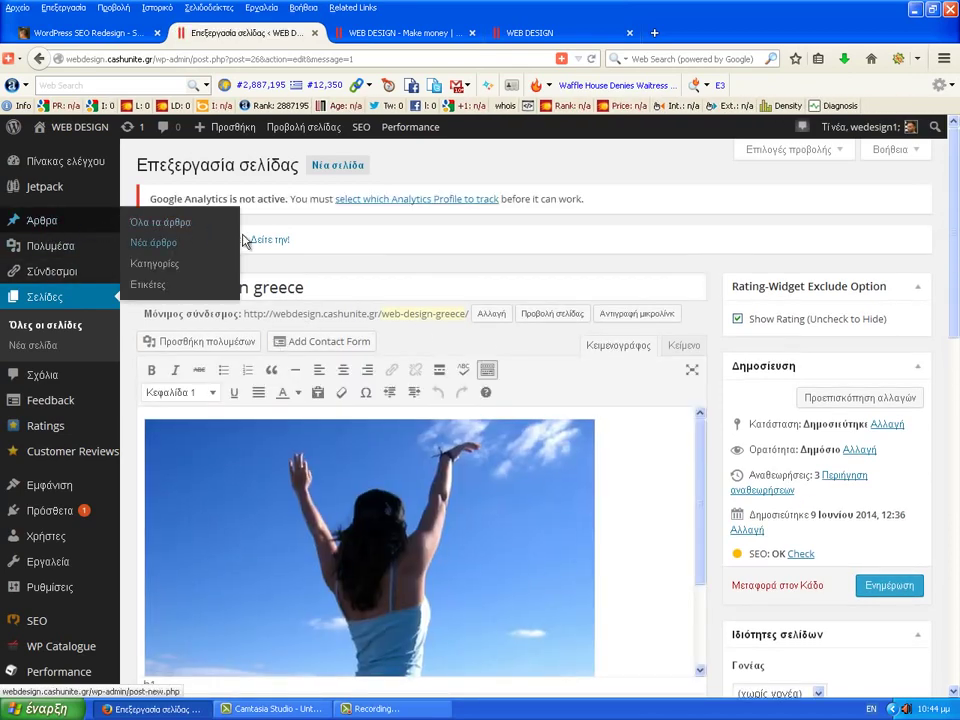
click(165, 223)
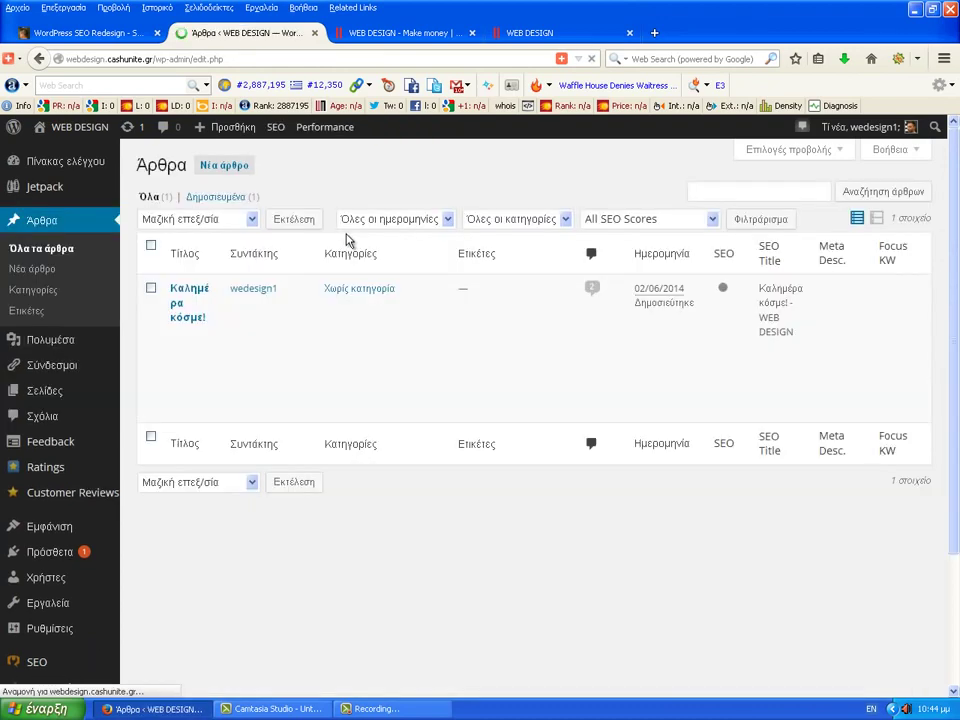
mouse_move(240, 293)
click(185, 343)
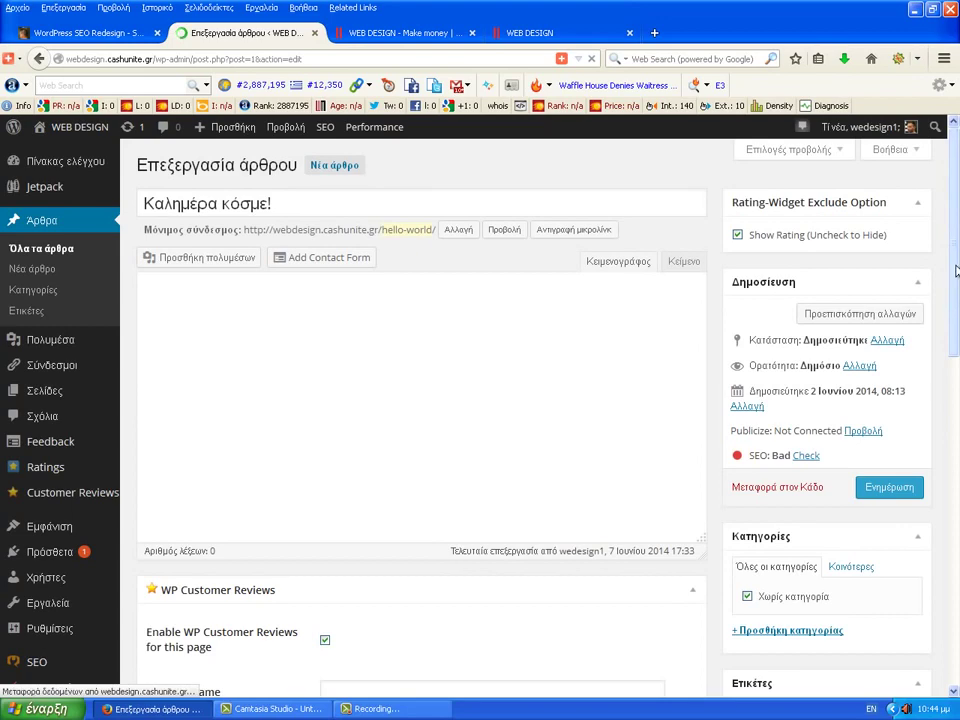
Collapse the WP Customer Reviews box and set the post's meta keywords to "wordpress, wordpress seo, seo design, web design. seo, WordPress SEO redesign"
scroll(955, 305, down, 5)
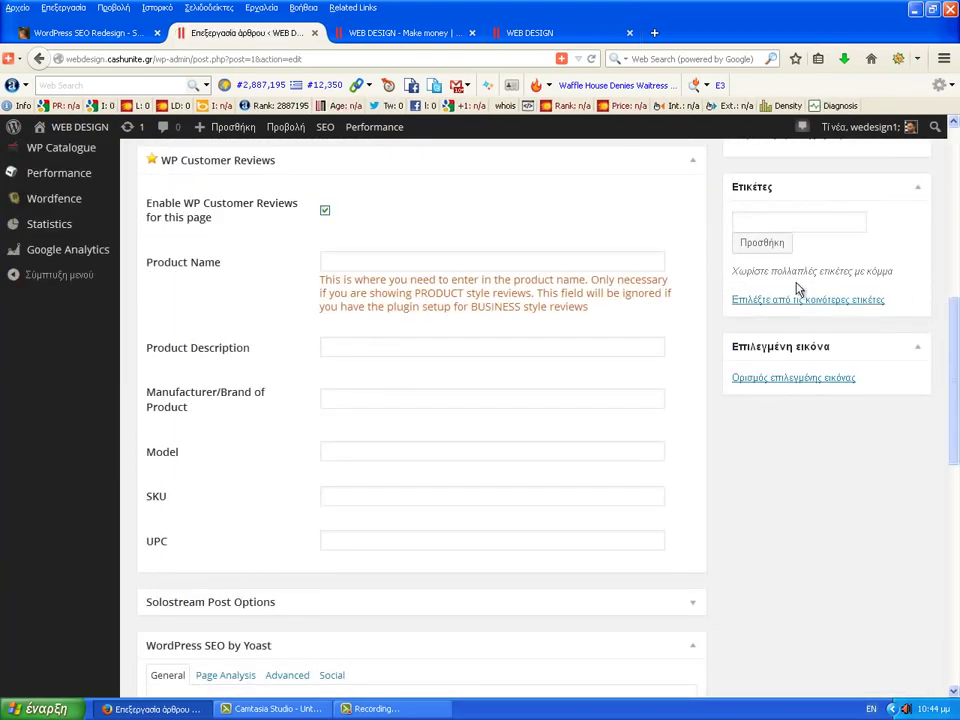
scroll(784, 296, up, 3)
click(692, 333)
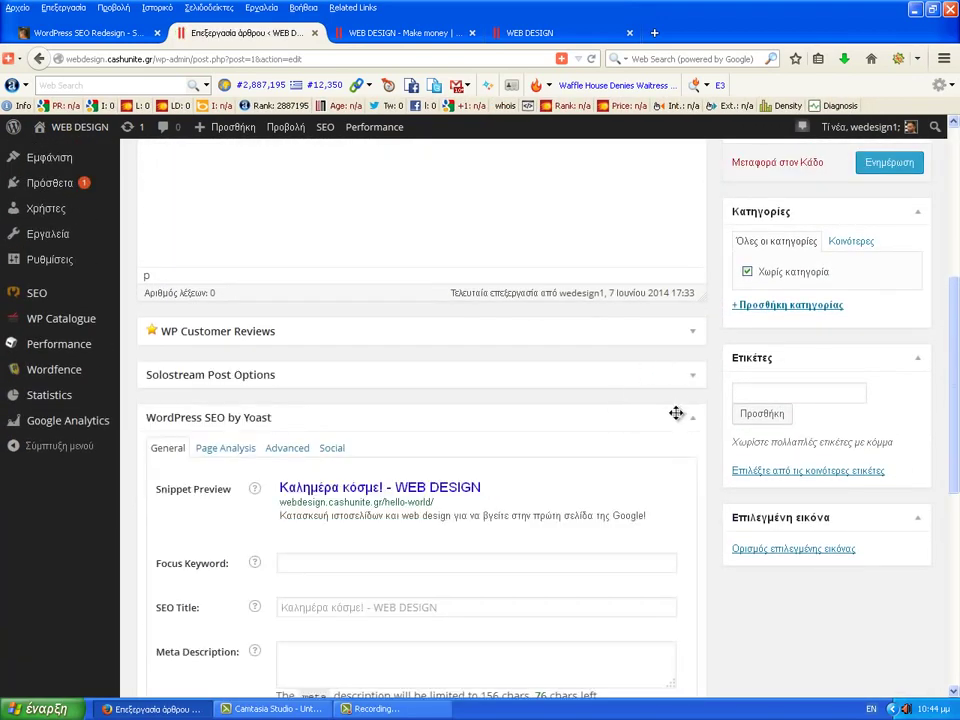
click(808, 388)
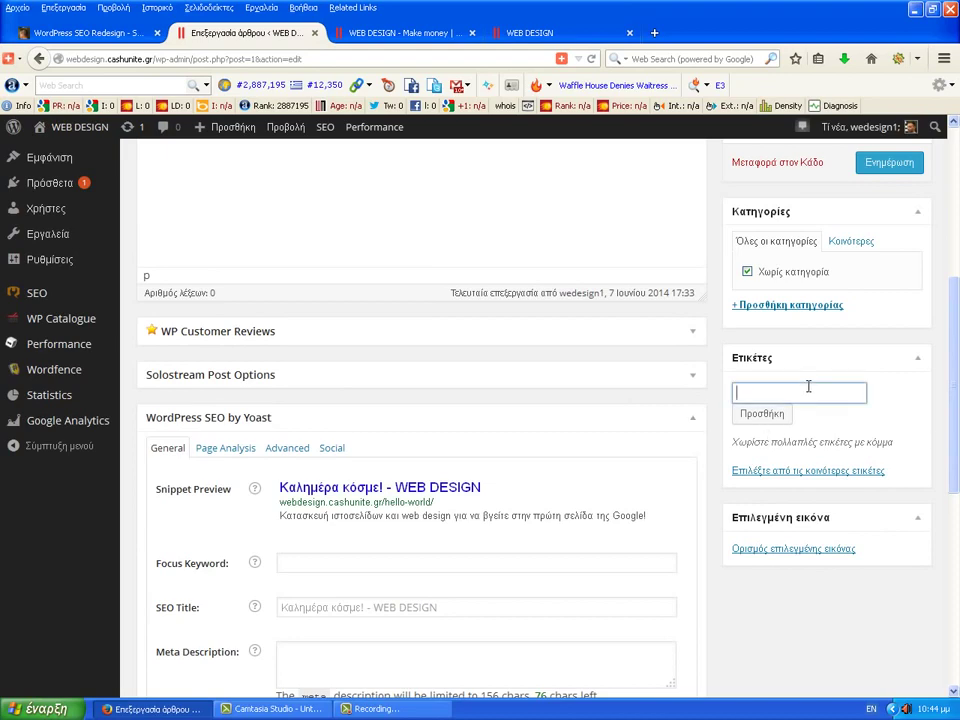
scroll(884, 404, down, 3)
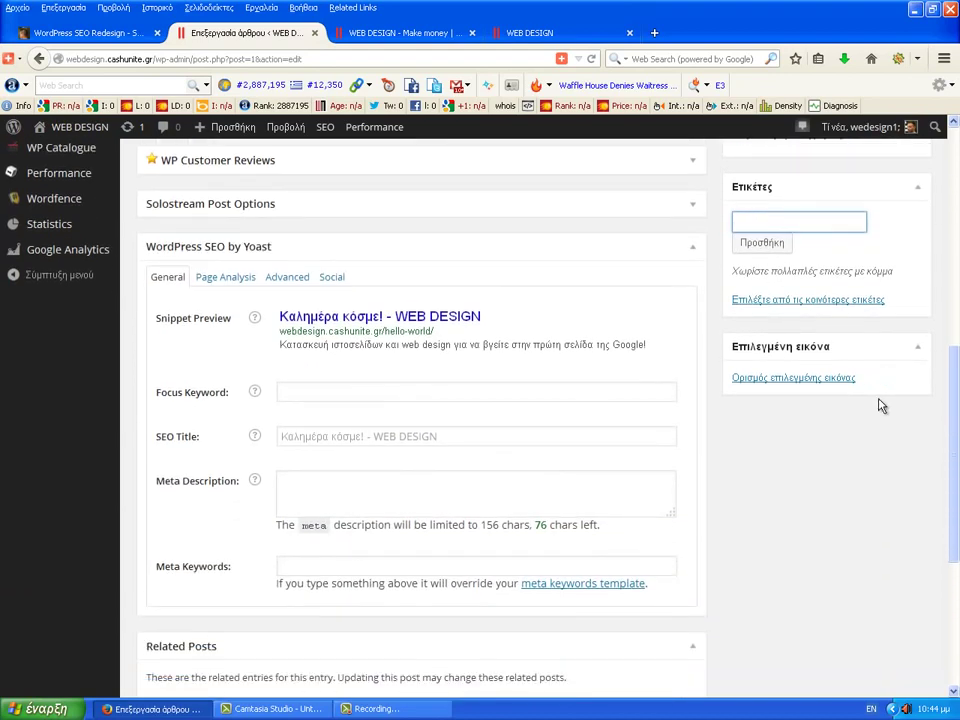
click(449, 561)
text(w)
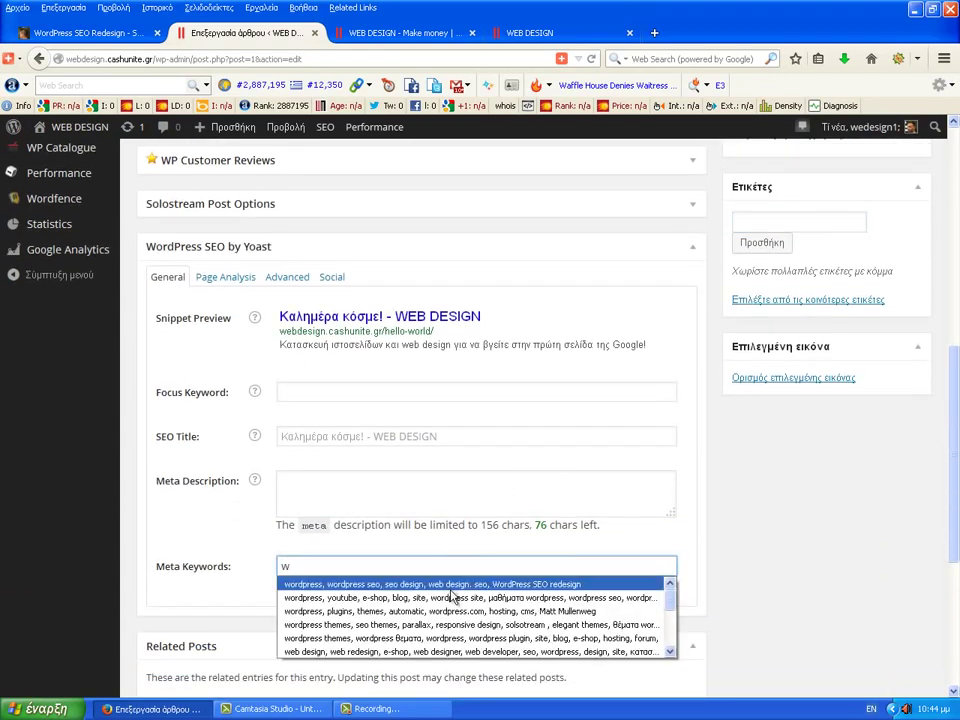
click(459, 586)
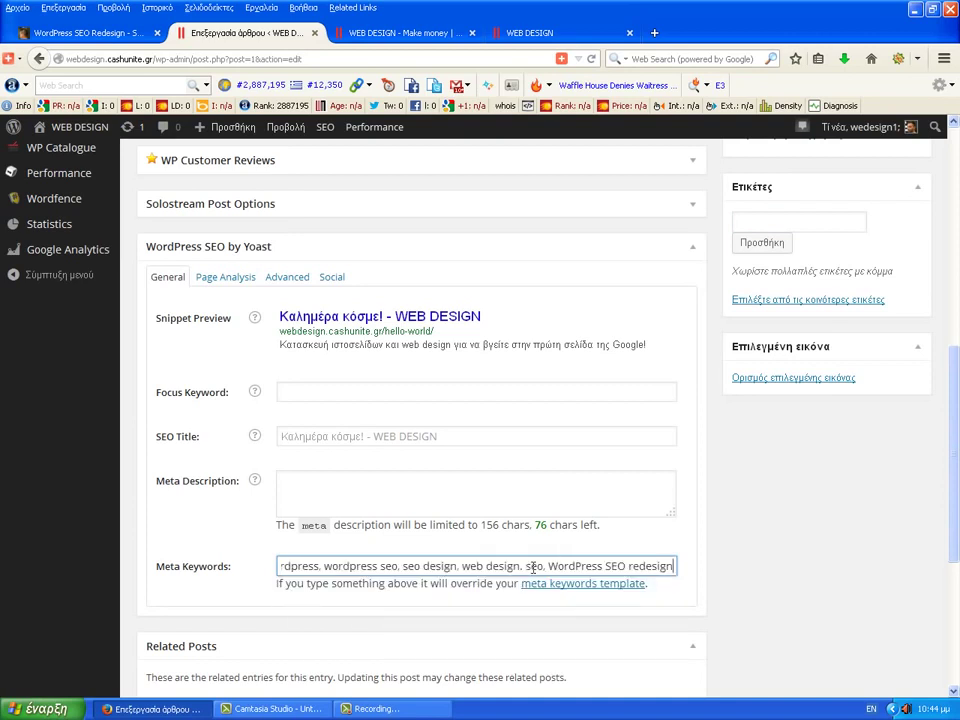
Copy the complete meta keywords list into the post's tags and add them
key(ctrl+a)
key(ctrl+c)
click(780, 221)
key(ctrl+v)
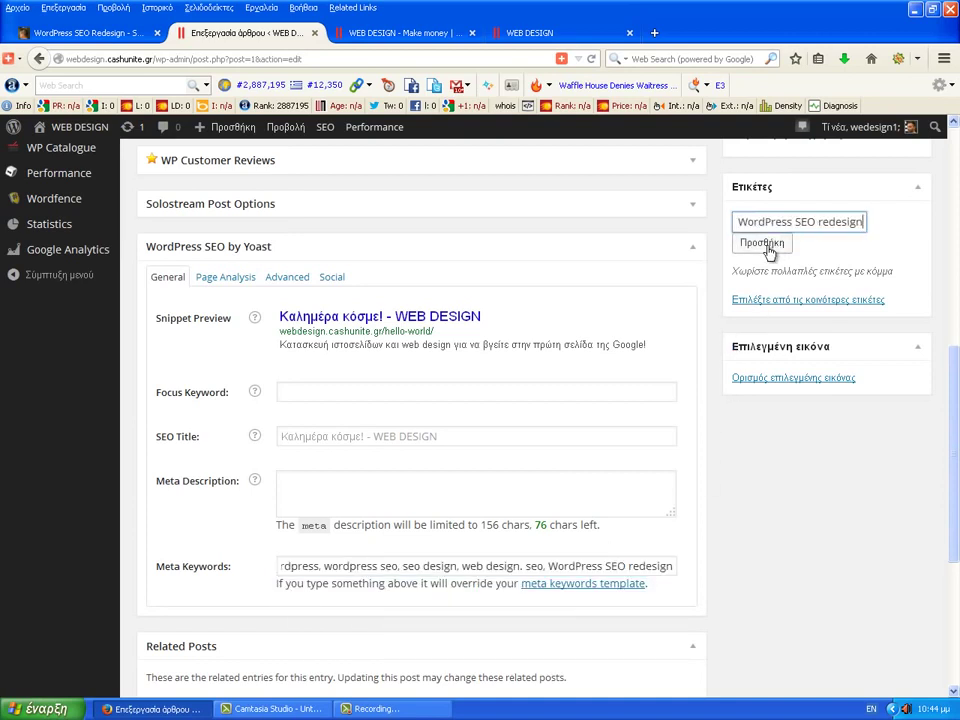
click(771, 246)
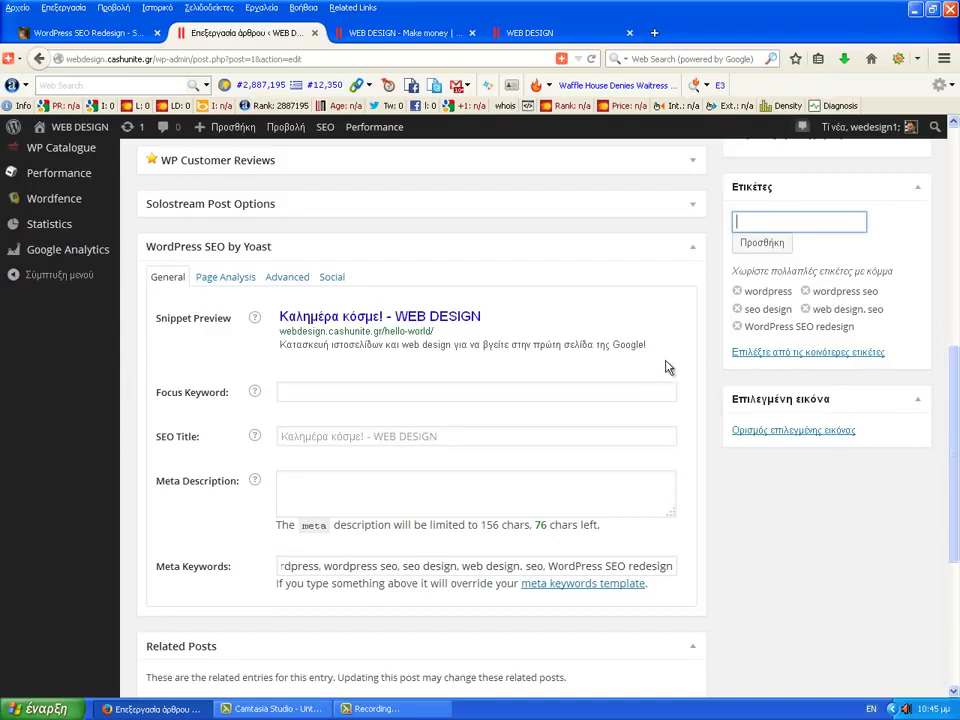
Update the "Καλημέρα κόσμε!" post to save its keywords and tags
scroll(664, 369, up, 3)
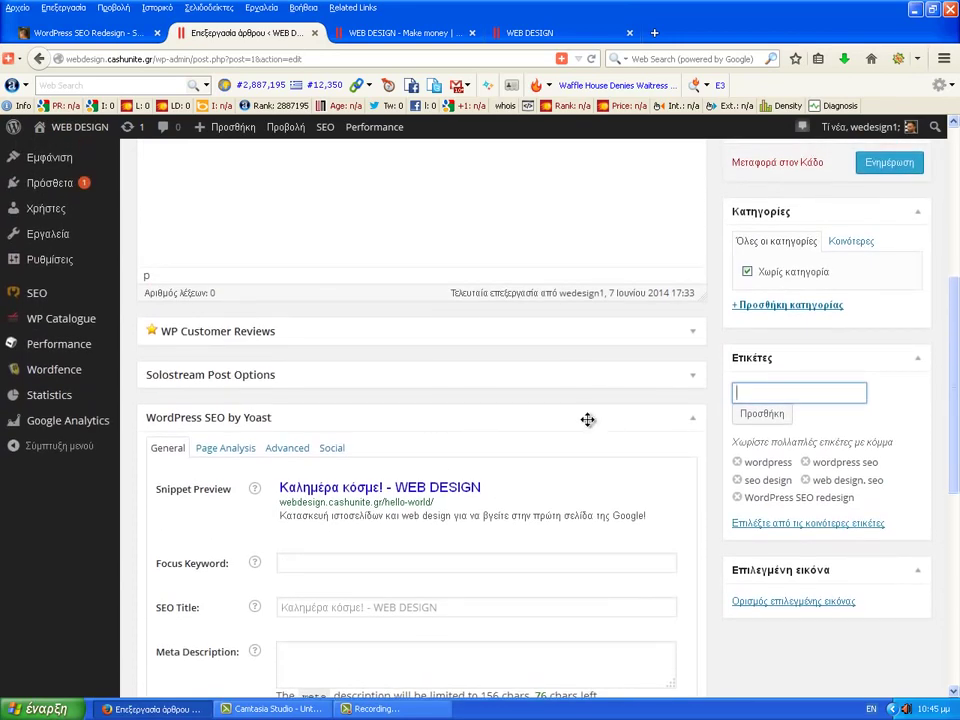
scroll(604, 540, up, 6)
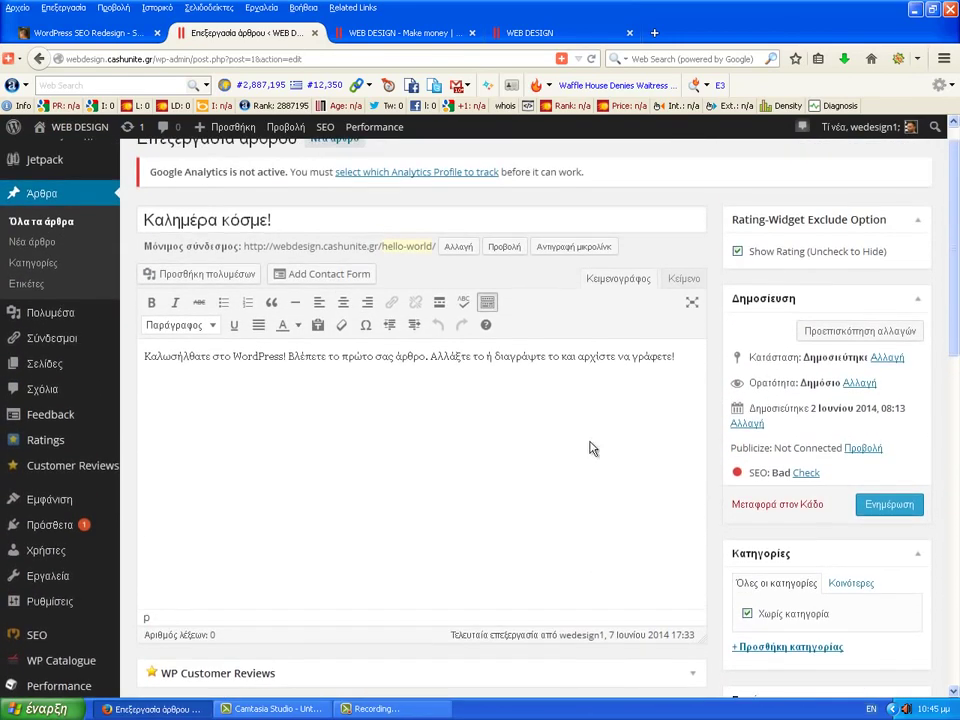
click(887, 504)
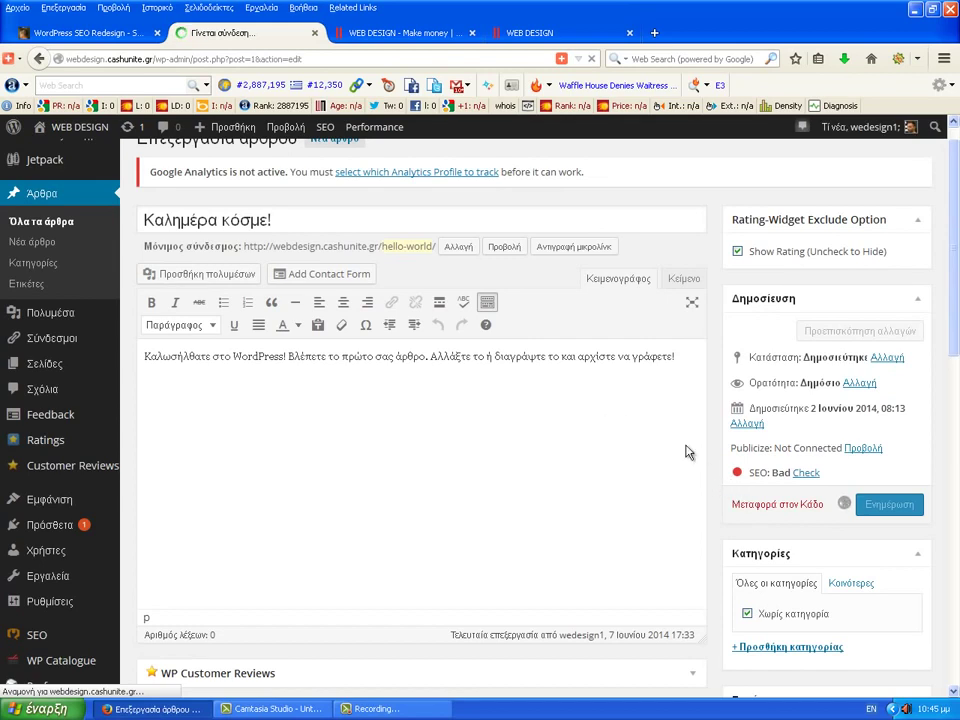
Close the "WEB DESIGN - Make money" home page tab and view the updated post in a new tab
click(414, 37)
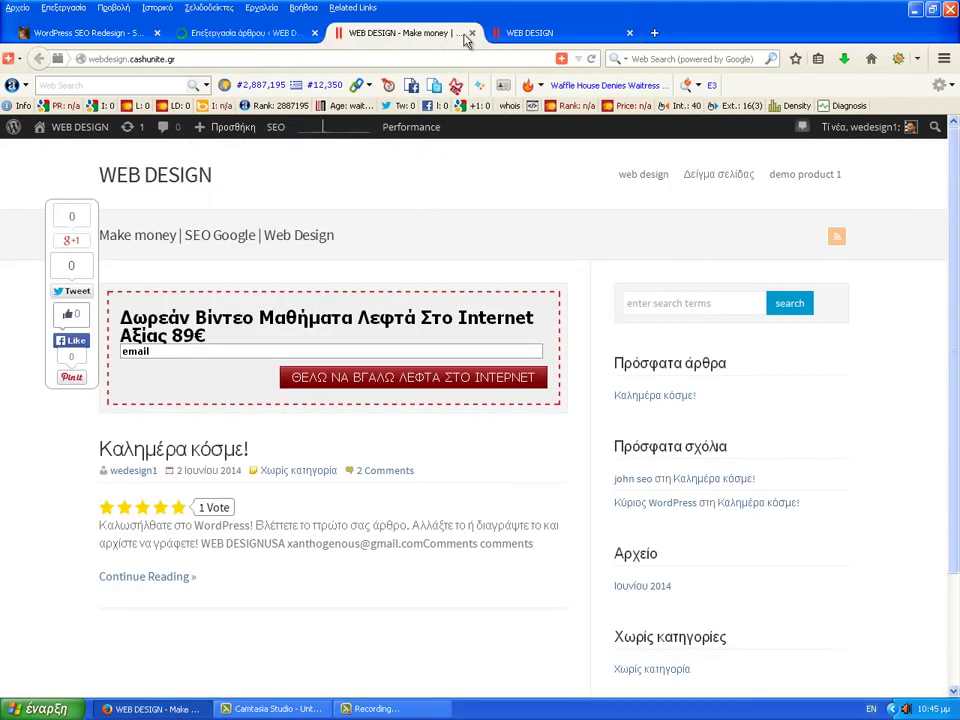
key(ctrl+shift+Tab)
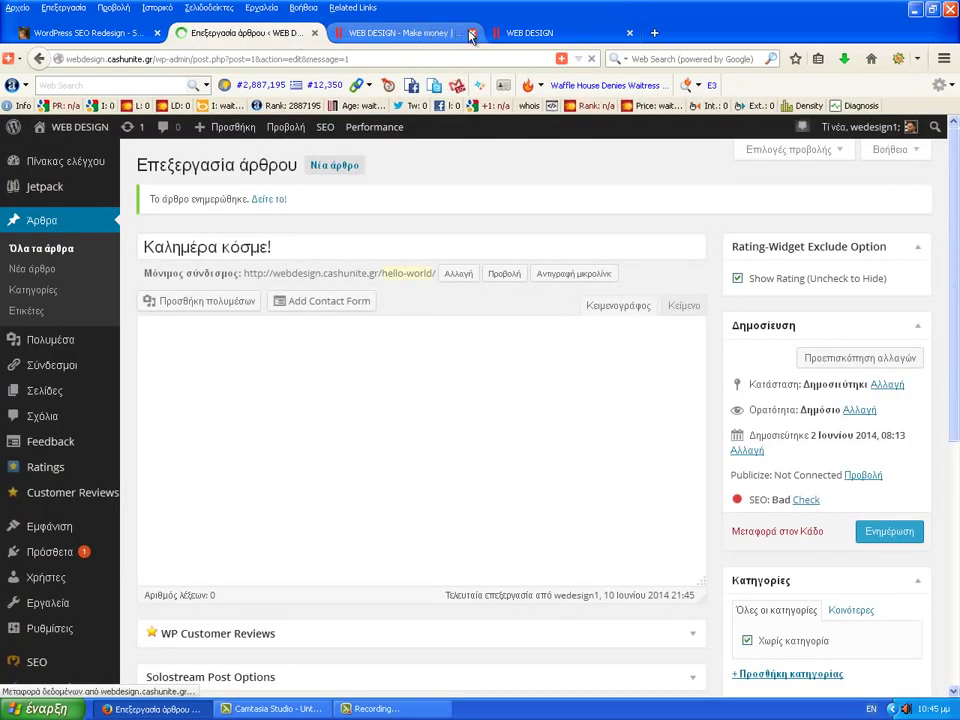
click(472, 33)
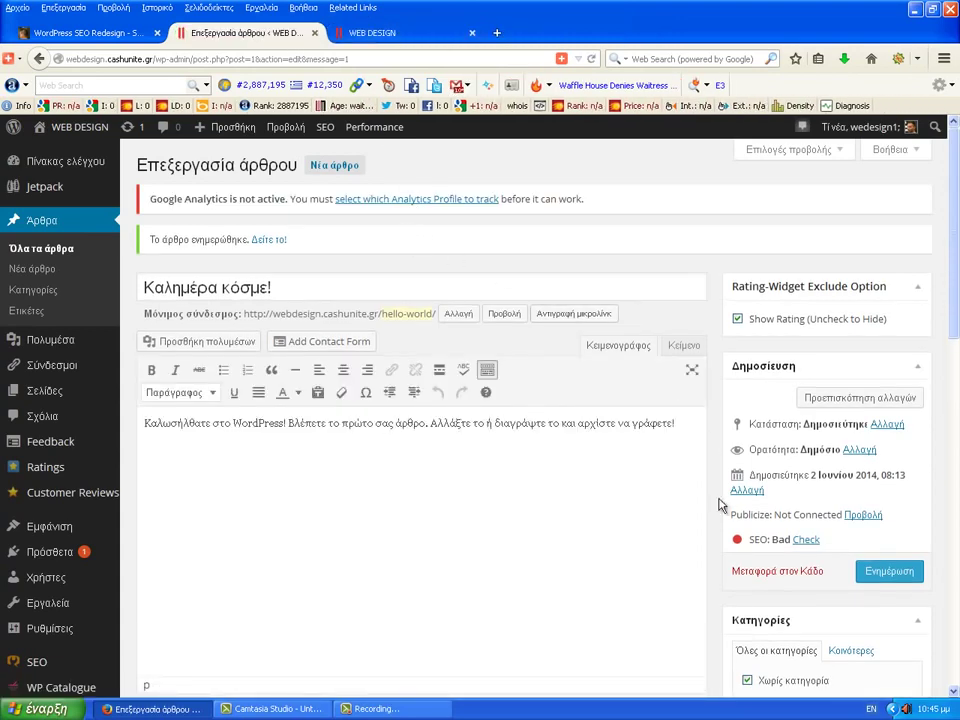
right_click(268, 240)
click(300, 250)
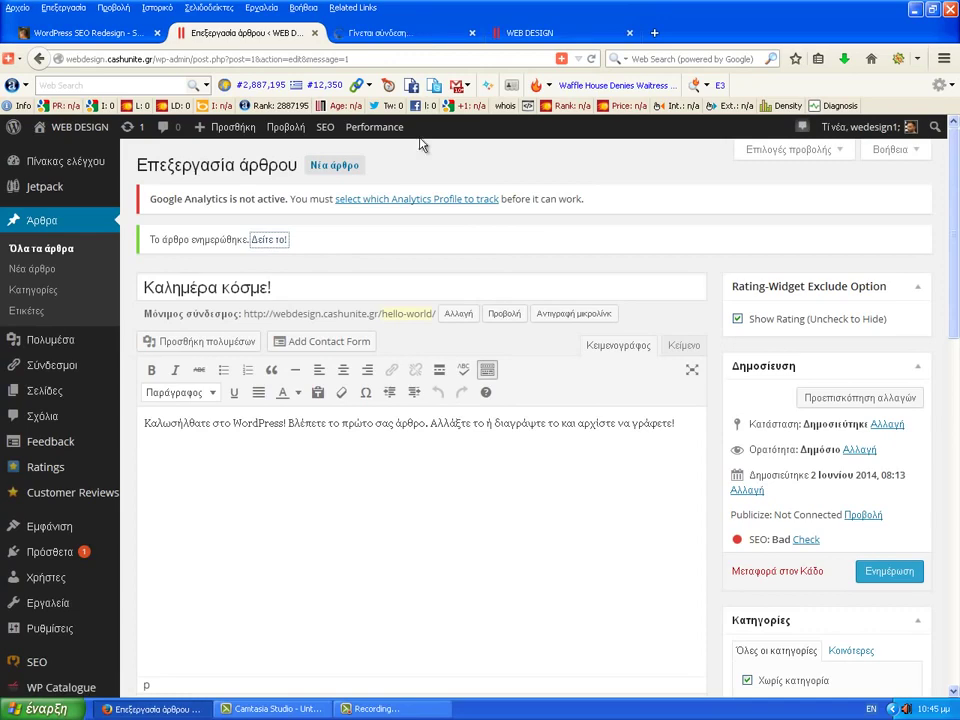
click(394, 32)
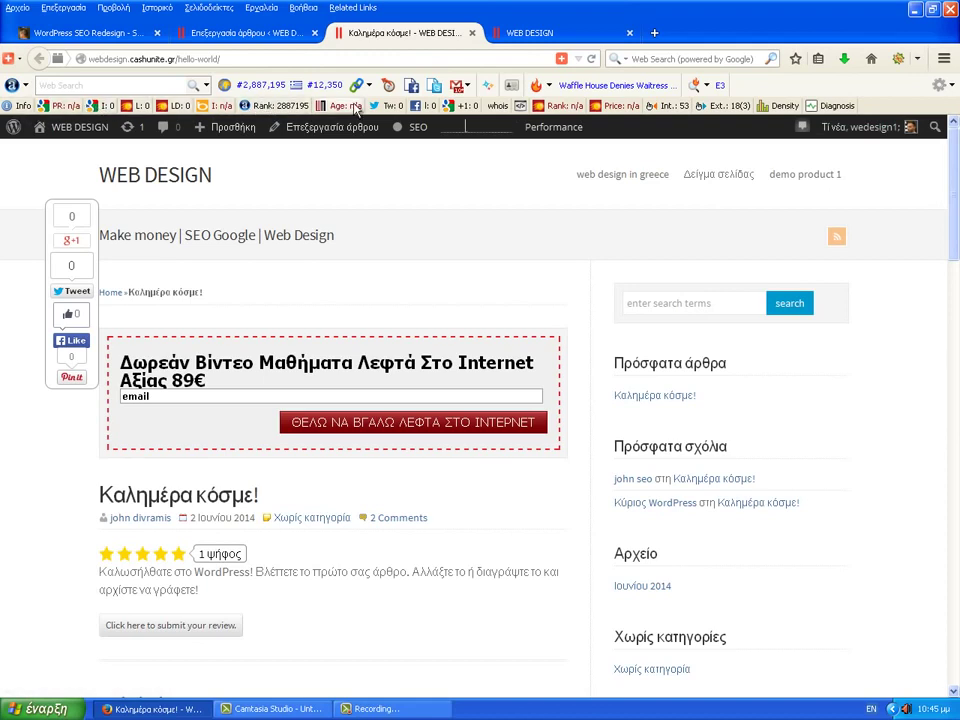
Run the SEOquake Diagnosis on the post and examine its URL, title, meta description and meta keywords
click(838, 106)
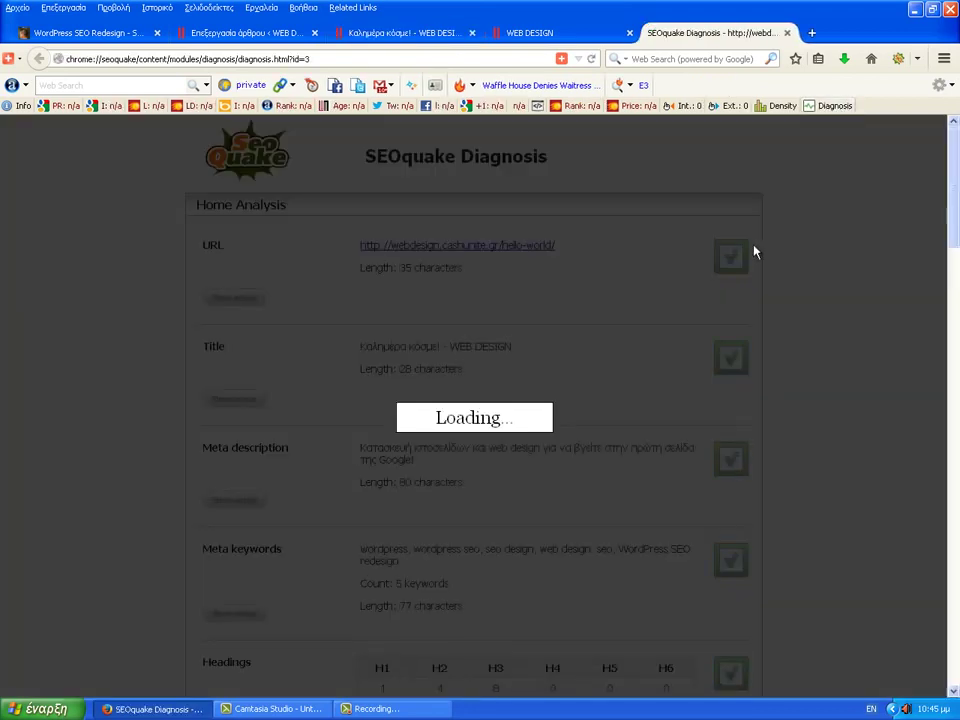
scroll(853, 363, down, 1)
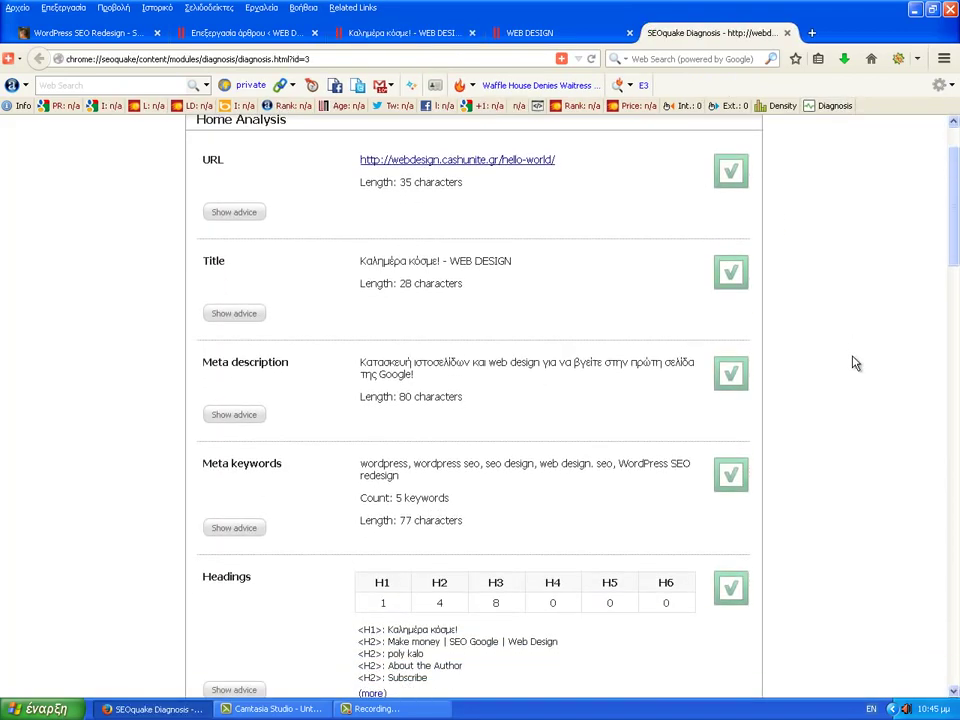
scroll(853, 363, up, 1)
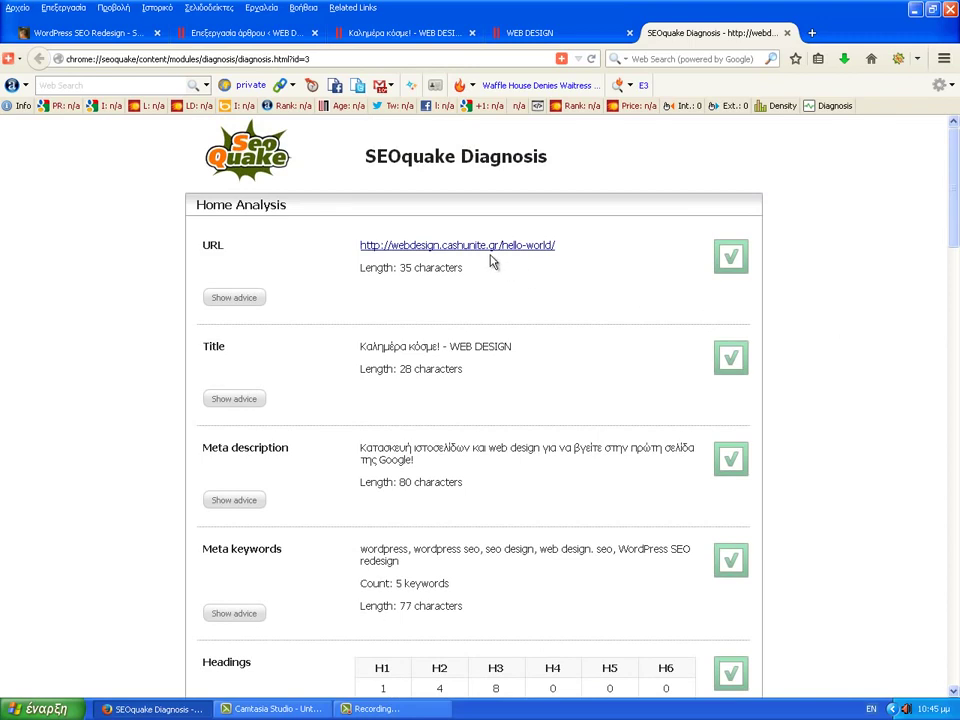
drag(364, 264, 521, 271)
scroll(487, 289, down, 1)
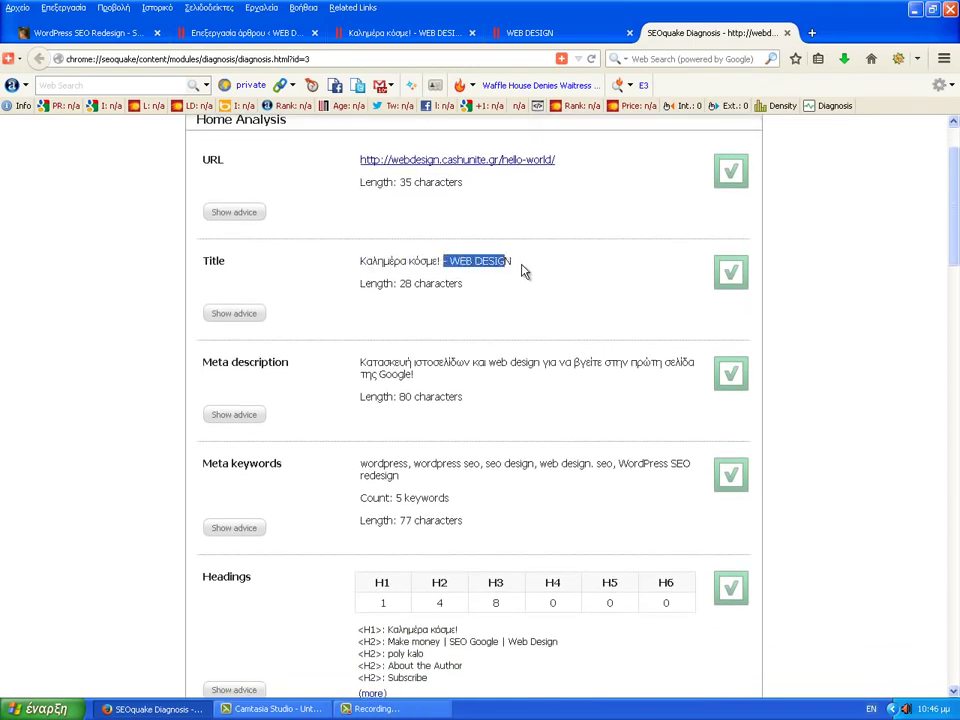
click(731, 281)
scroll(556, 308, down, 1)
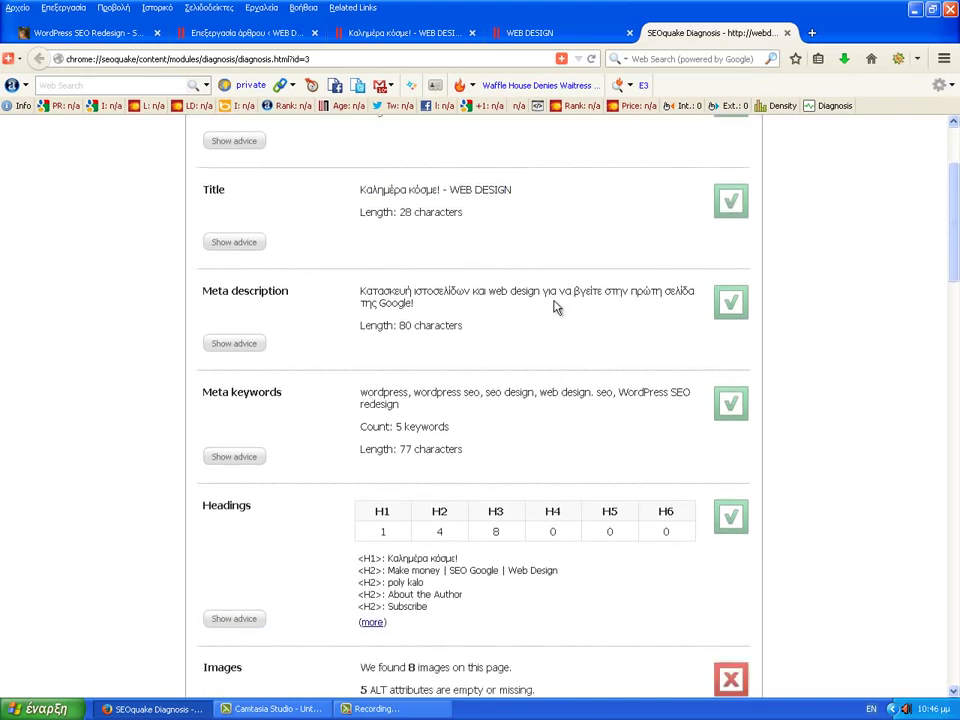
drag(361, 276, 452, 277)
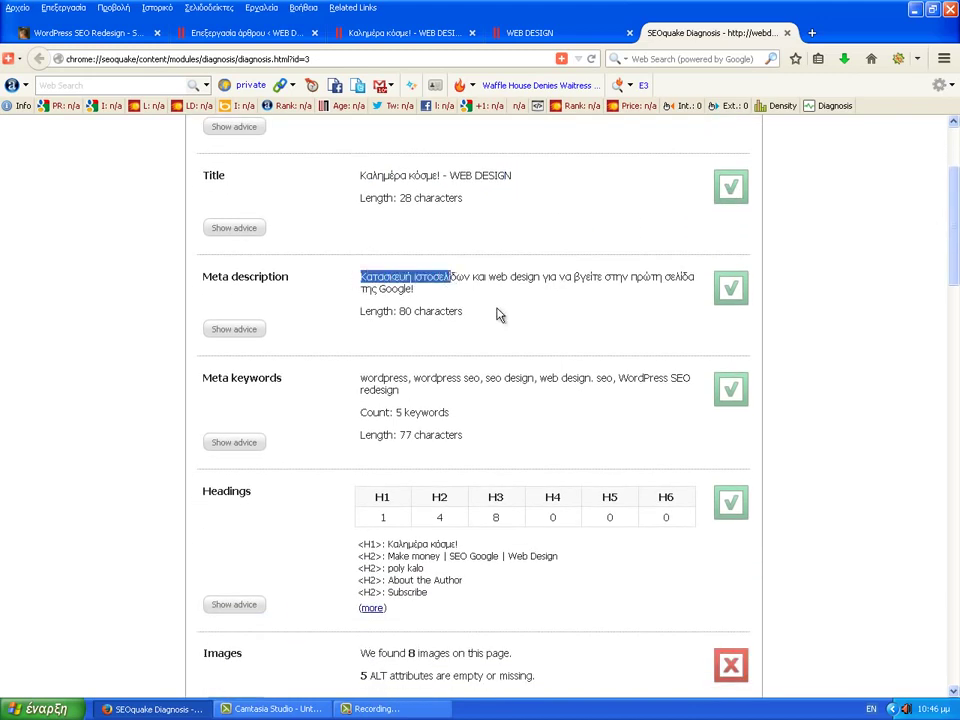
scroll(476, 319, down, 1)
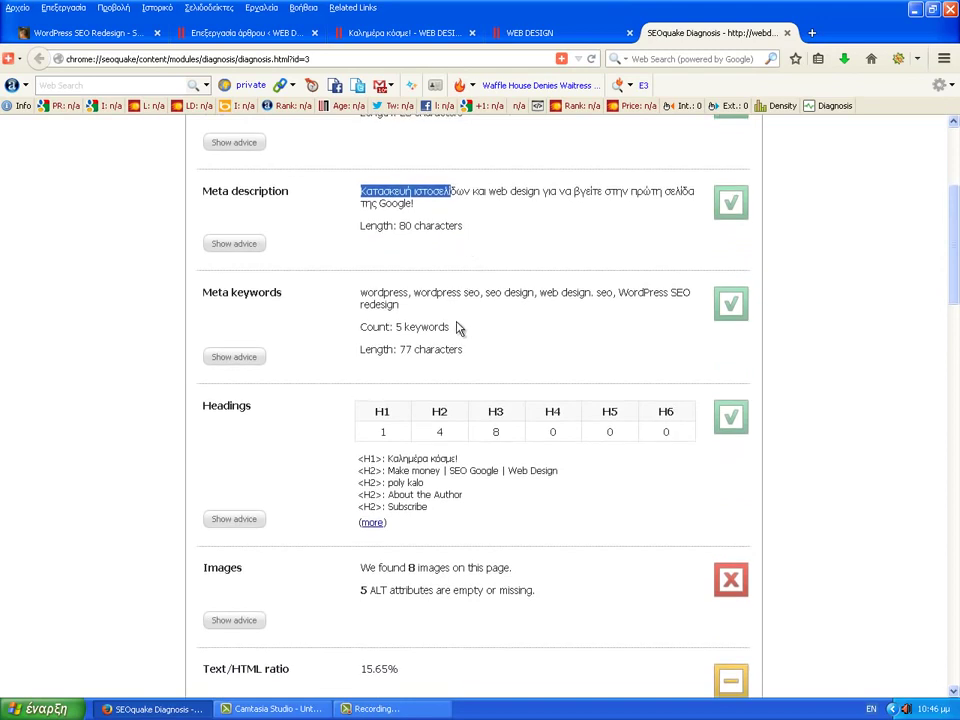
drag(362, 296, 407, 304)
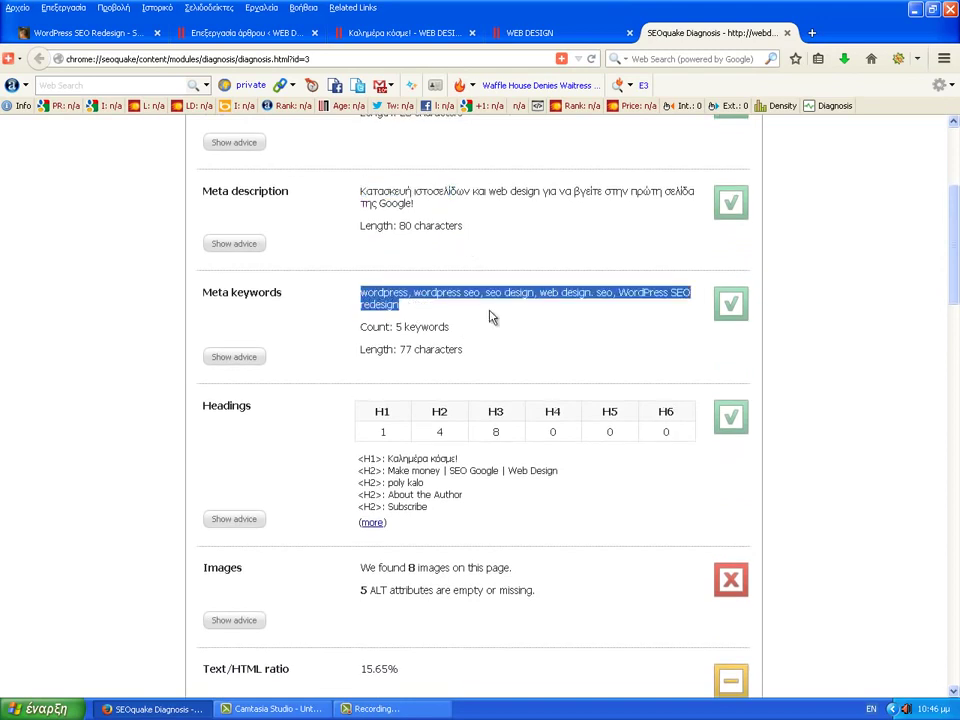
click(491, 317)
scroll(561, 317, down, 1)
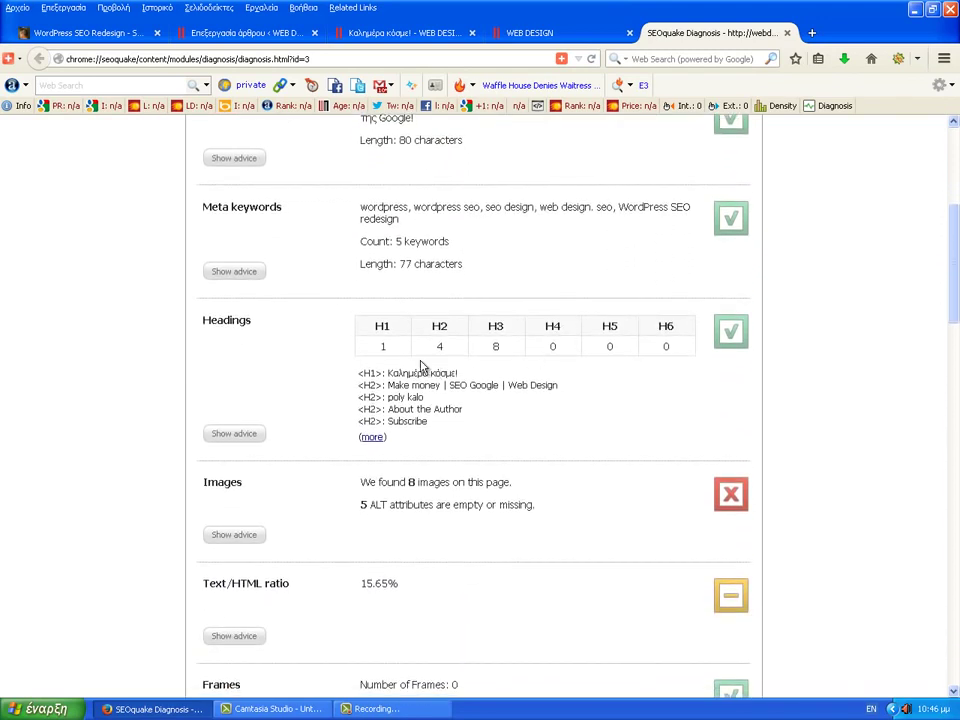
Examine the H1 and H2 entries in the diagnosis report's headings section
drag(466, 376, 387, 374)
click(480, 386)
drag(494, 386, 386, 397)
drag(432, 424, 358, 372)
click(388, 374)
Check the diagnosis report's images section for the image count and missing ALT attributes
scroll(584, 368, down, 2)
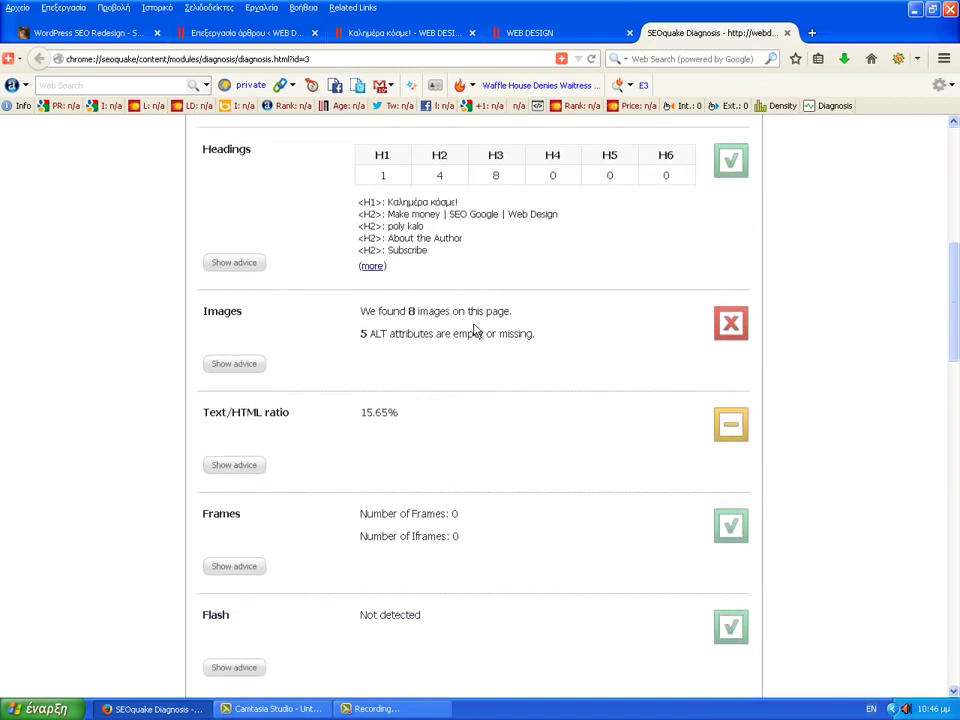
drag(379, 313, 503, 314)
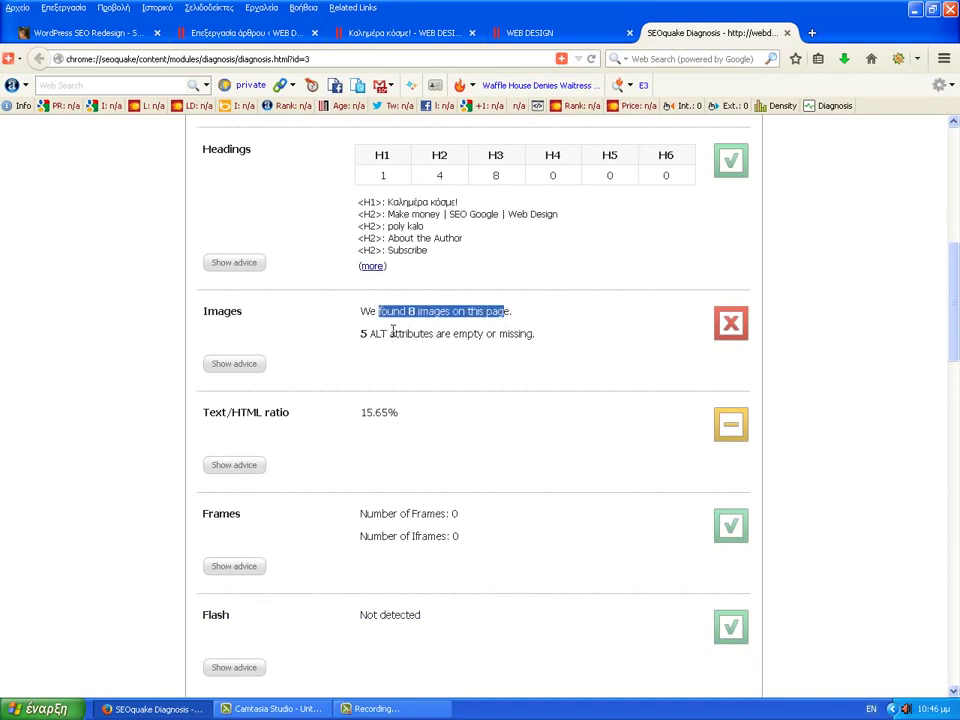
drag(370, 334, 408, 334)
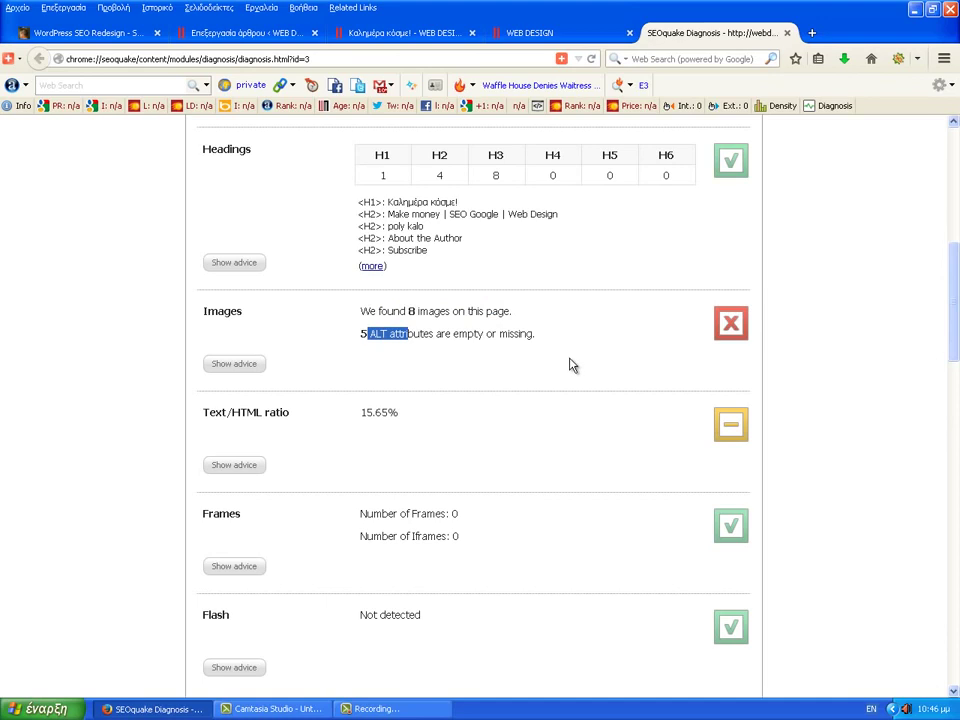
Check the diagnosis report's Text/HTML ratio and show the advice given for it
scroll(571, 364, down, 2)
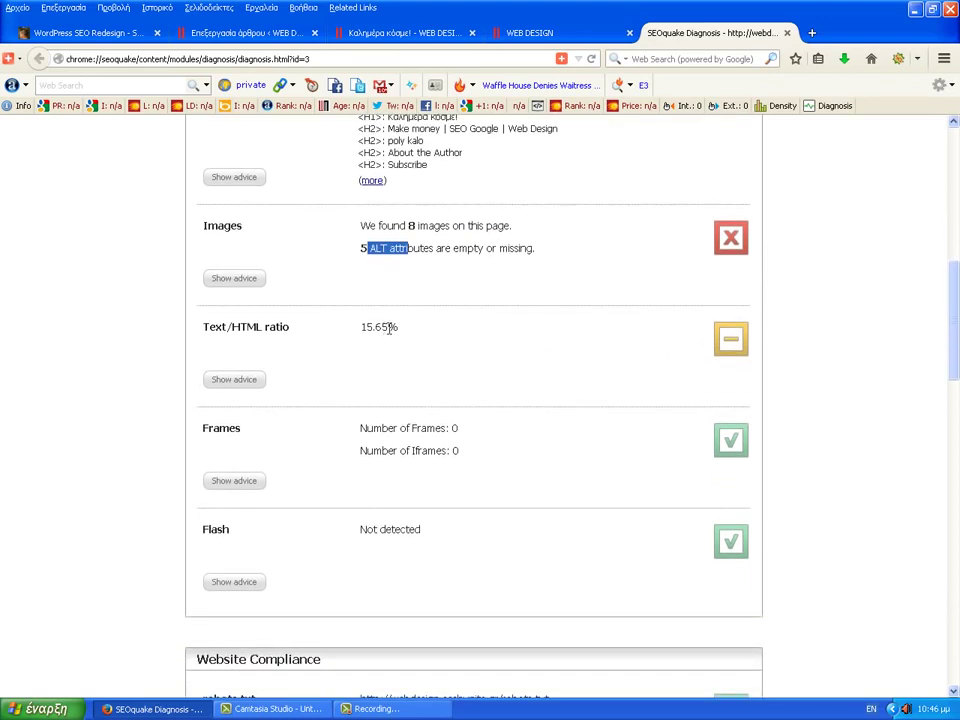
drag(363, 326, 399, 327)
click(246, 381)
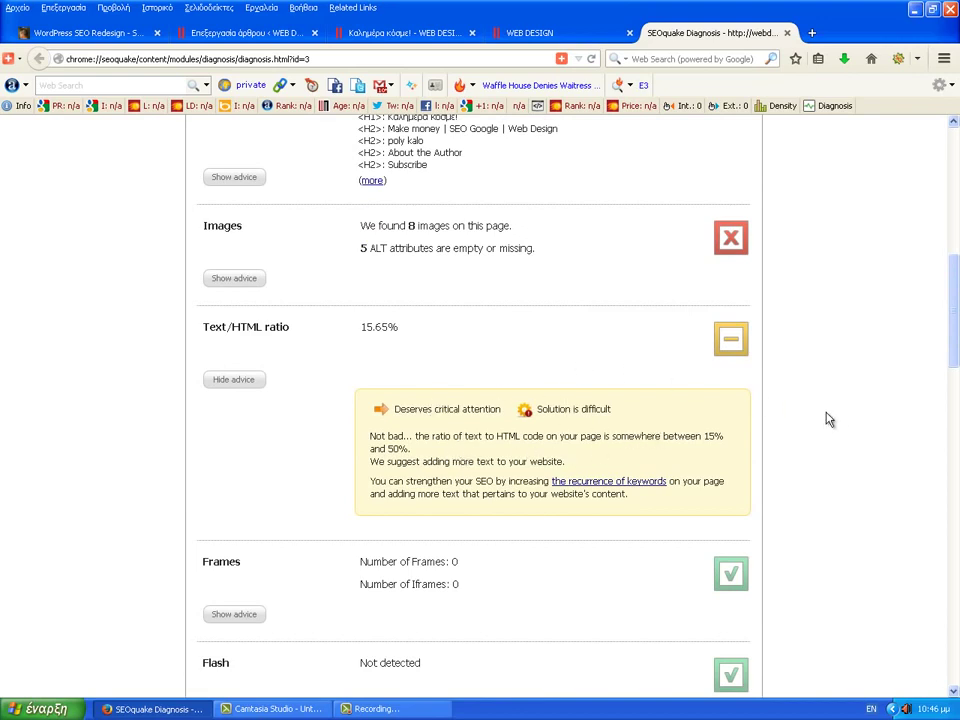
Examine the report's frames and Flash entries and the robots.txt, XML sitemaps and language entries under Website Compliance
scroll(797, 416, down, 2)
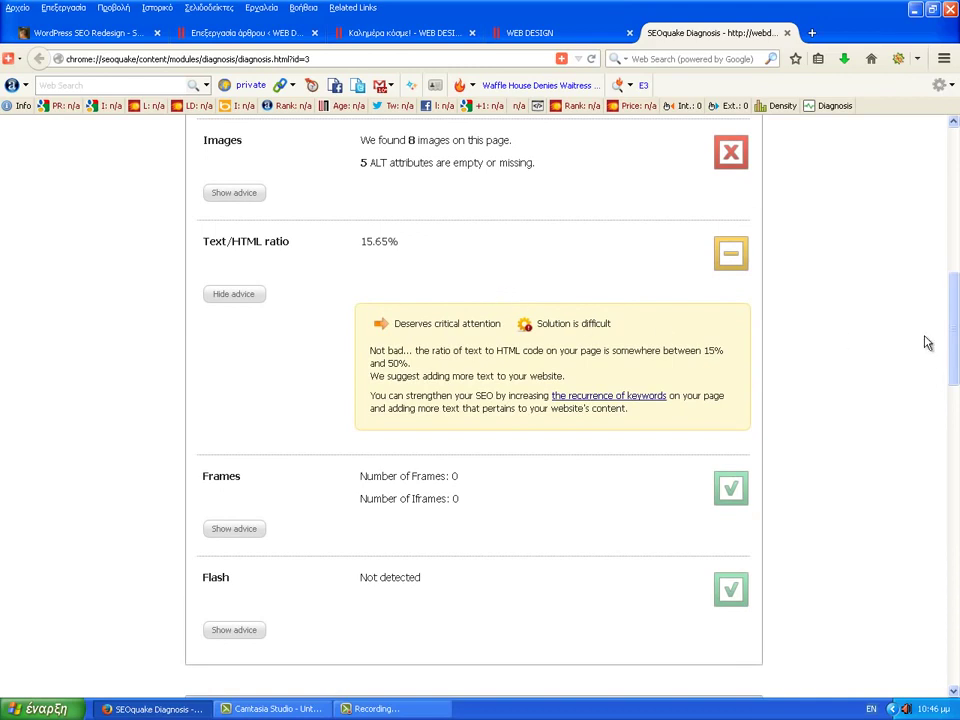
drag(956, 313, 955, 343)
scroll(568, 311, down, 1)
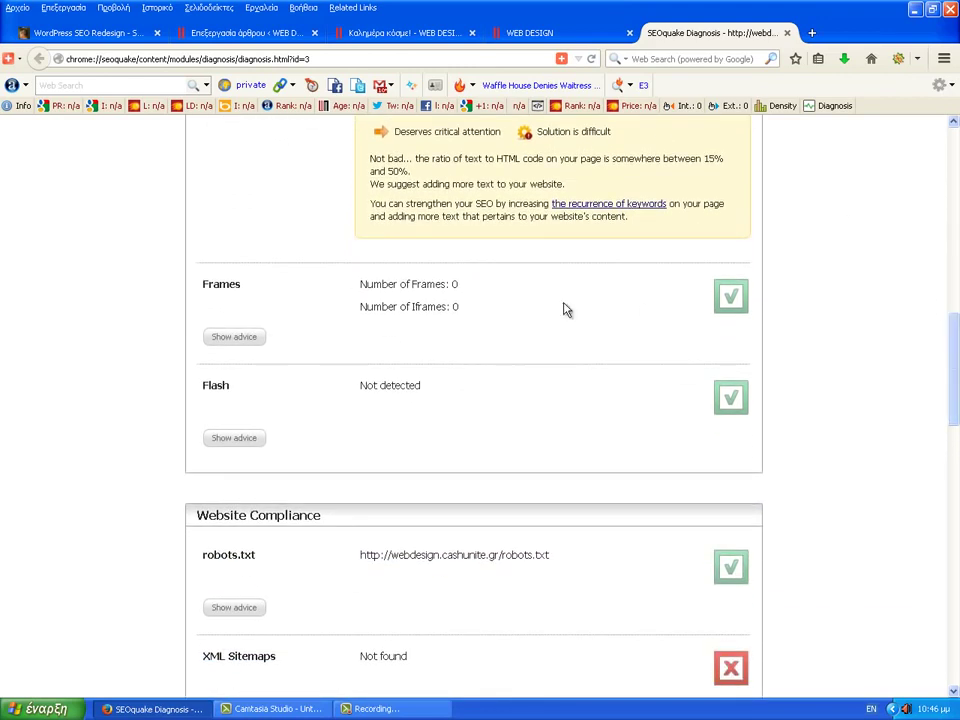
scroll(485, 330, down, 3)
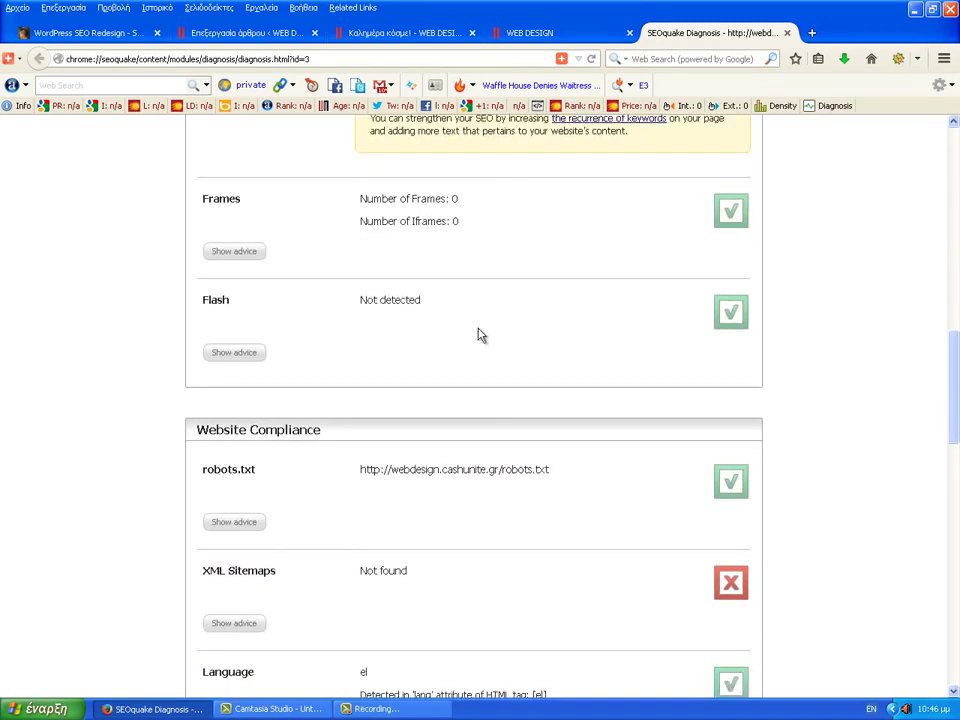
scroll(433, 495, down, 2)
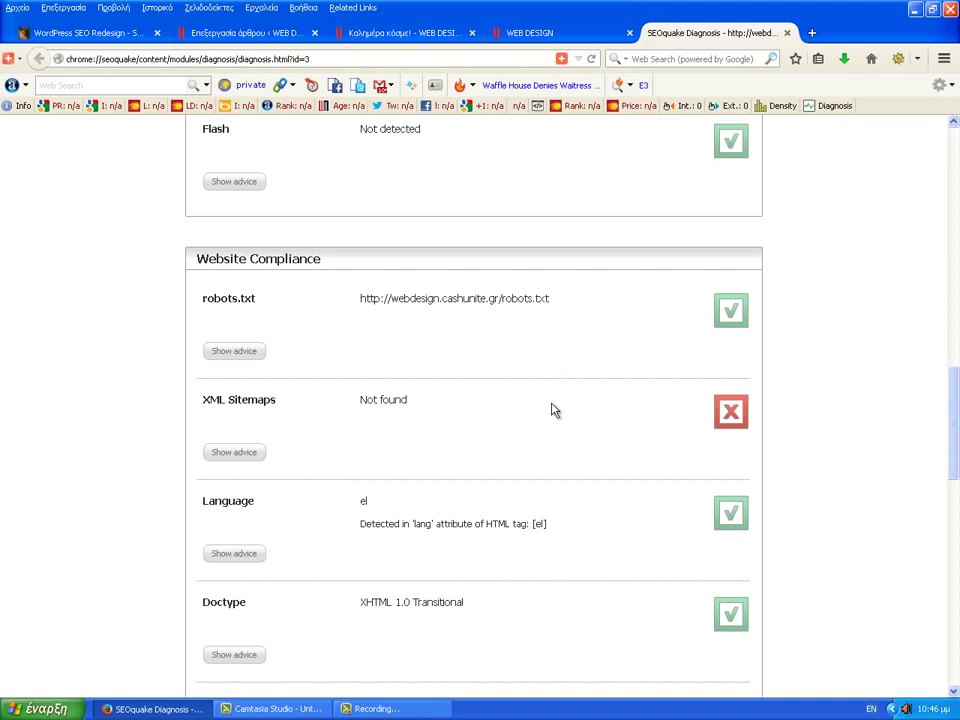
scroll(548, 402, down, 3)
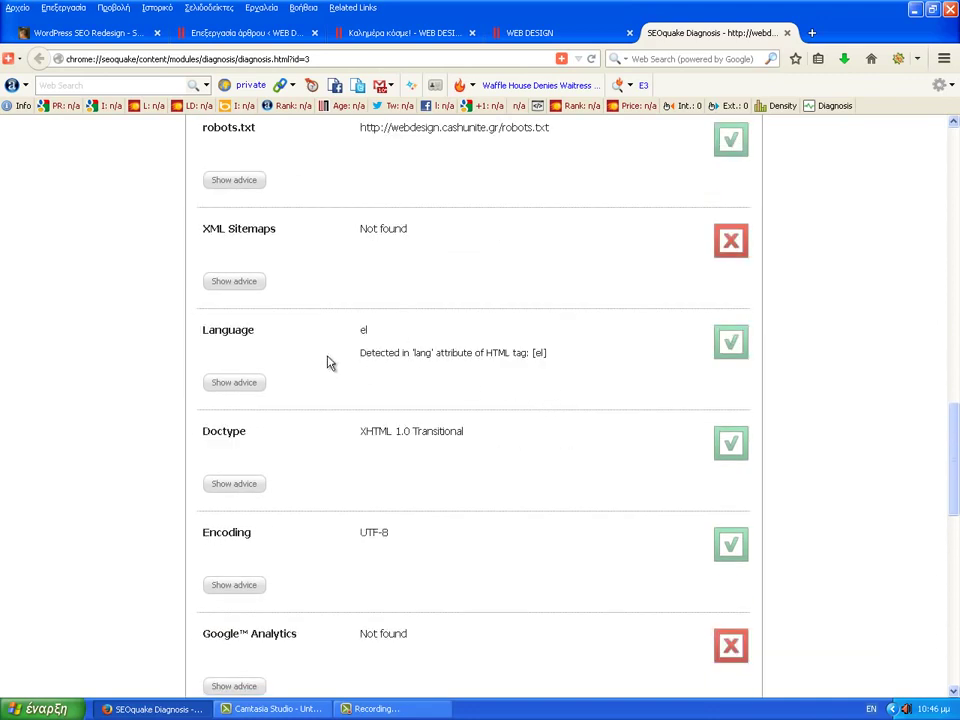
double_click(364, 330)
Examine the remaining Website Compliance entries from Doctype and Google Analytics to Favicon, plus the Server section
scroll(478, 430, down, 5)
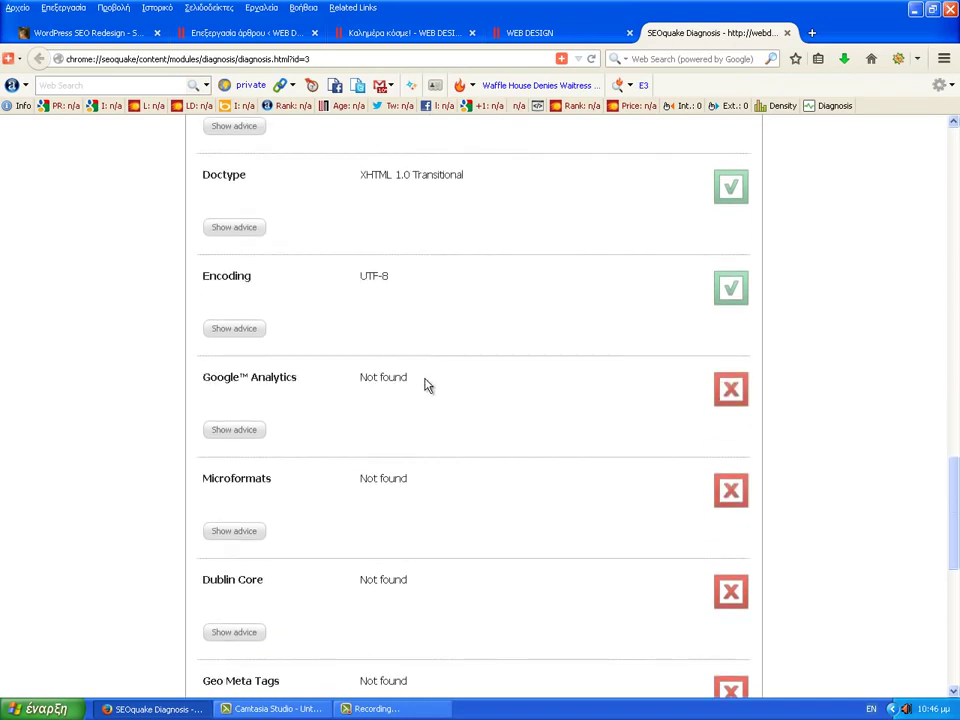
drag(425, 385, 360, 378)
scroll(471, 358, down, 3)
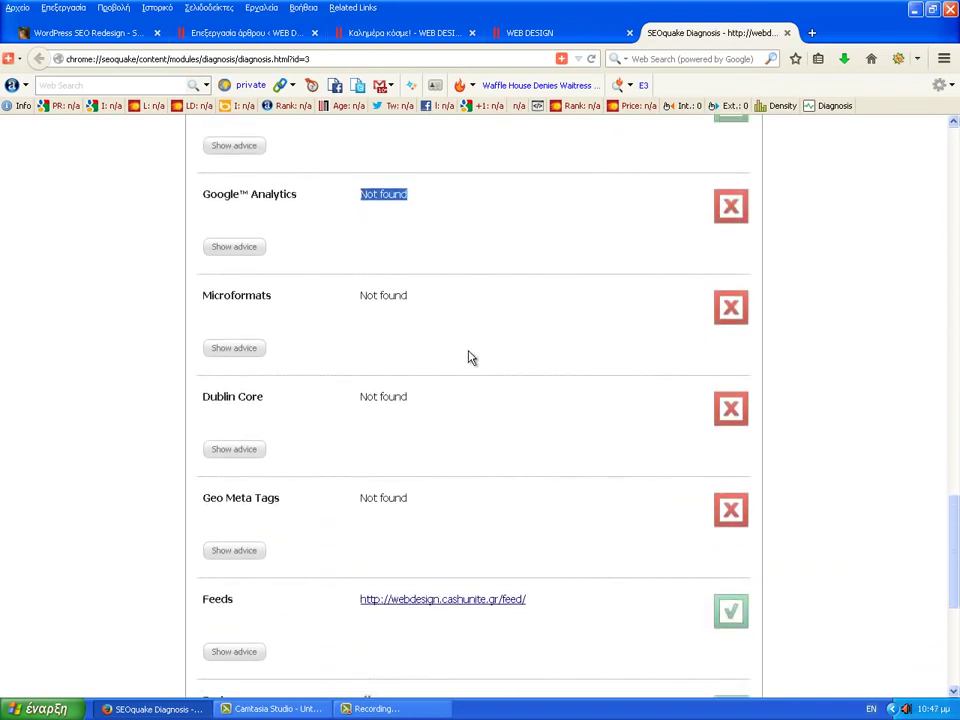
click(418, 372)
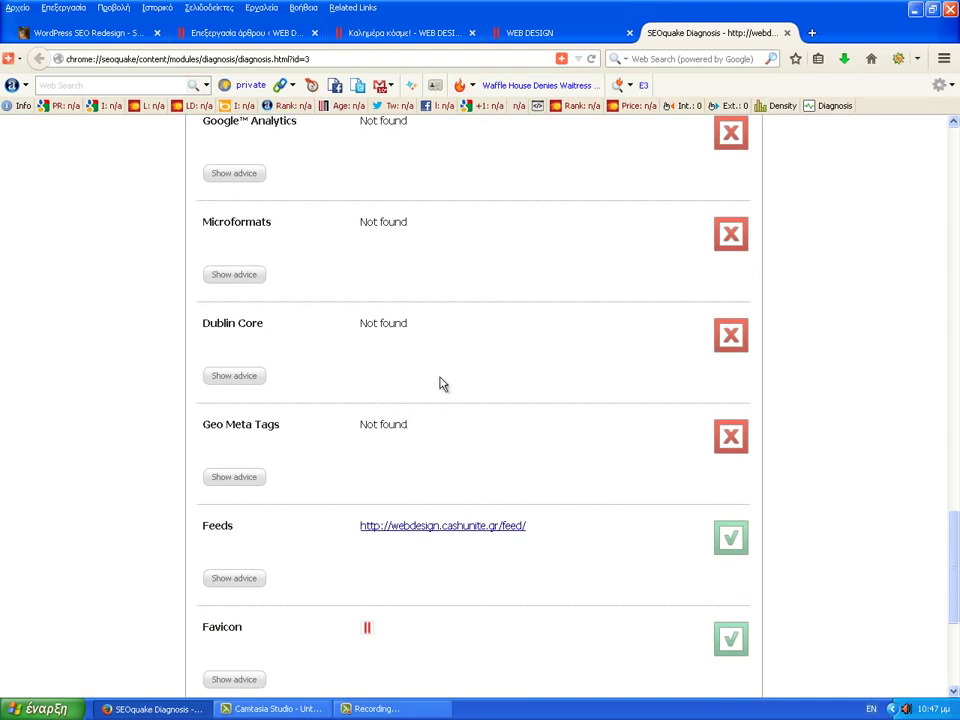
scroll(470, 440, down, 1)
scroll(430, 465, down, 1)
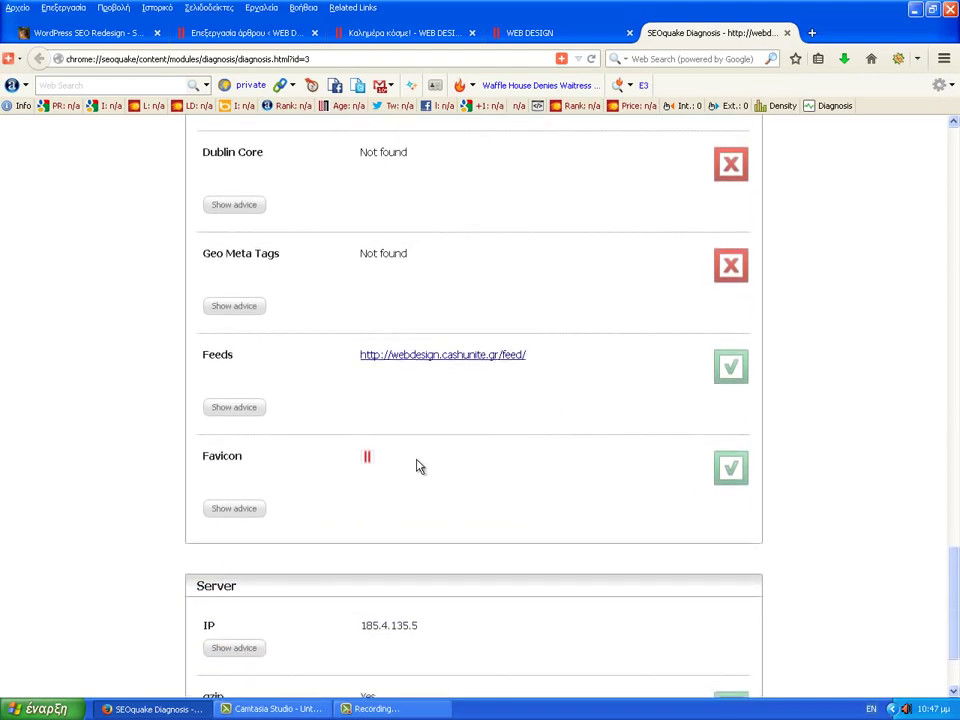
scroll(469, 538, down, 1)
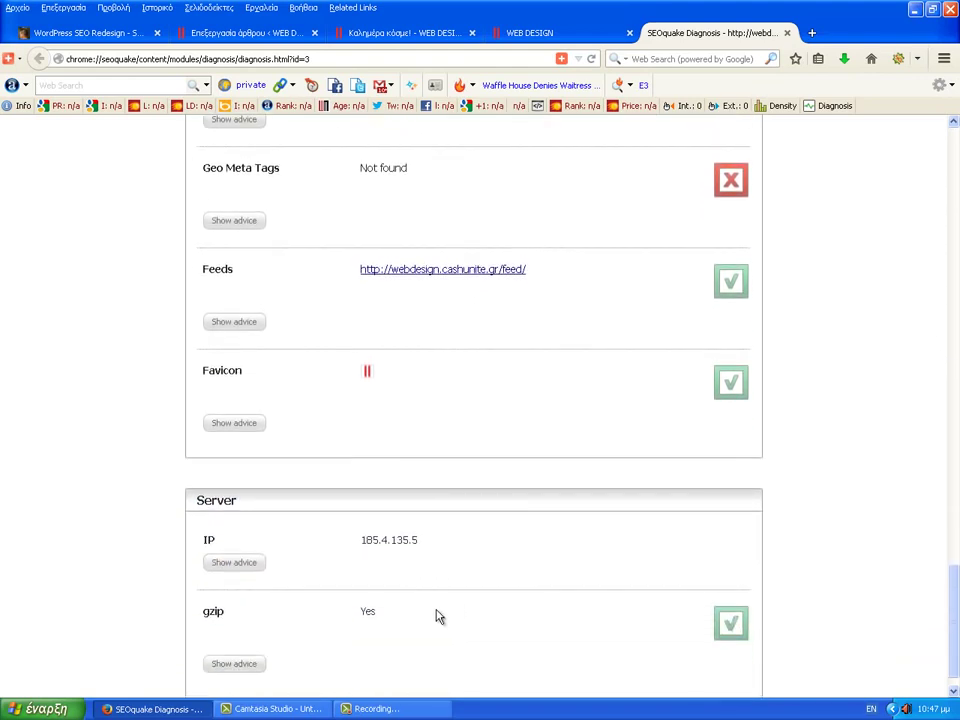
Recheck the report's XML Sitemaps entry, look over the rest of the report and close the diagnosis tab
drag(952, 594, 947, 403)
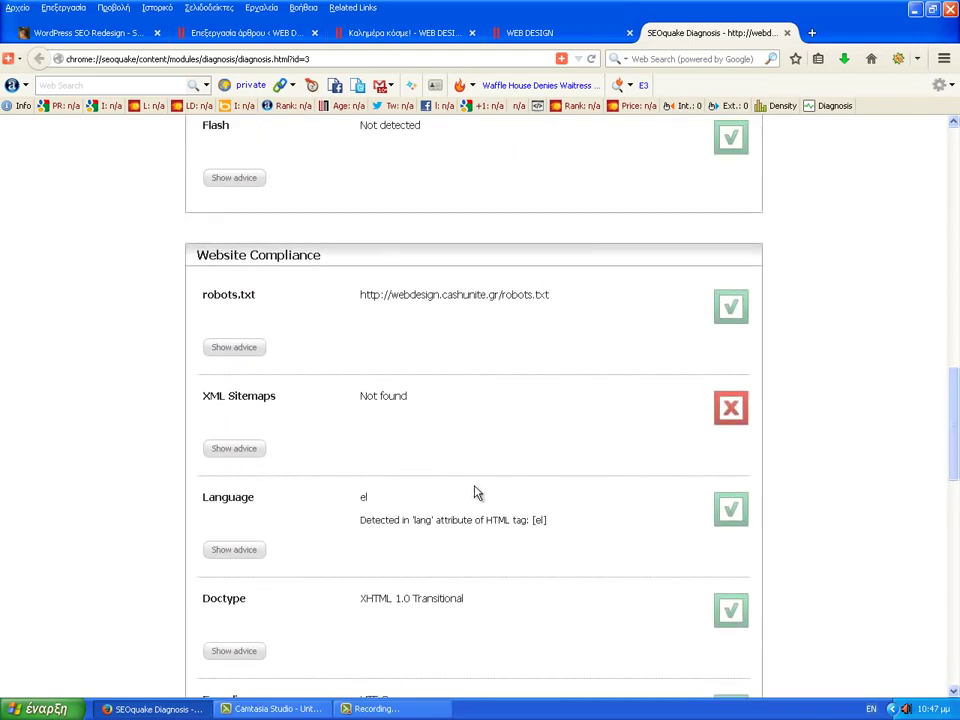
drag(291, 403, 203, 400)
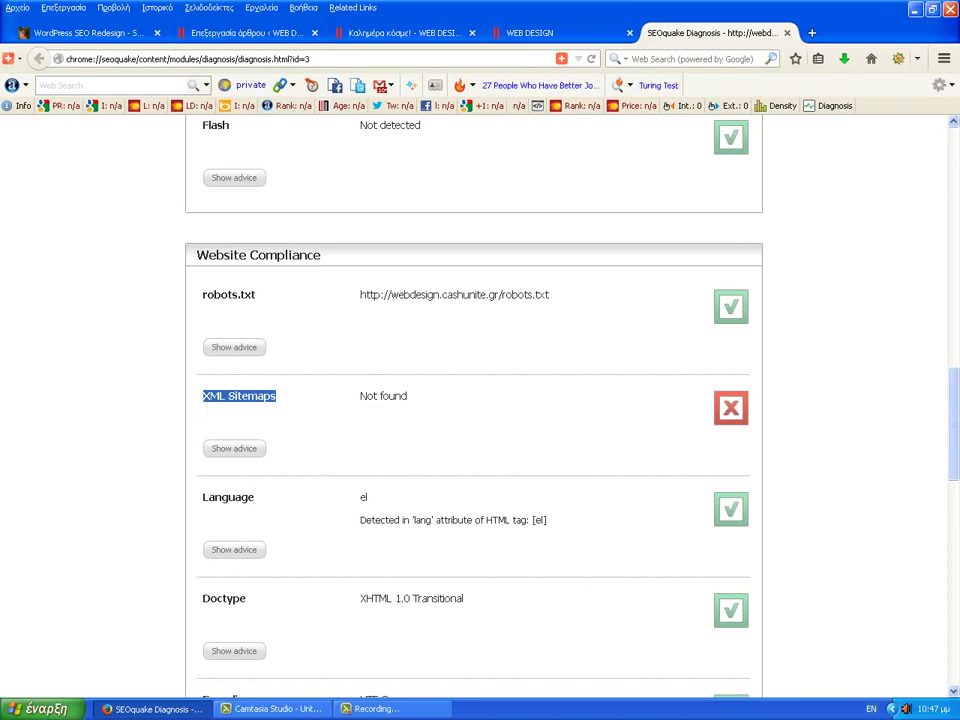
drag(954, 373, 955, 557)
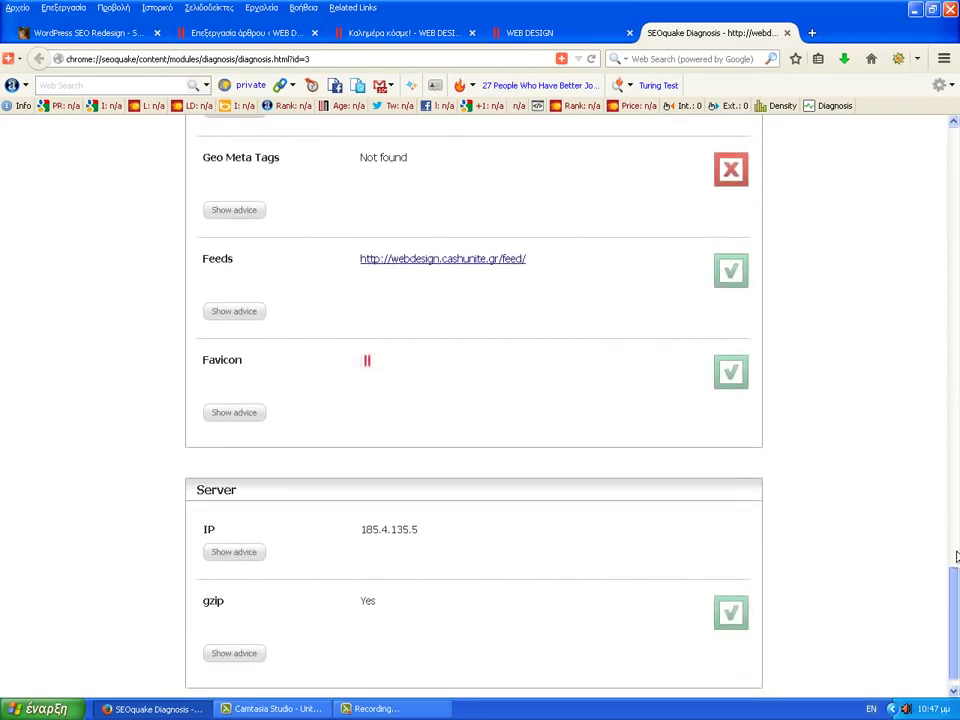
key(Home)
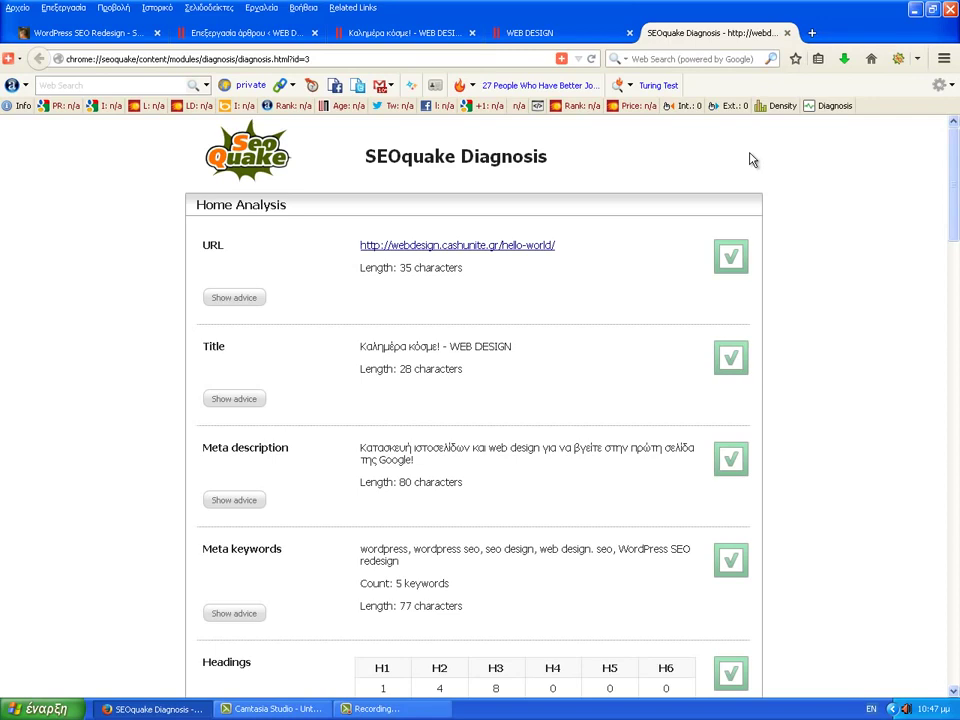
click(787, 33)
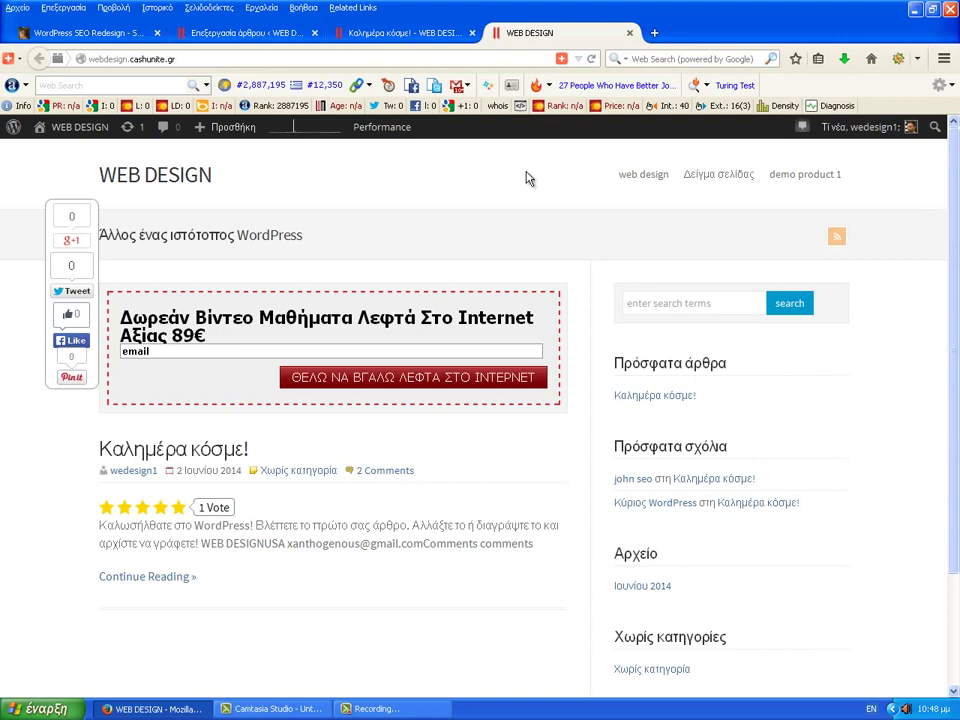
Open google.com in a new browser tab
click(655, 36)
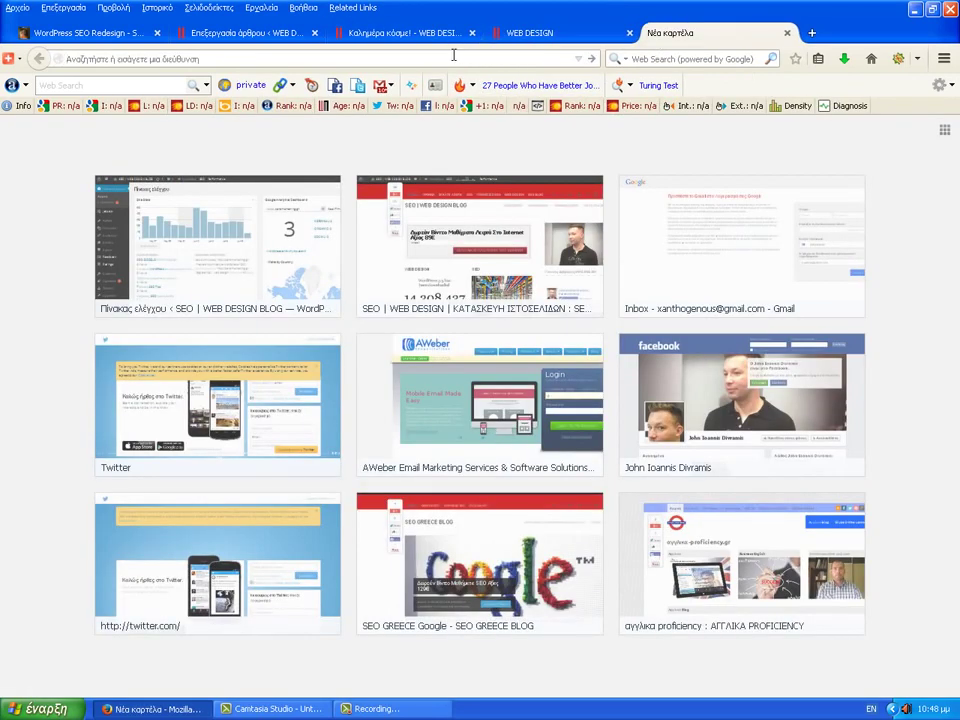
text(google.com/)
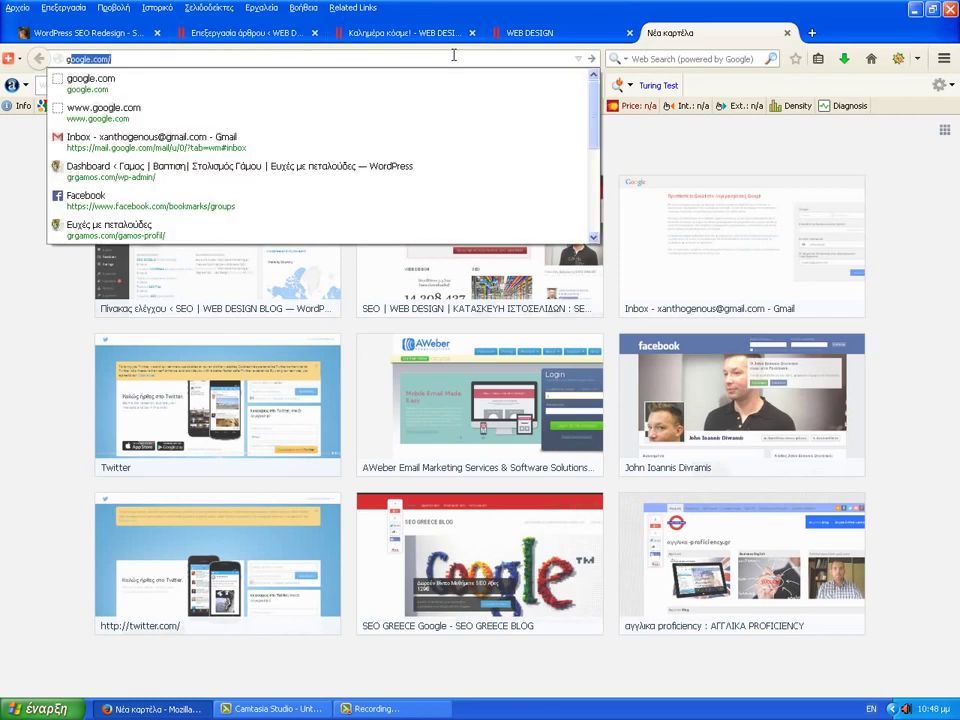
key(Return)
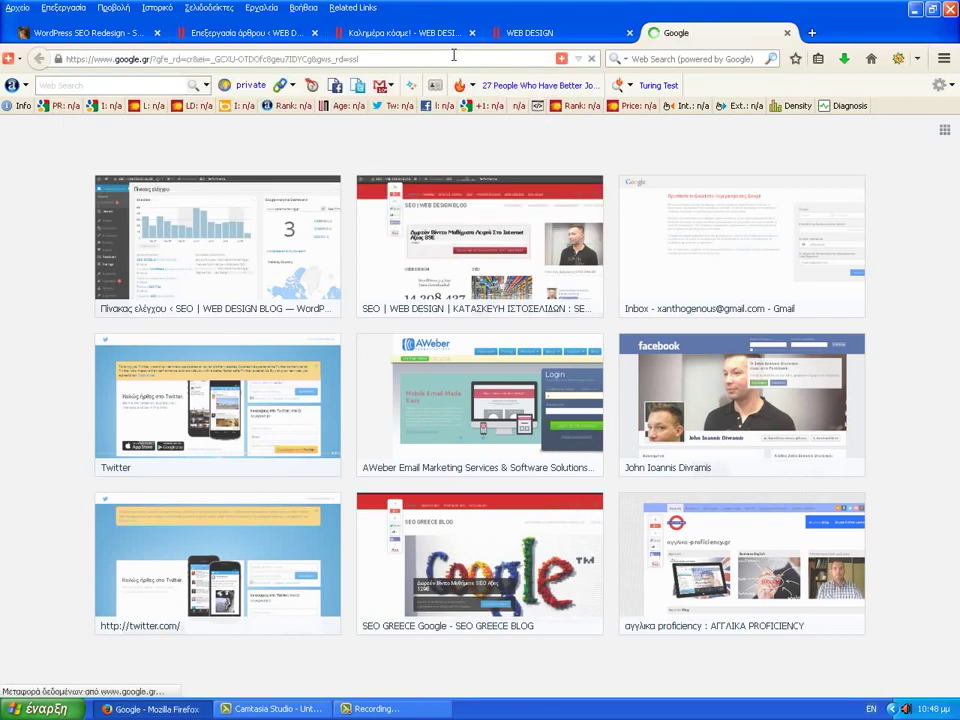
Search Google for "webmaster tools", enter the CAPTCHA verification code and open Google Webmaster Tools
text(we)
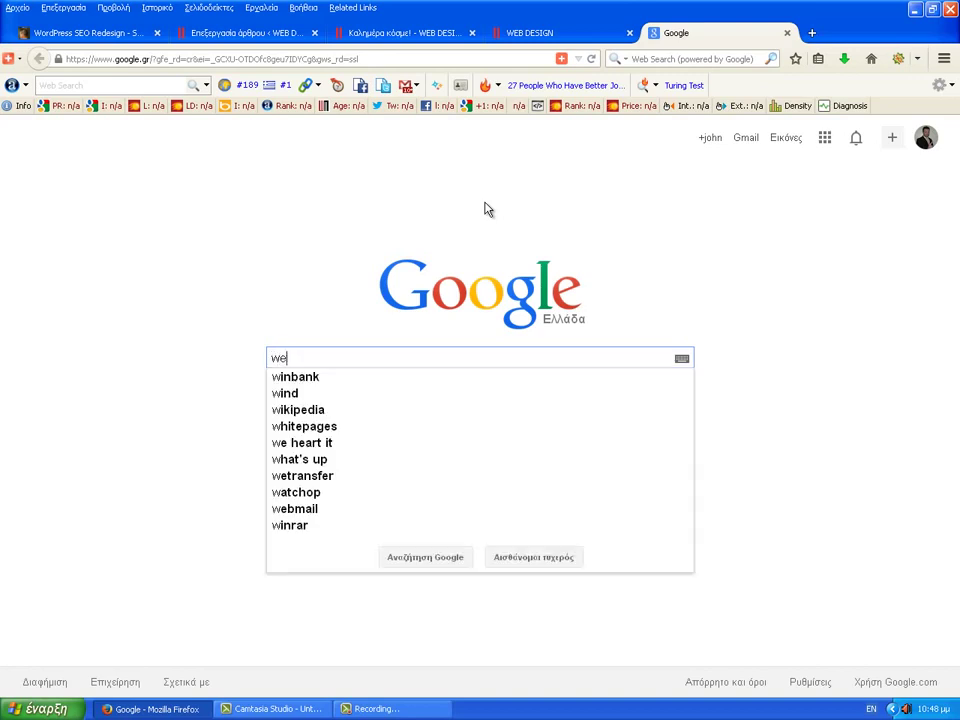
text(bmaster)
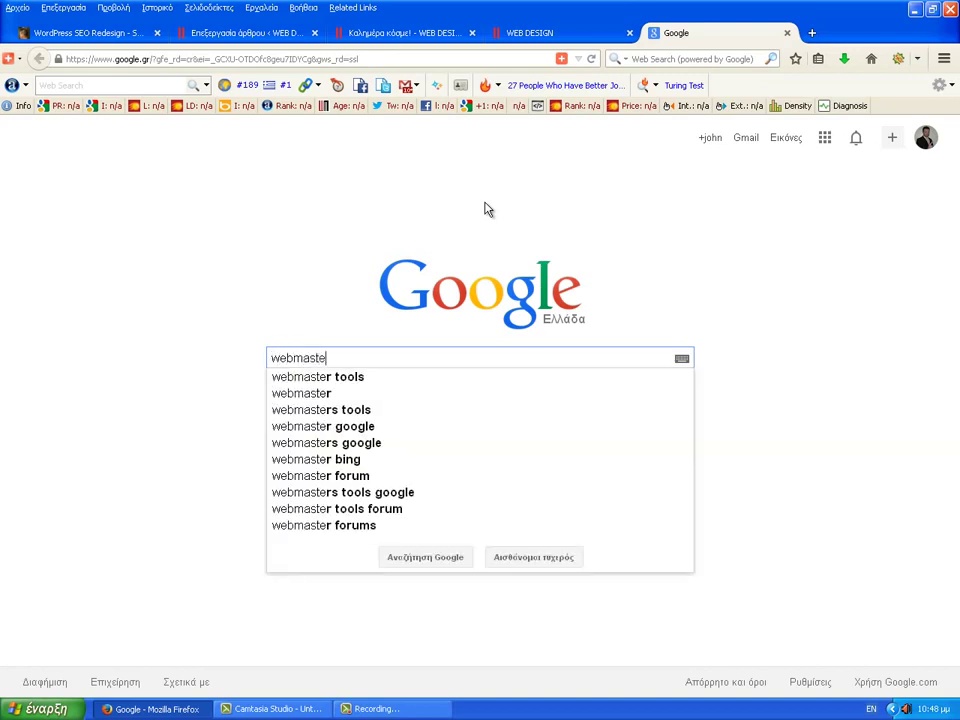
click(352, 379)
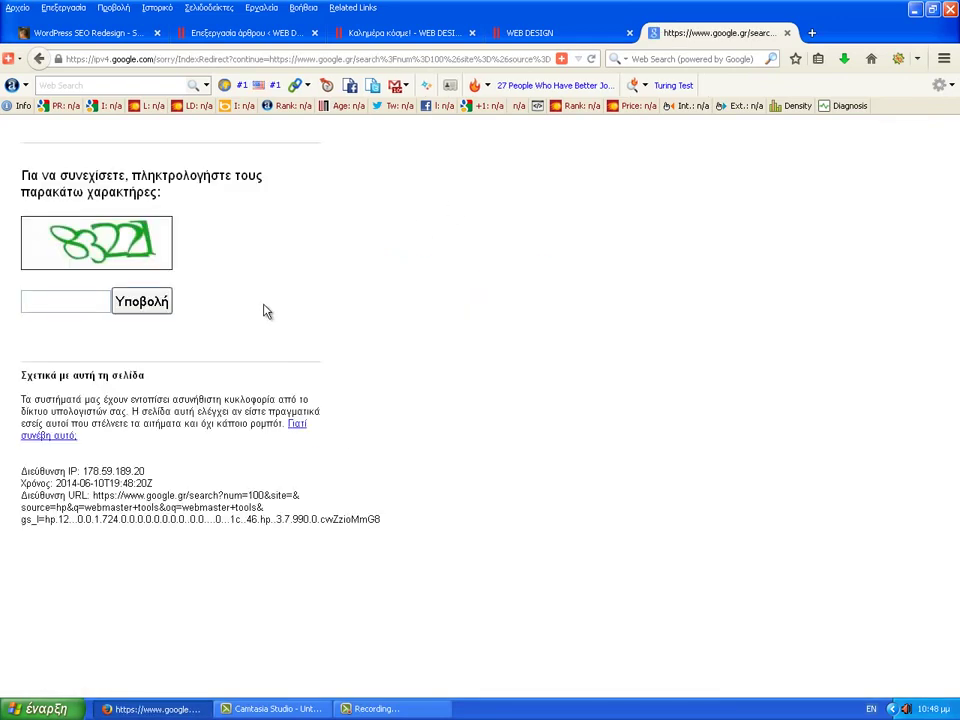
text(83221)
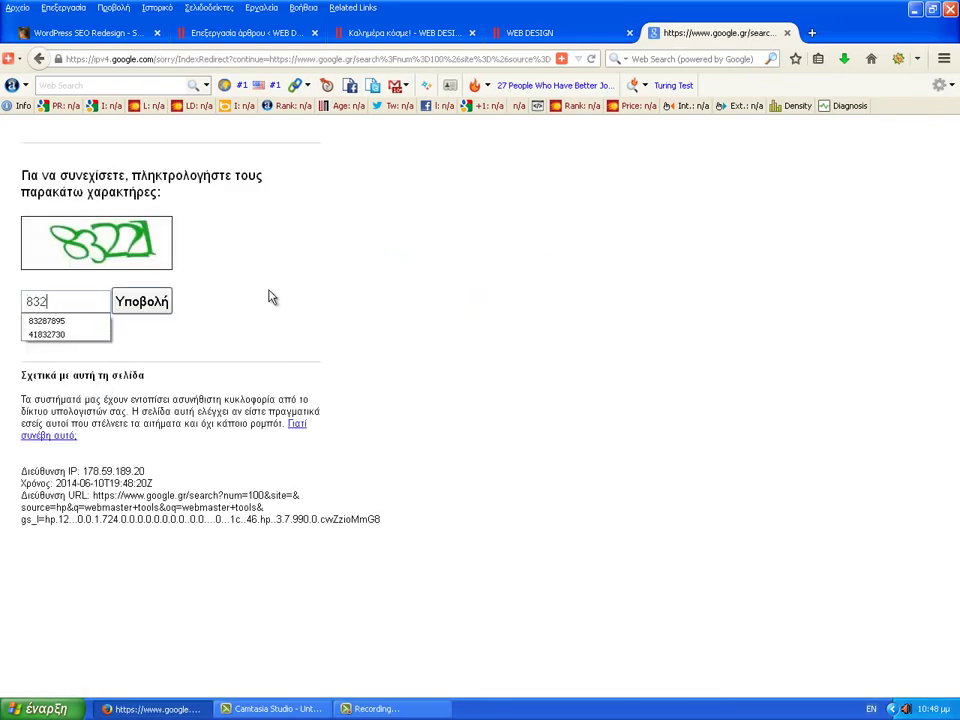
key(Return)
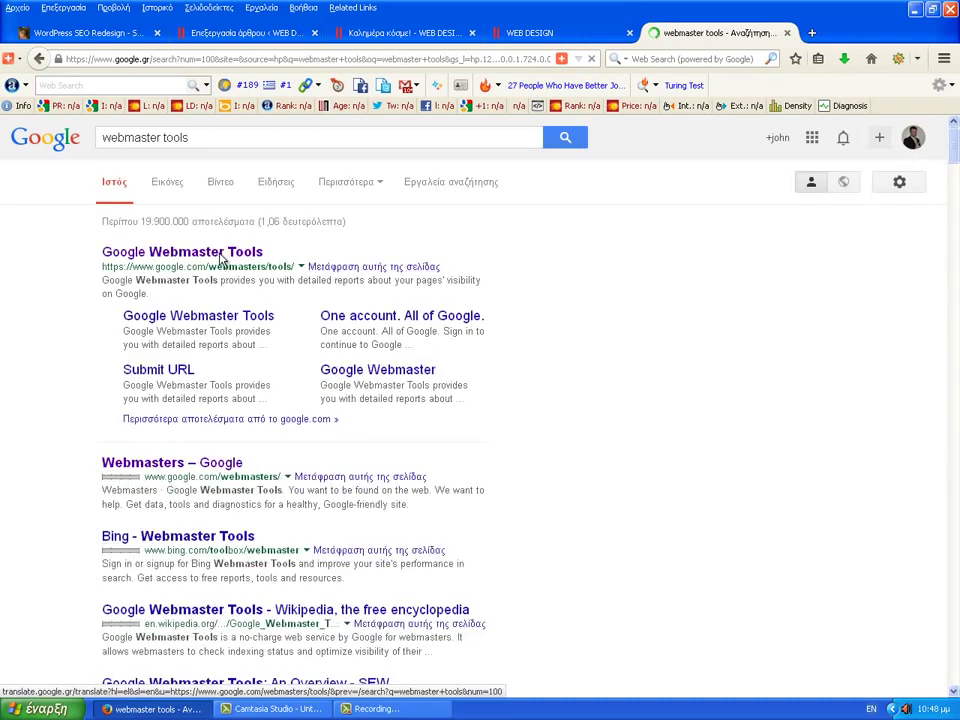
click(225, 405)
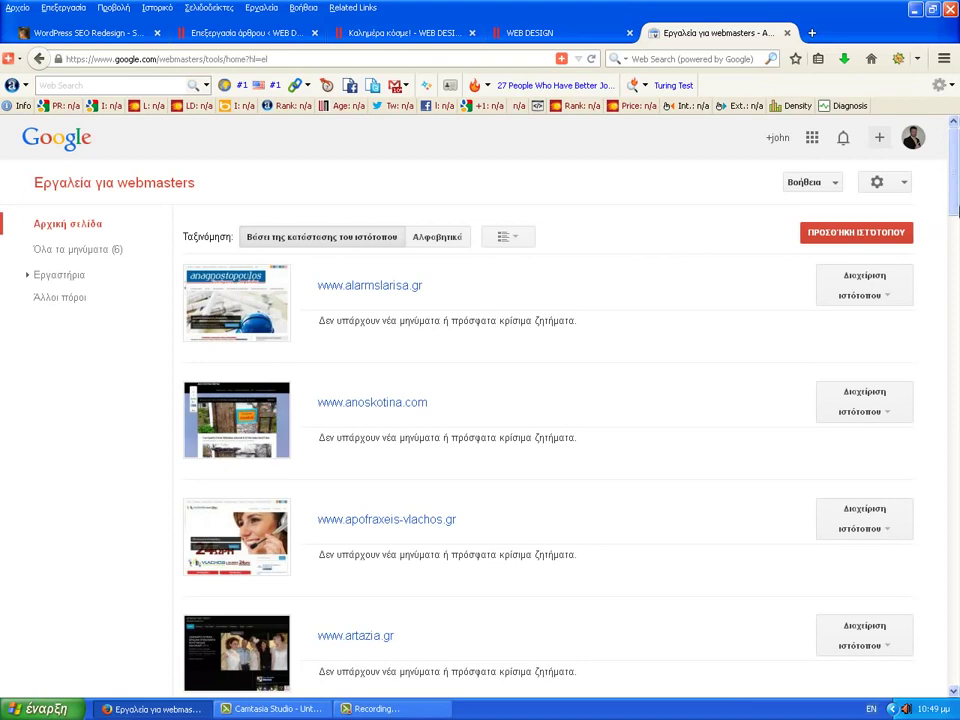
Add the site webdesign.cashunite.gr to Webmaster Tools and select Google Analytics as the alternative ownership verification method
drag(952, 210, 953, 145)
click(826, 236)
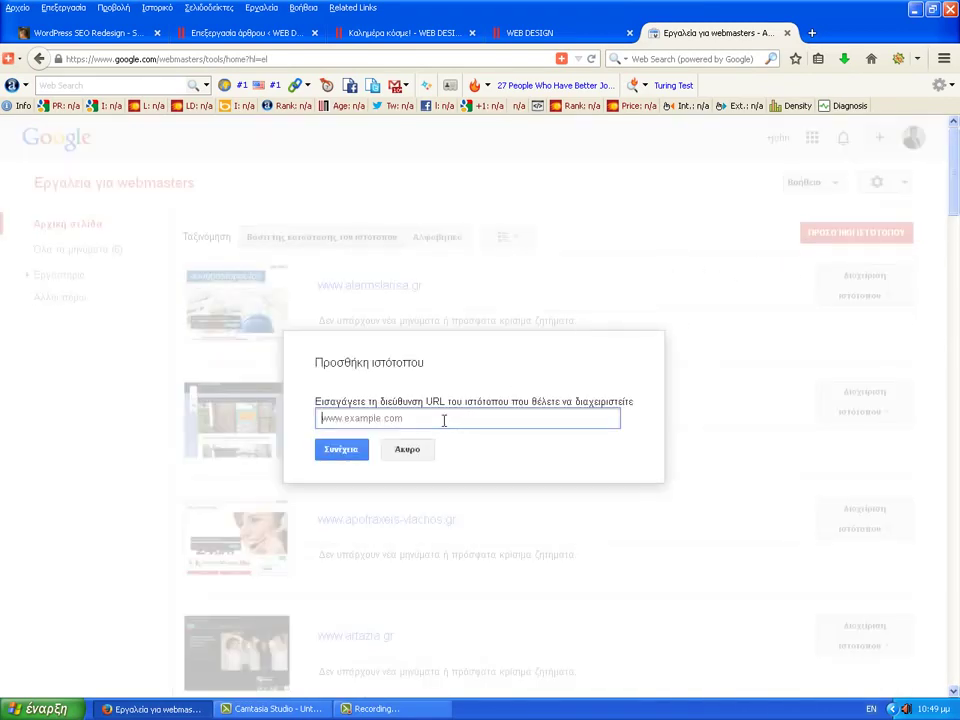
text(webdesign.cashunite.gr)
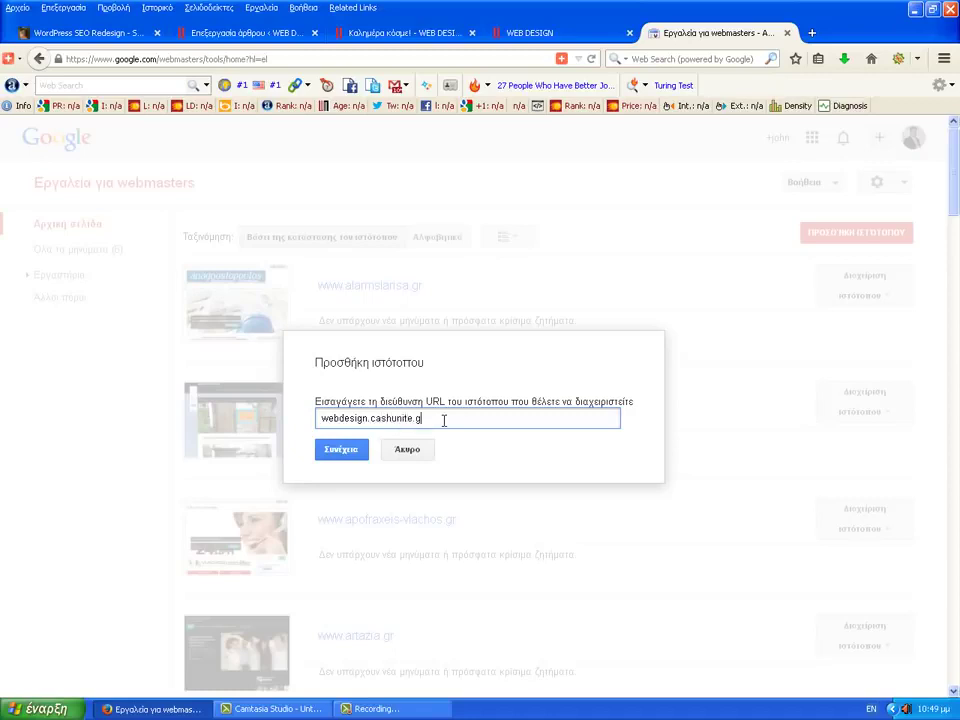
click(356, 457)
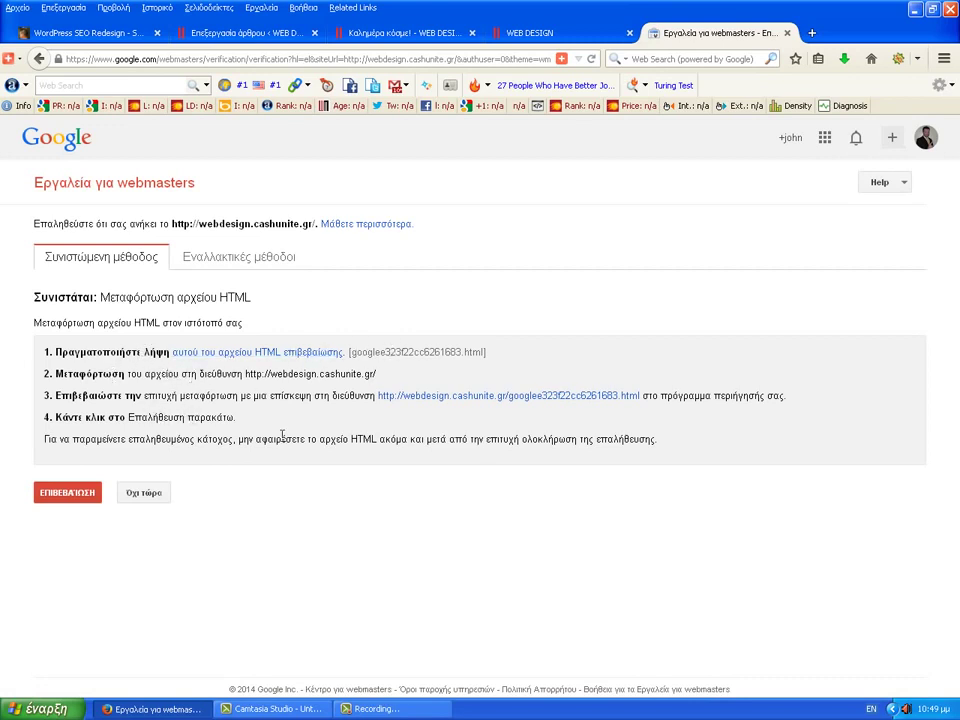
click(237, 259)
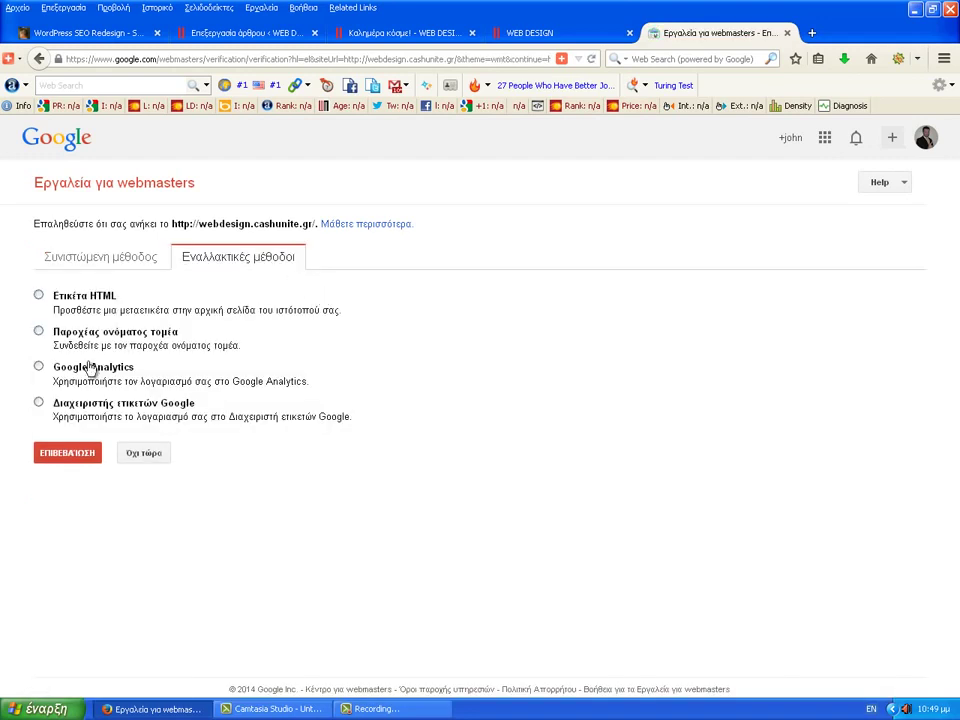
click(39, 367)
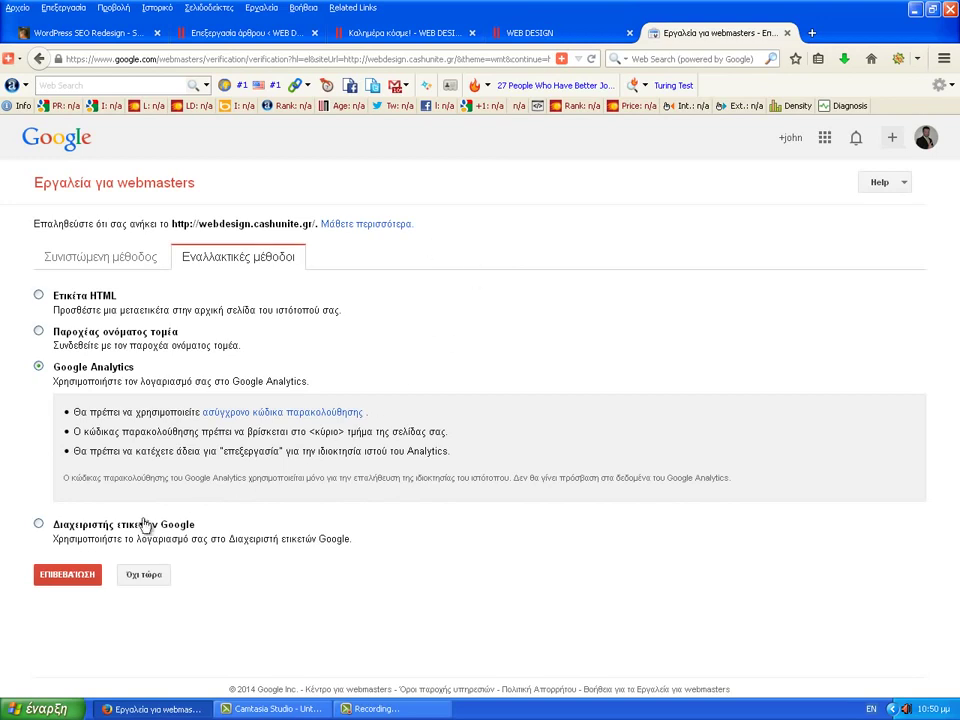
Close the "Καλημέρα κόσμε!" post page tab and return to the WordPress post editor
click(537, 31)
click(409, 35)
middle_click(409, 35)
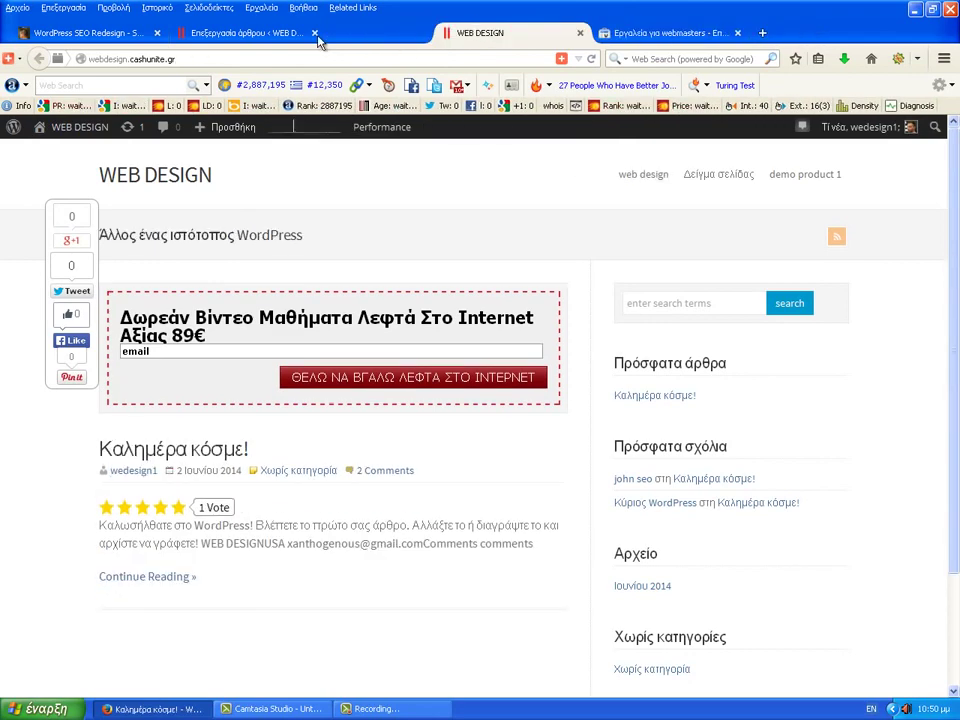
click(300, 36)
mouse_move(60, 392)
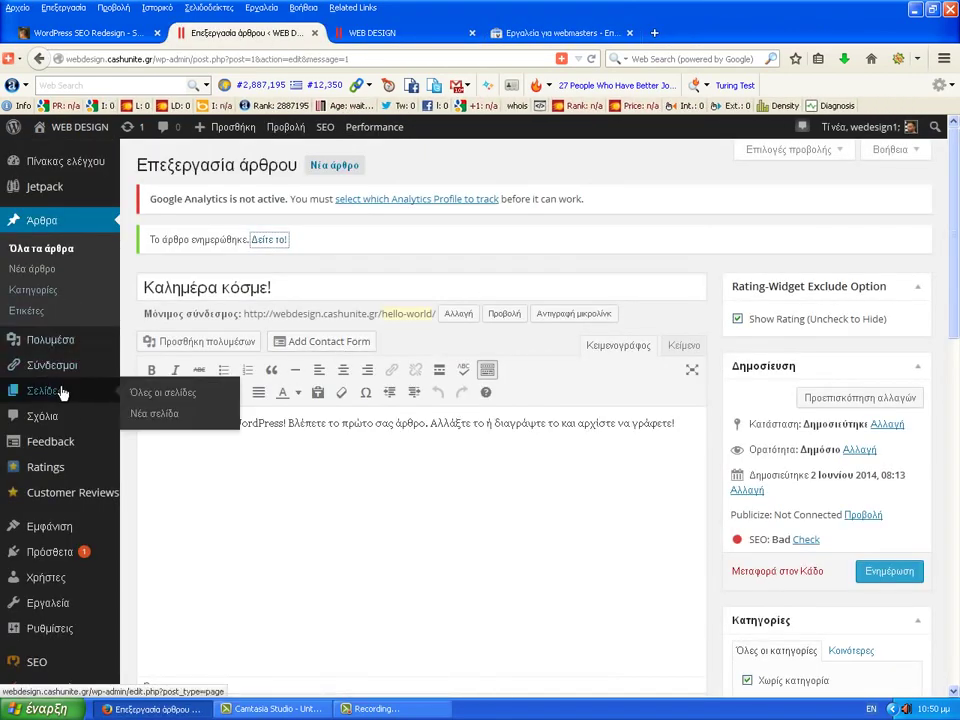
Open the Analytics profile selection settings, authenticate the plugin with Google by granting access, and allow anonymous usage tracking
click(392, 200)
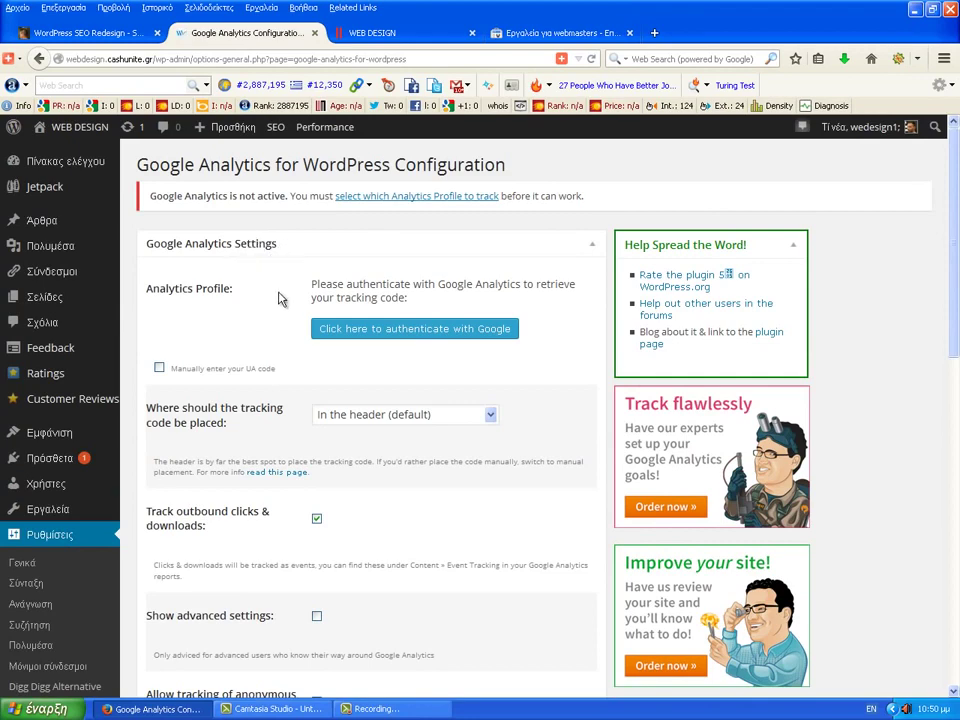
scroll(350, 270, down, 2)
click(448, 250)
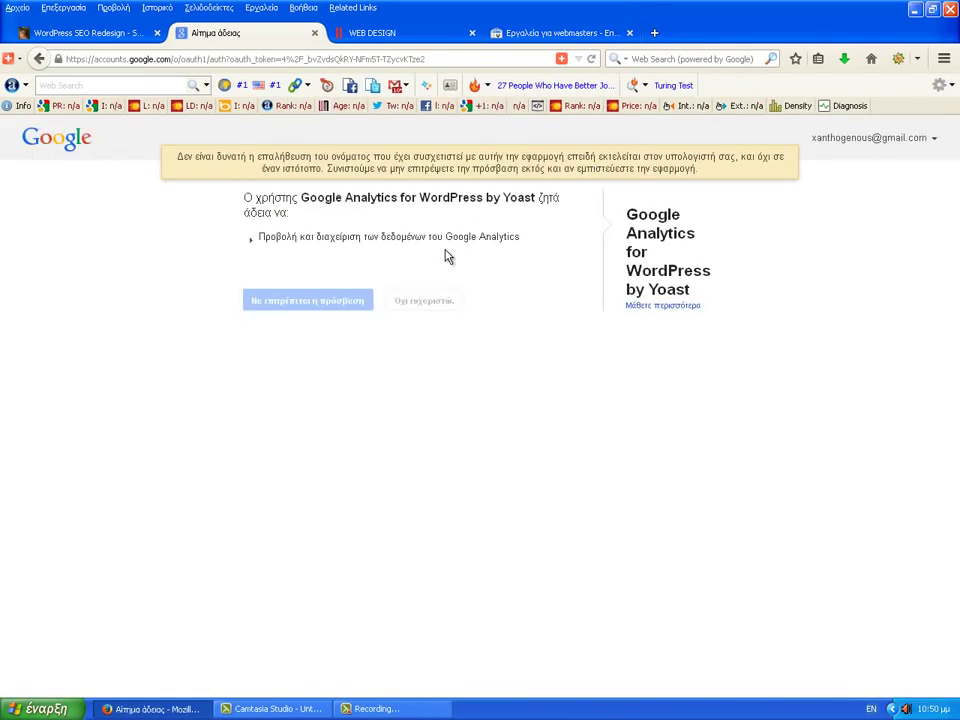
click(347, 309)
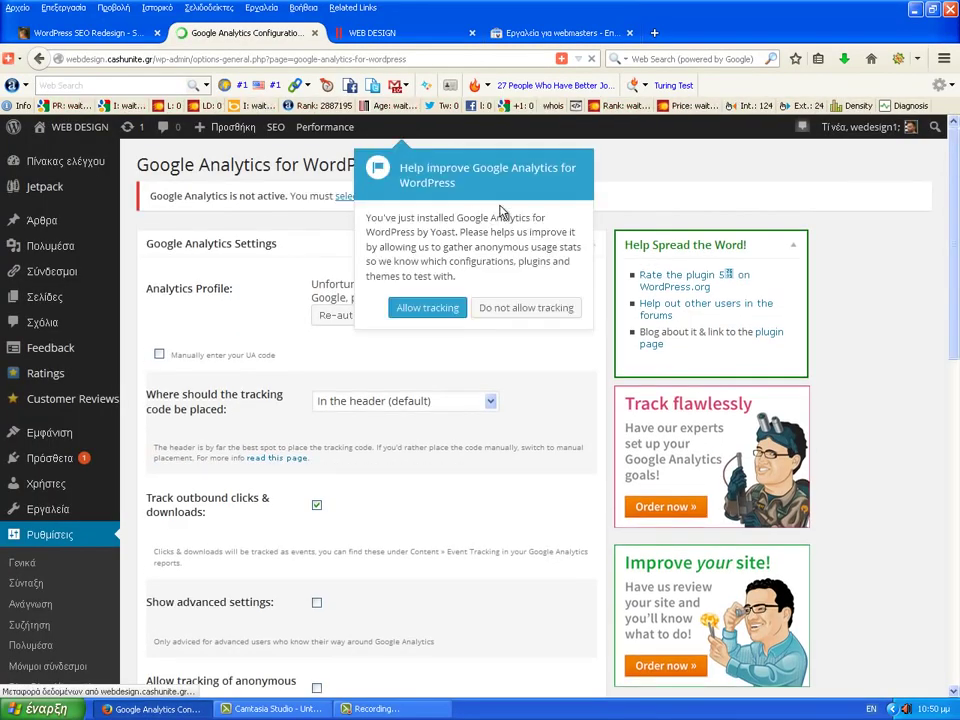
click(427, 308)
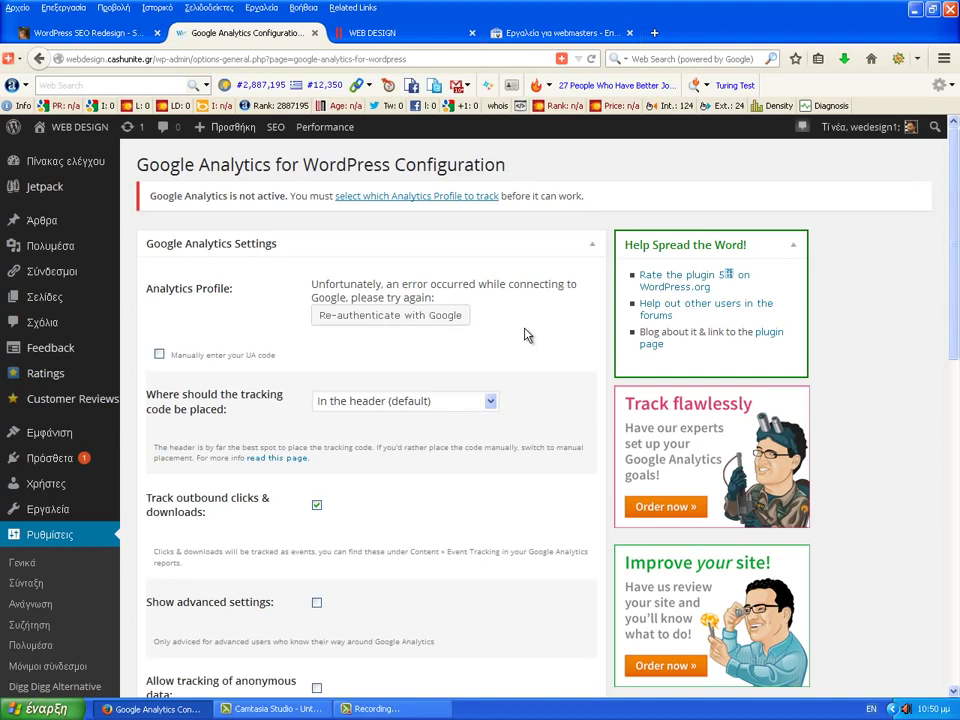
Re-authenticate the plugin with Google, grant access and select blog.cashunite.gr as the Analytics profile
click(459, 318)
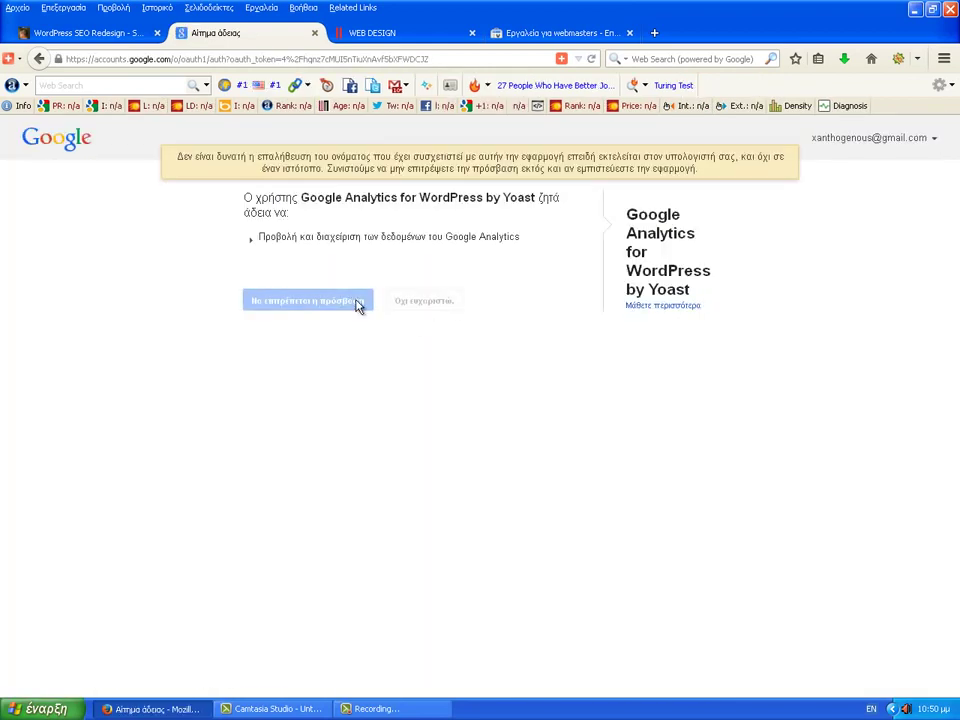
click(356, 304)
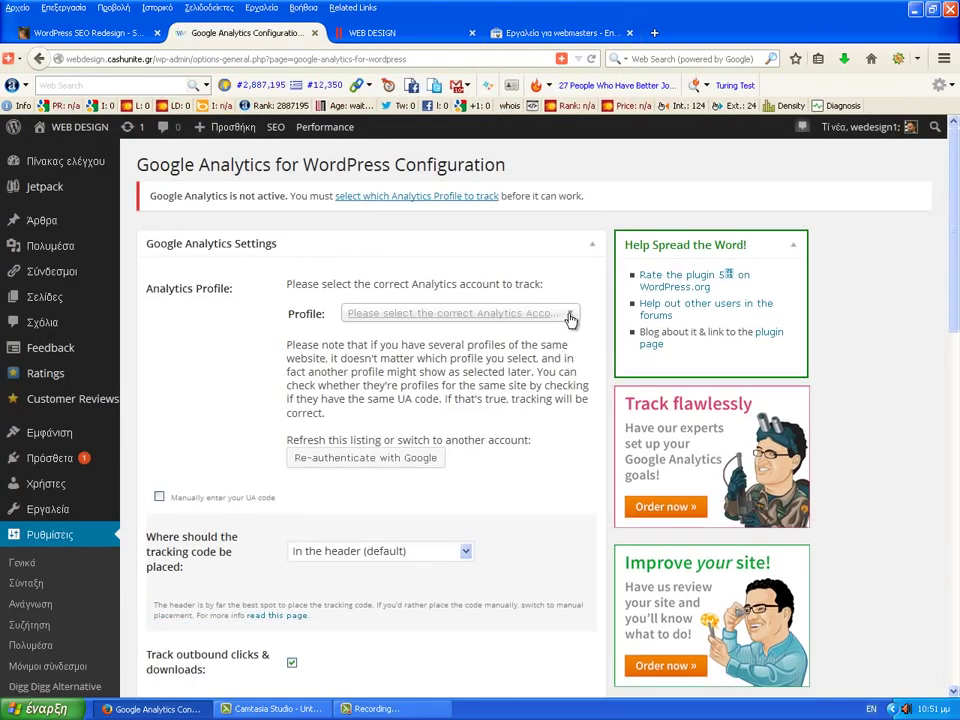
click(570, 316)
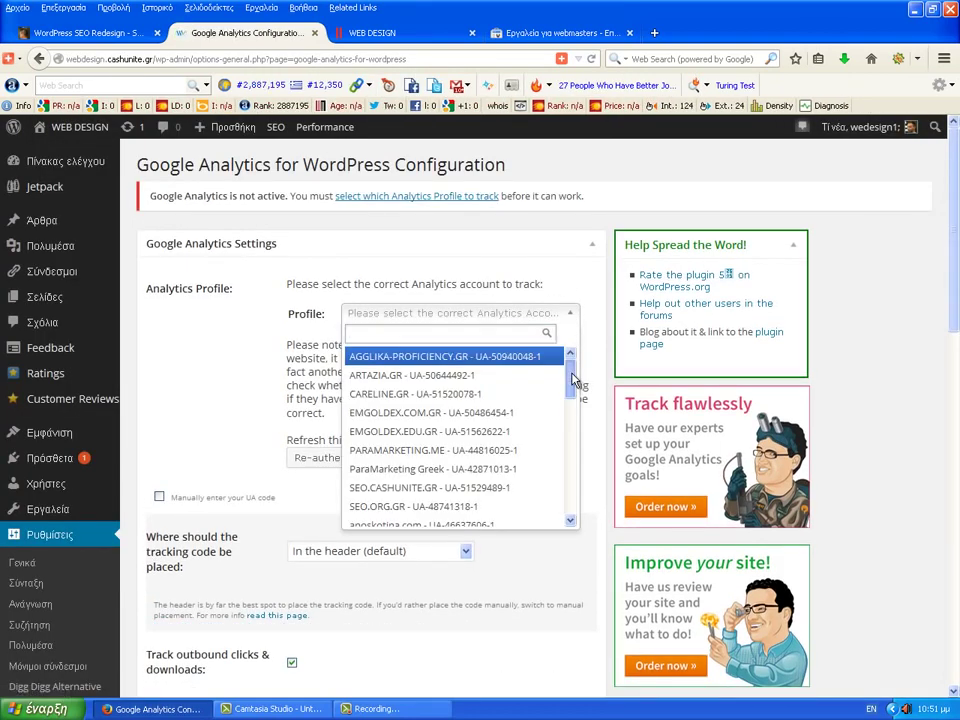
drag(574, 378, 571, 421)
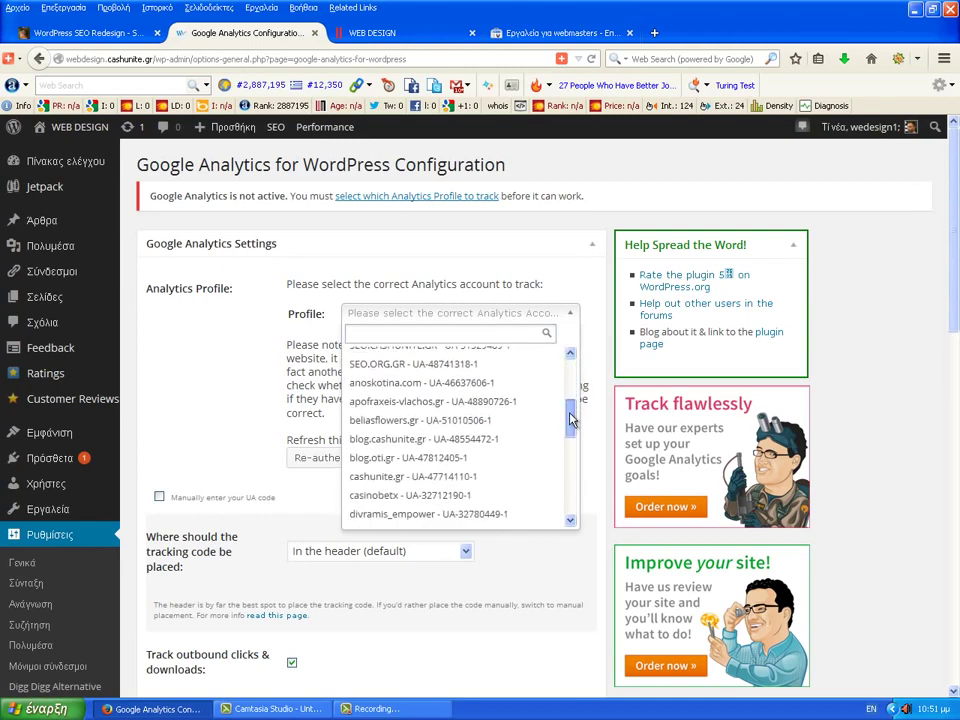
click(492, 440)
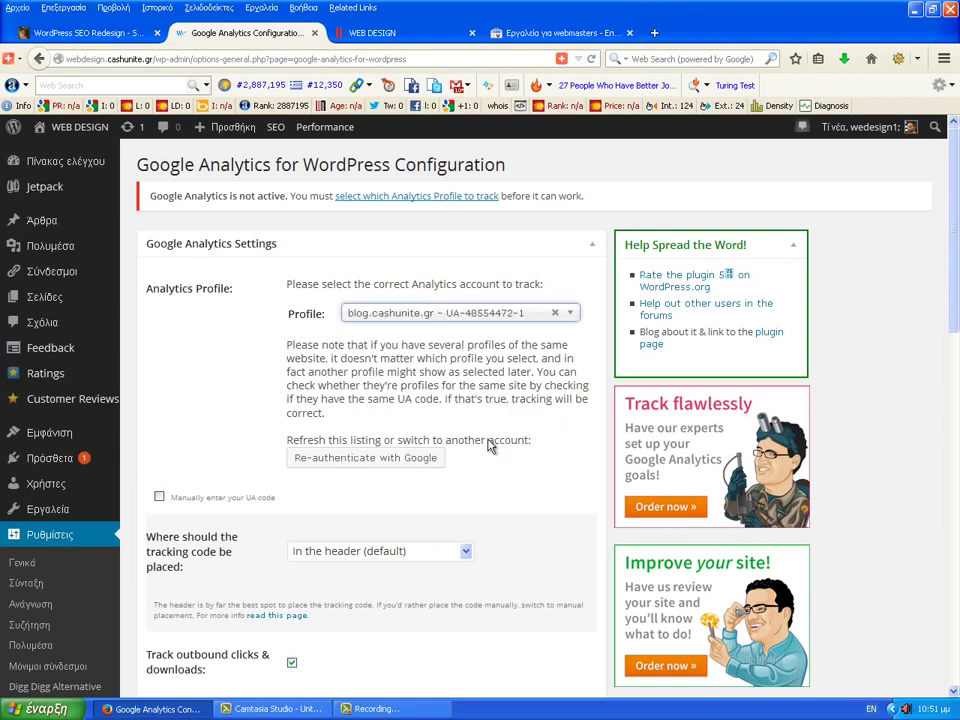
Show the advanced settings and enable the custom variables Logged in Users, Post type, Author Name, Tags and Publication year
scroll(467, 491, down, 3)
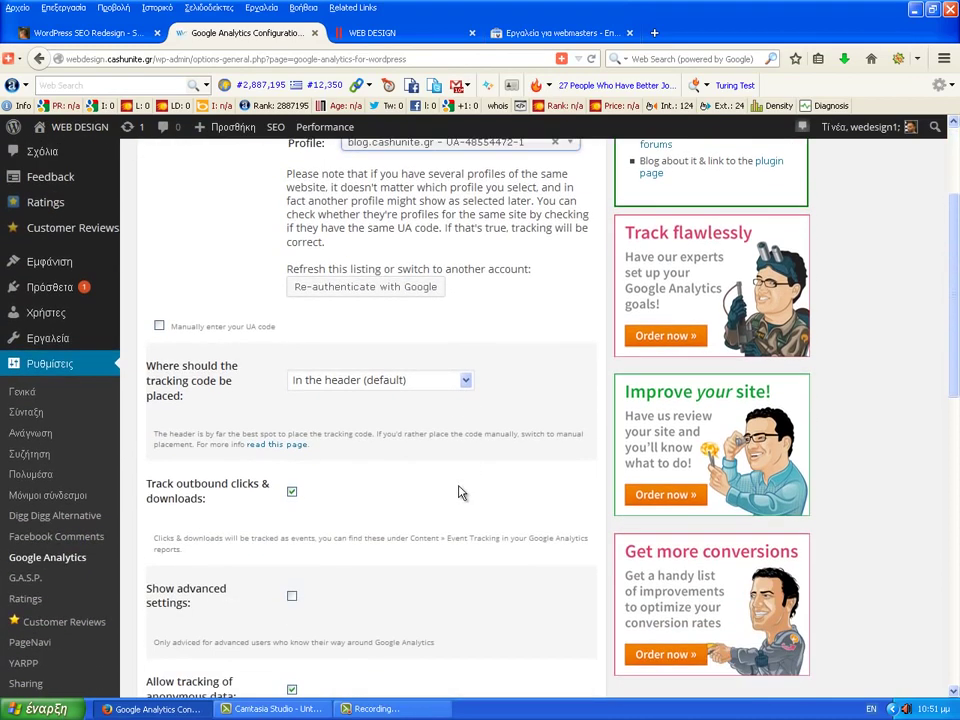
scroll(330, 455, down, 2)
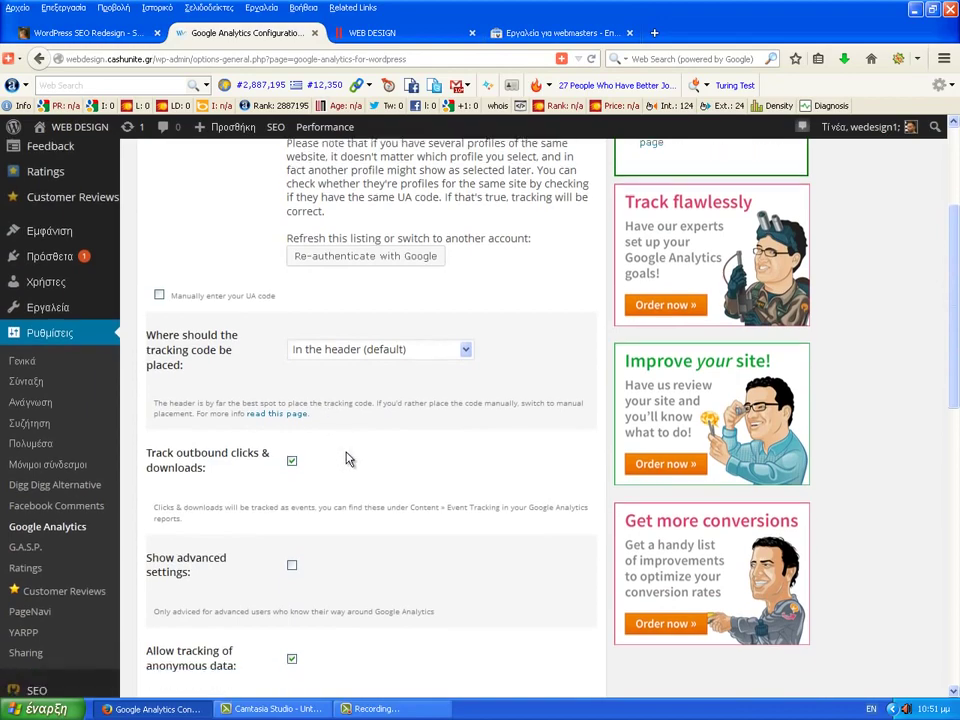
click(292, 508)
scroll(340, 455, down, 5)
scroll(341, 452, down, 2)
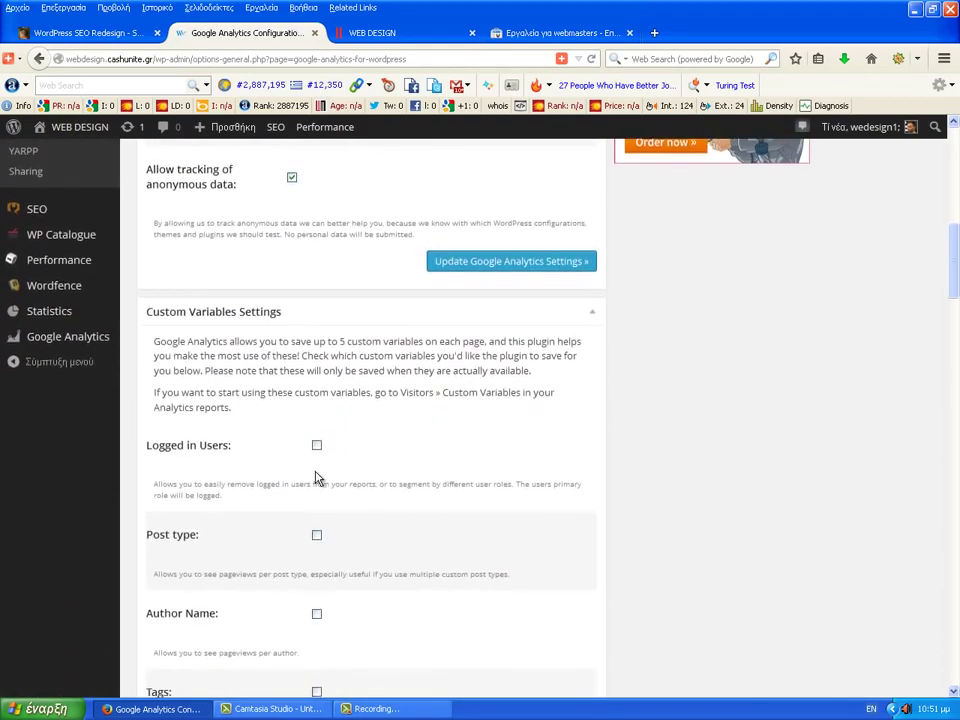
click(316, 444)
click(316, 534)
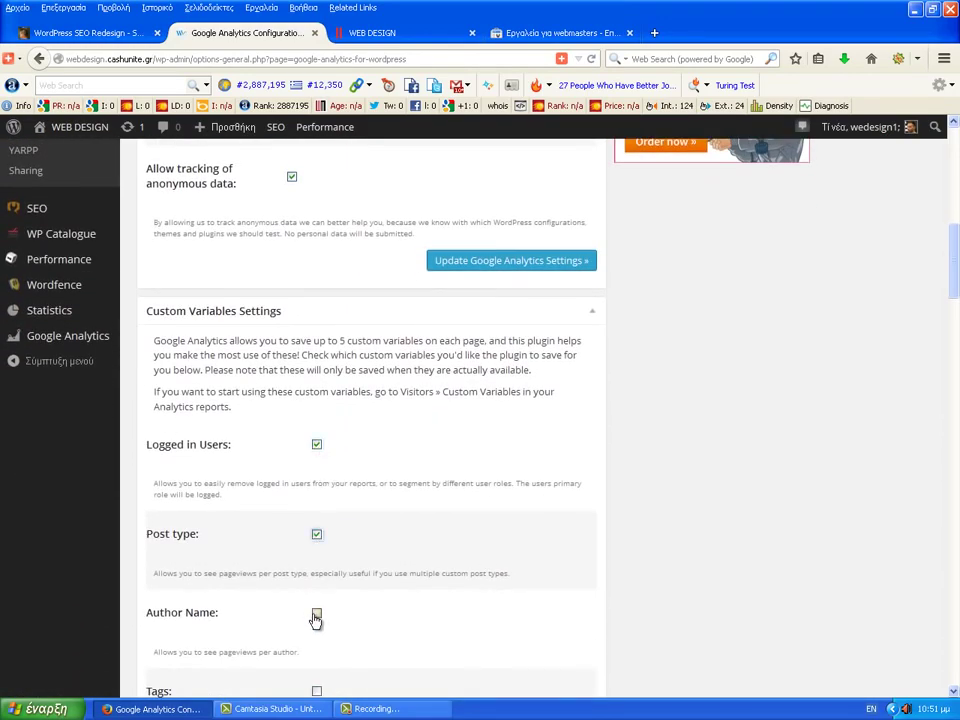
scroll(365, 518, down, 5)
click(316, 437)
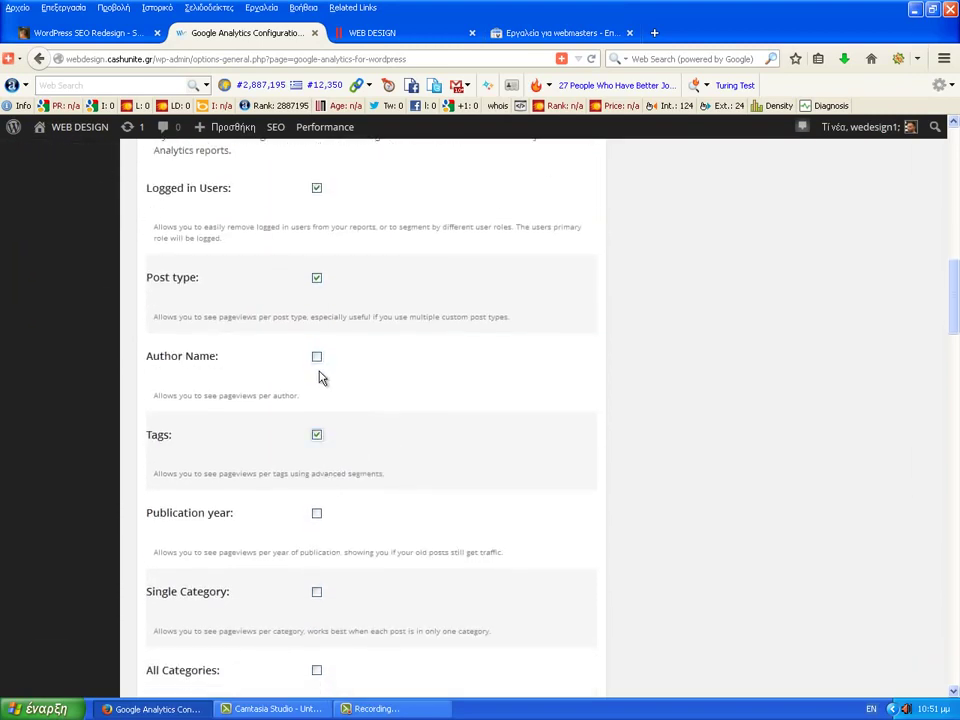
click(316, 358)
click(319, 514)
scroll(370, 482, down, 1)
scroll(368, 482, down, 10)
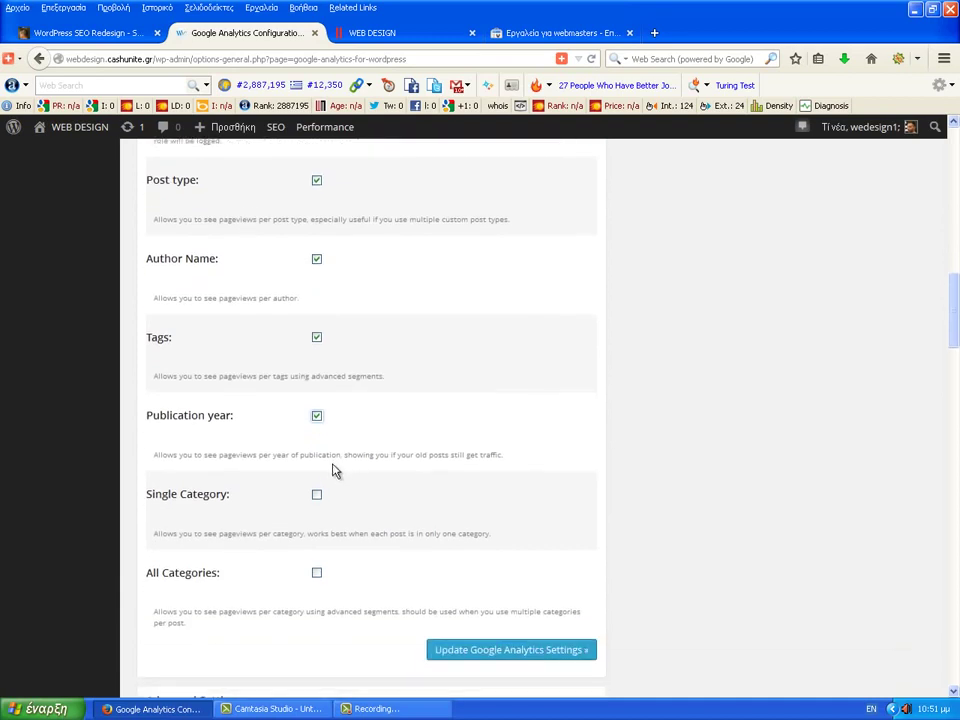
Enable tracking of outbound clicks and downloads as pageviews, and update the Google Analytics settings
click(316, 428)
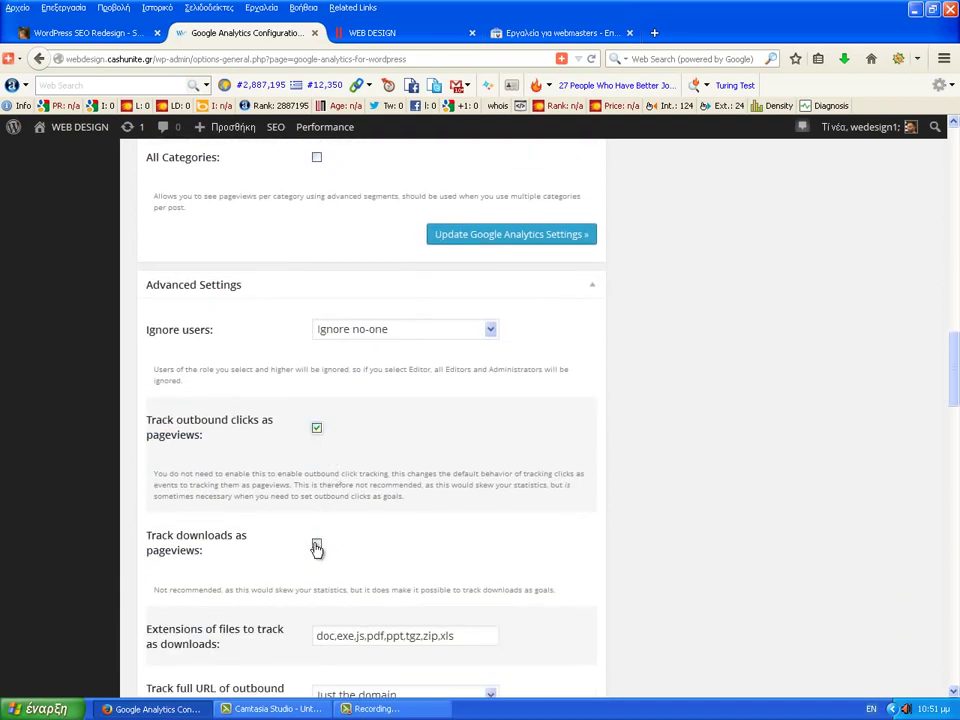
click(317, 544)
click(478, 238)
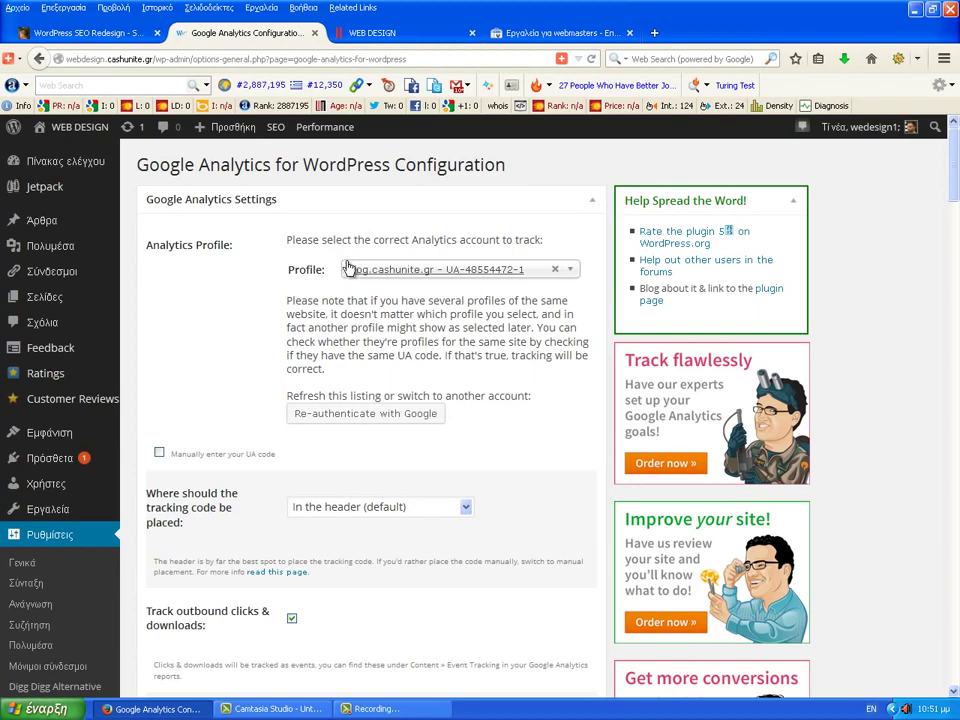
Verify ownership of webdesign.cashunite.gr in Webmaster Tools and continue to the site's dashboard
click(555, 33)
click(85, 573)
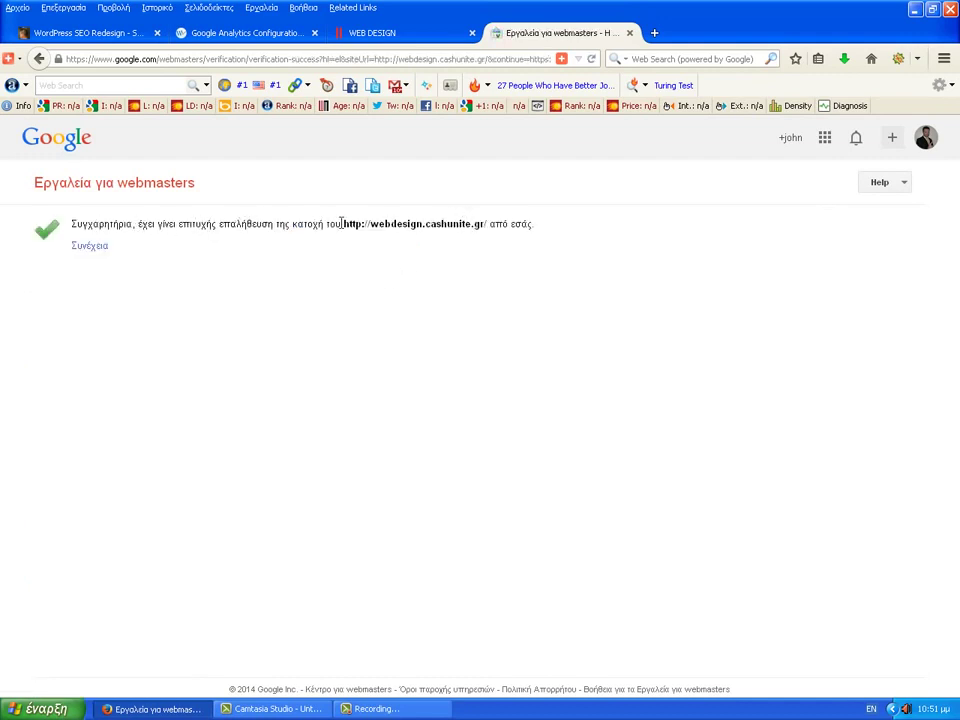
drag(341, 223, 481, 226)
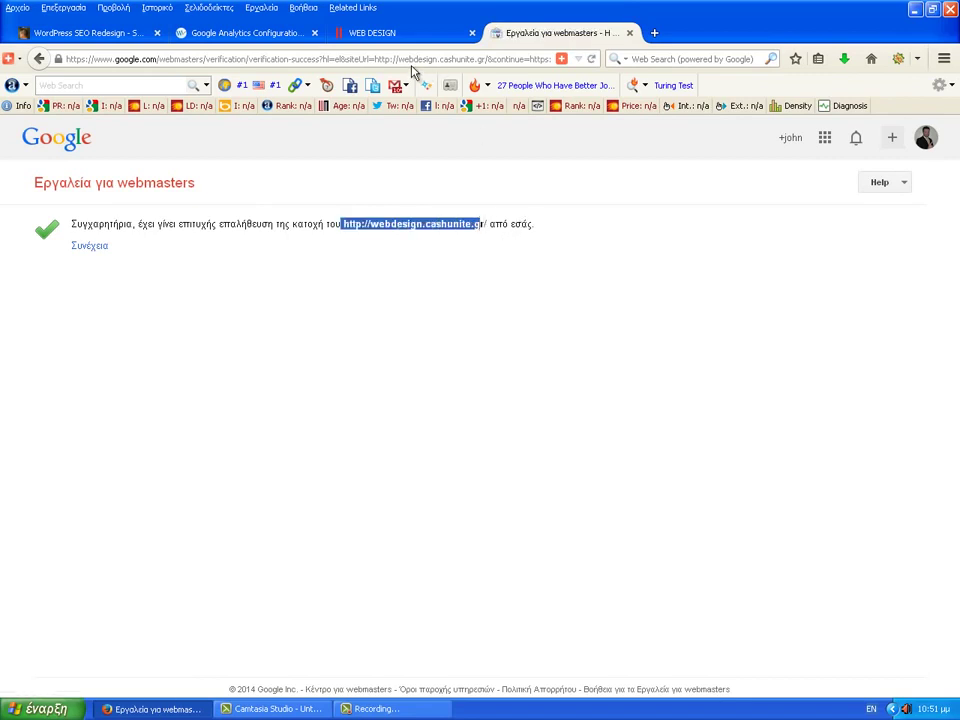
click(272, 36)
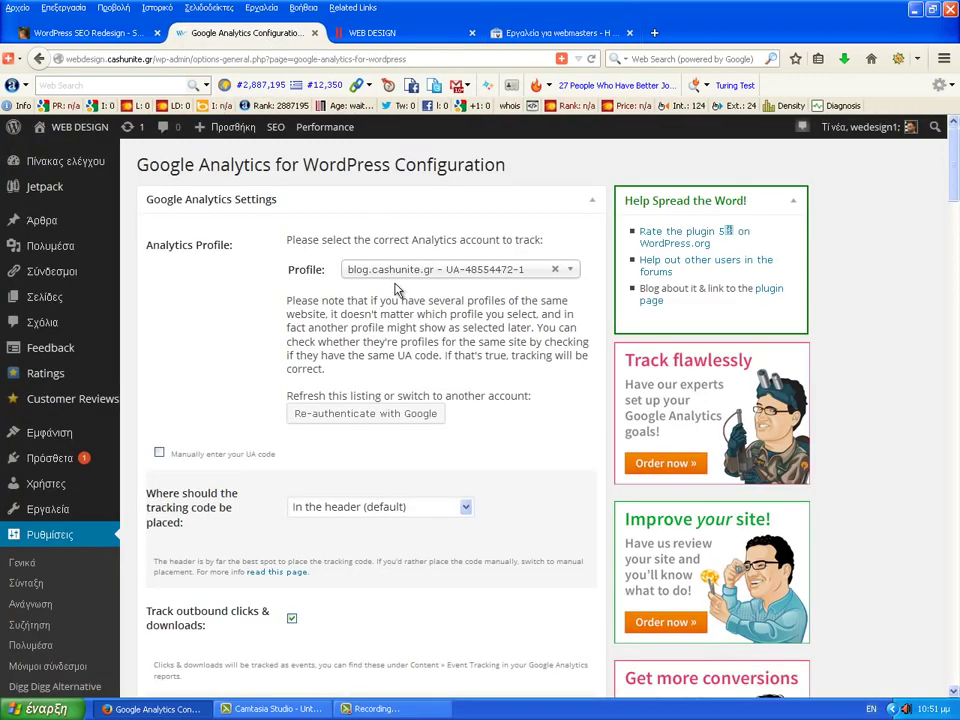
click(560, 33)
click(90, 248)
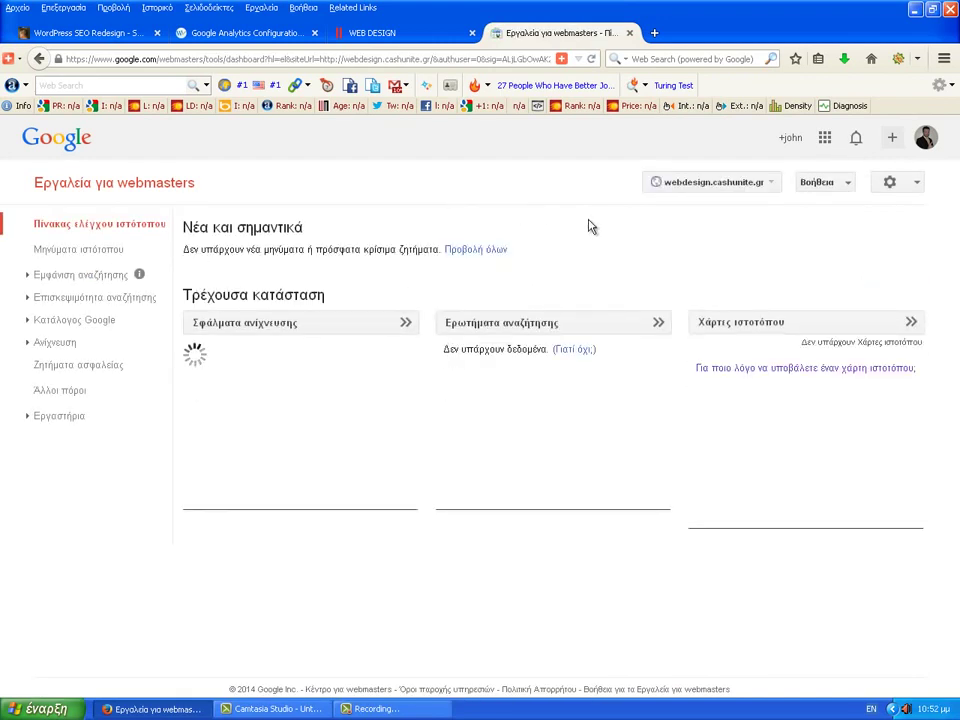
Submit the sitemap file for webdesign.cashunite.gr in the site's sitemaps section and refresh the page
click(761, 328)
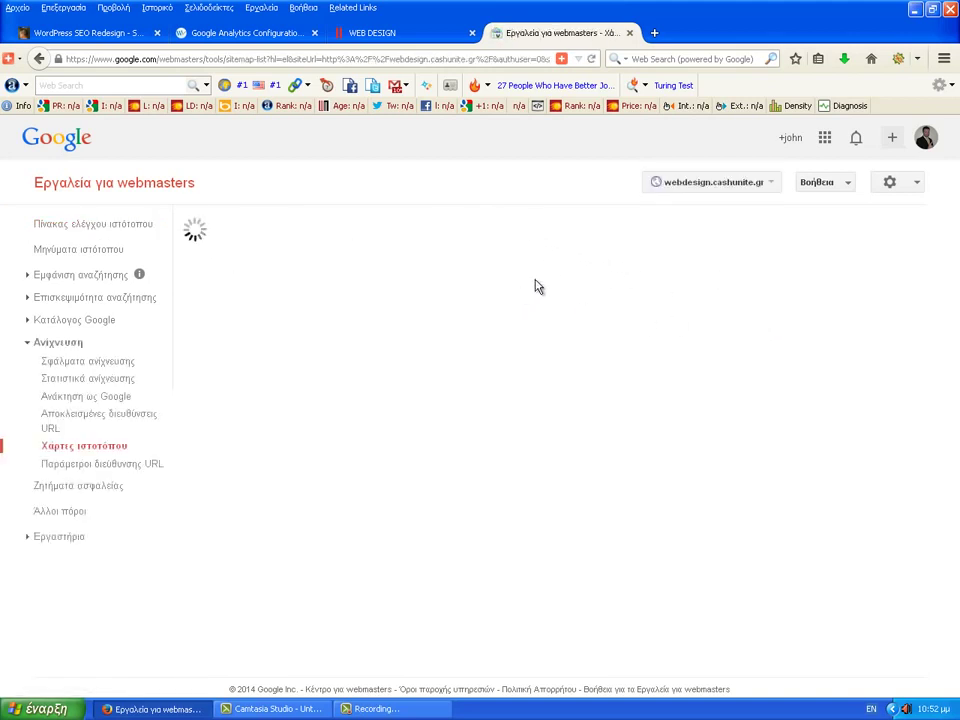
click(814, 233)
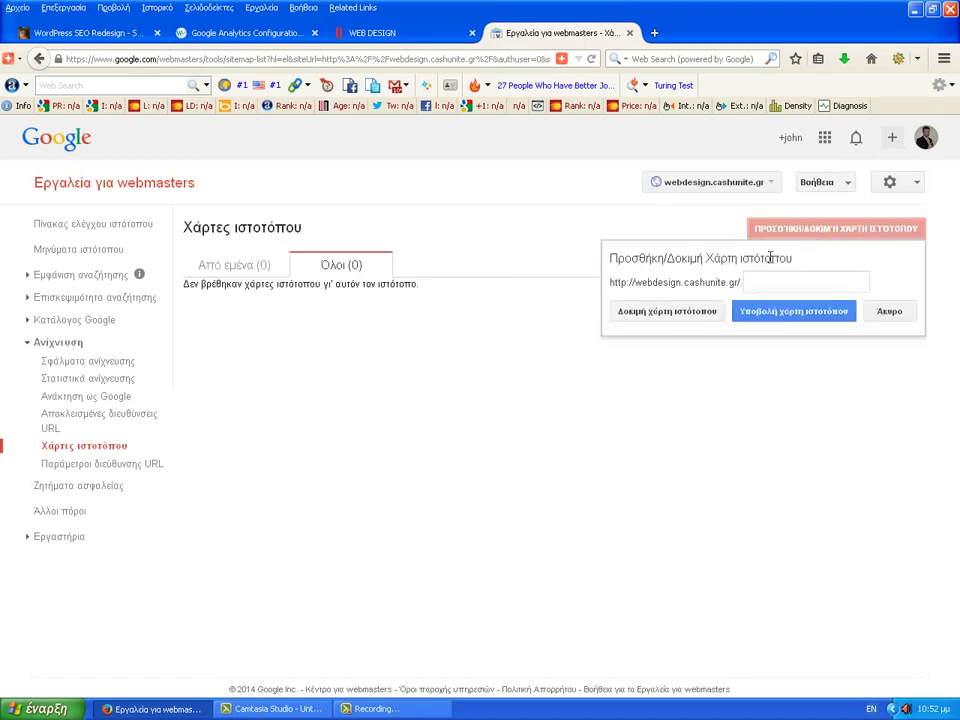
click(765, 281)
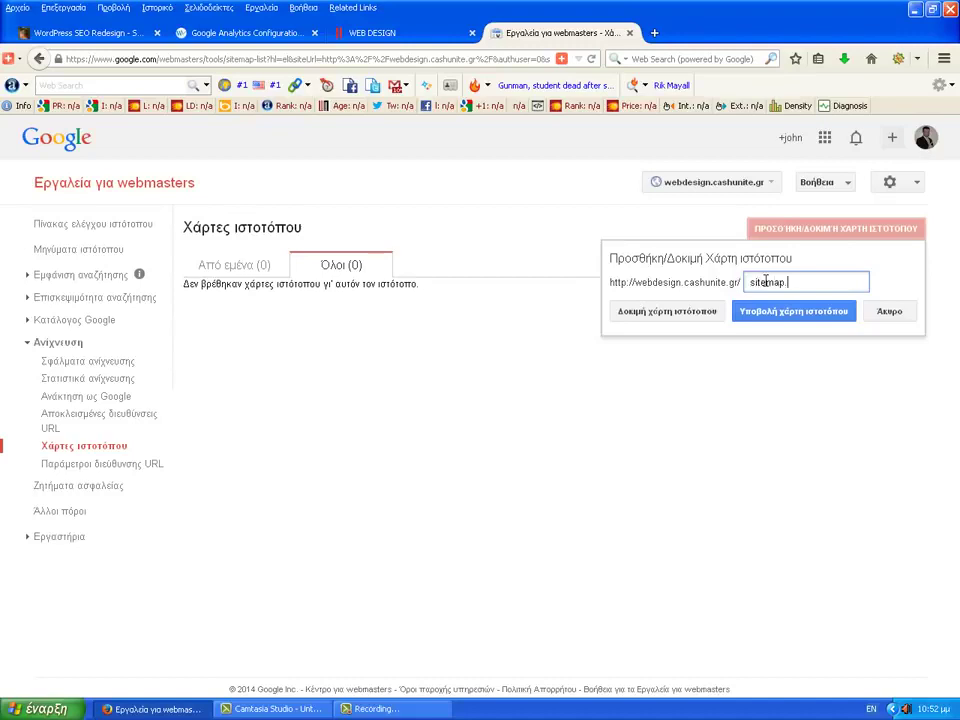
click(784, 313)
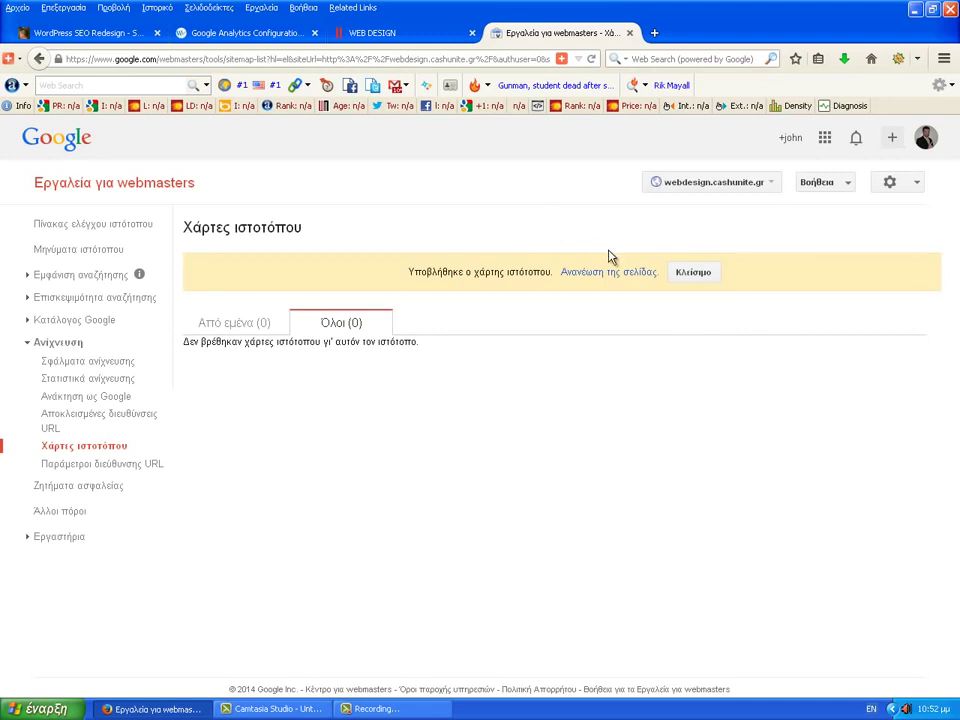
click(610, 272)
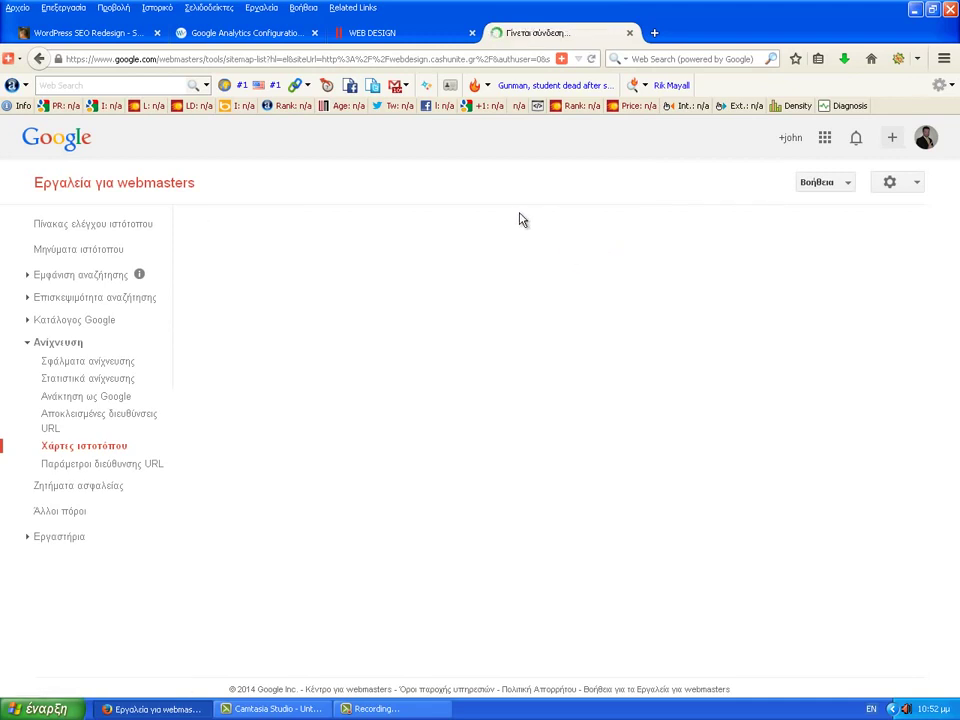